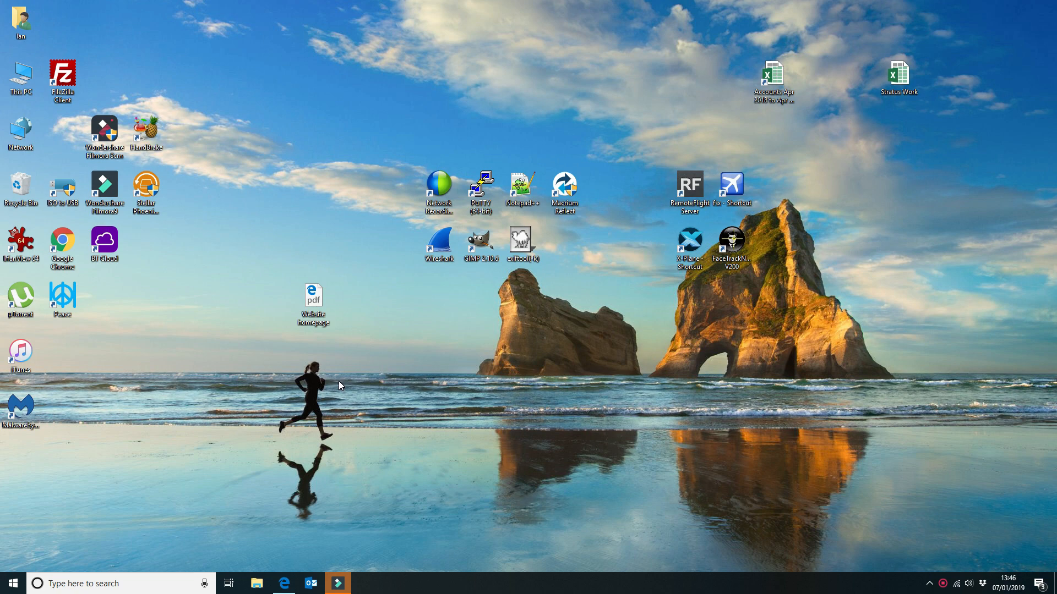
Open Website homepage.pdf from the desktop and review the planned layout from the logo and navigation bar down to the footer.
double_click(321, 296)
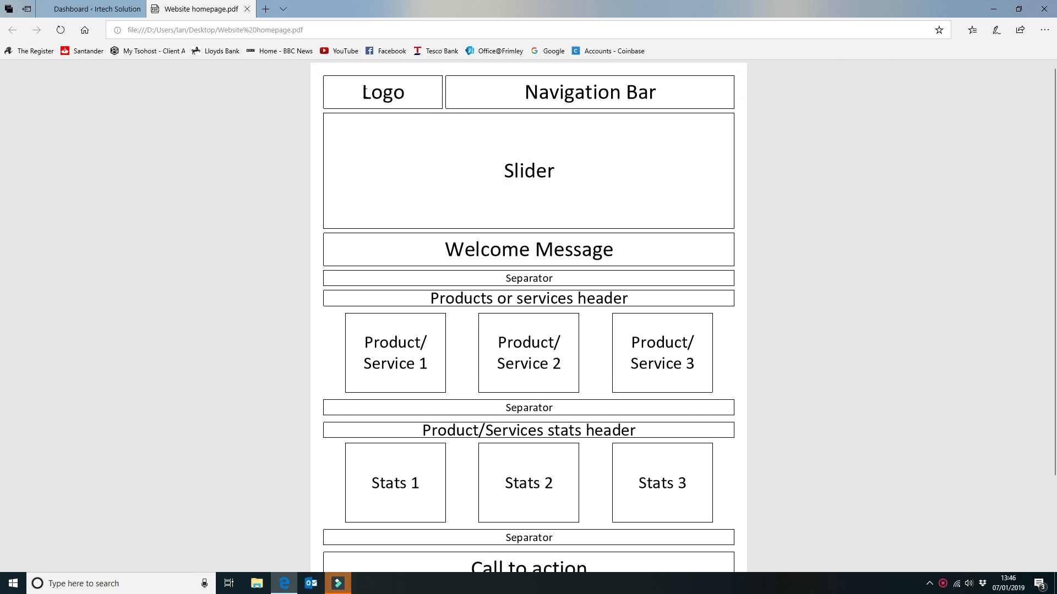
double_click(362, 92)
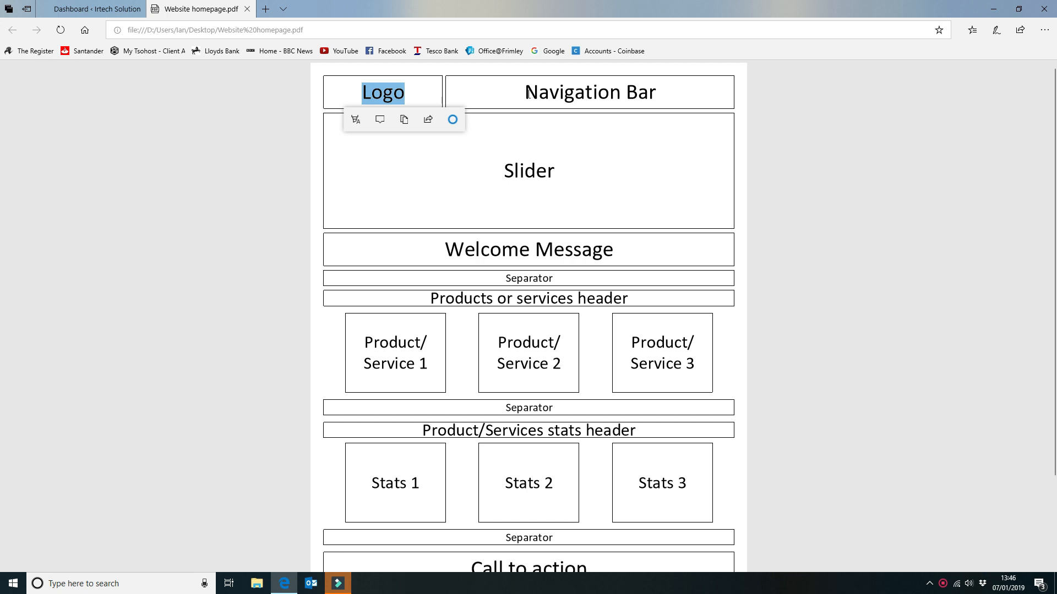
drag(525, 94, 672, 96)
click(634, 132)
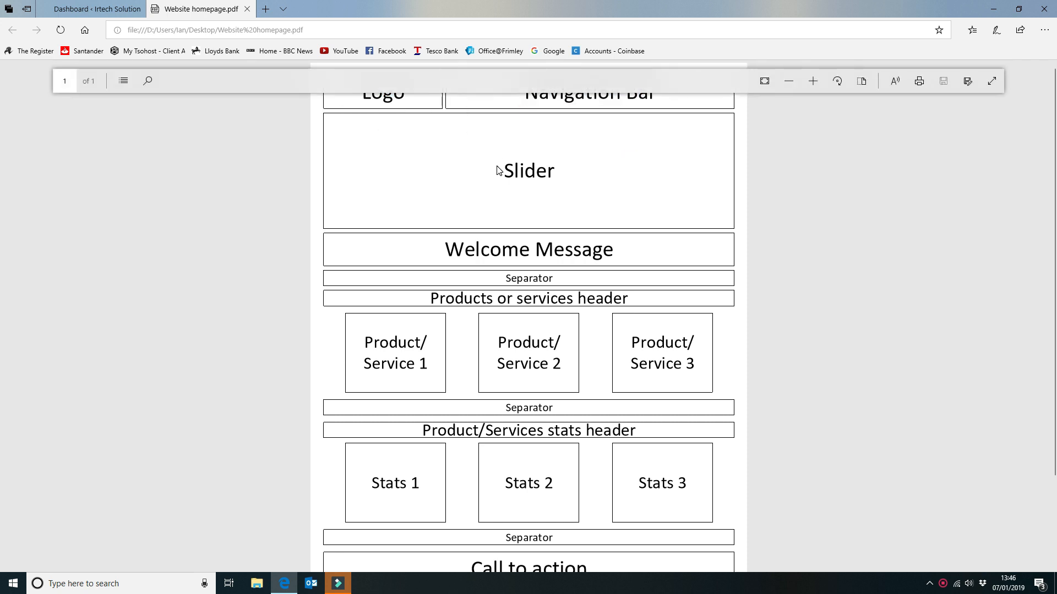
click(566, 165)
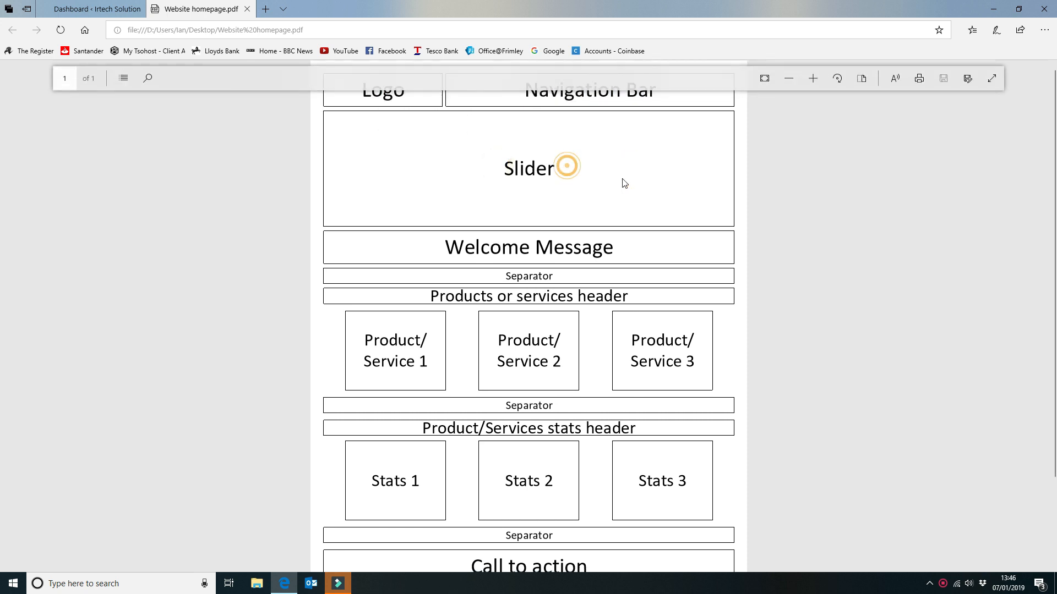
click(881, 195)
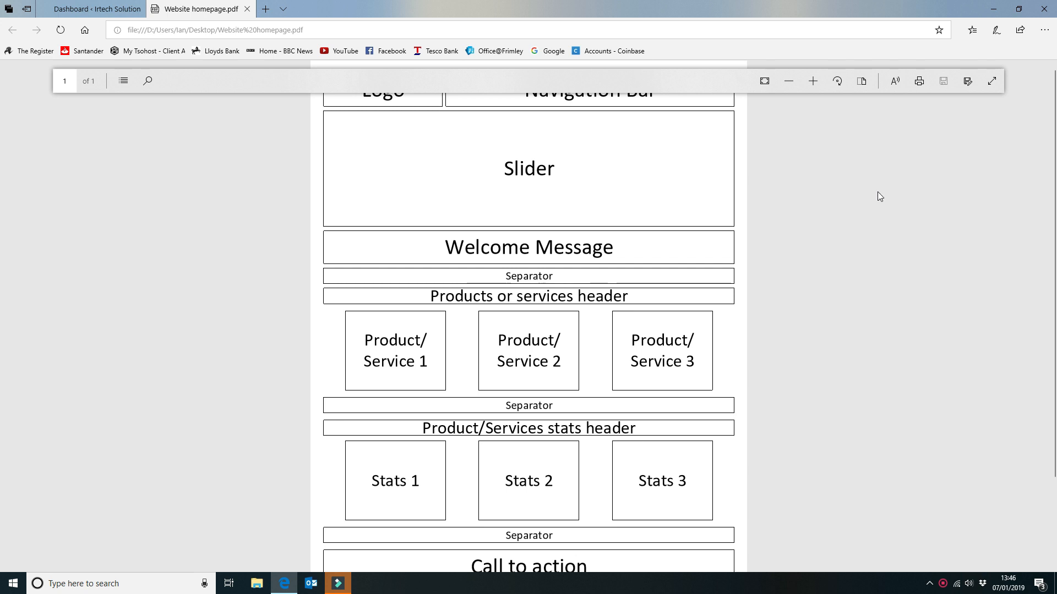
scroll(785, 242, down, 2)
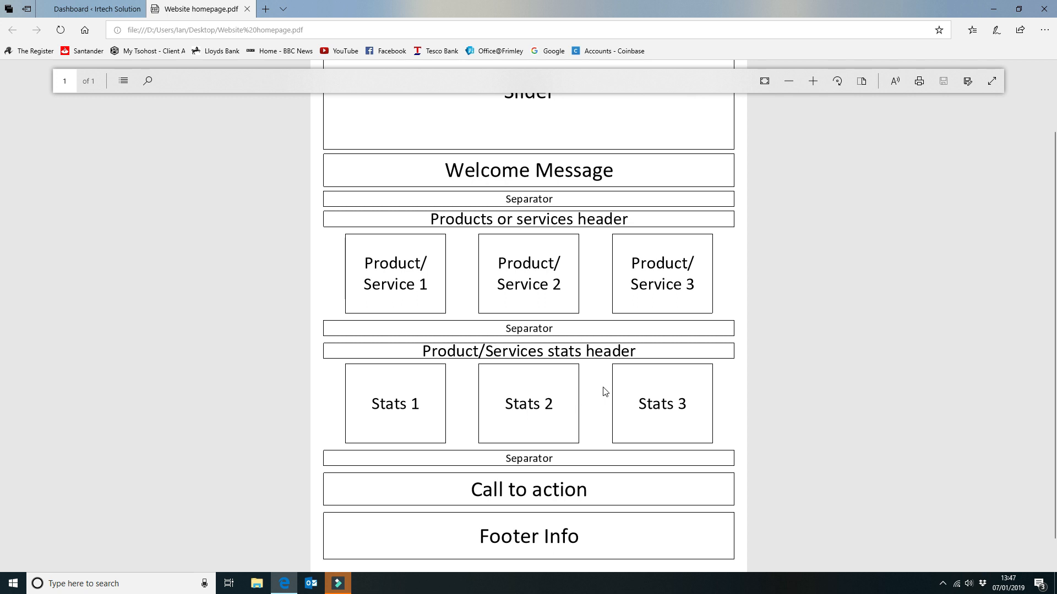
scroll(645, 384, down, 1)
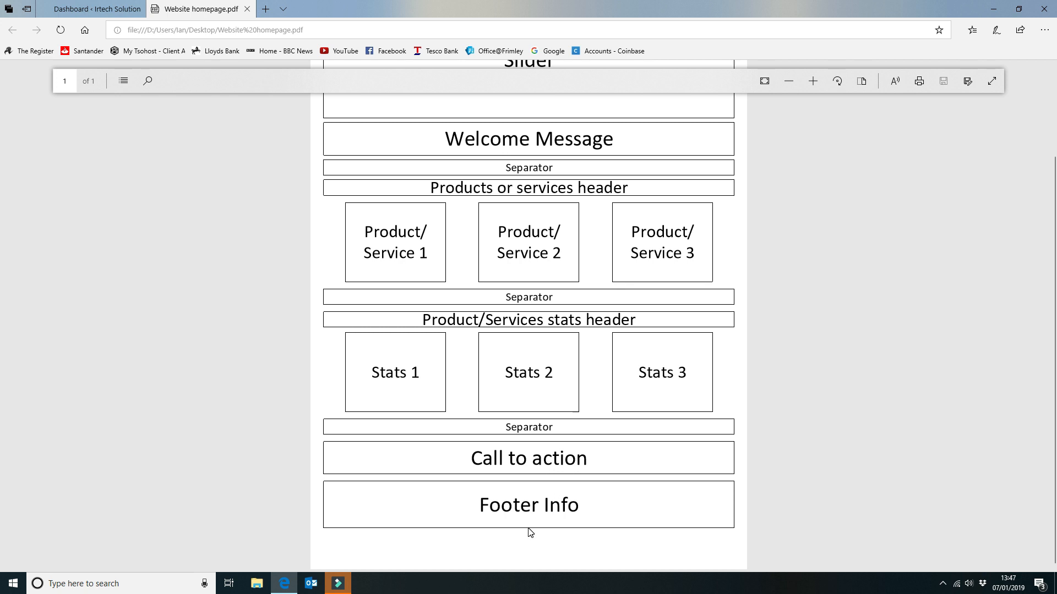
scroll(745, 453, up, 2)
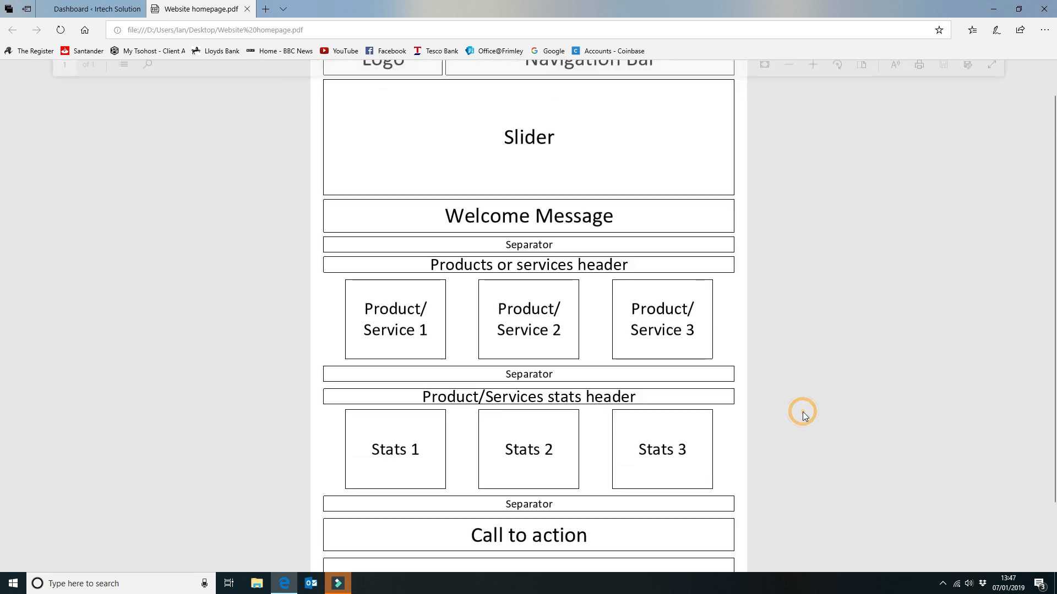
scroll(798, 404, up, 1)
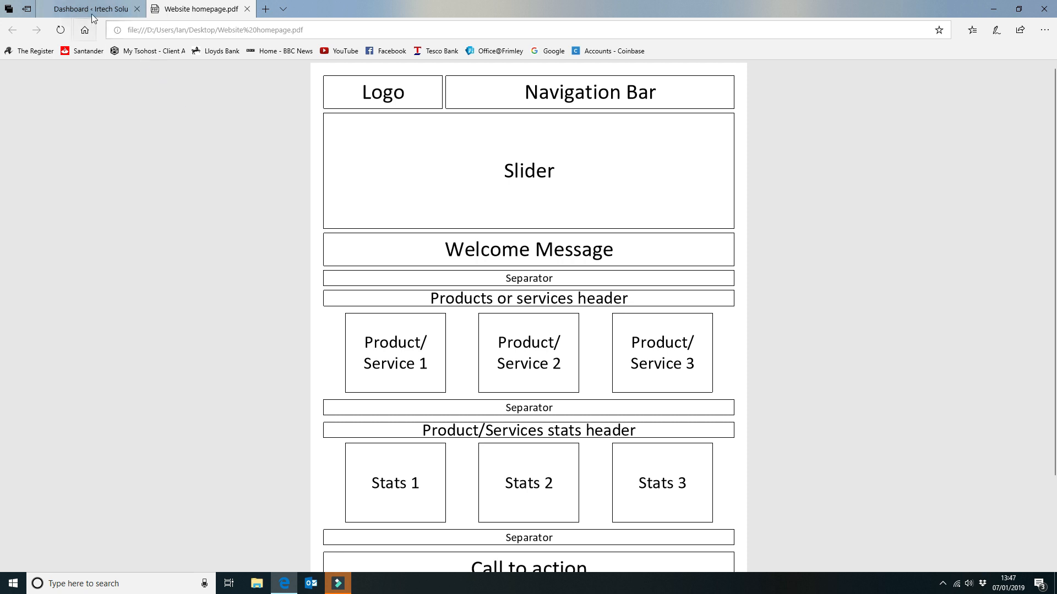
Switch to the WordPress dashboard and look through the site's Posts and Pages lists.
mouse_move(93, 6)
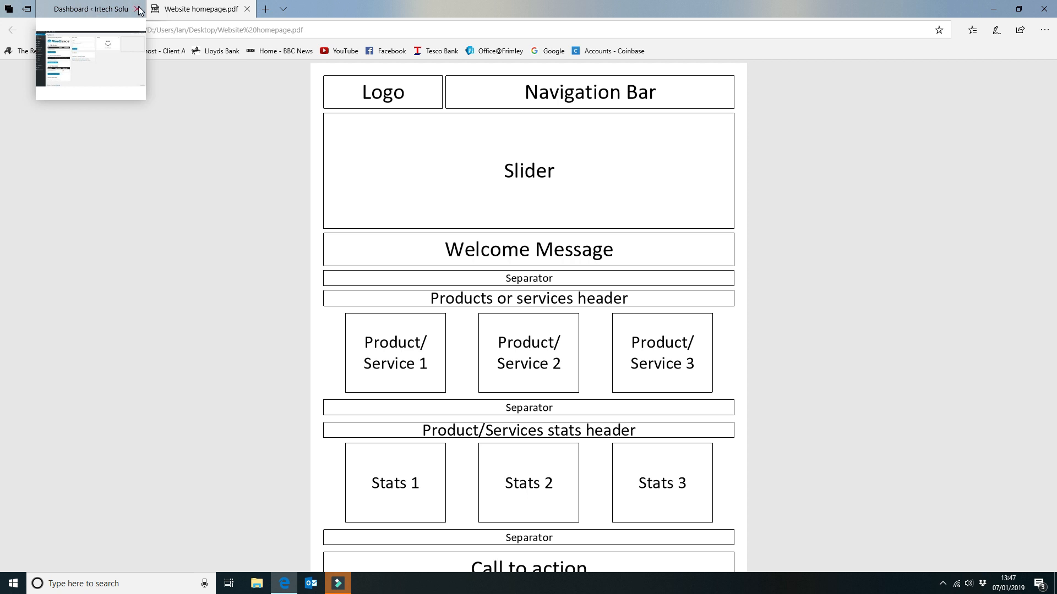
click(113, 7)
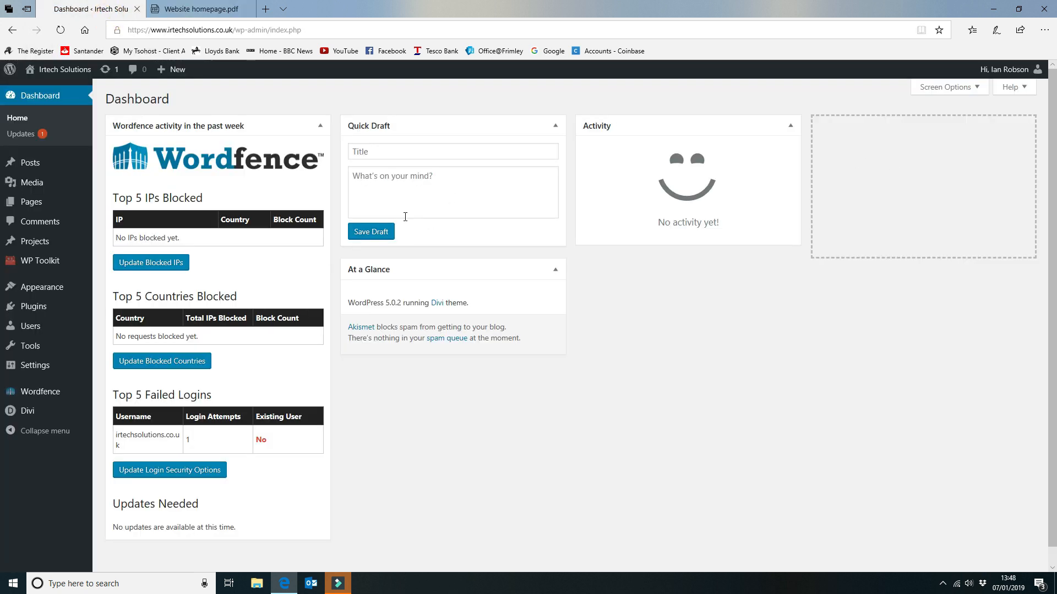
click(50, 161)
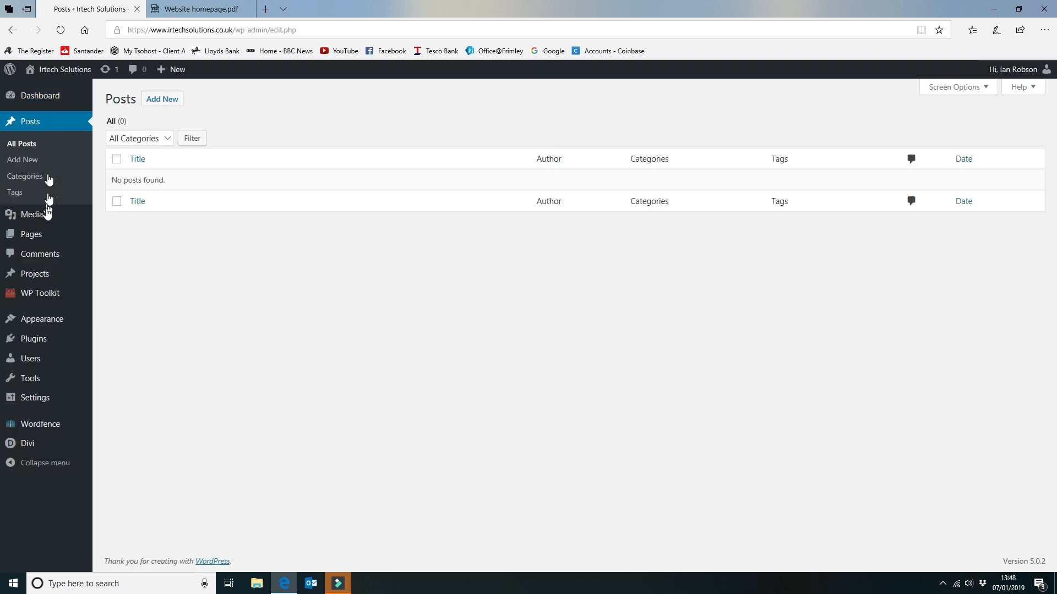
click(38, 236)
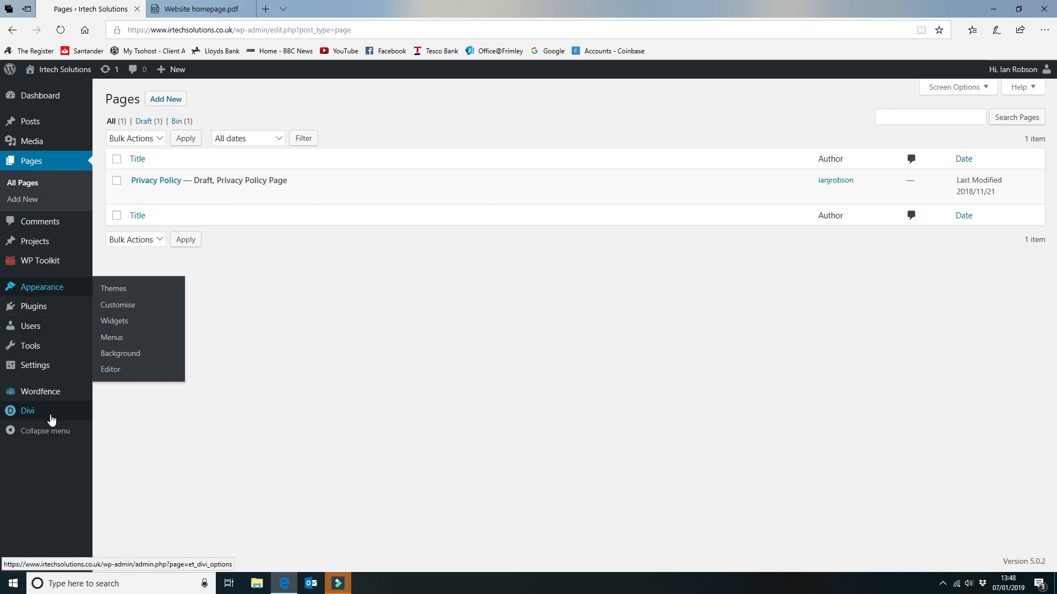
mouse_move(44, 415)
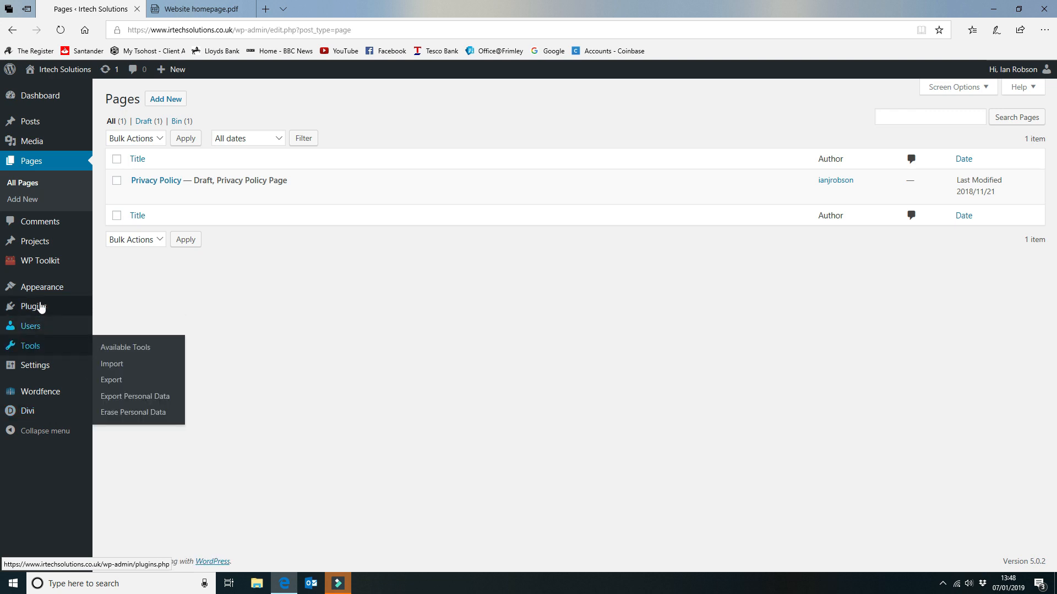
mouse_move(40, 304)
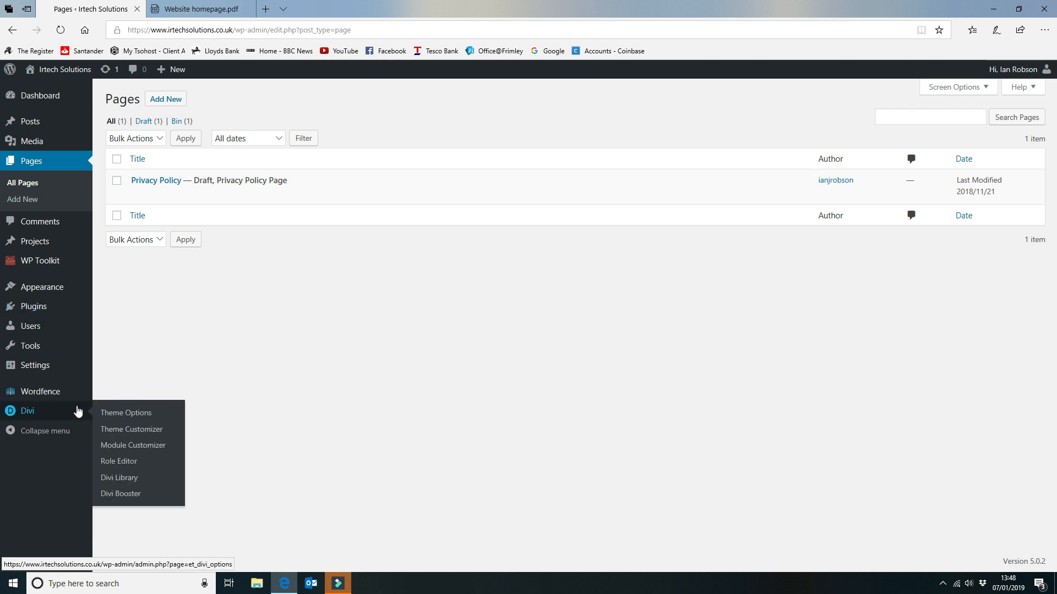
Open the Divi Booster settings and view the categories inside Site-wide Settings, collapsing that section again.
click(135, 502)
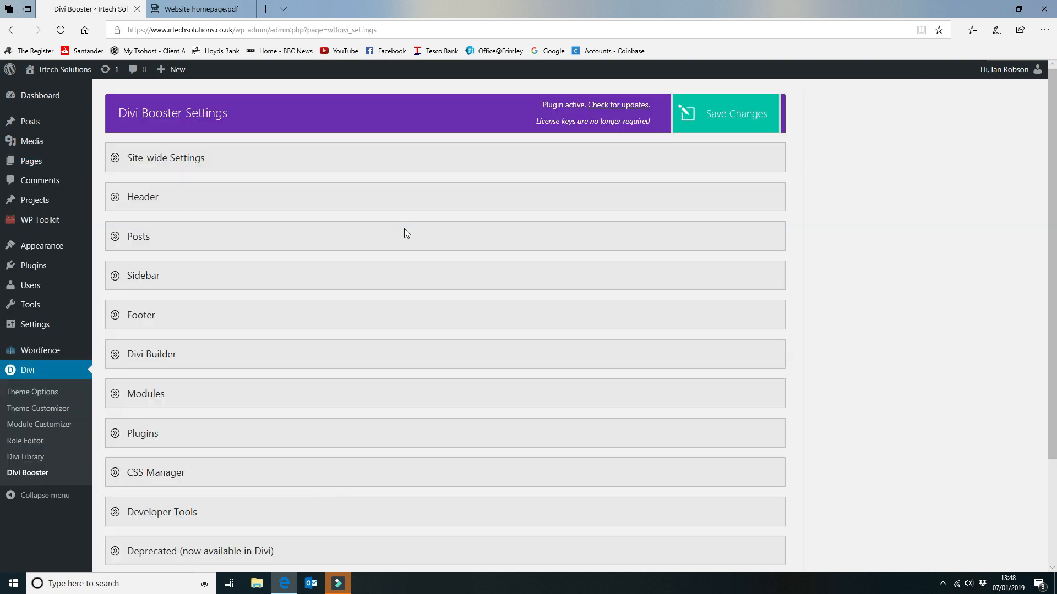
scroll(403, 229, down, 2)
scroll(404, 229, up, 2)
click(114, 160)
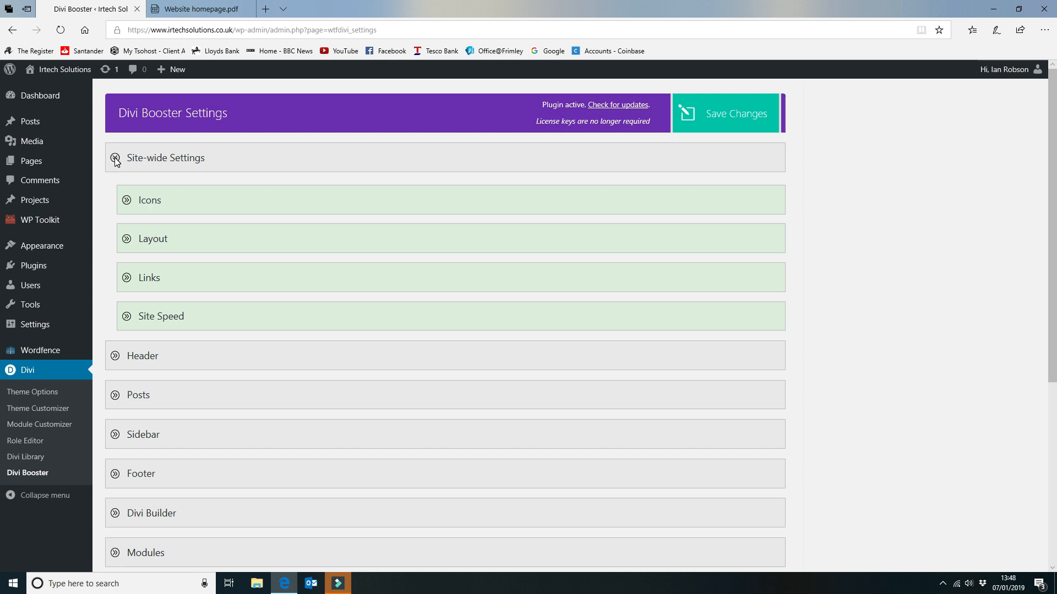
click(115, 159)
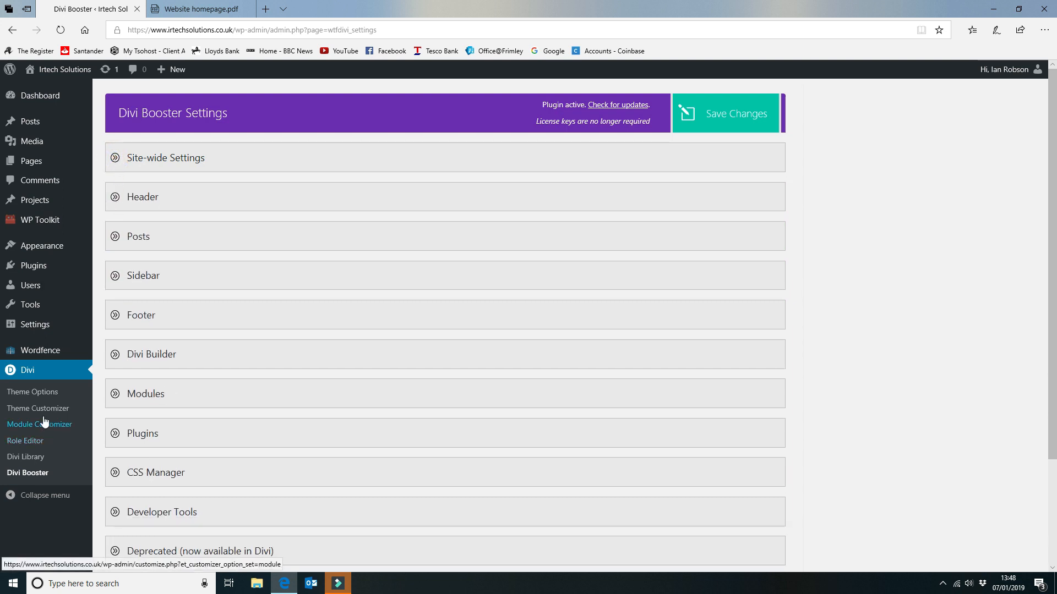
mouse_move(78, 287)
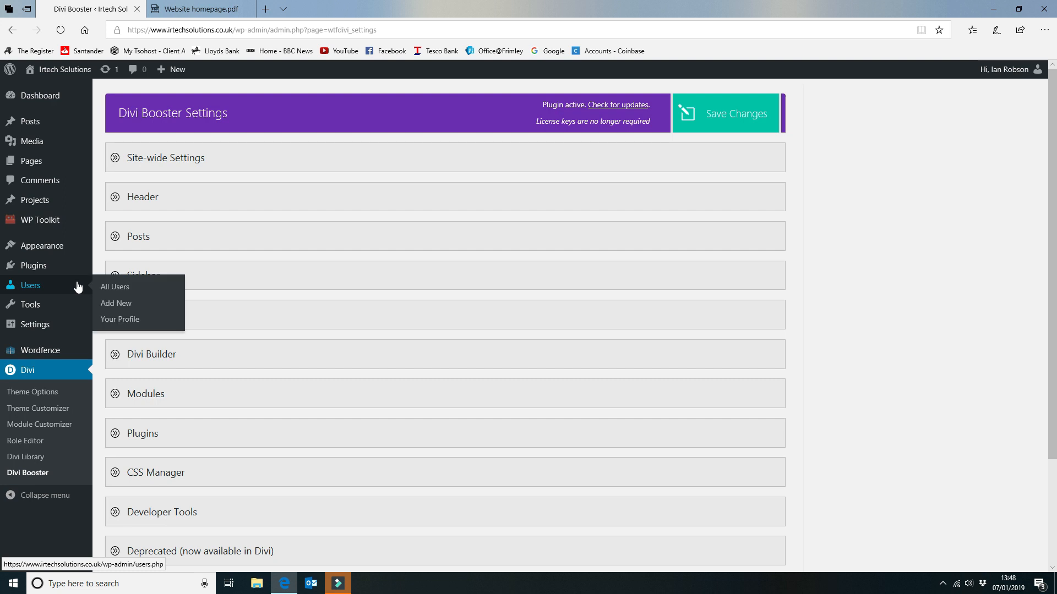
Create a new page titled "Homepage" and enable the Divi Builder for it.
click(43, 171)
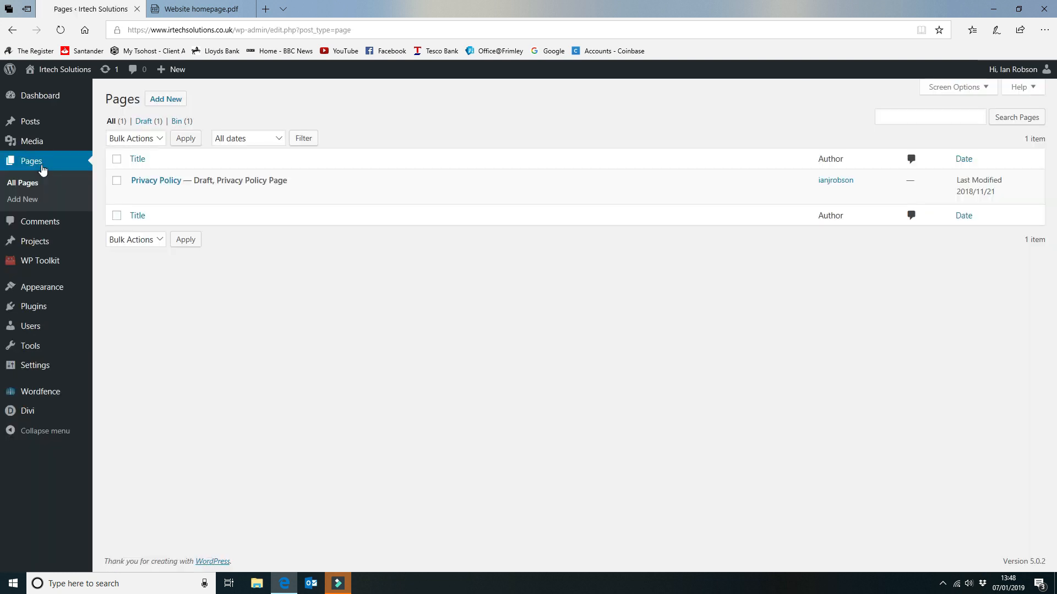
click(165, 99)
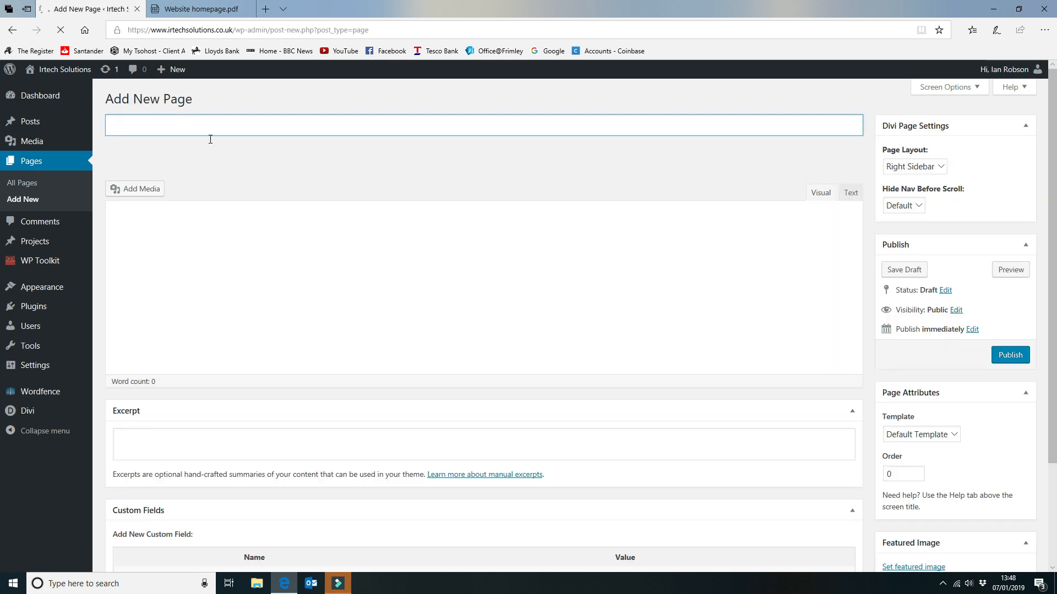
text(Homepage)
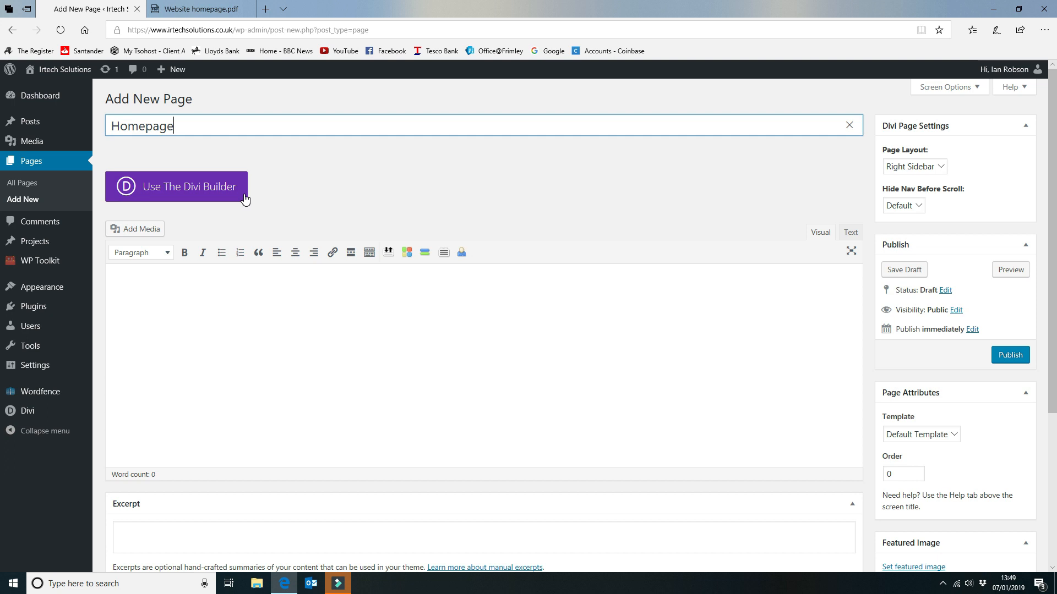
click(191, 191)
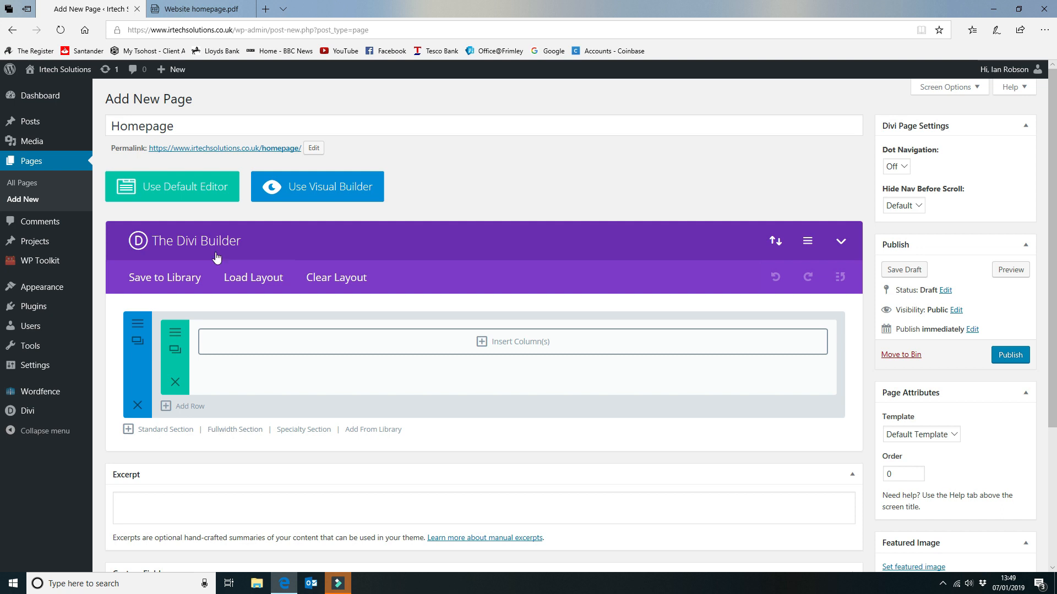
Open the live Irtech Solutions site in a new browser tab and view its current front page.
mouse_move(61, 69)
right_click(49, 94)
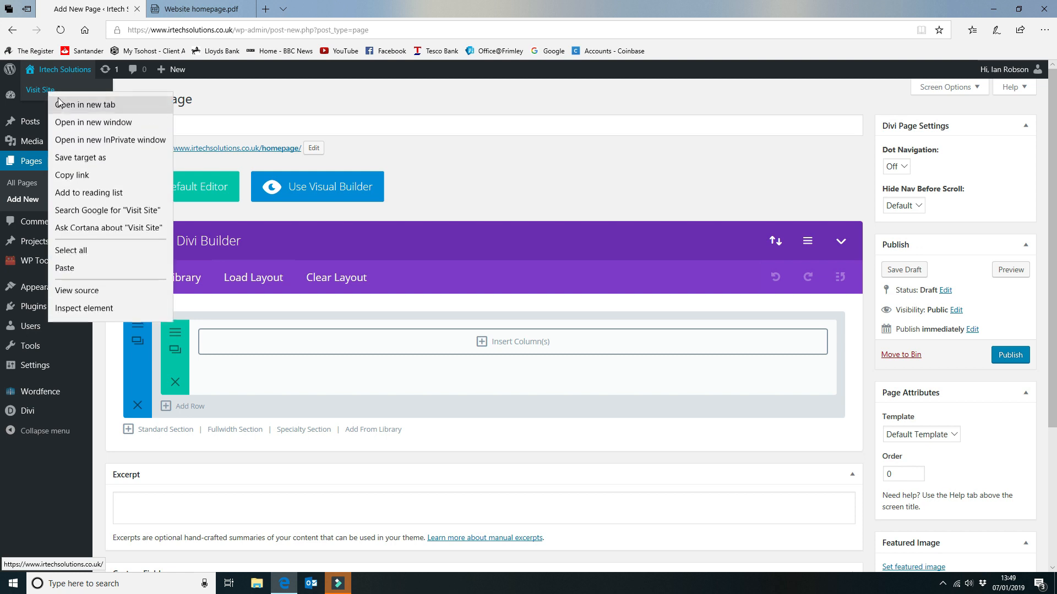
click(71, 102)
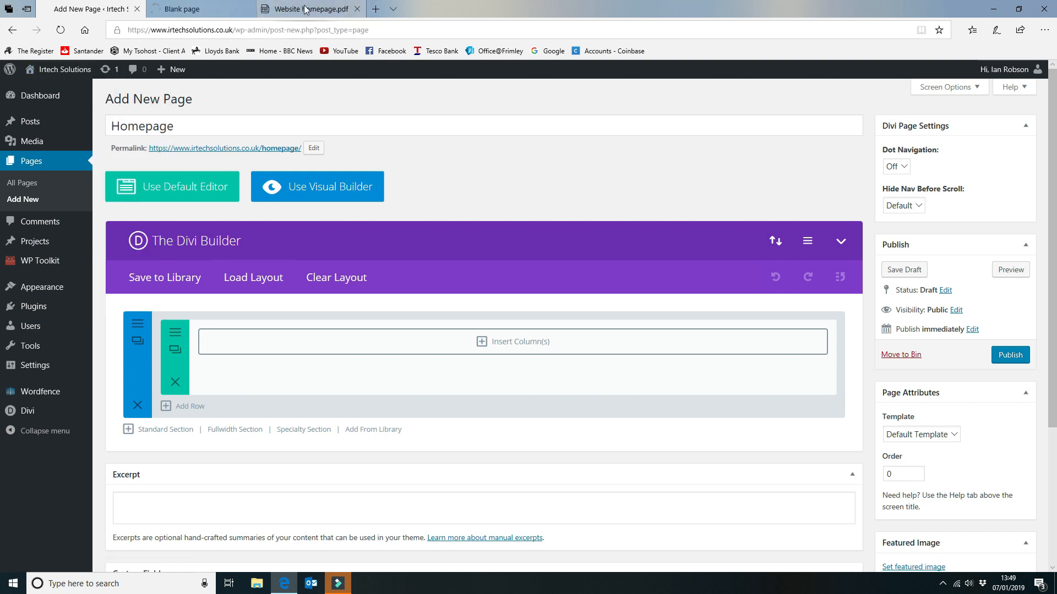
click(215, 9)
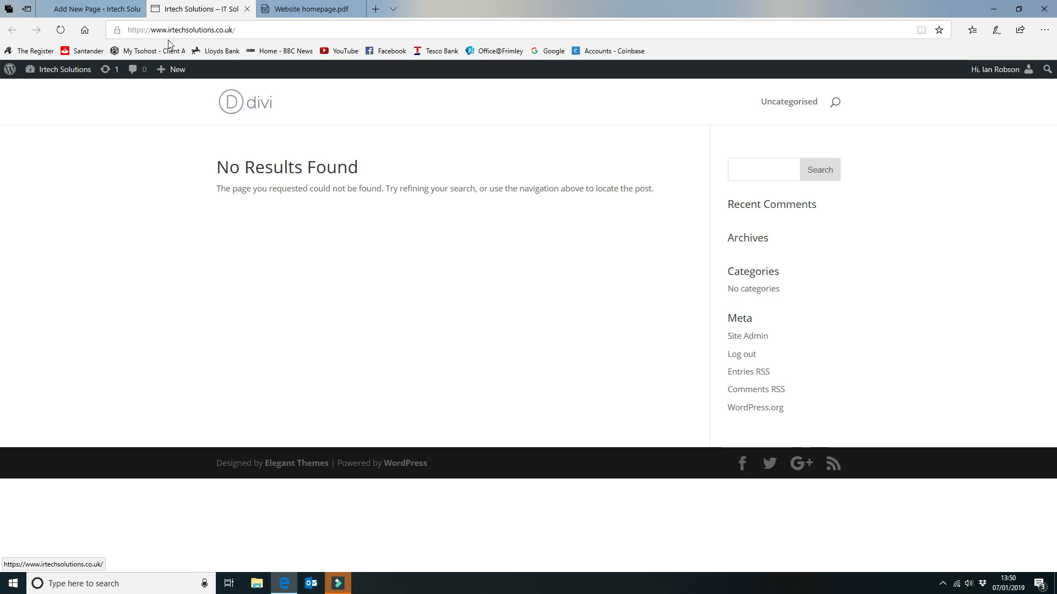
Return to the Homepage page editor and save the page as a draft.
click(97, 9)
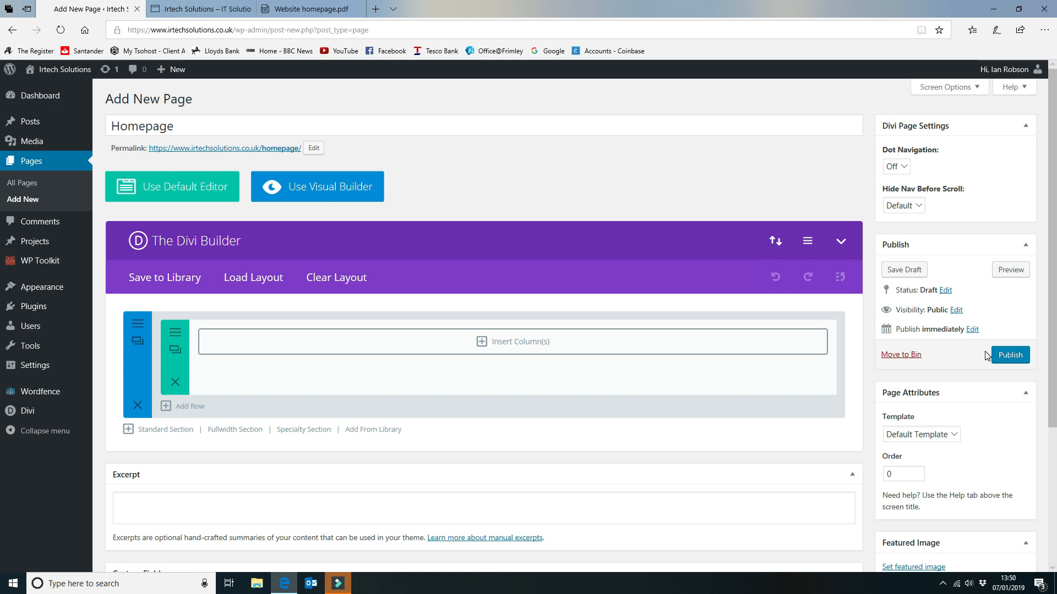
click(904, 270)
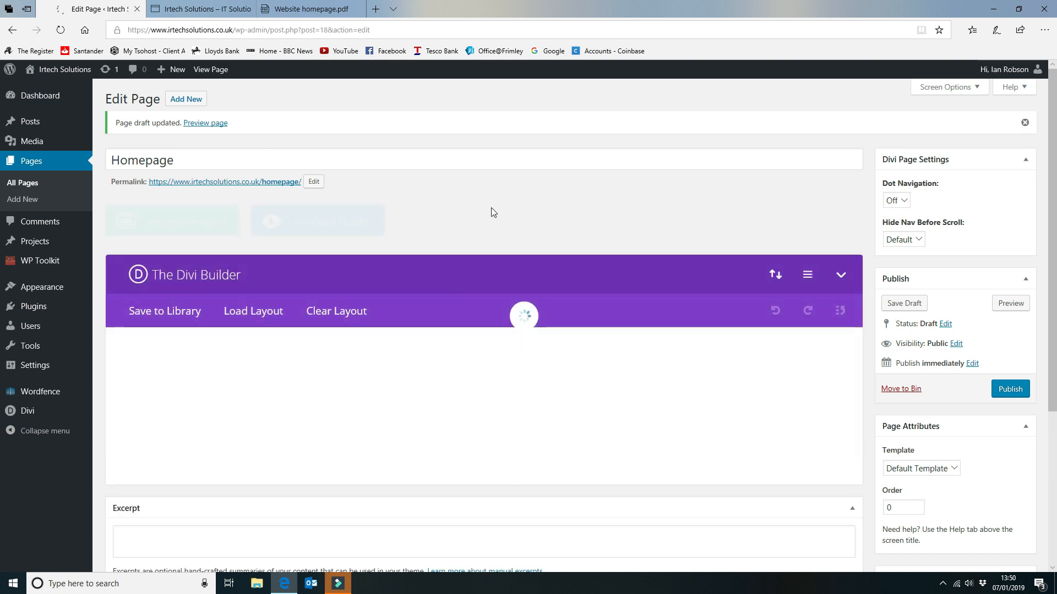
Open the Divi Theme Options and view the logo's image upload dialog, closing it without choosing a file.
mouse_move(17, 407)
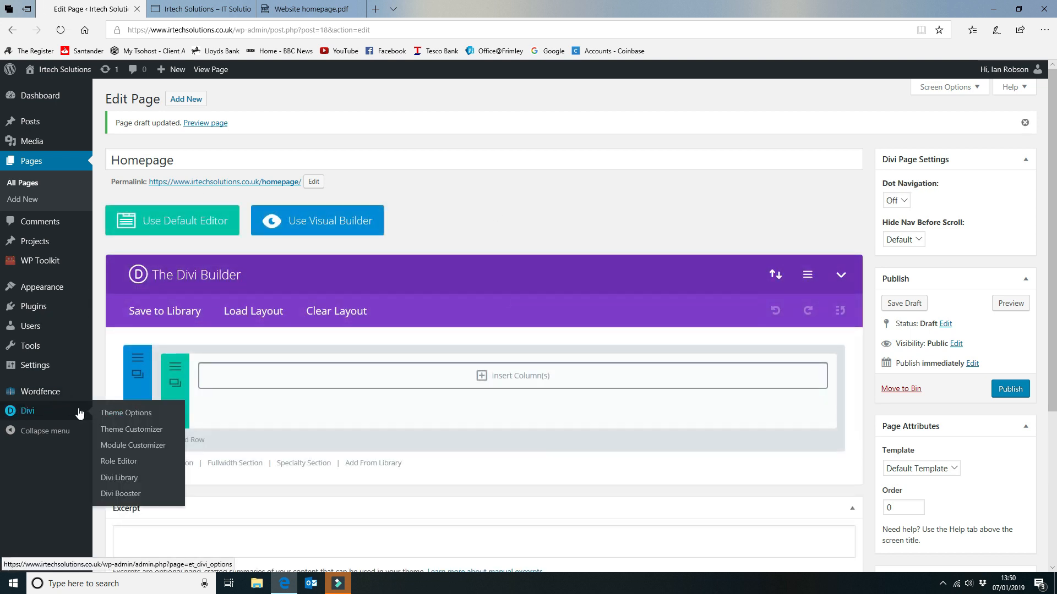
click(146, 420)
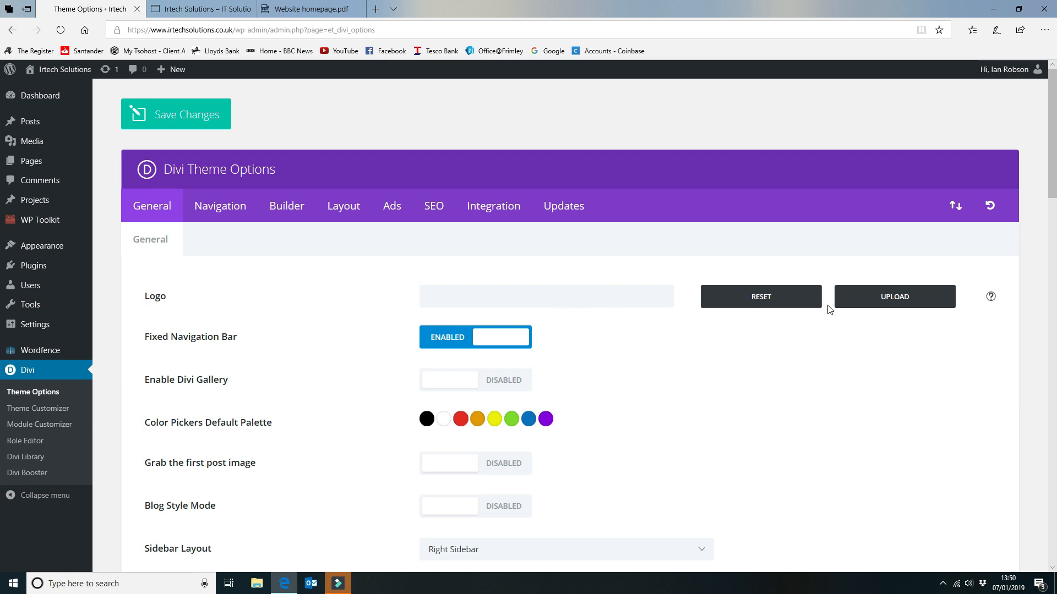
click(890, 303)
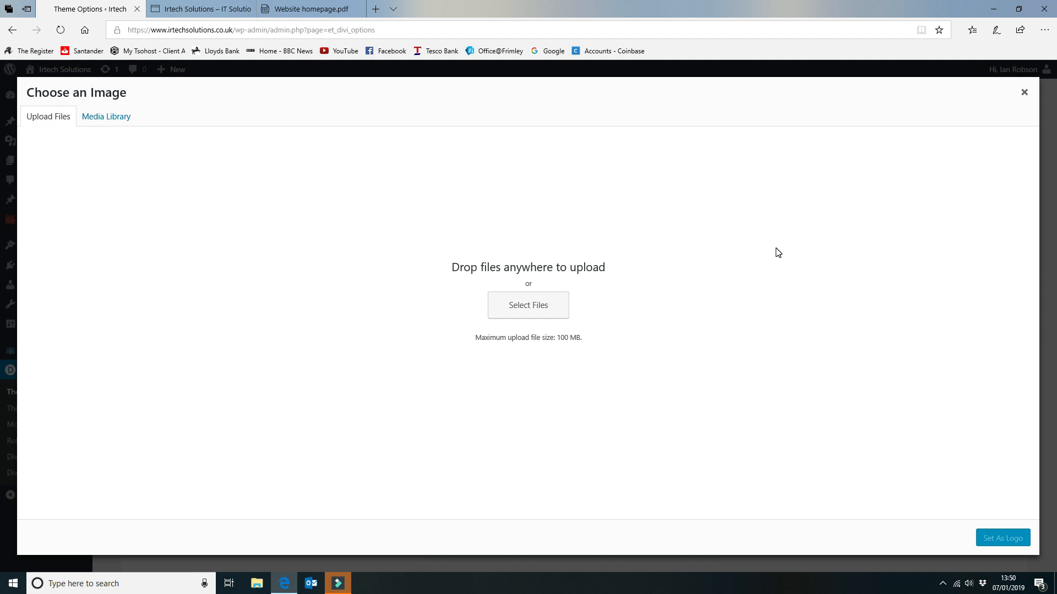
click(1026, 93)
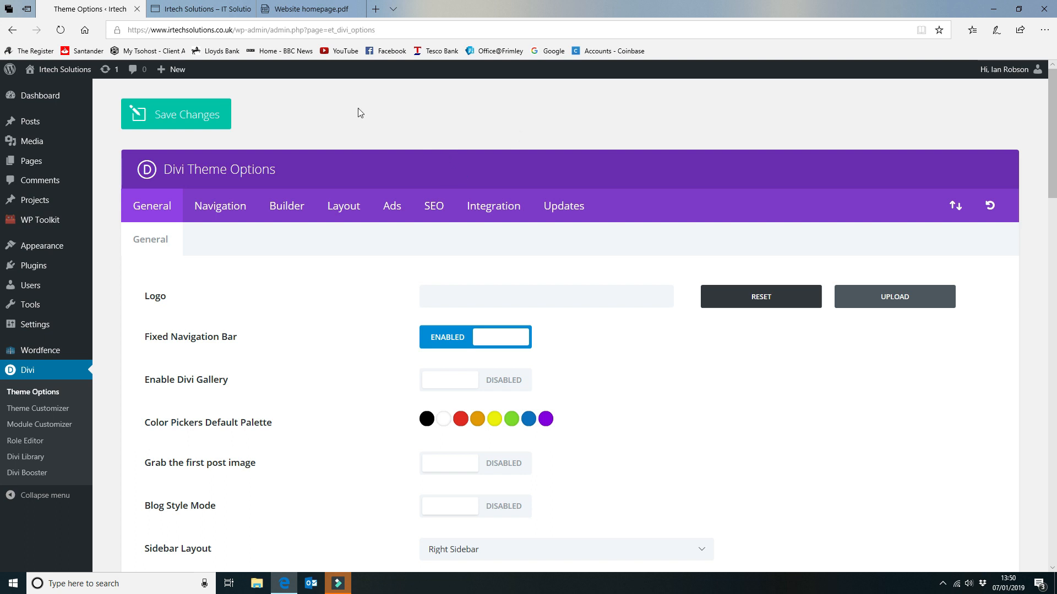
Check the logo and navigation bar placement in Website homepage.pdf, and return to the Divi Theme Options.
click(308, 8)
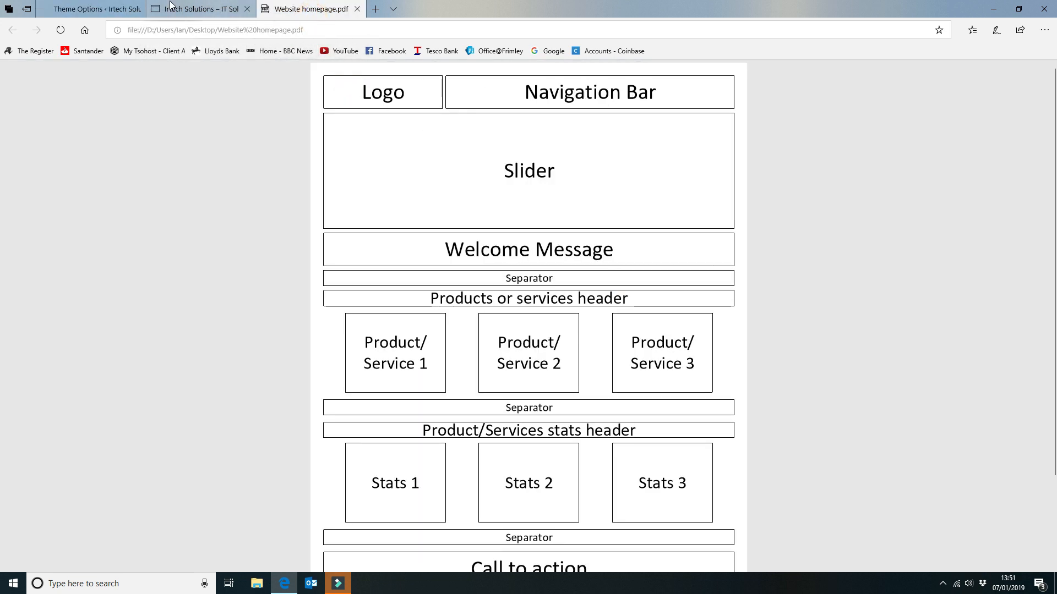
click(91, 9)
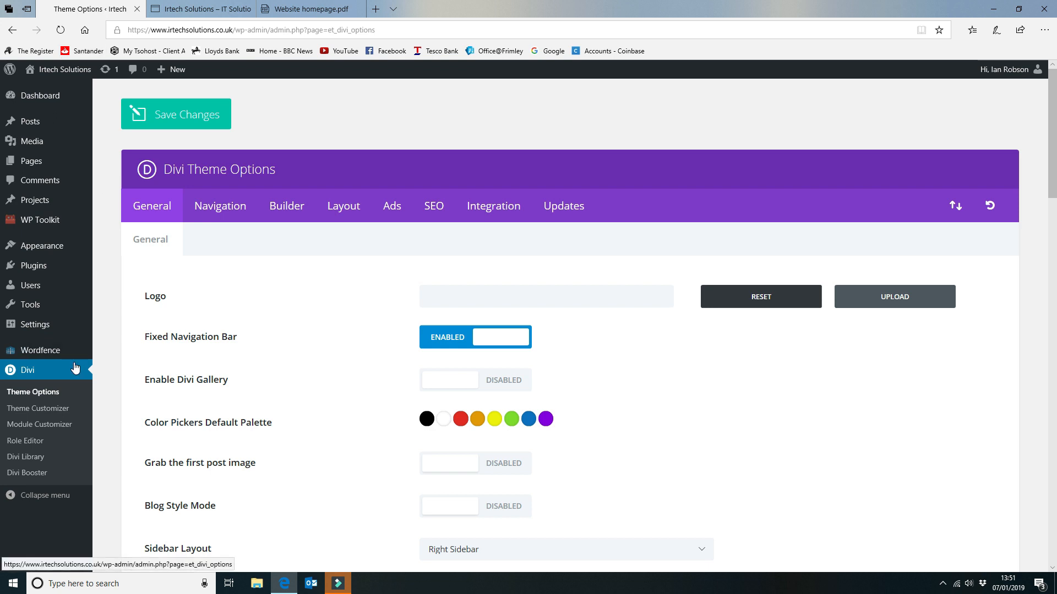
mouse_move(33, 163)
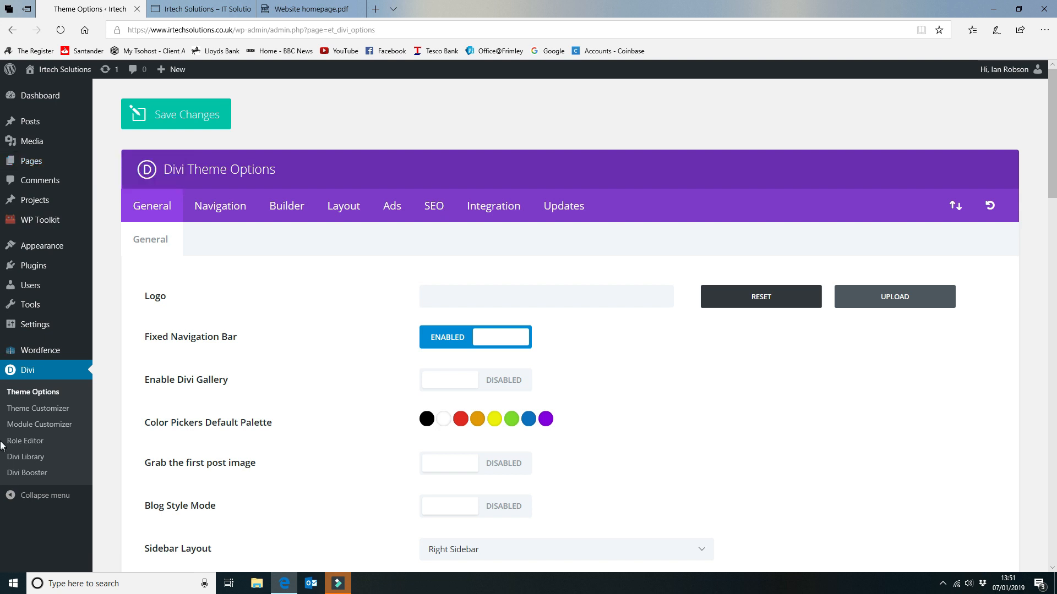
Create a navigation menu named Main-Homepage, set its display location to Primary Menu, and save it.
mouse_move(45, 252)
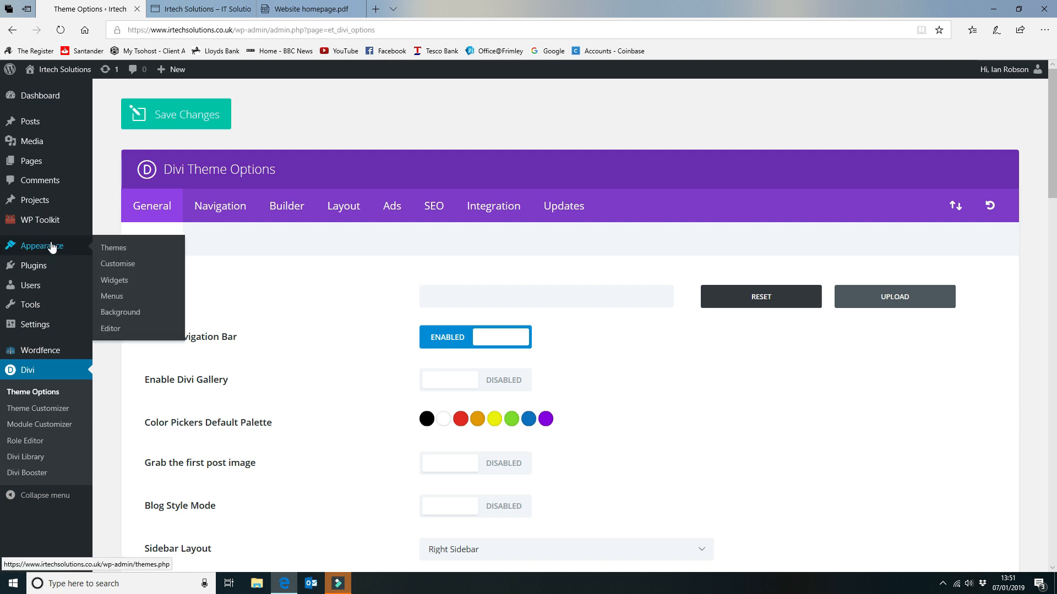
click(121, 298)
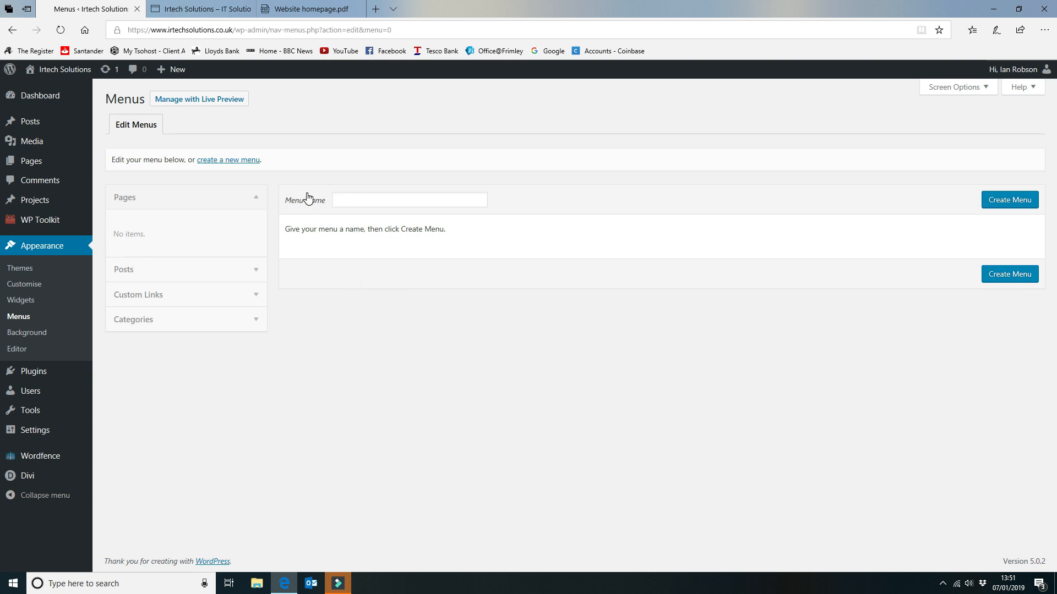
click(358, 197)
text(M)
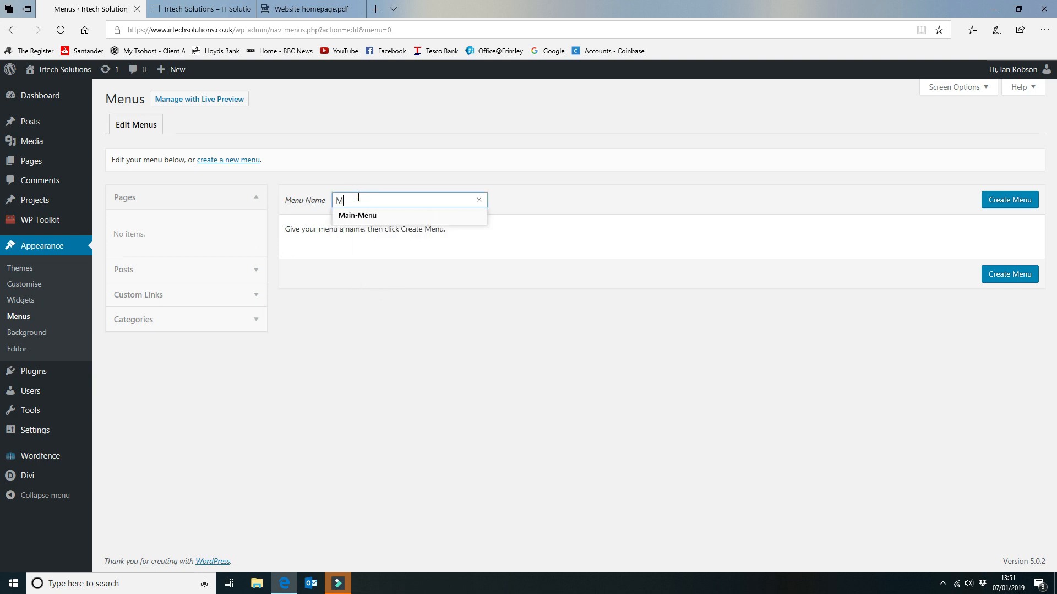
text(ain-Homepage)
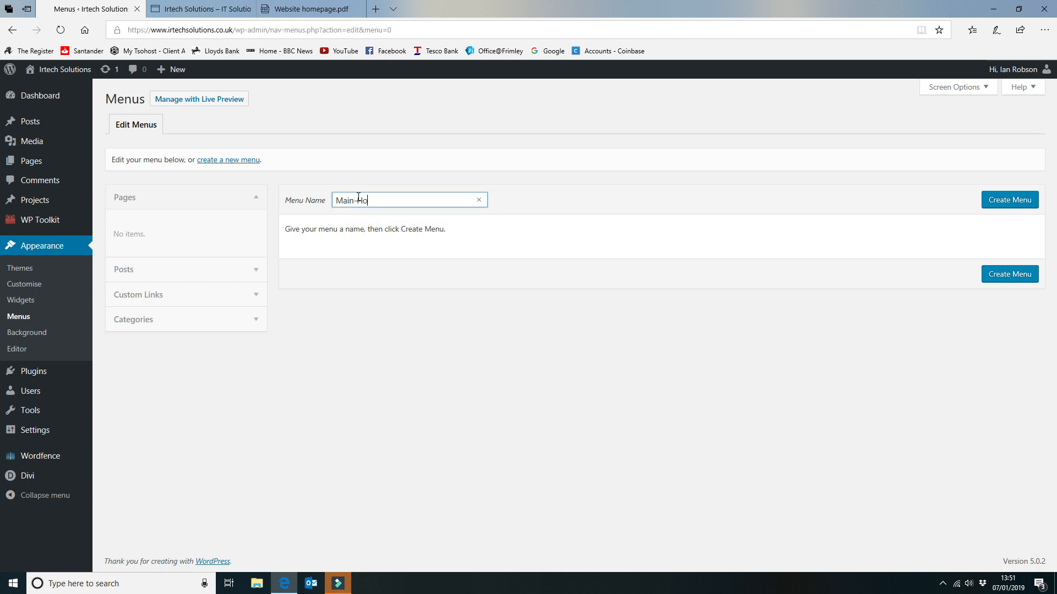
click(1000, 276)
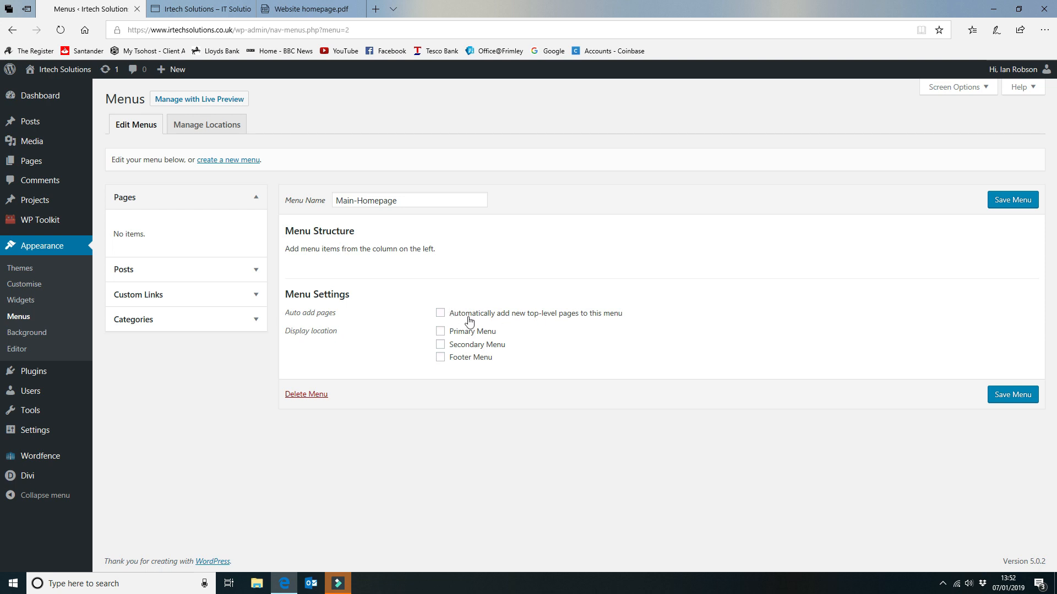
click(440, 332)
click(1016, 395)
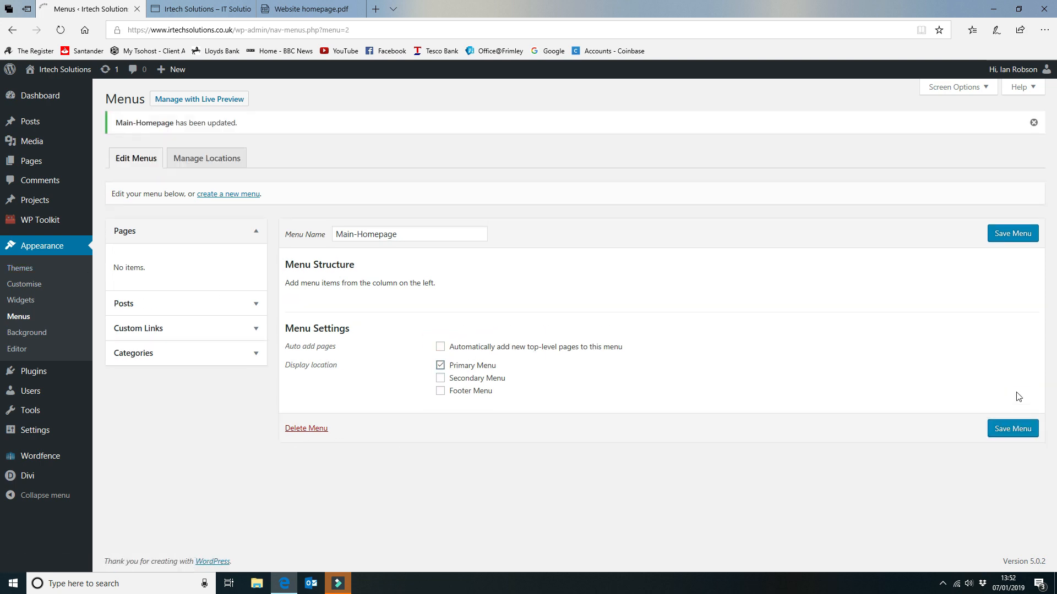
Reload the live Irtech Solutions front page and check its header navigation.
mouse_move(49, 103)
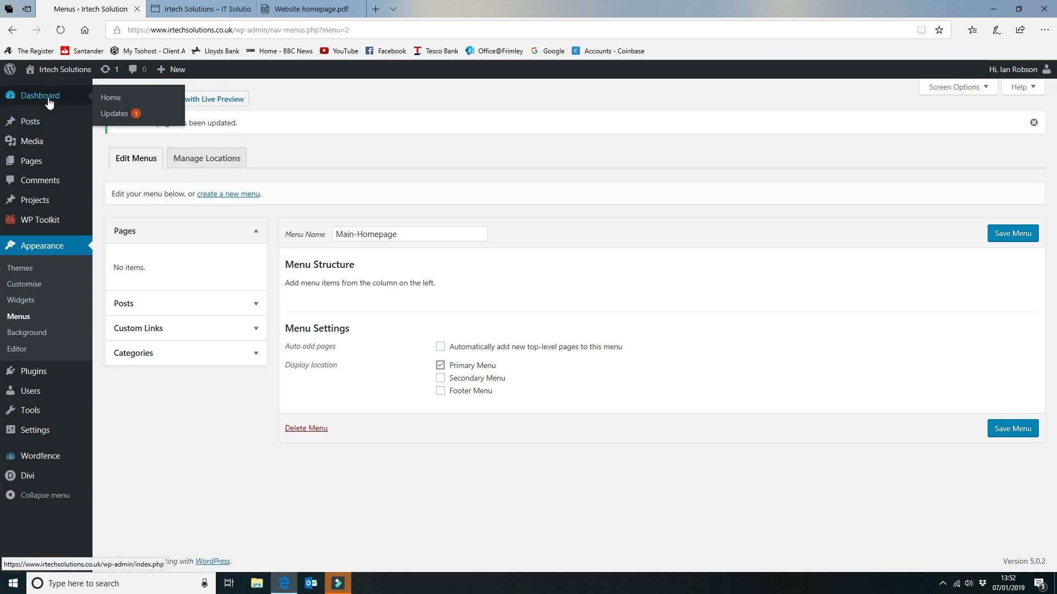
click(201, 9)
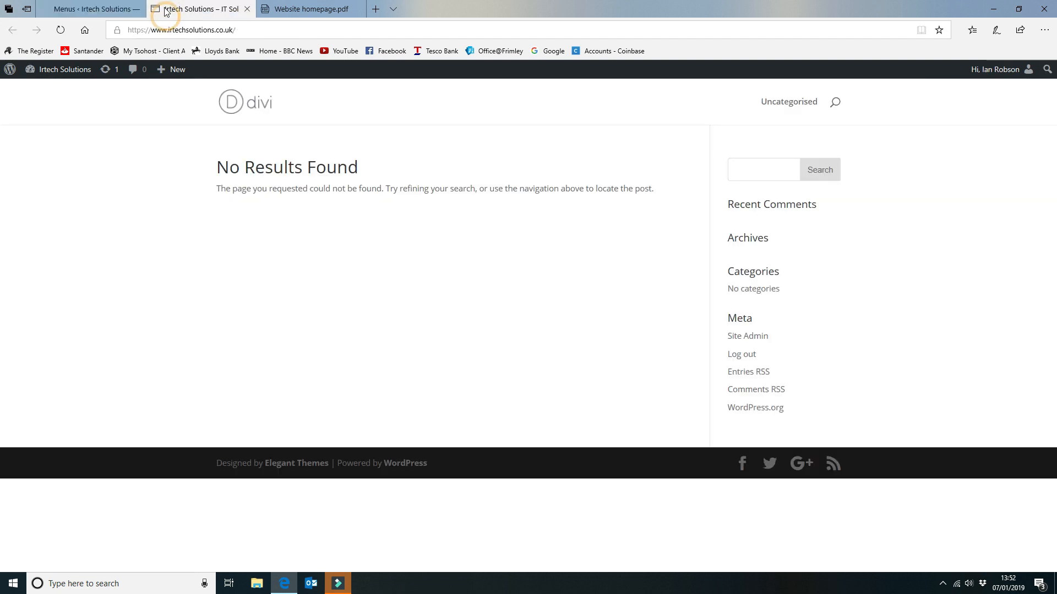
click(60, 30)
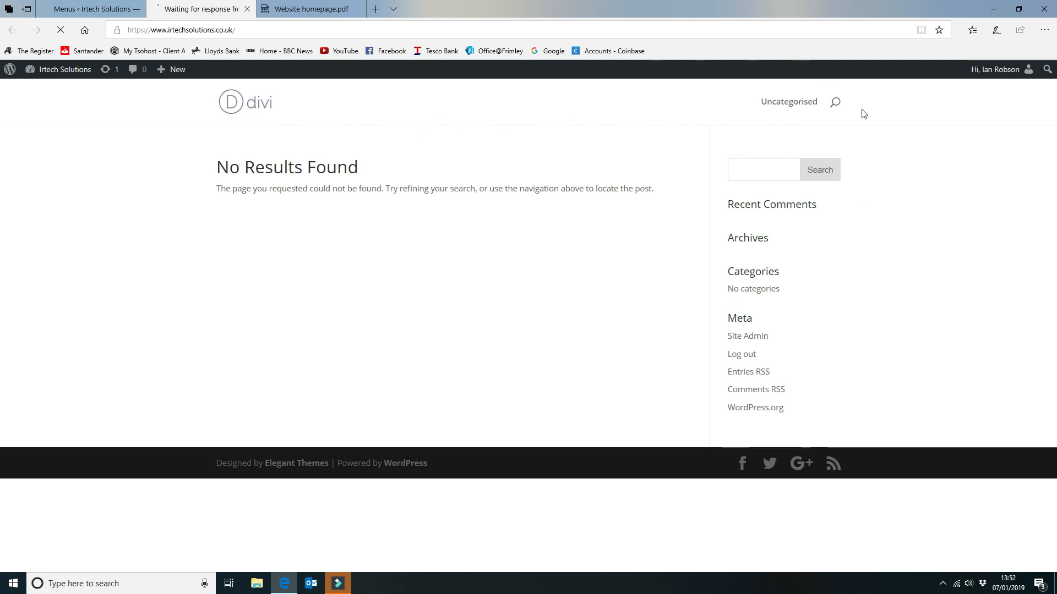
right_click(410, 110)
click(193, 279)
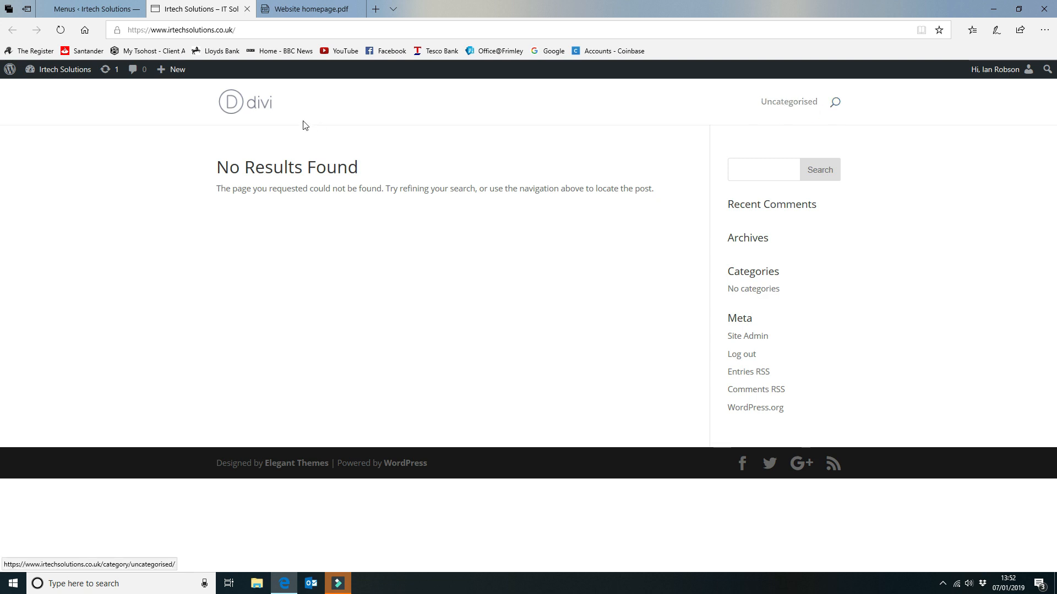
Open the draft Homepage for editing and check the slider placement in Website homepage.pdf, returning to the page editor.
click(84, 8)
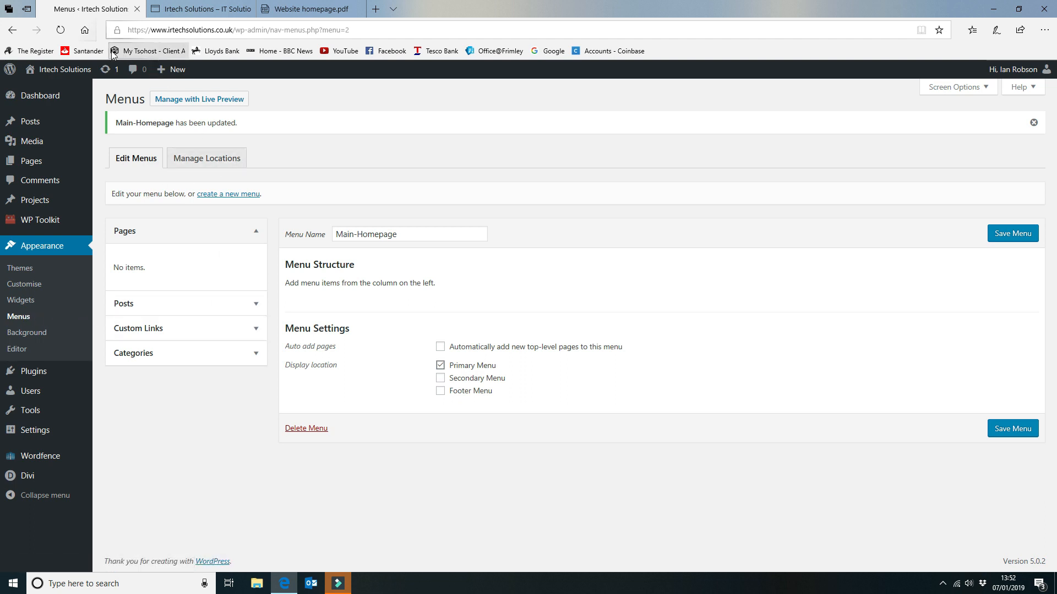
mouse_move(26, 163)
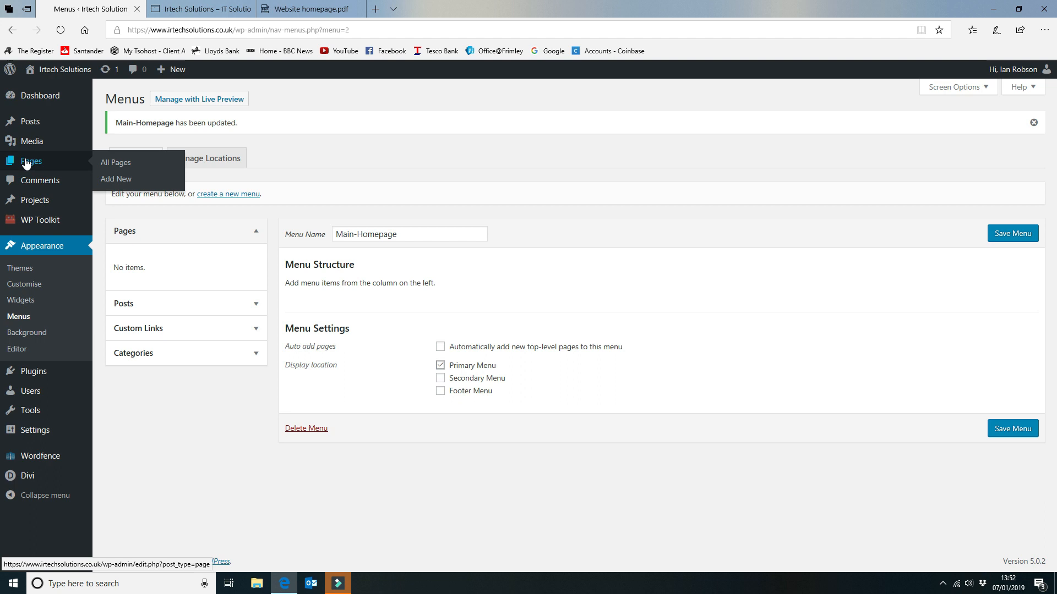
click(118, 164)
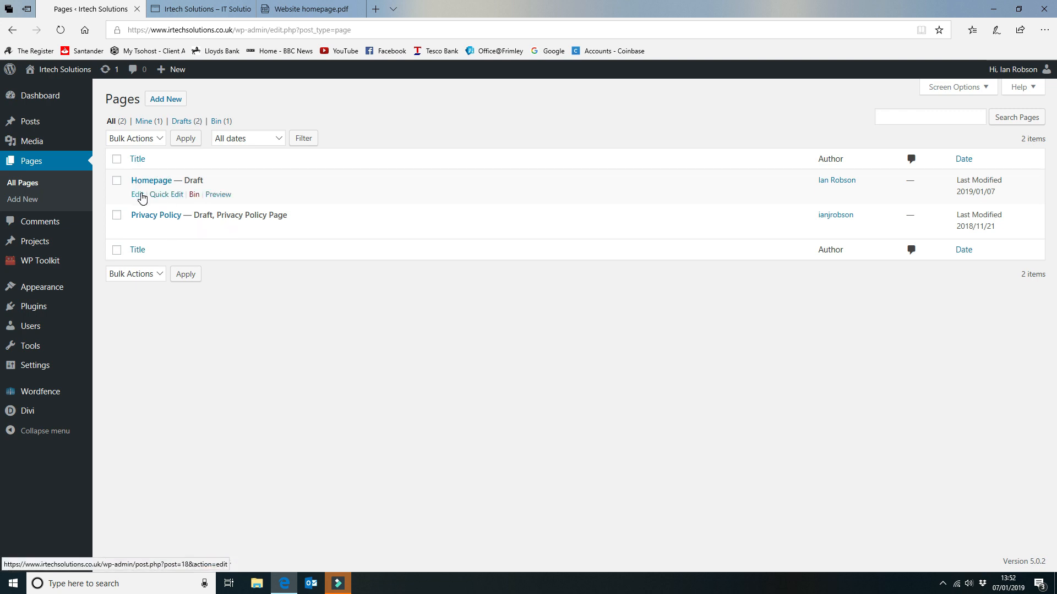
click(137, 195)
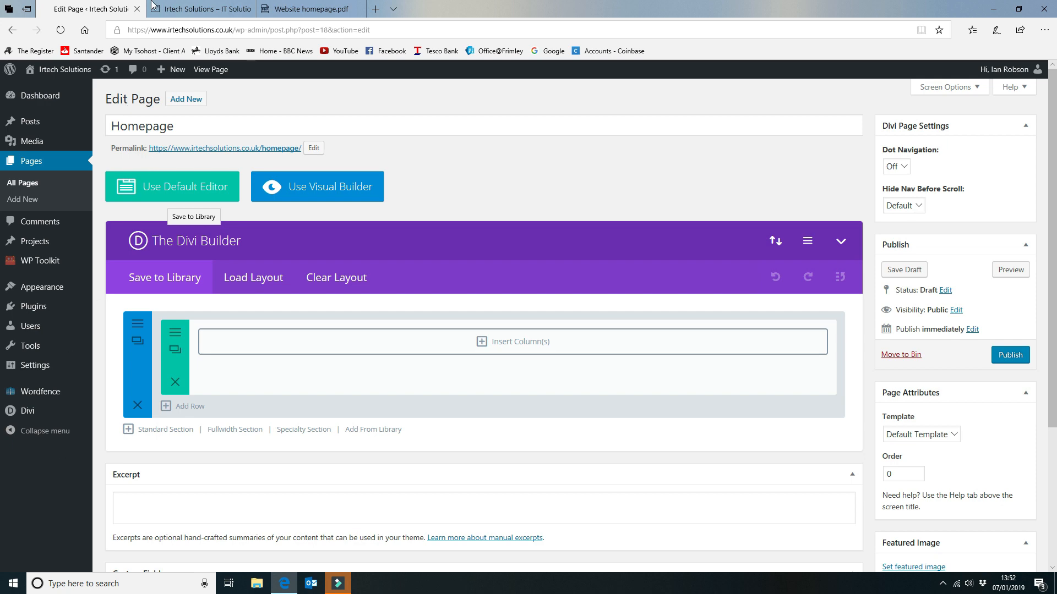
click(311, 9)
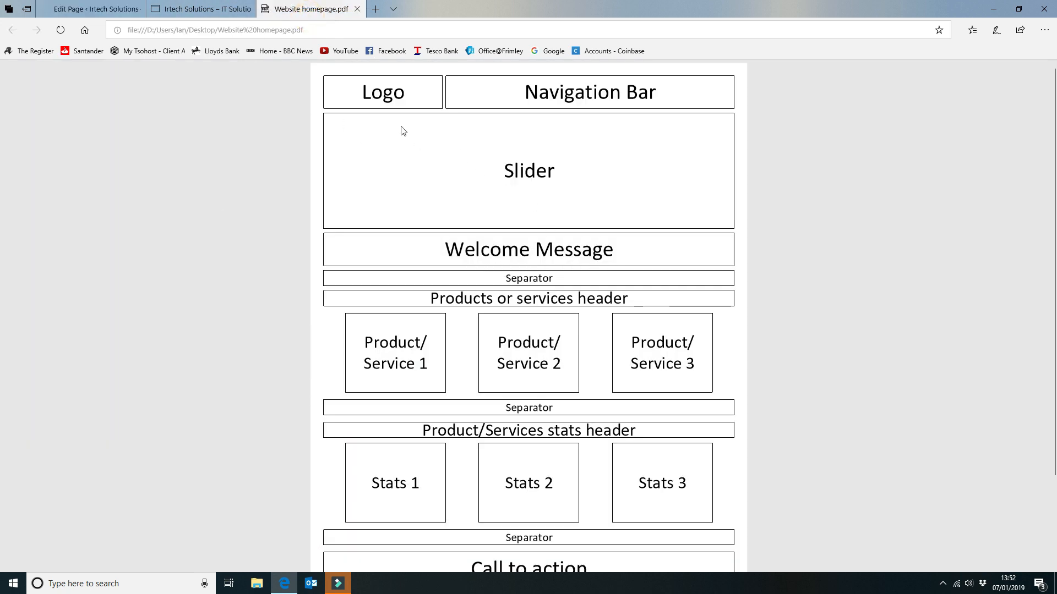
click(91, 9)
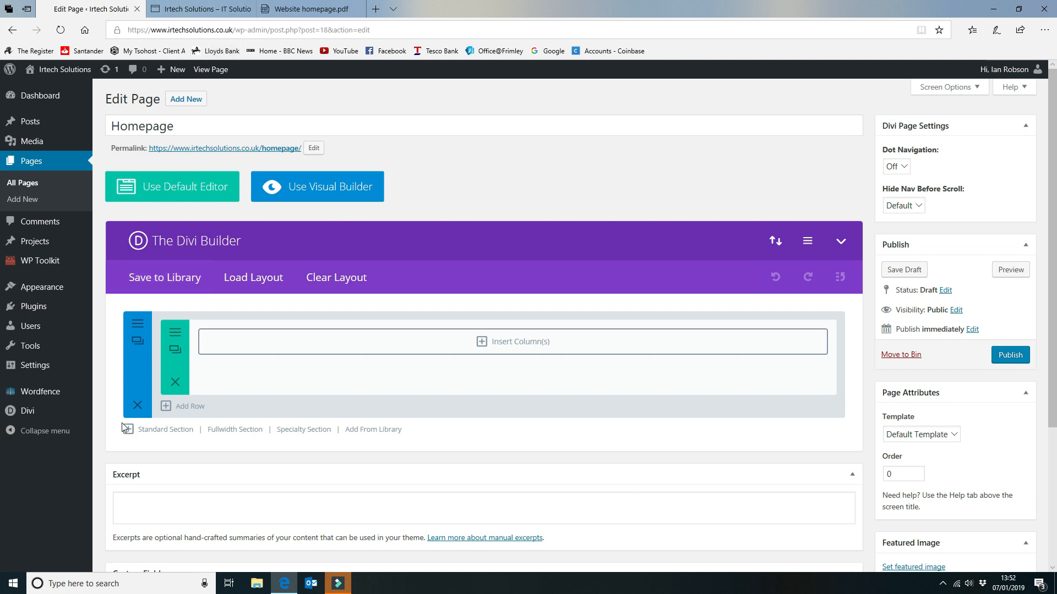
Add a fullwidth section below the existing section and insert a Fullwidth Slider module into it.
click(236, 431)
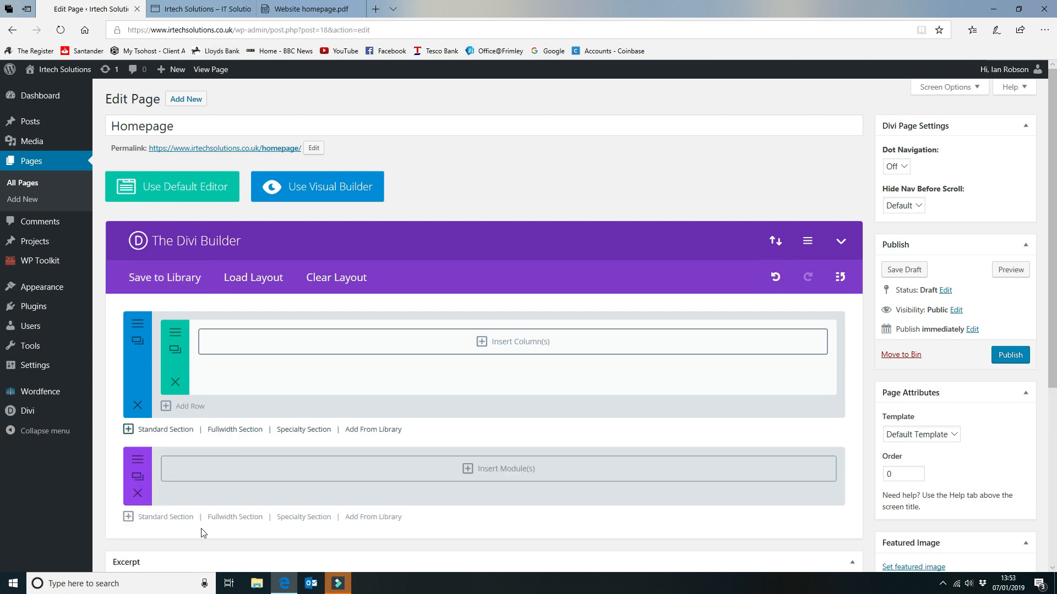
click(511, 474)
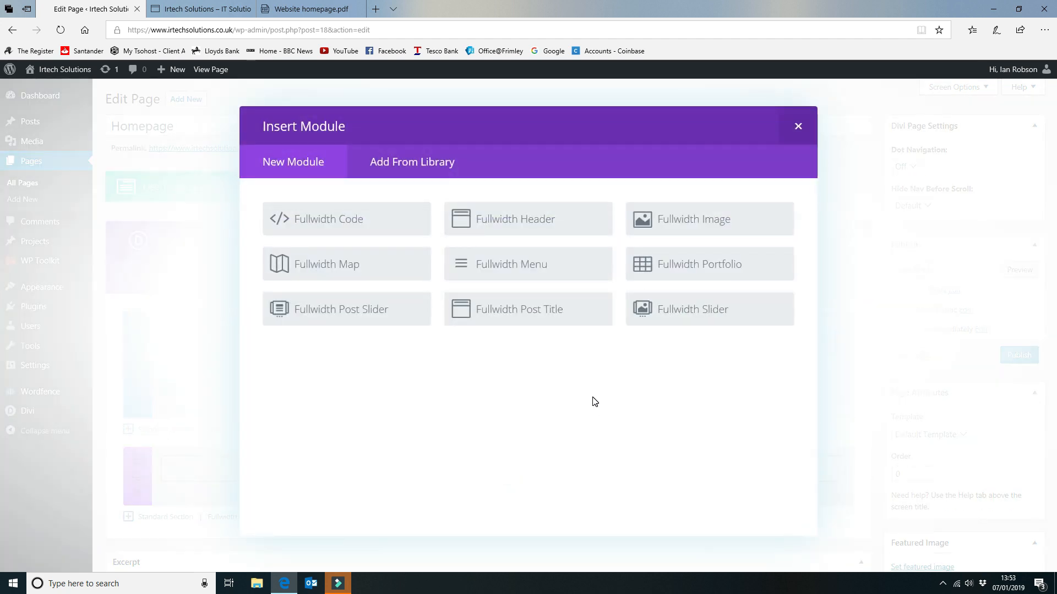
right_click(715, 313)
click(655, 311)
click(669, 310)
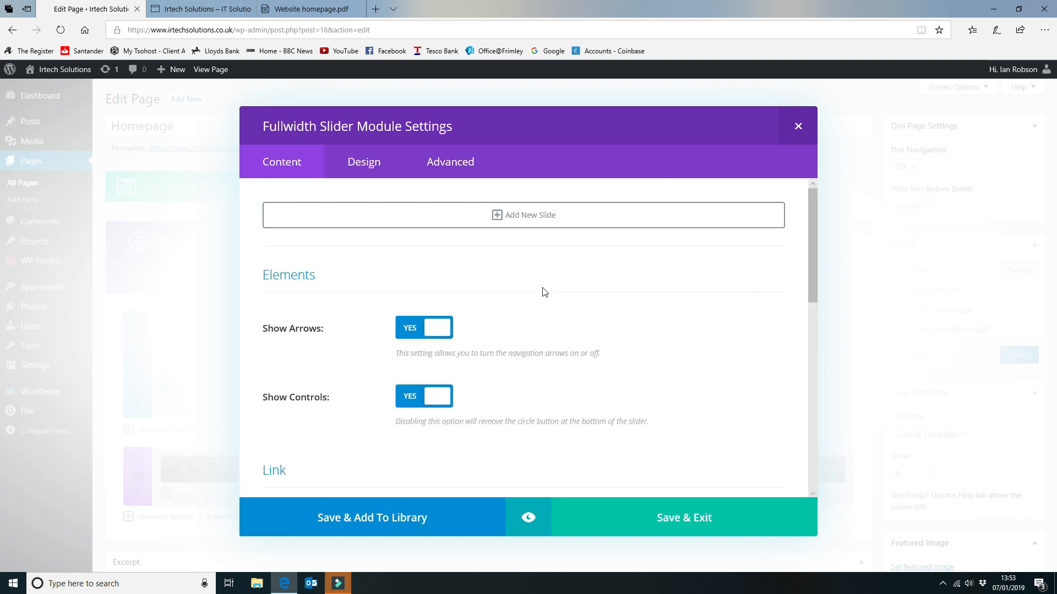
Add a new slide to the fullwidth slider and review its text, image, link and background settings.
scroll(544, 291, down, 1)
scroll(527, 277, up, 1)
click(546, 219)
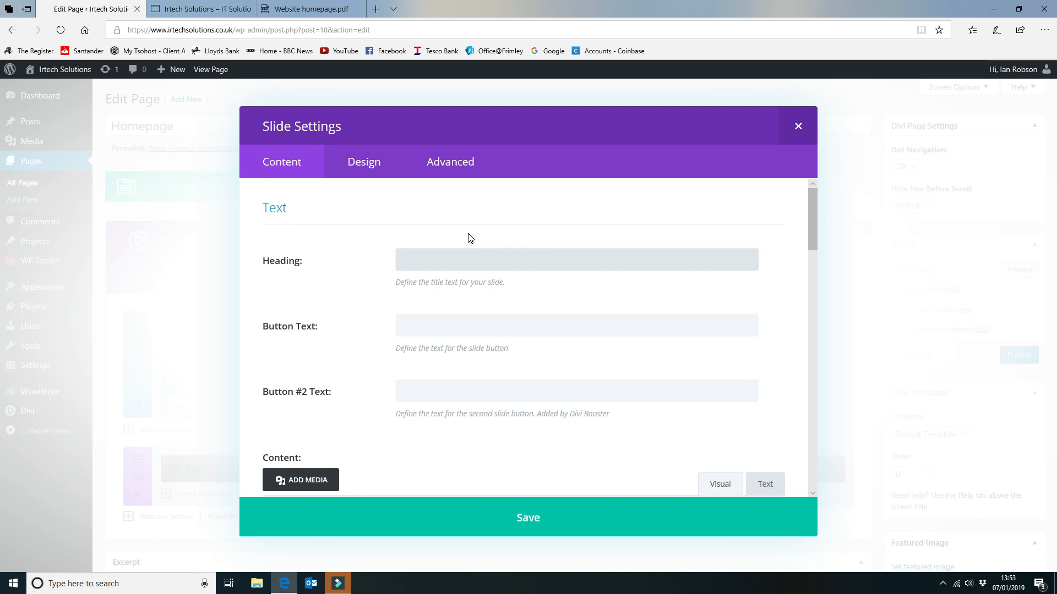
scroll(477, 308, down, 1)
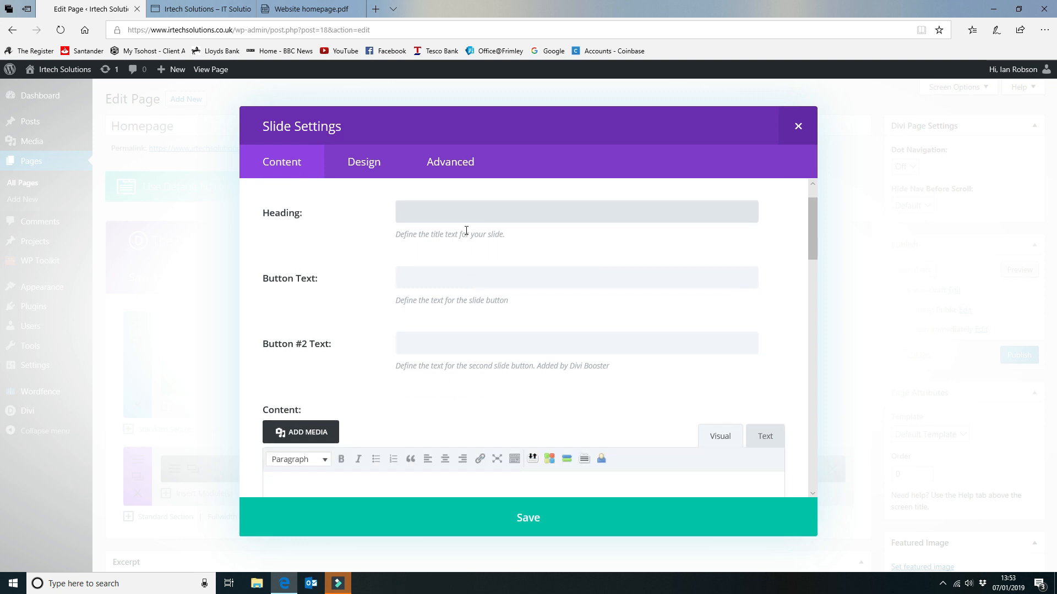
scroll(466, 231, down, 2)
scroll(468, 235, down, 2)
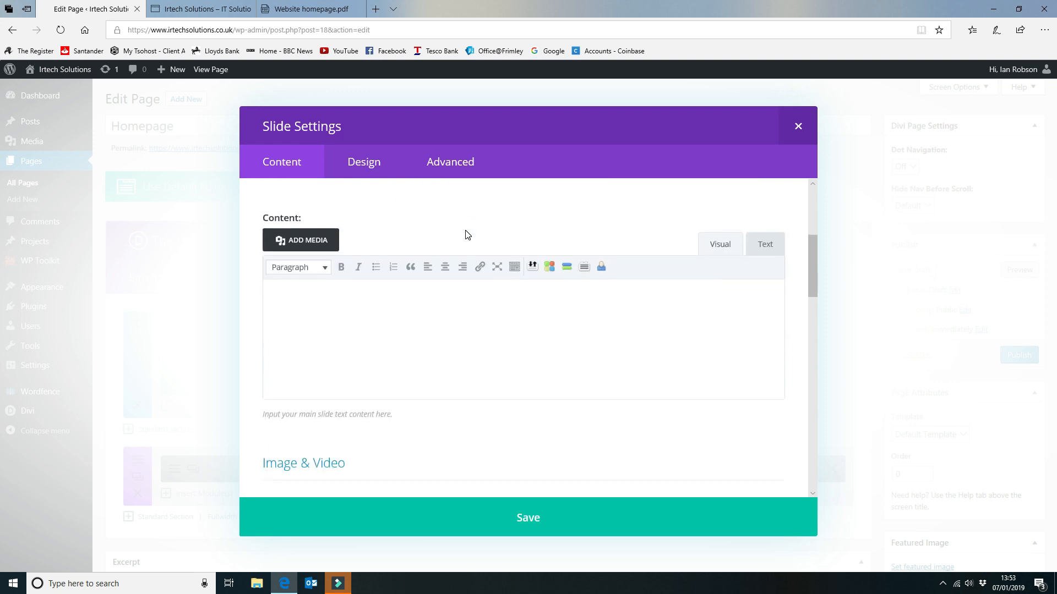
scroll(467, 235, up, 5)
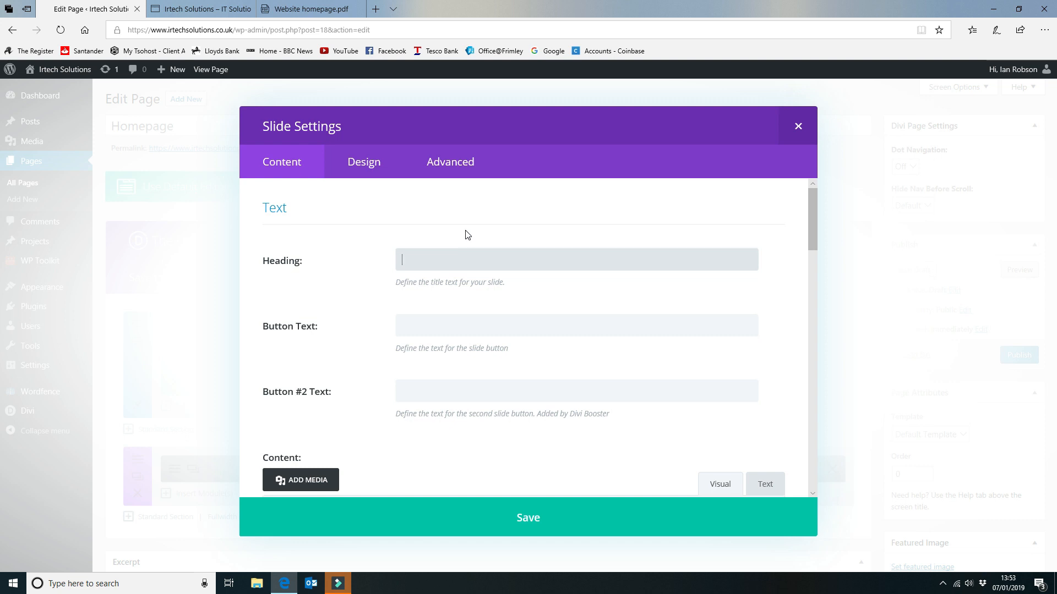
scroll(593, 315, down, 4)
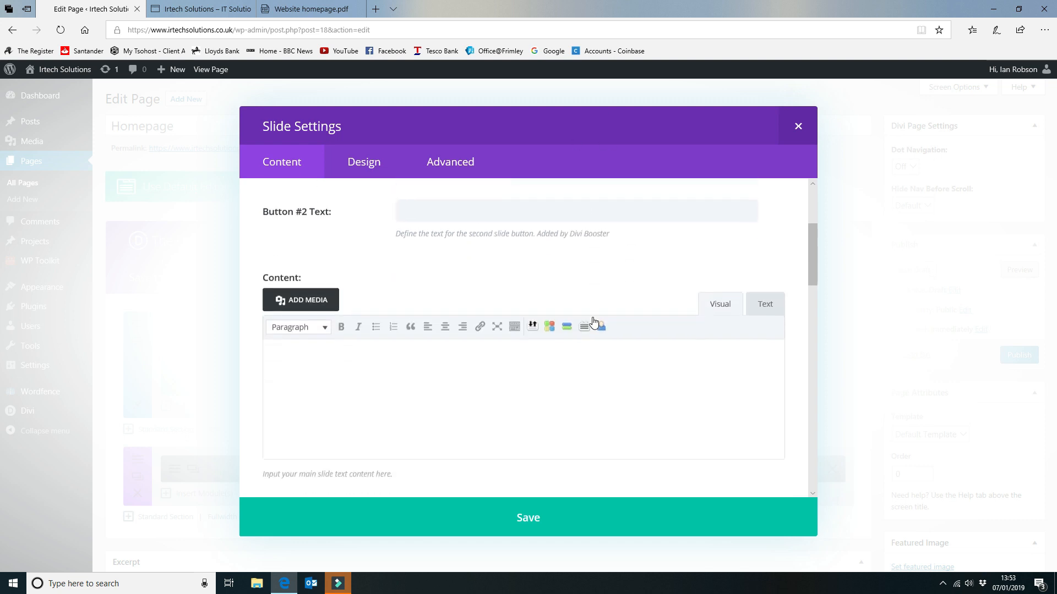
scroll(593, 319, down, 10)
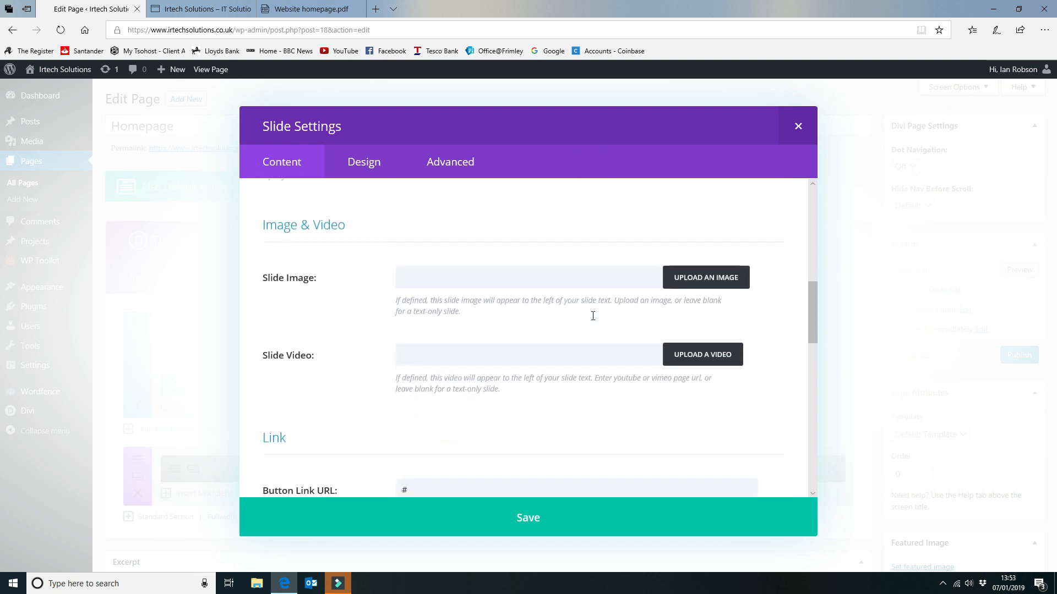
scroll(589, 311, down, 5)
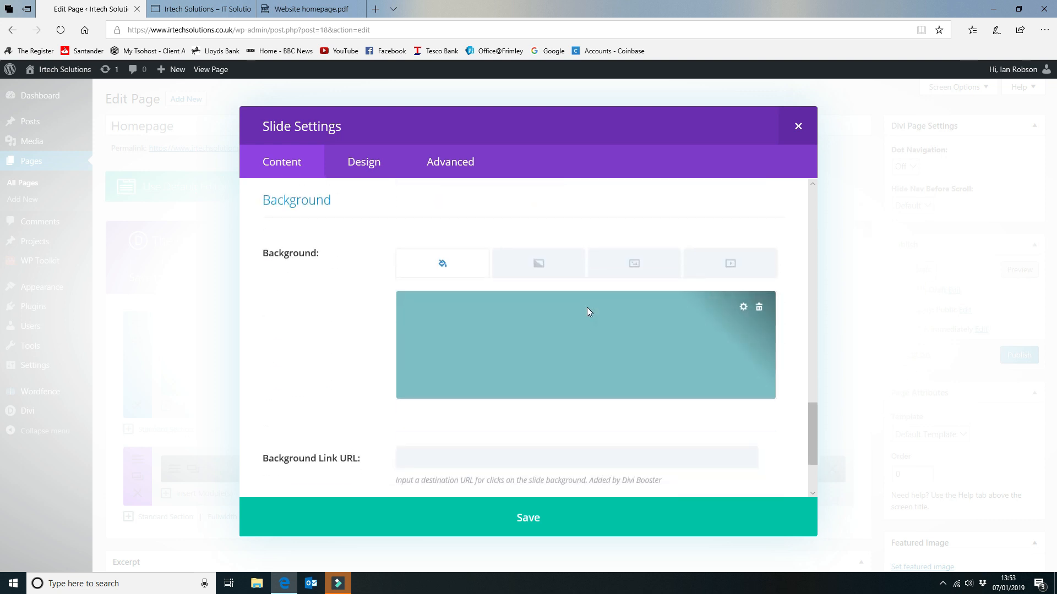
Switch the slide's background to an image and open the file selection dialog for uploading one.
click(634, 265)
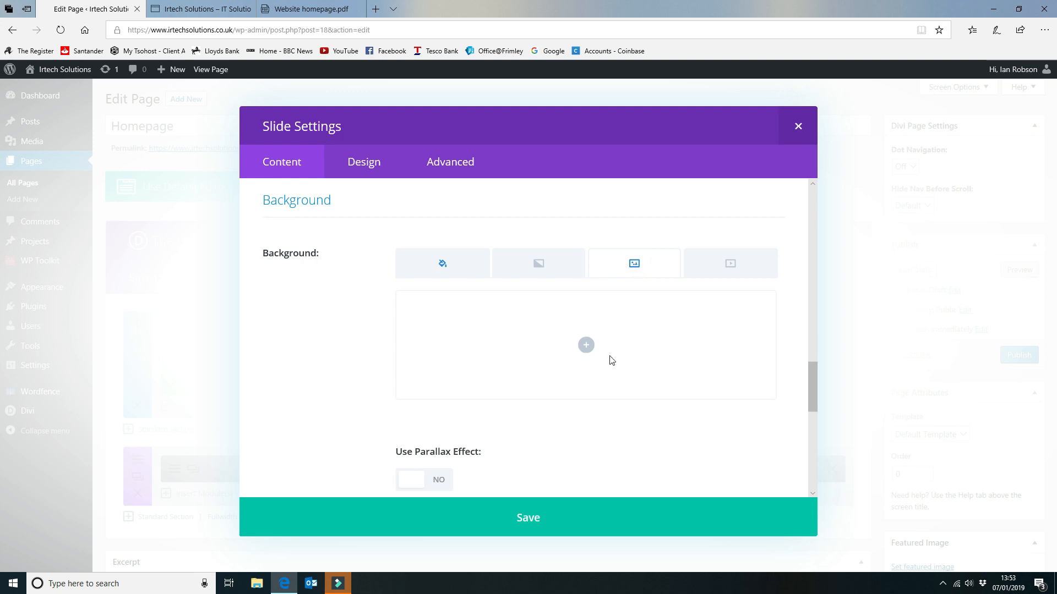
click(582, 347)
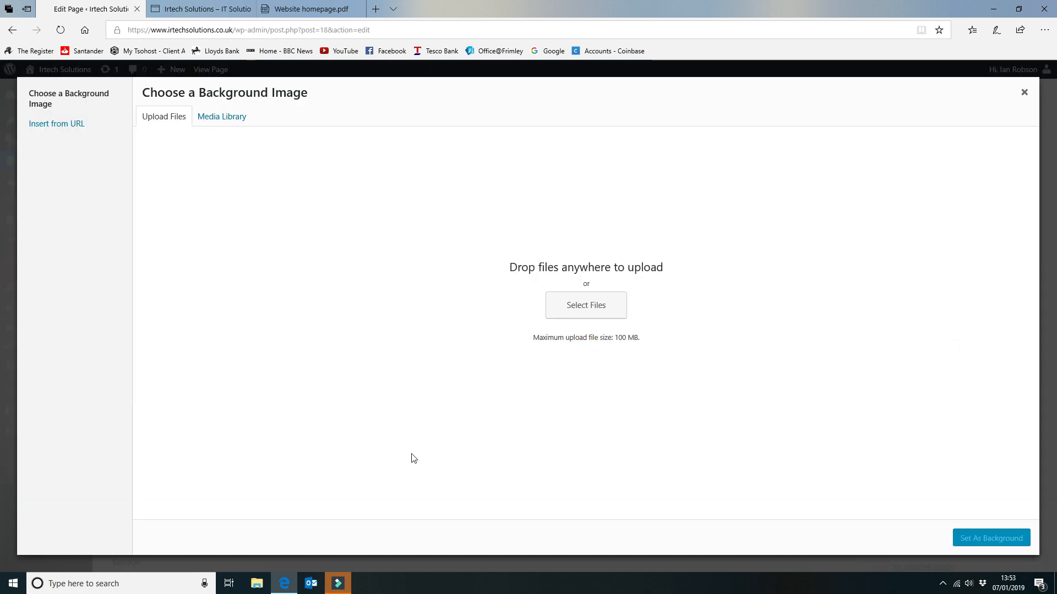
click(590, 306)
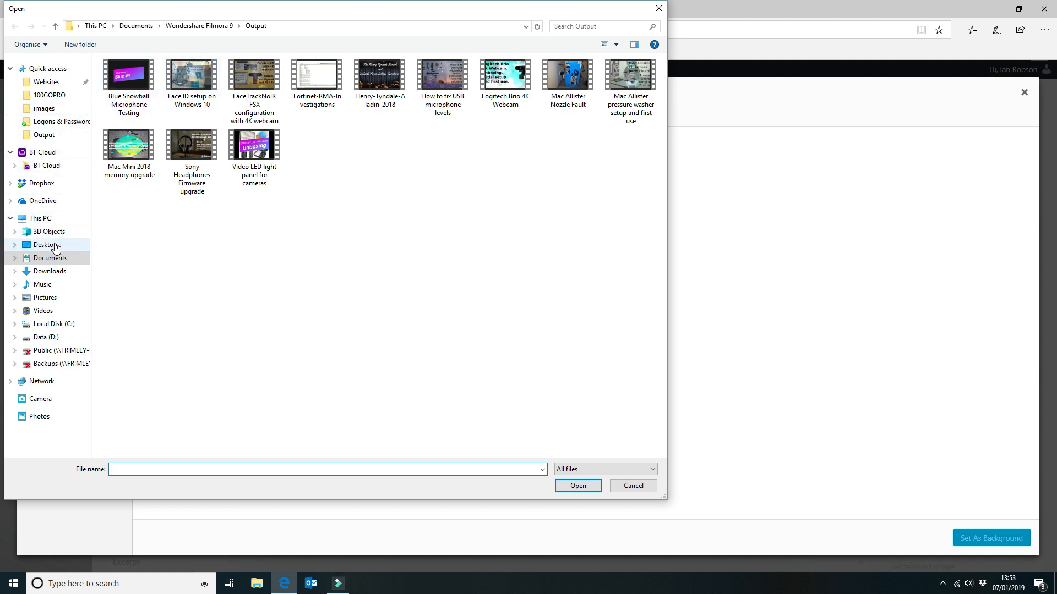
click(44, 88)
double_click(137, 215)
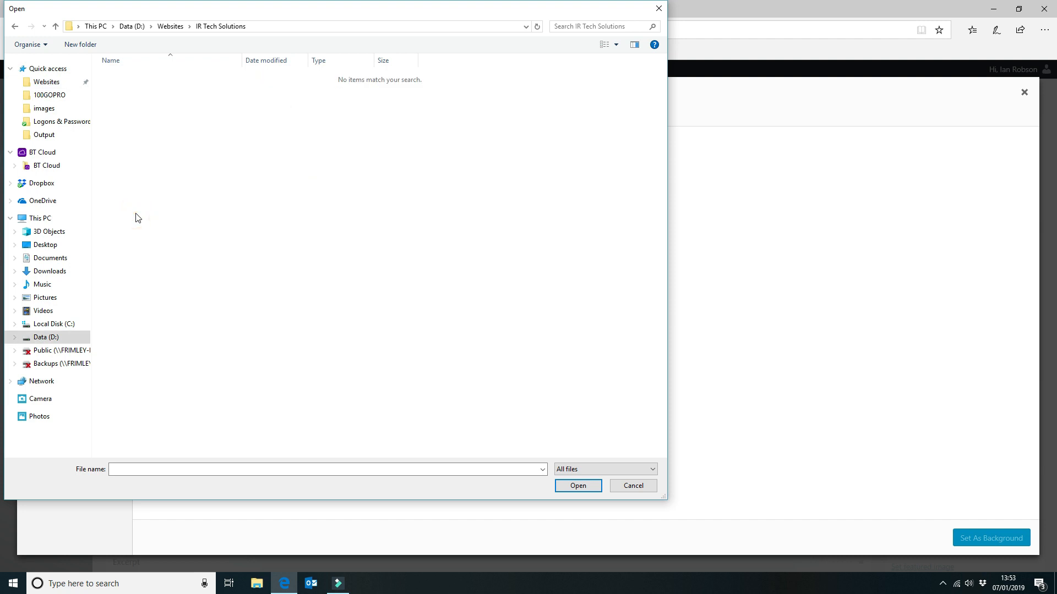
click(257, 585)
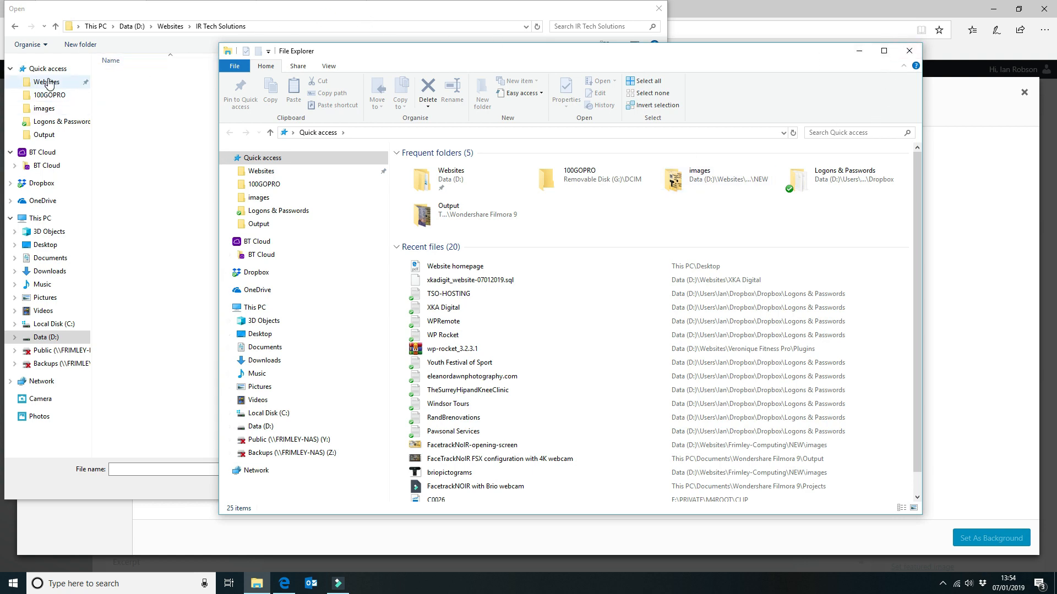
Upload the image 72172358_m from the Websites > Frimley-Computing > NEW > images folder to the media library.
click(74, 82)
double_click(248, 180)
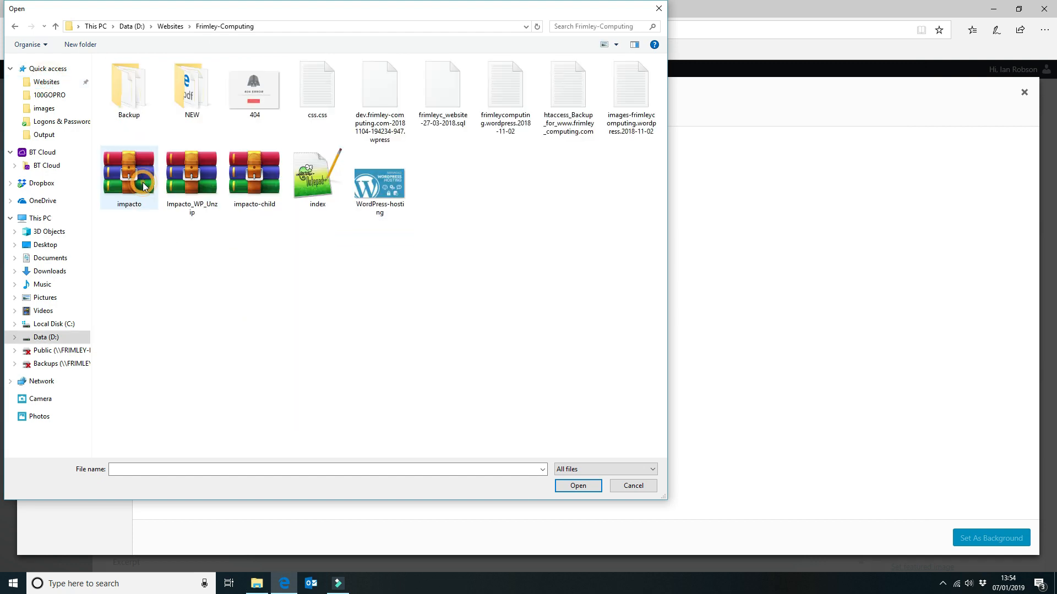
double_click(206, 98)
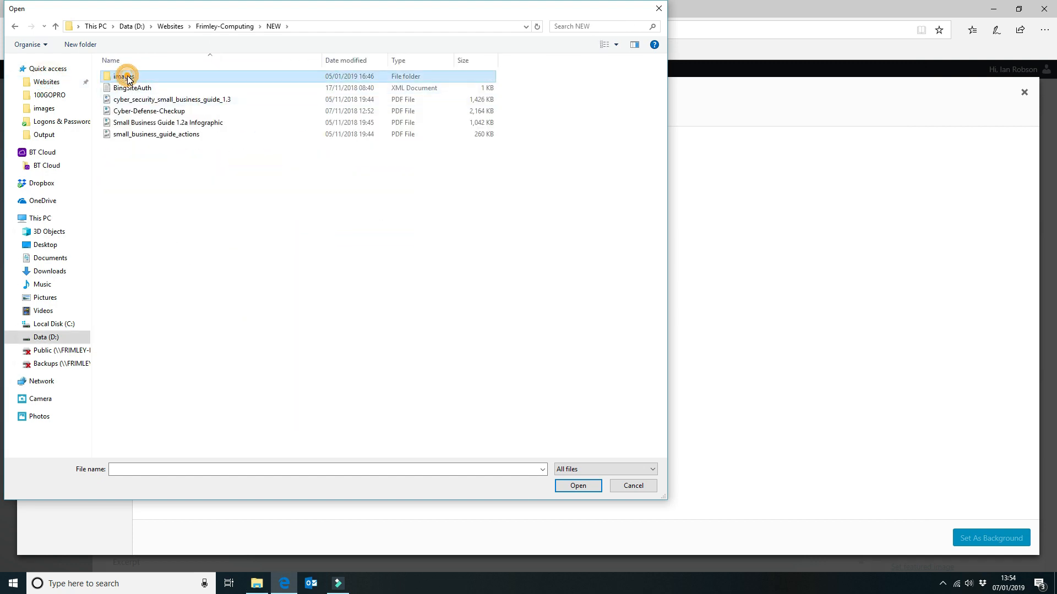
double_click(125, 75)
scroll(451, 155, down, 10)
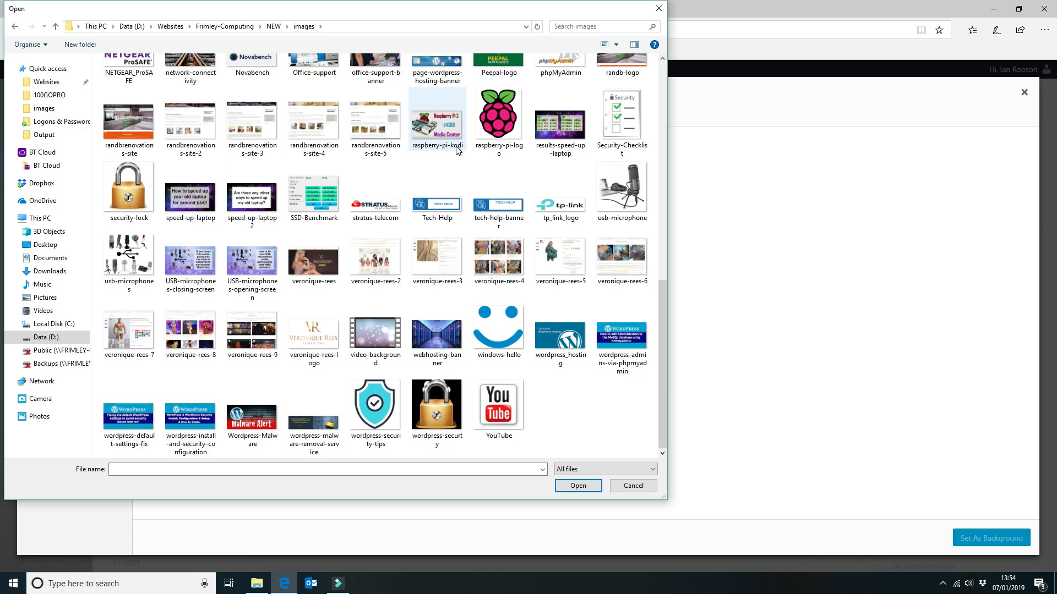
scroll(456, 151, up, 10)
scroll(456, 151, down, 10)
scroll(456, 151, up, 10)
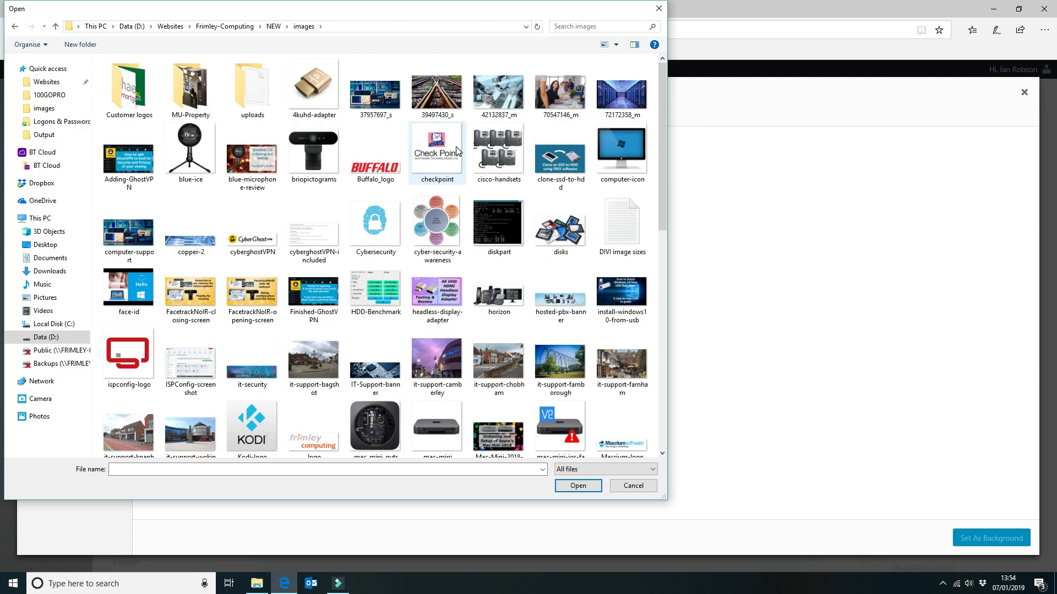
click(620, 98)
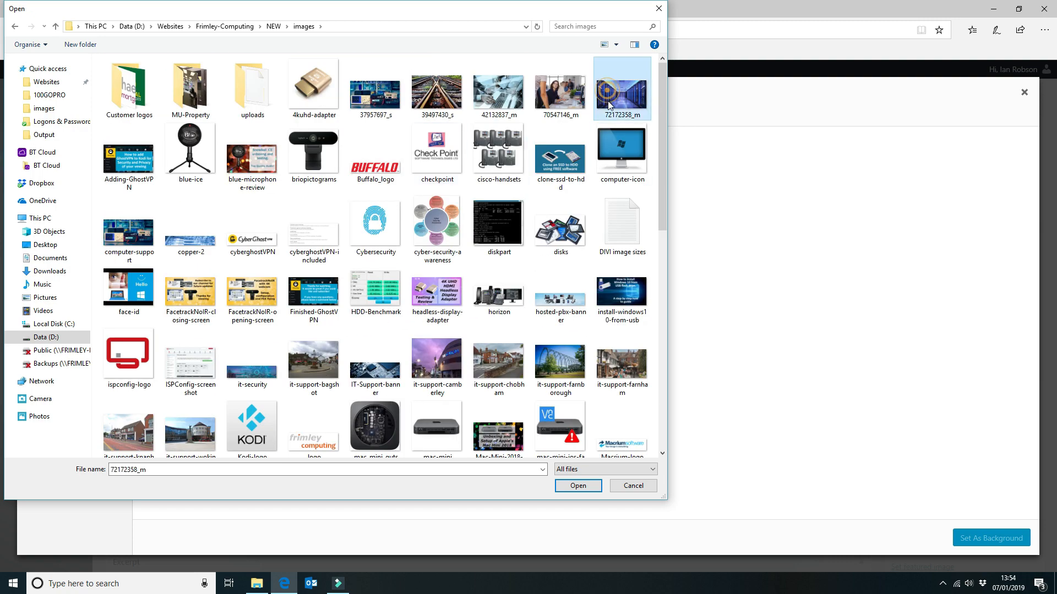
click(578, 487)
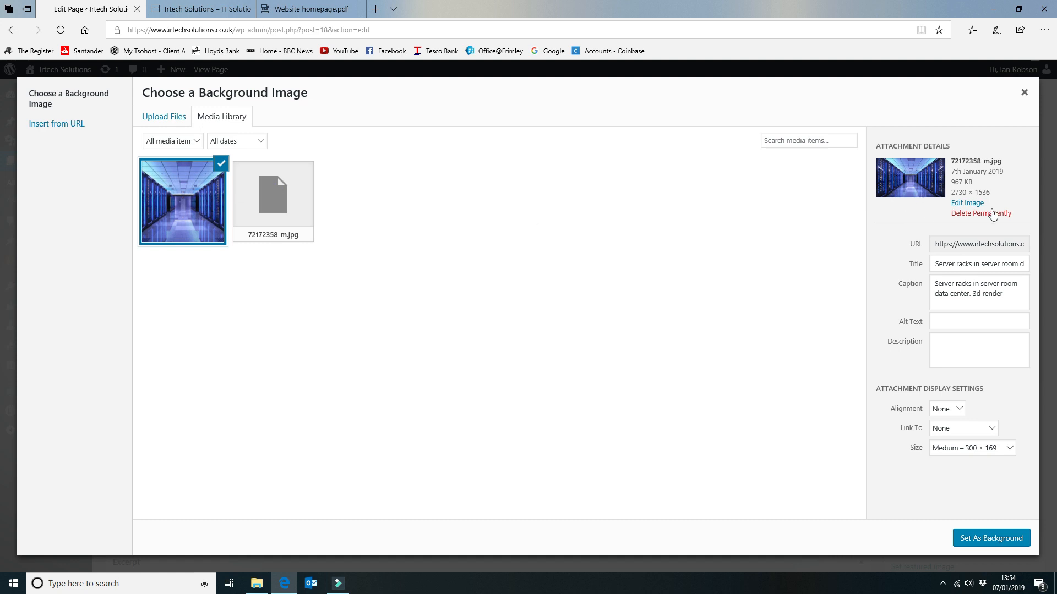
Check the uploaded server room image's pixel dimensions and clear its caption.
click(952, 191)
drag(951, 190, 988, 191)
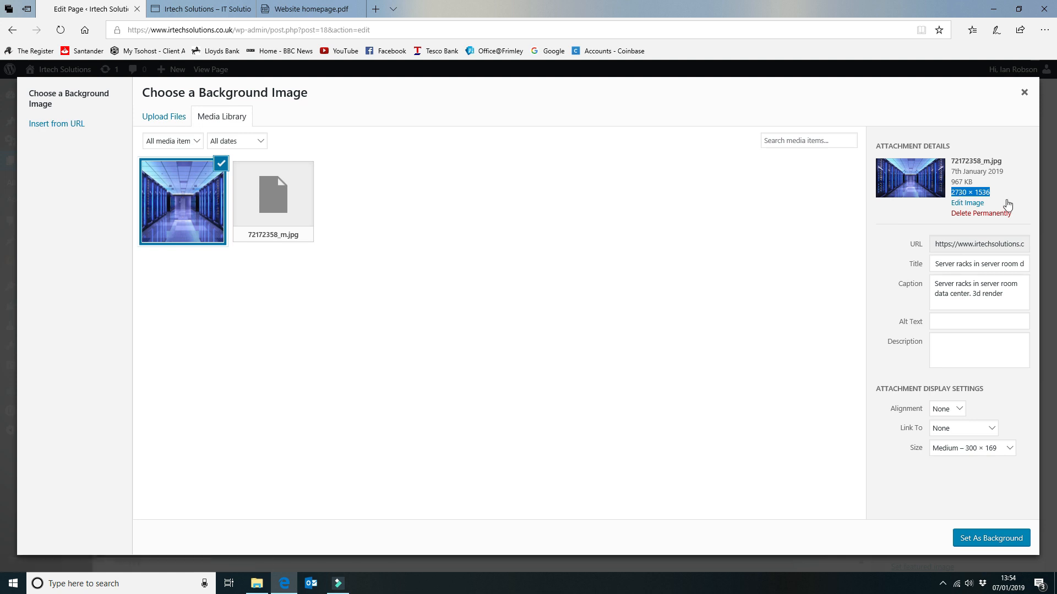
right_click(988, 201)
click(811, 382)
drag(1012, 297, 916, 277)
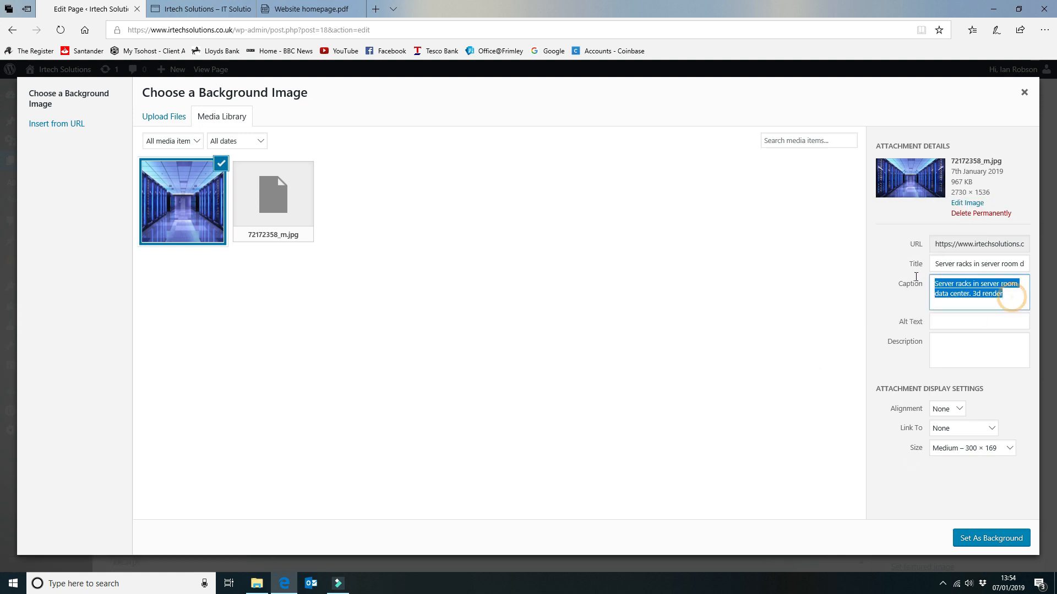
key(BackSpace)
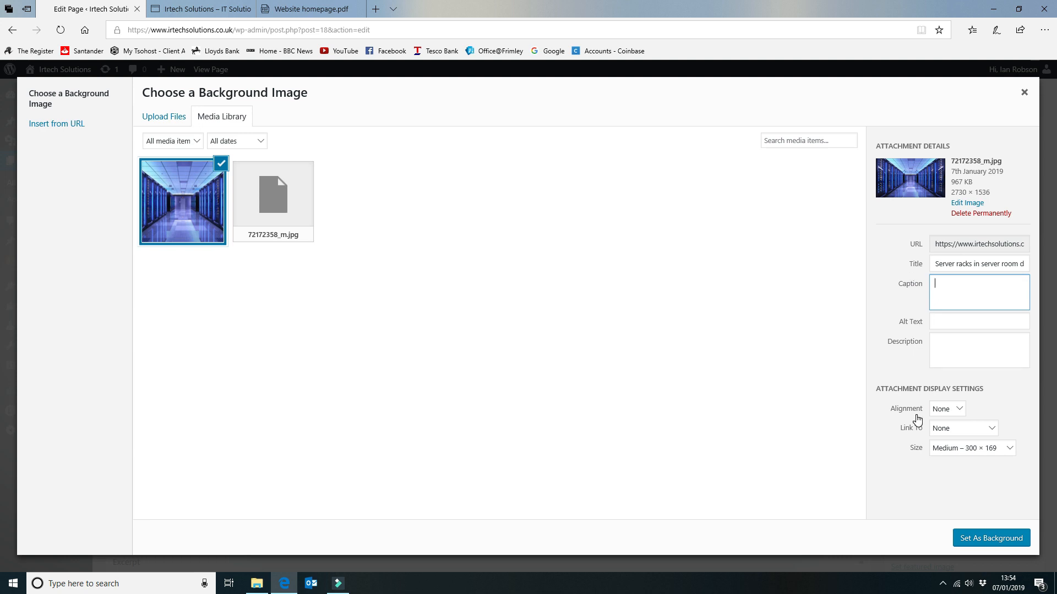
Set the image size to Full Size – 2730 × 1536 and apply the image as the slide's background.
click(984, 447)
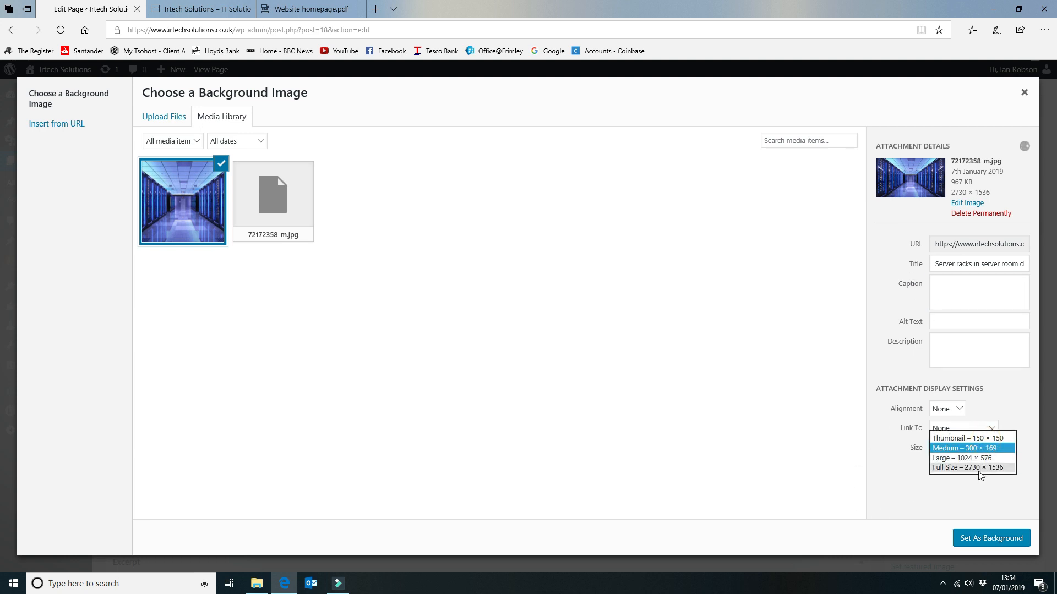
click(979, 468)
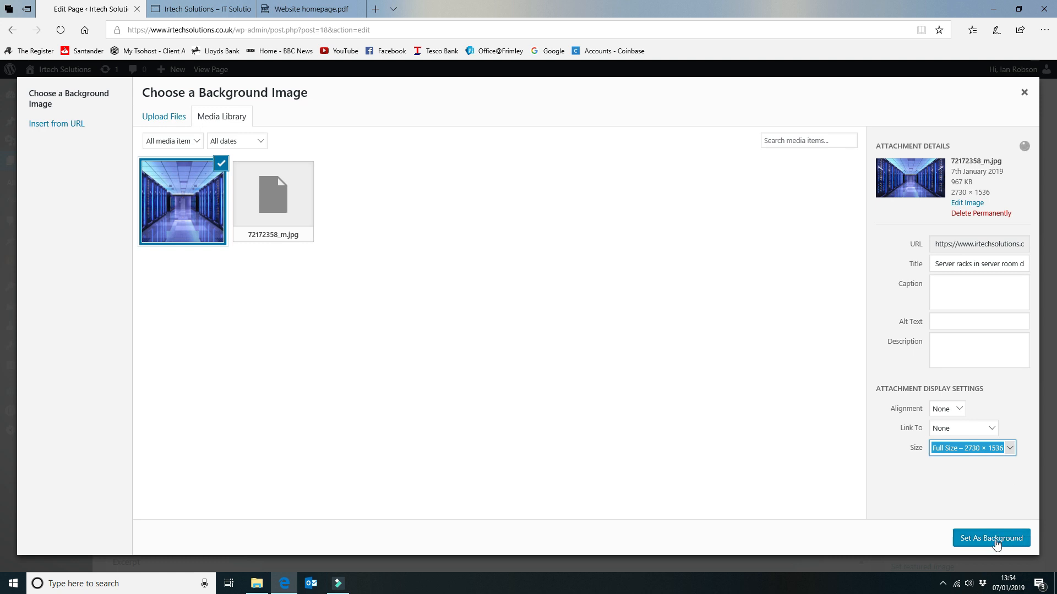
click(996, 543)
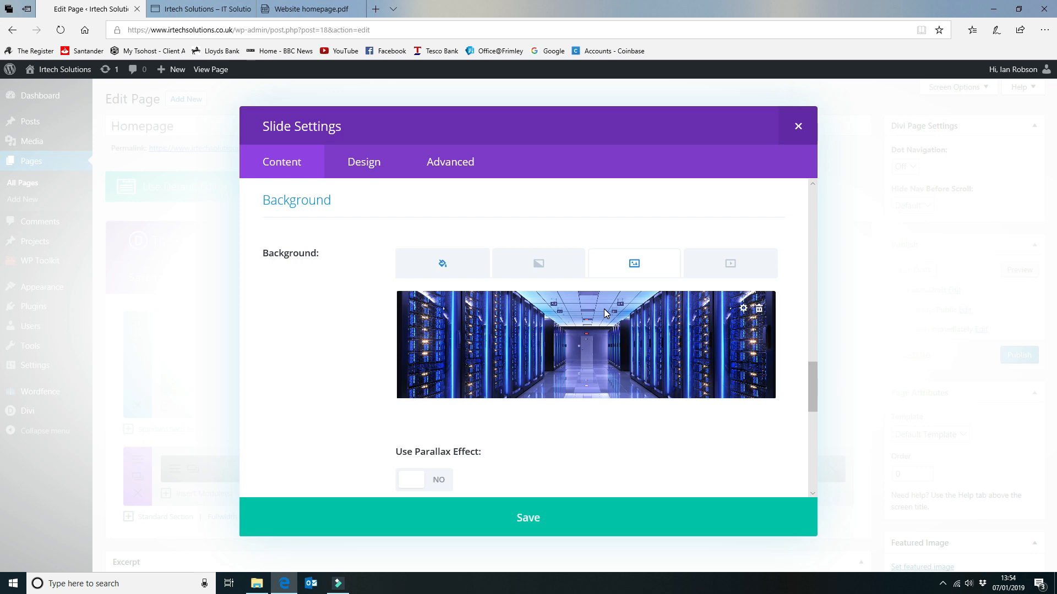
Review the slide's background image options: parallax effect, size, position, repeat, blend and background link URL.
mouse_move(813, 375)
mouse_down()
mouse_move(812, 401)
mouse_move(811, 385)
mouse_up()
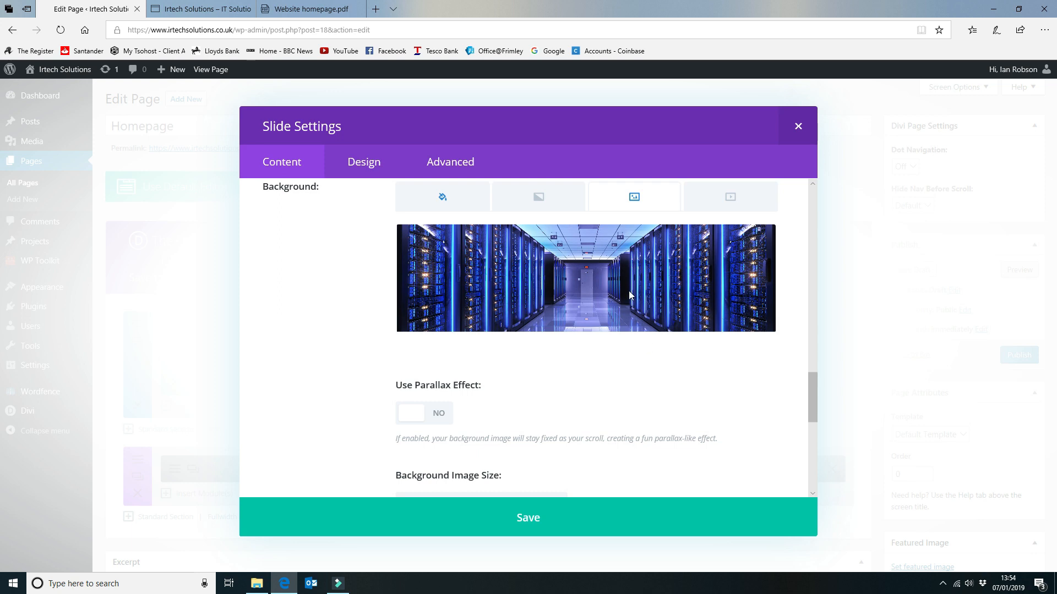
mouse_move(518, 258)
scroll(548, 328, down, 4)
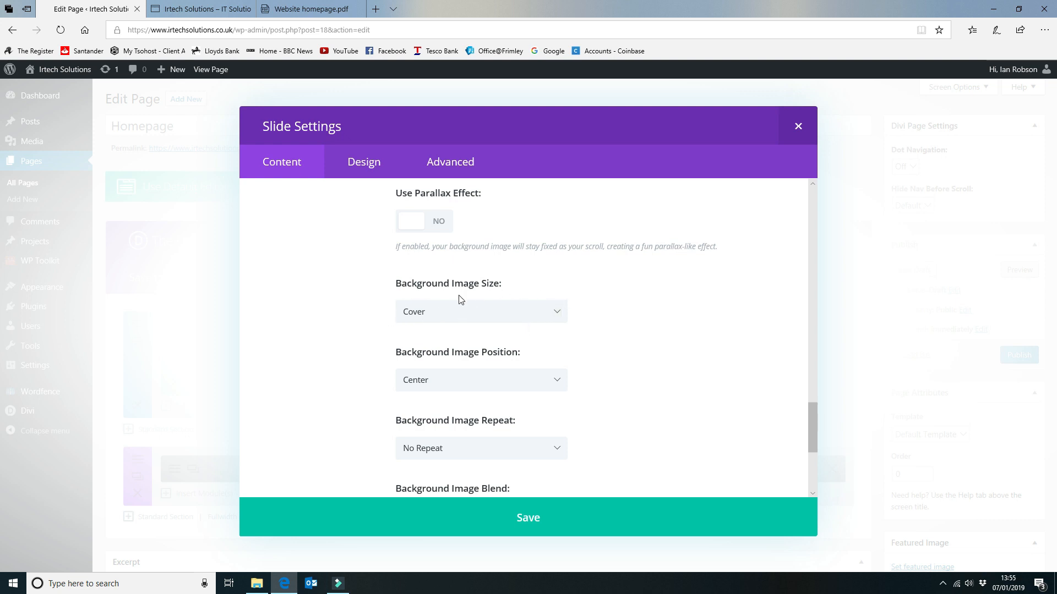
scroll(460, 301, up, 2)
scroll(460, 300, down, 2)
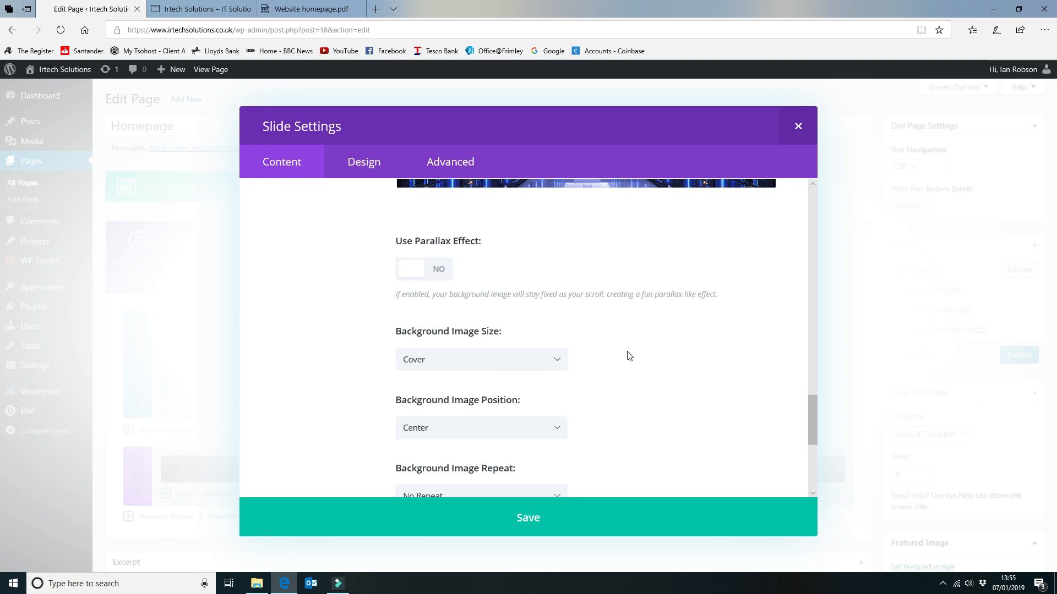
scroll(640, 352, down, 1)
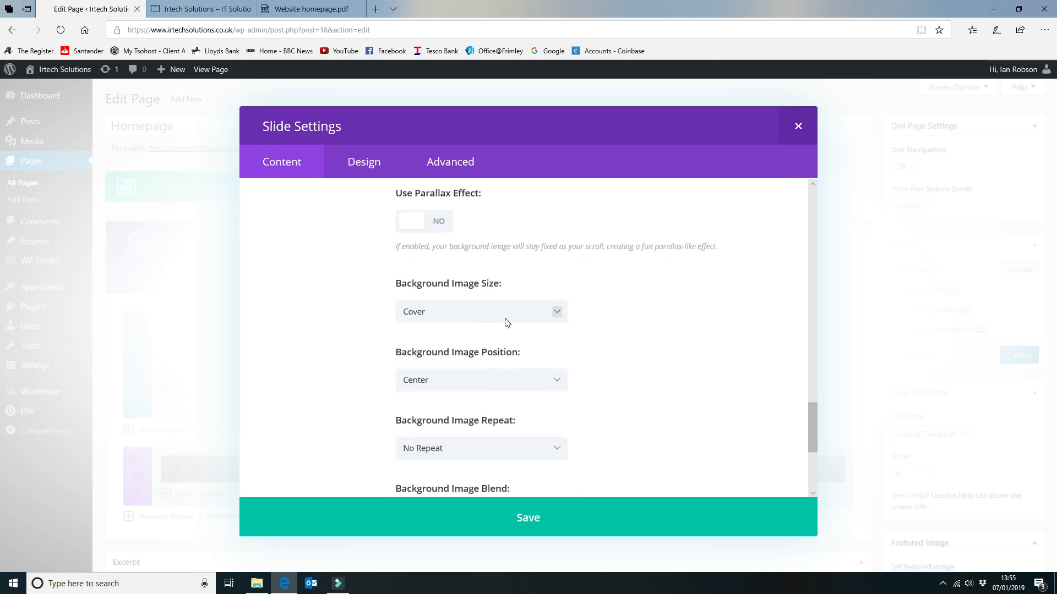
scroll(515, 323, down, 1)
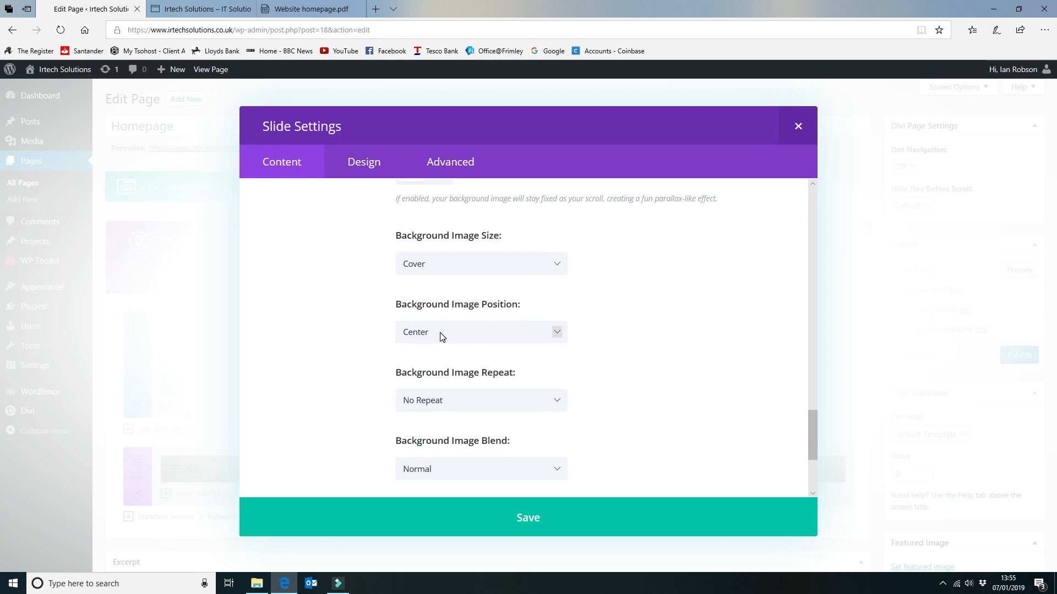
scroll(441, 336, down, 1)
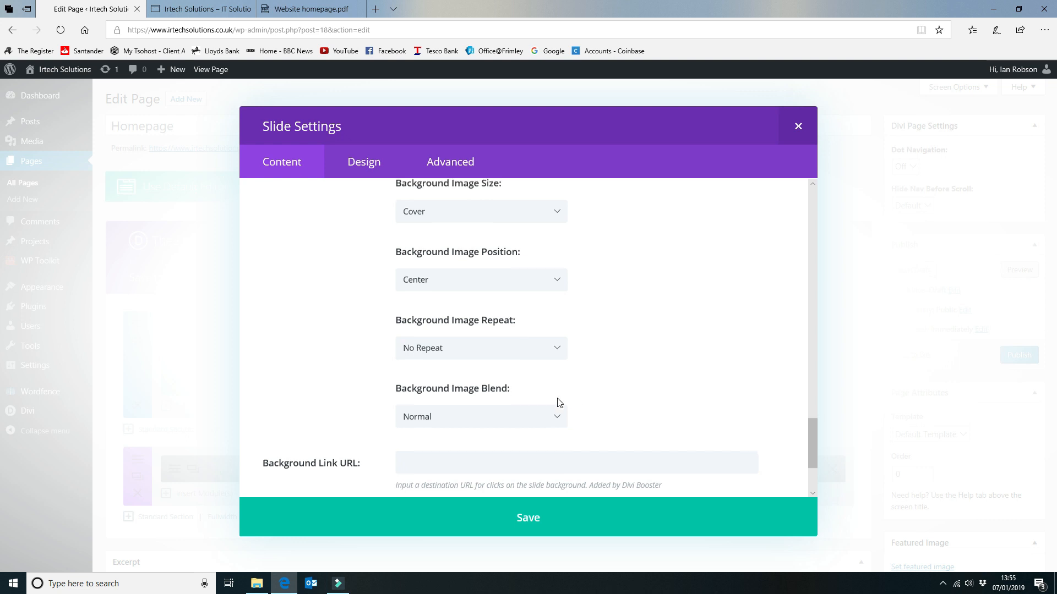
scroll(558, 402, down, 1)
scroll(684, 354, down, 1)
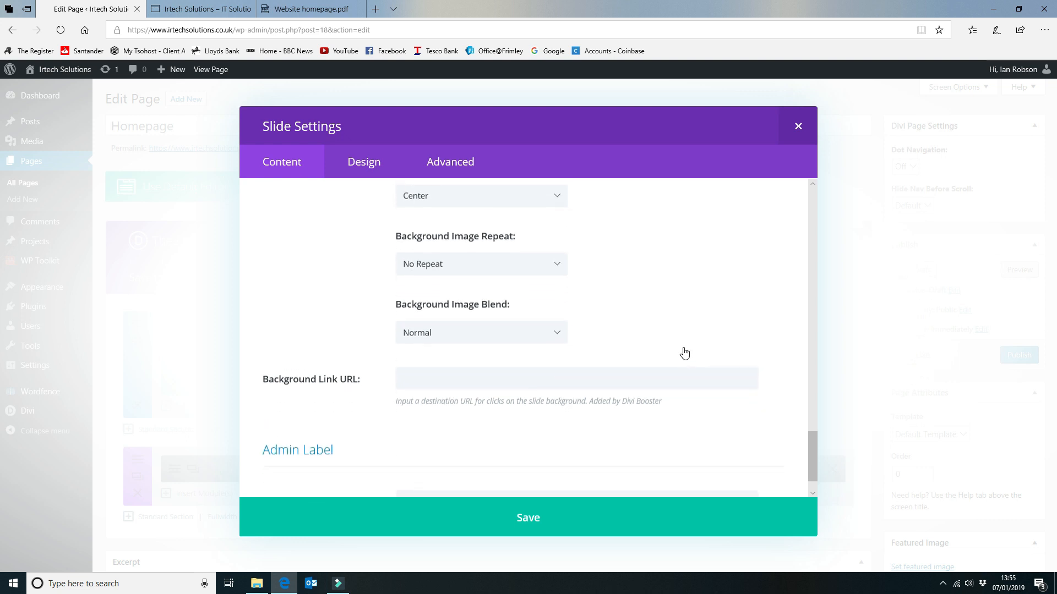
Enter "Heading Text" as the slide's heading and "Click me" as its button text.
scroll(684, 345, up, 10)
scroll(684, 348, up, 10)
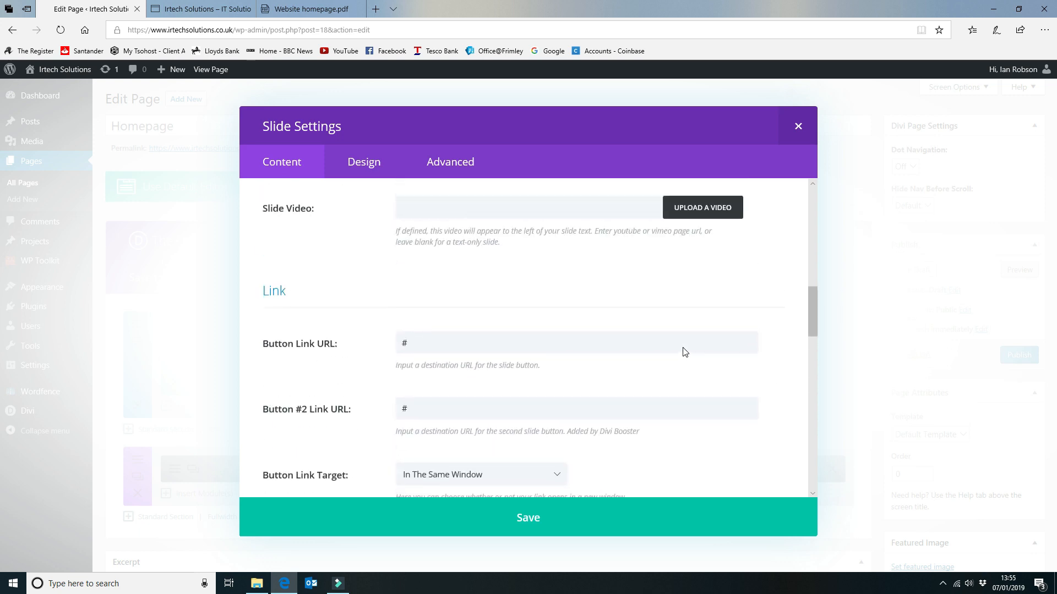
scroll(684, 353, up, 3)
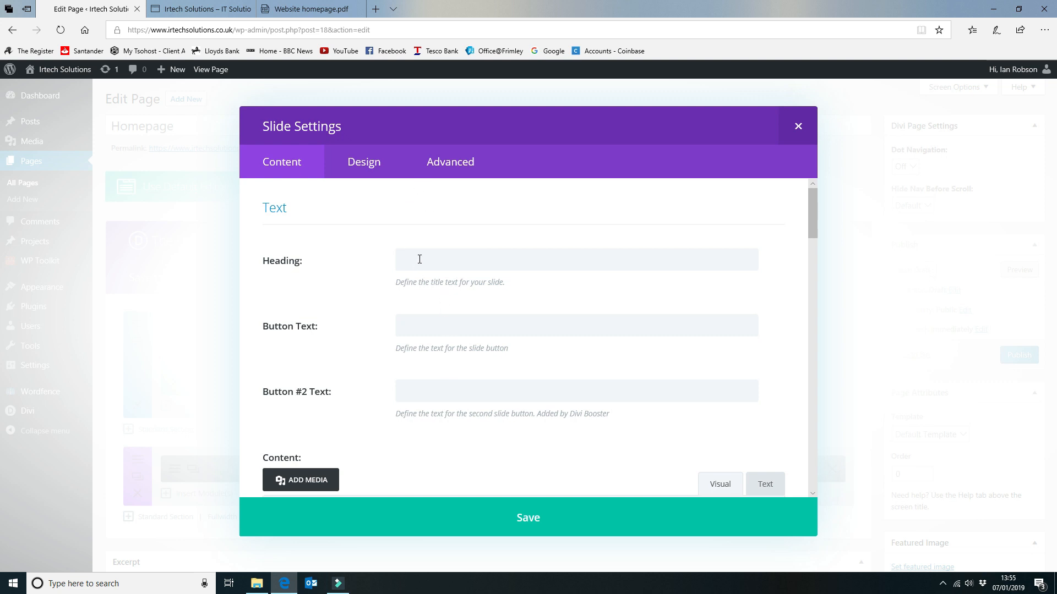
click(447, 259)
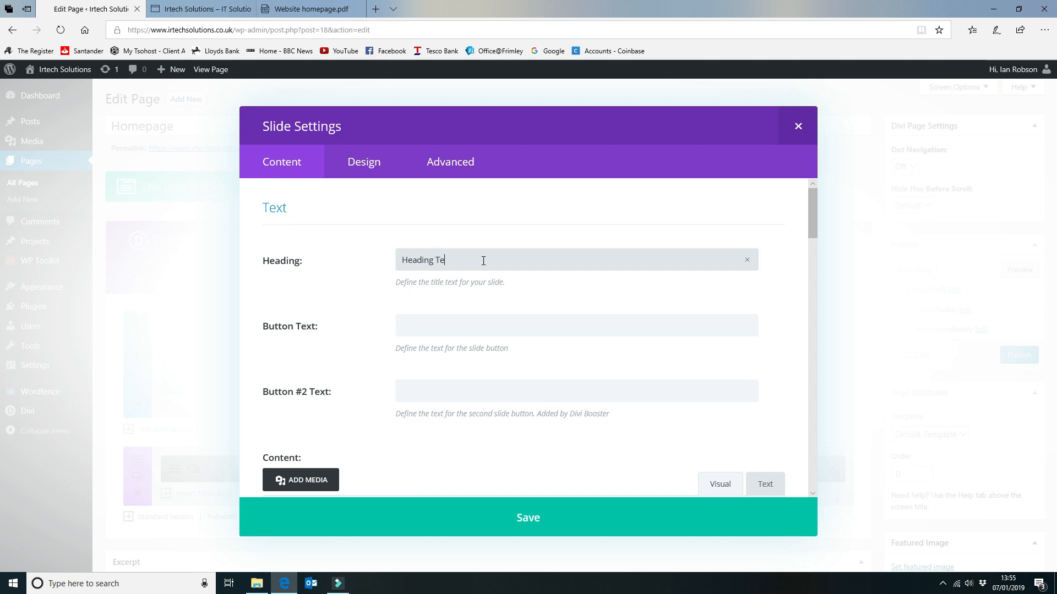
click(456, 327)
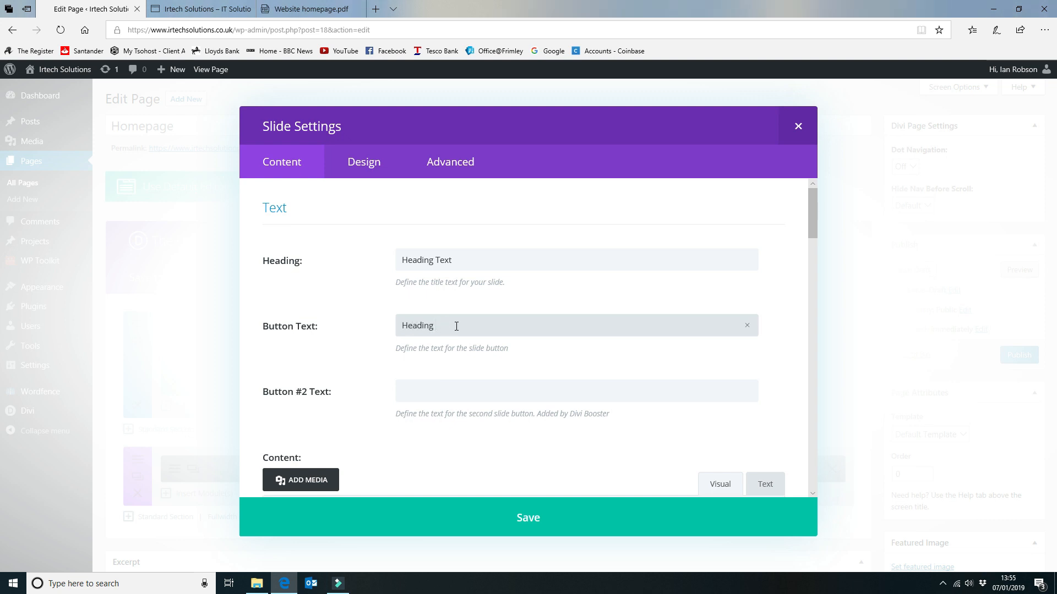
text(Heading sub text)
drag(486, 325, 377, 309)
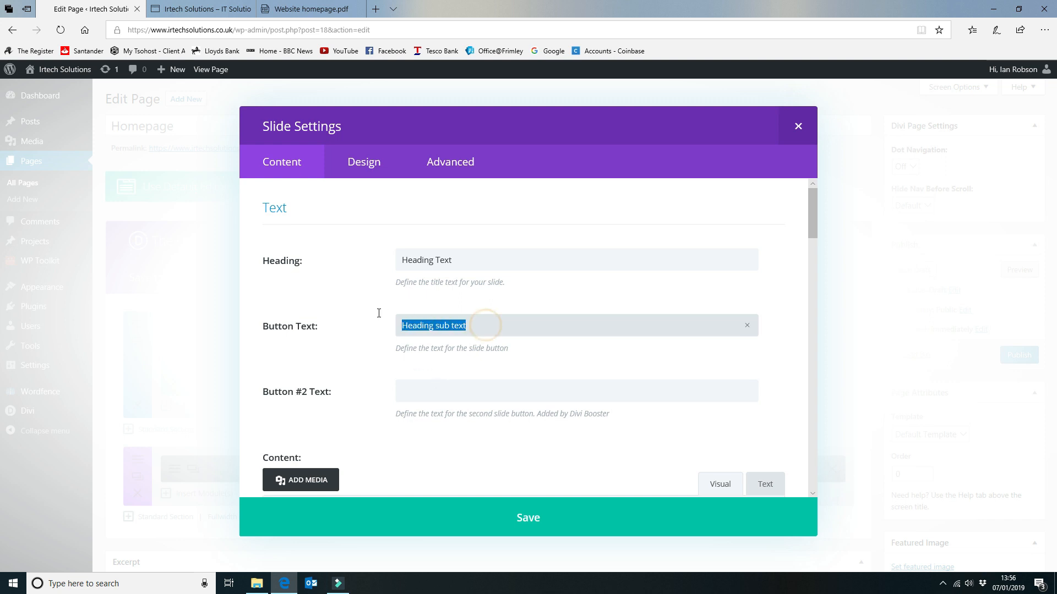
text(Cli)
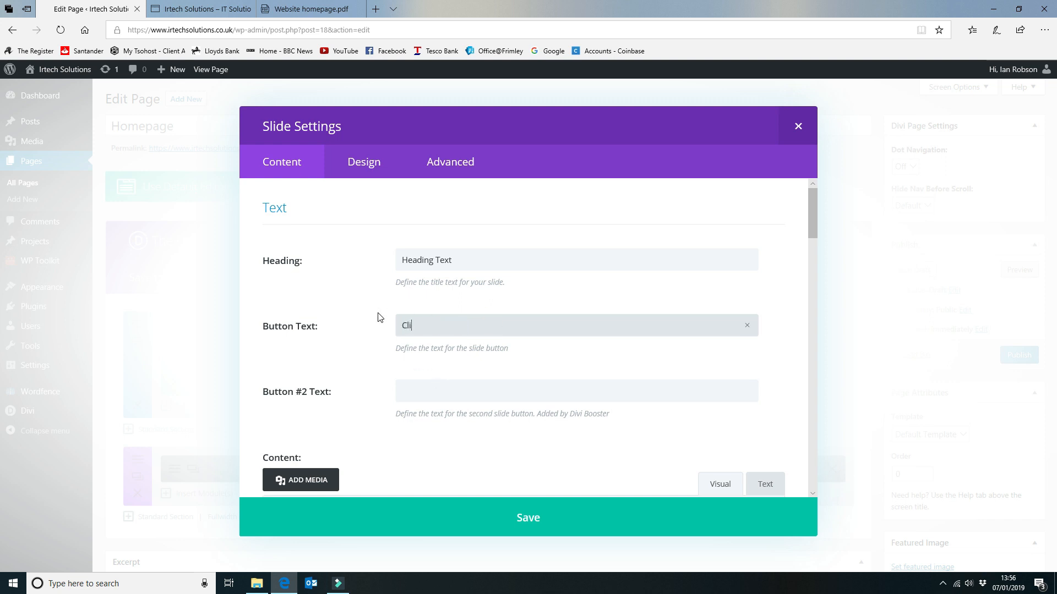
text(ck me)
Save the slide, then save and exit the Fullwidth Slider module settings.
scroll(594, 408, down, 4)
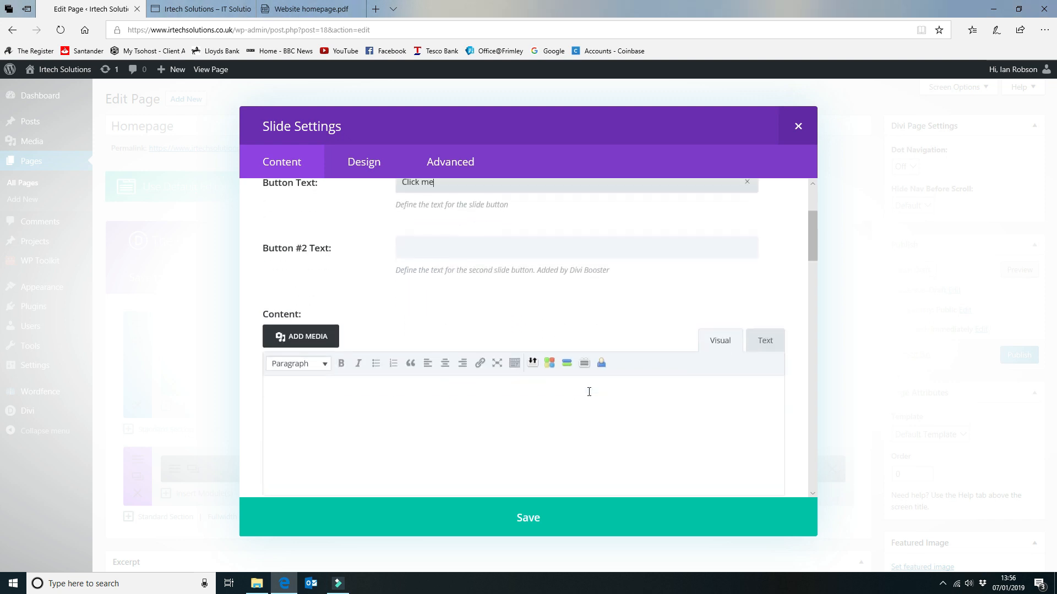
scroll(589, 392, down, 3)
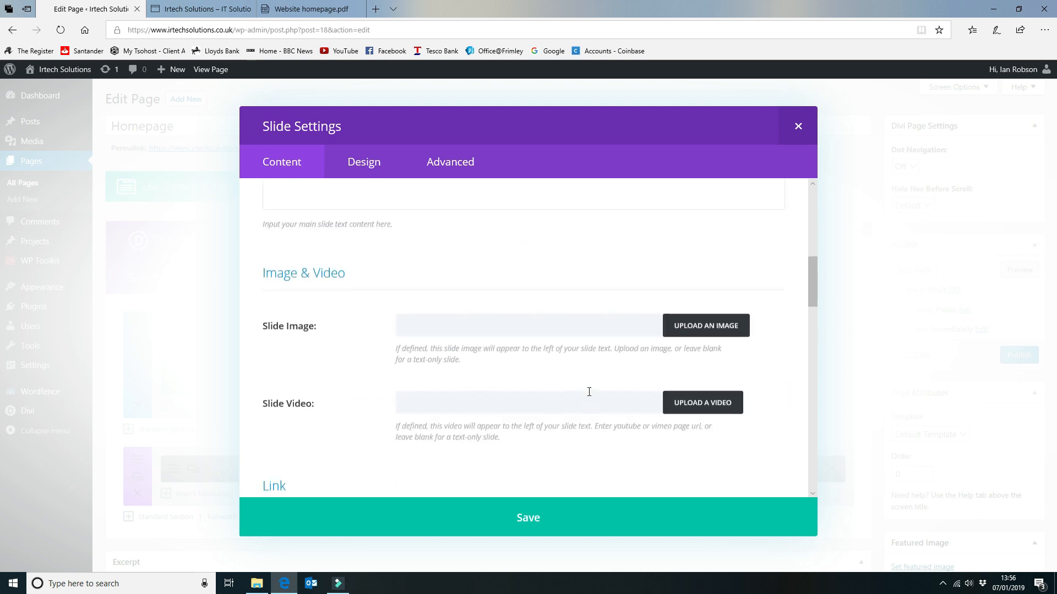
scroll(589, 392, down, 12)
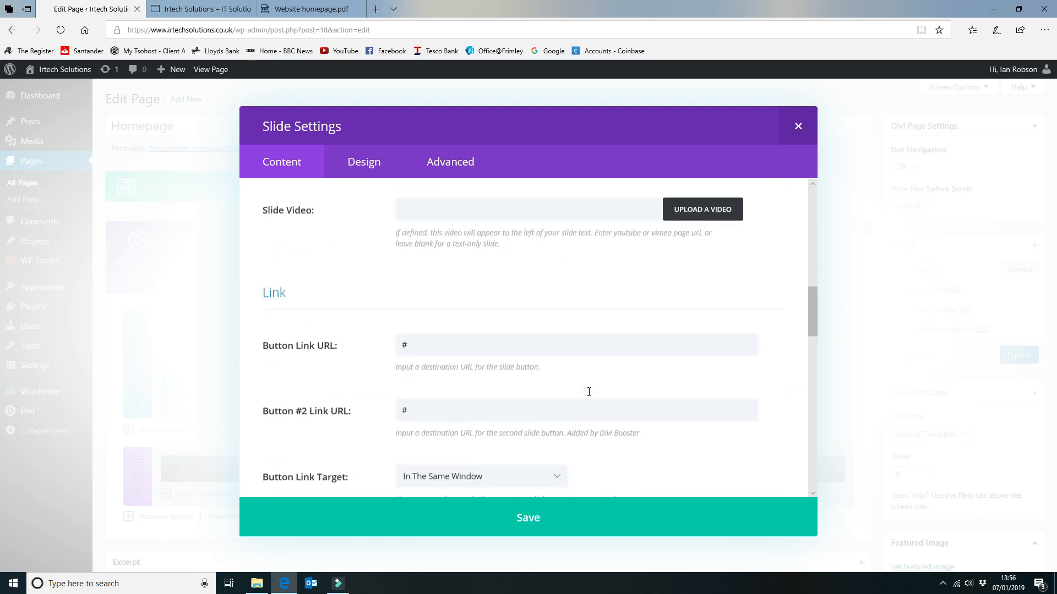
click(527, 534)
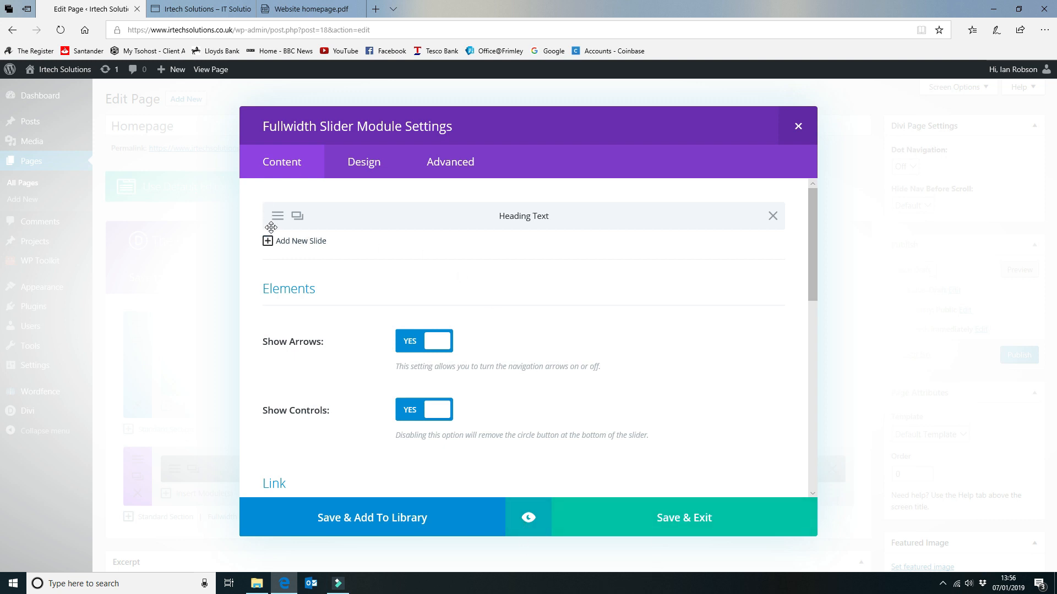
scroll(677, 457, down, 6)
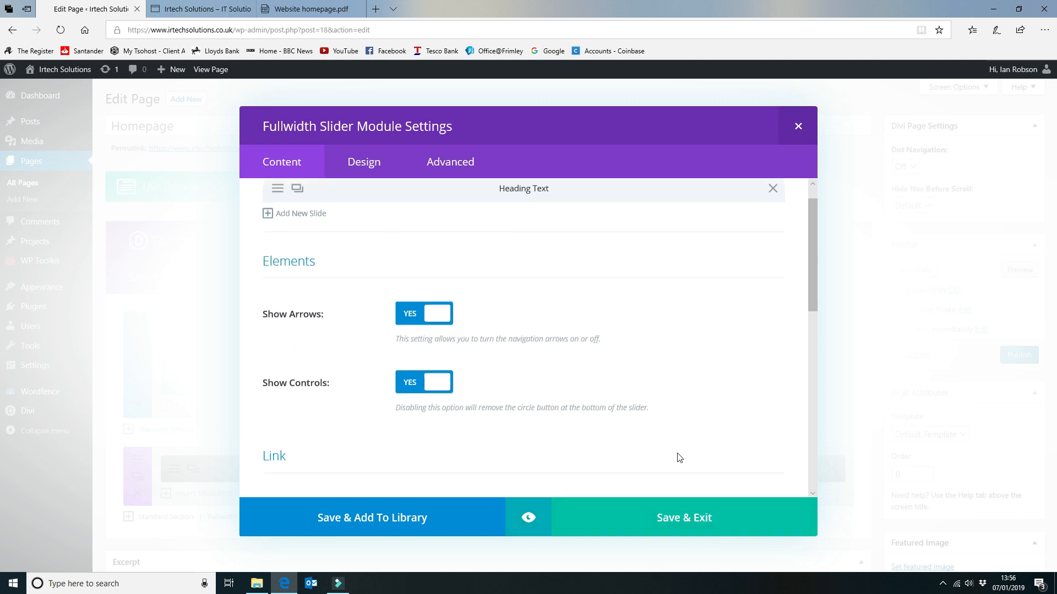
scroll(678, 455, down, 4)
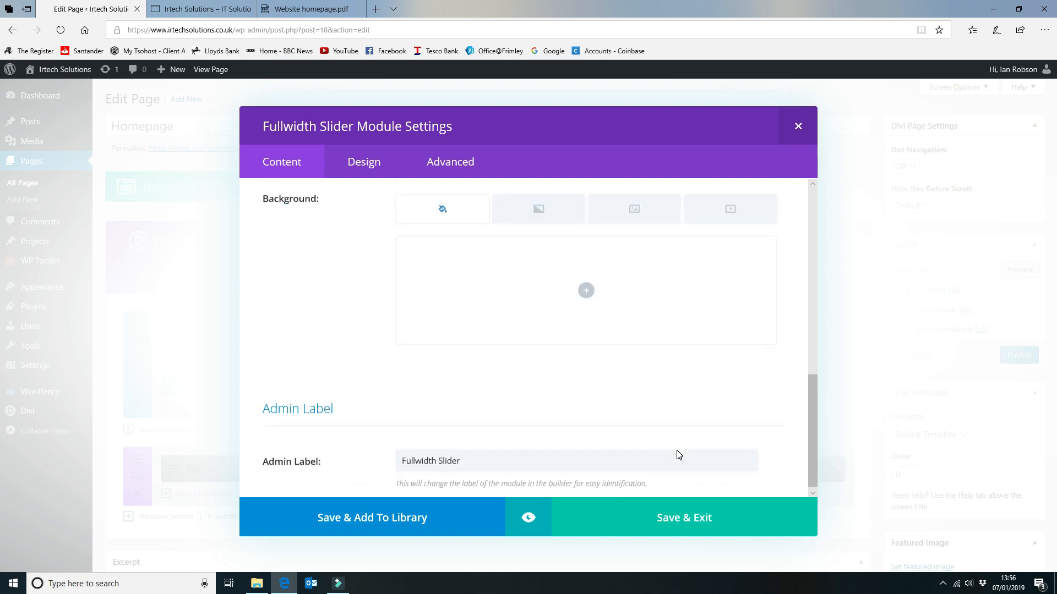
click(701, 512)
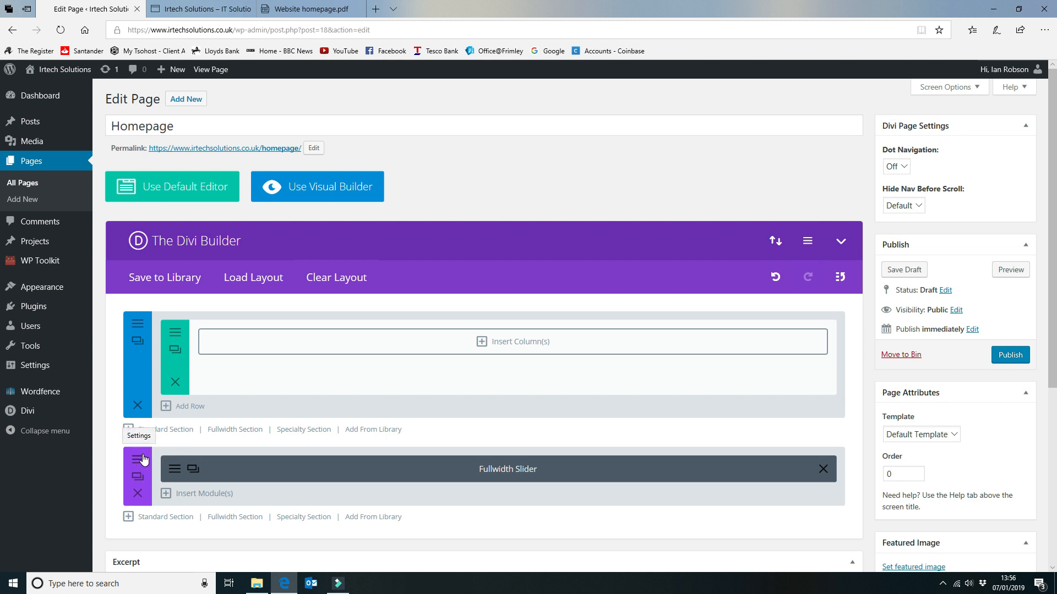
Move the fullwidth slider section above the empty standard section in the page layout.
click(153, 471)
drag(154, 470, 153, 331)
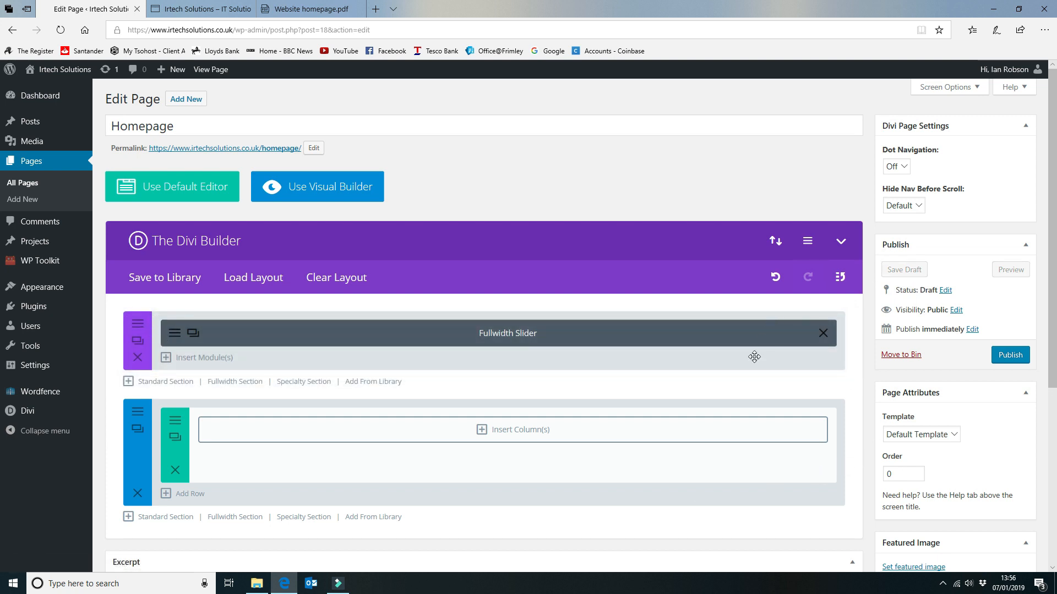
click(721, 403)
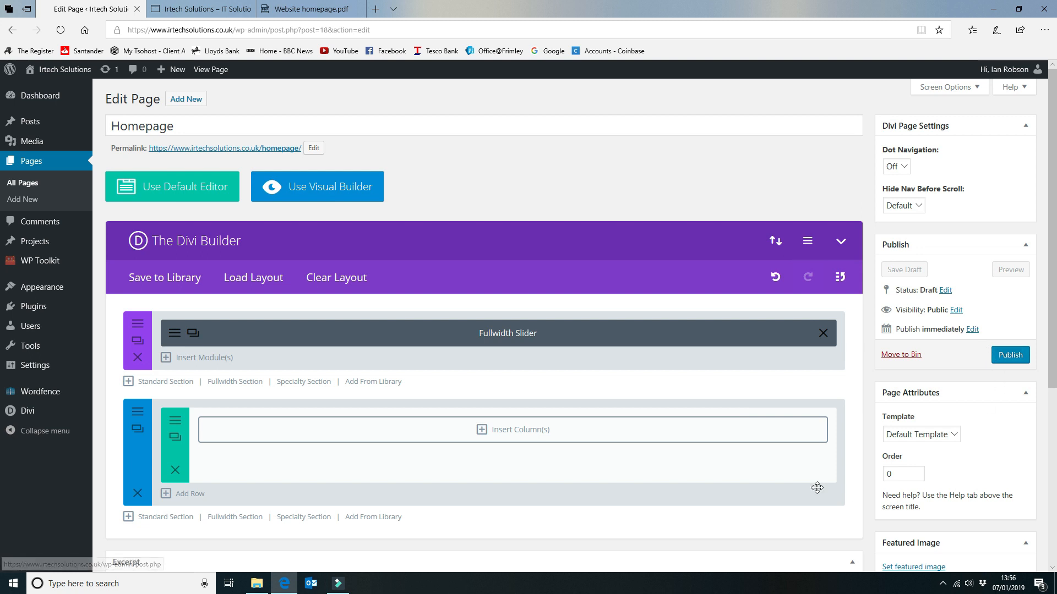
click(763, 482)
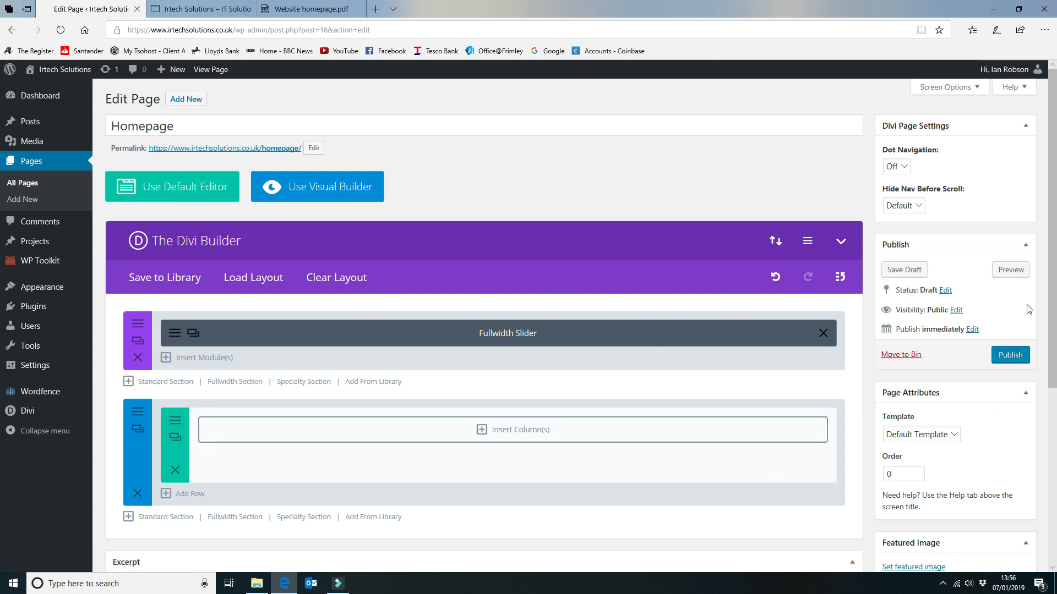
Save the Homepage page as a draft and open its permalink in a new browser tab.
click(903, 270)
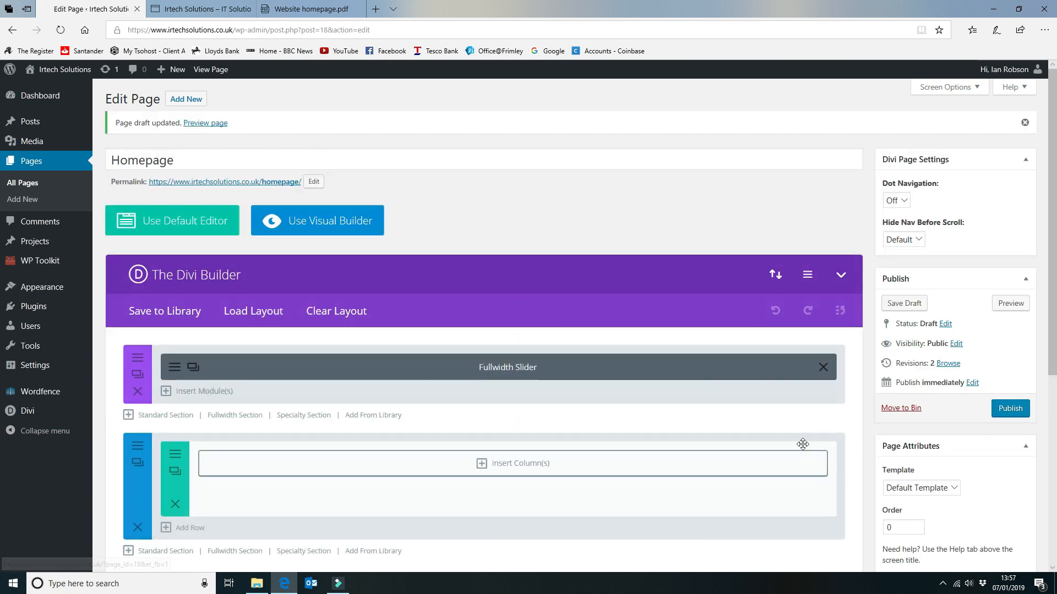
right_click(284, 182)
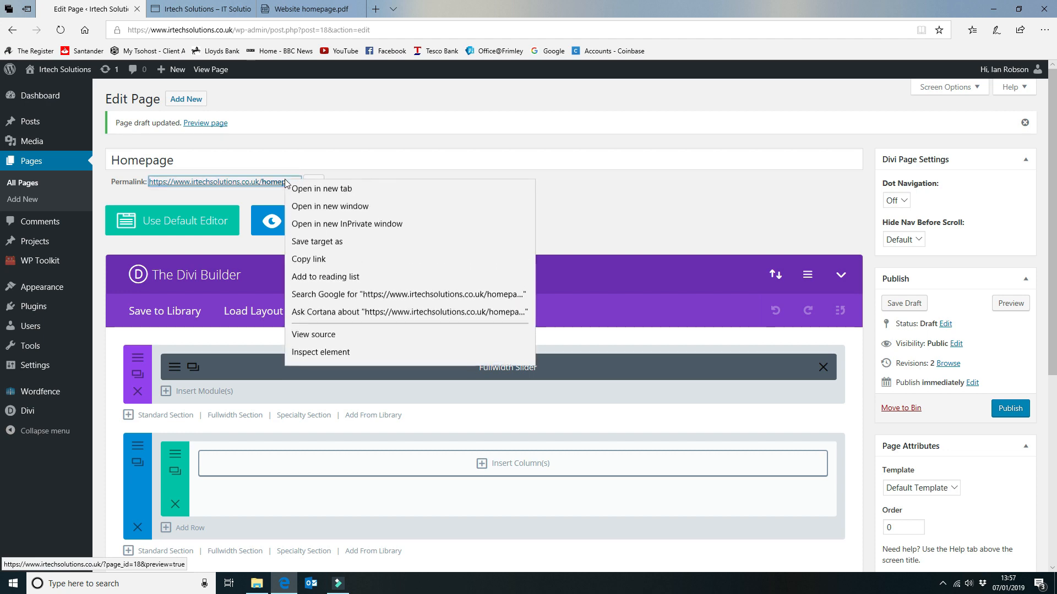
click(316, 192)
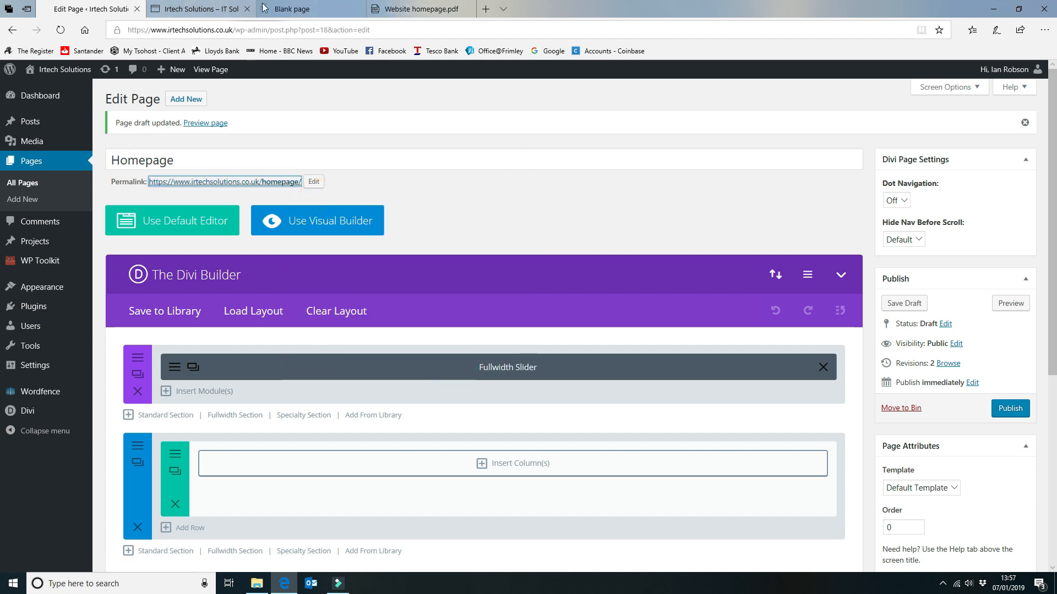
click(315, 8)
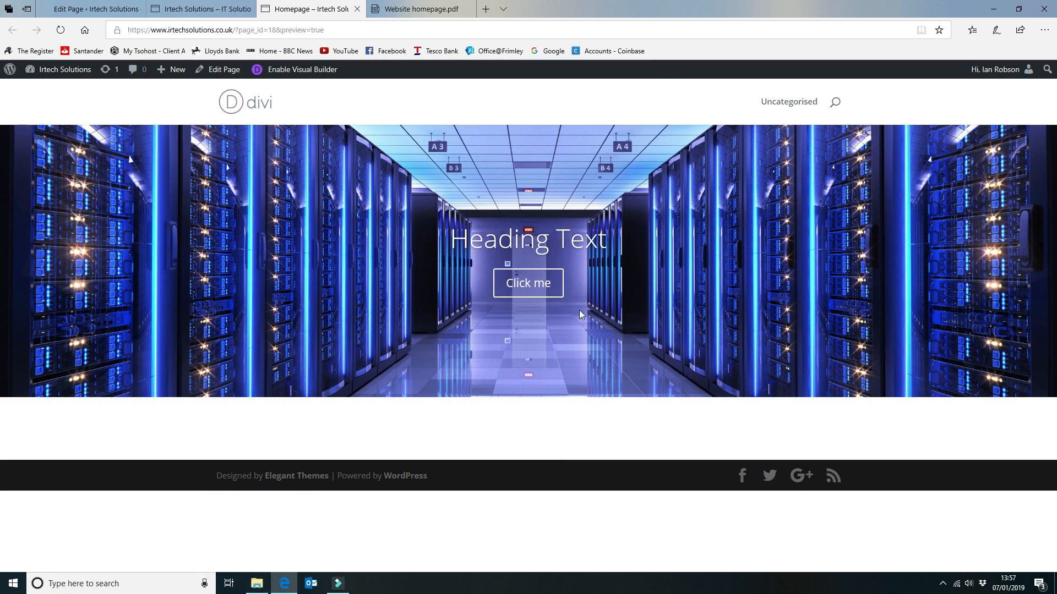
right_click(576, 114)
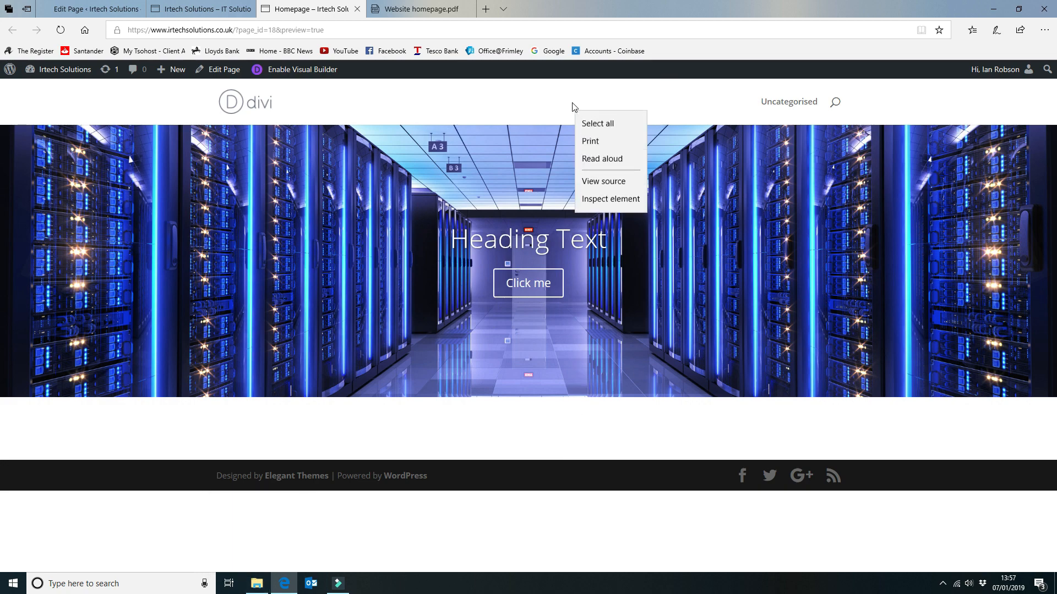
click(567, 95)
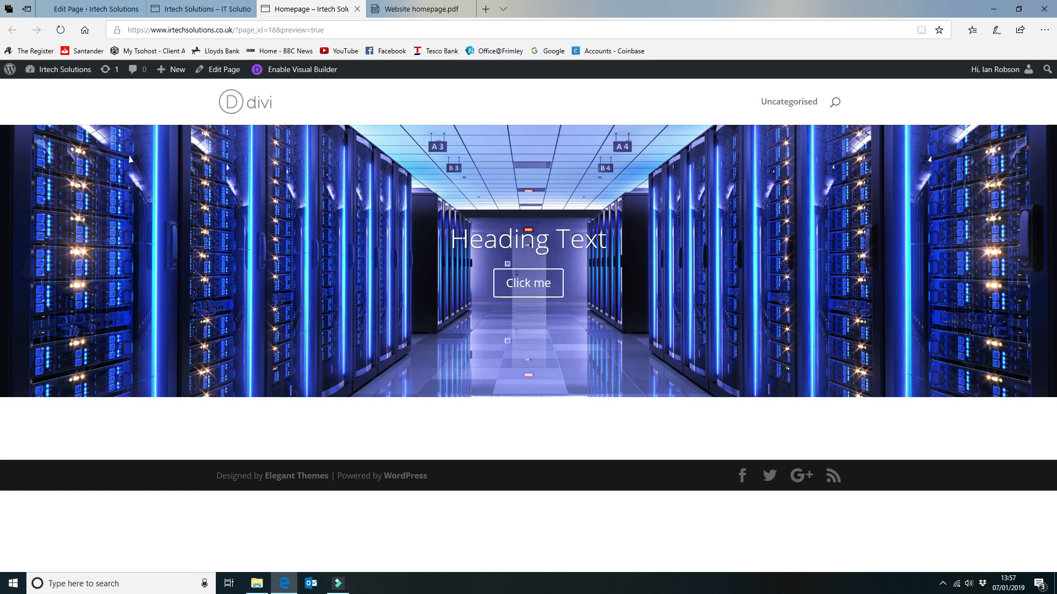
drag(453, 238, 606, 237)
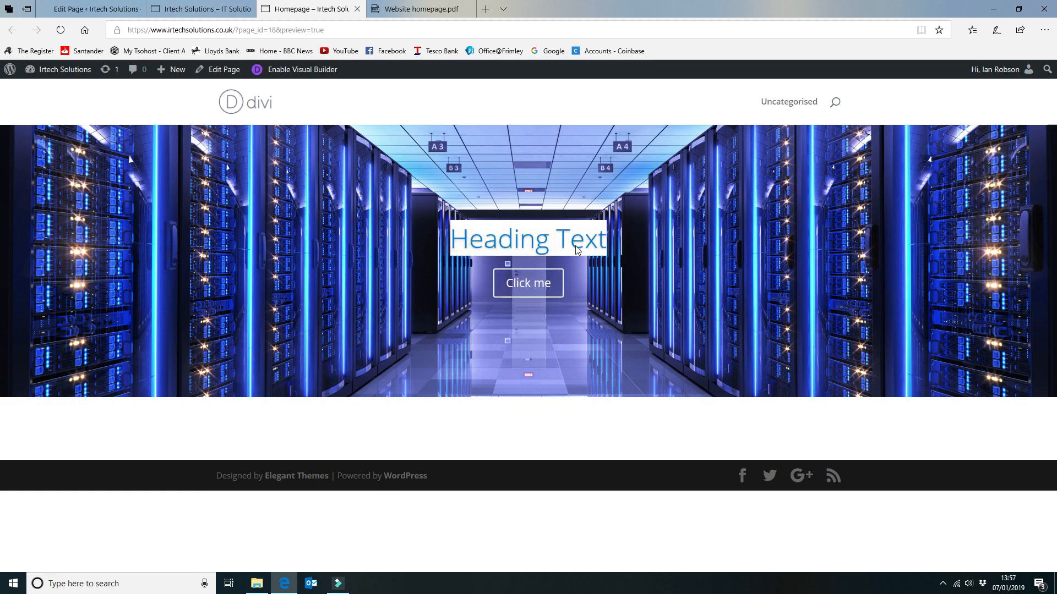
click(605, 248)
mouse_move(456, 229)
mouse_down()
mouse_move(606, 235)
mouse_move(452, 227)
mouse_up()
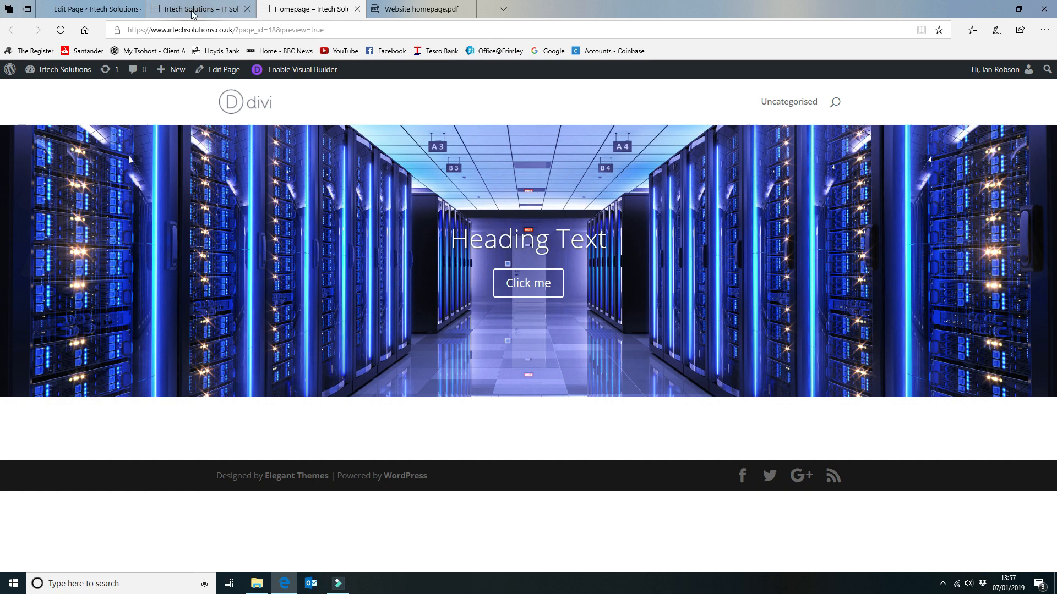
click(165, 9)
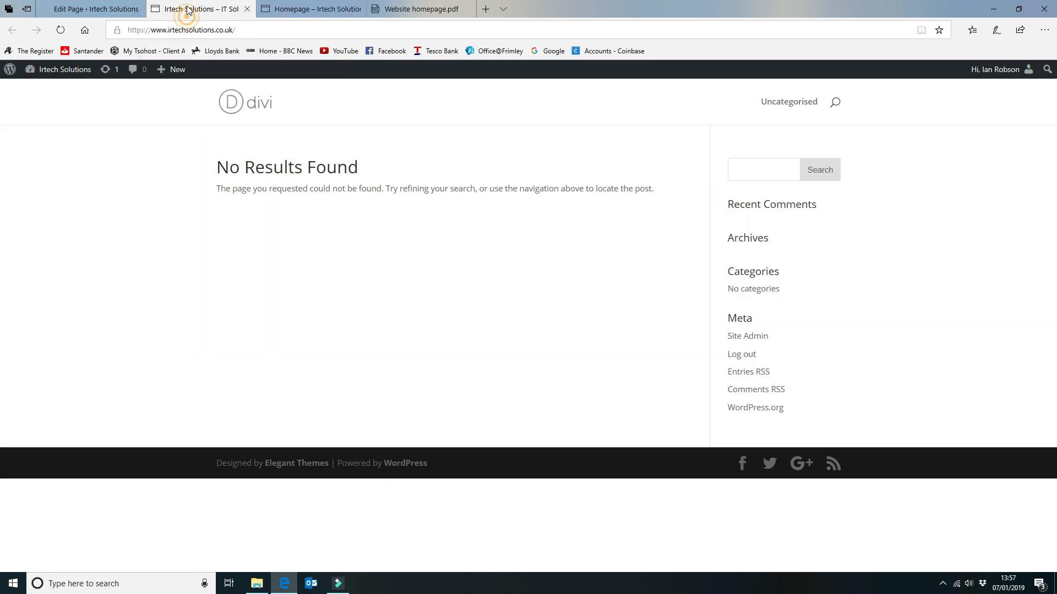
Add a new slide to the Fullwidth Slider with the heading "Second Slide" and the button text "Click me".
click(127, 9)
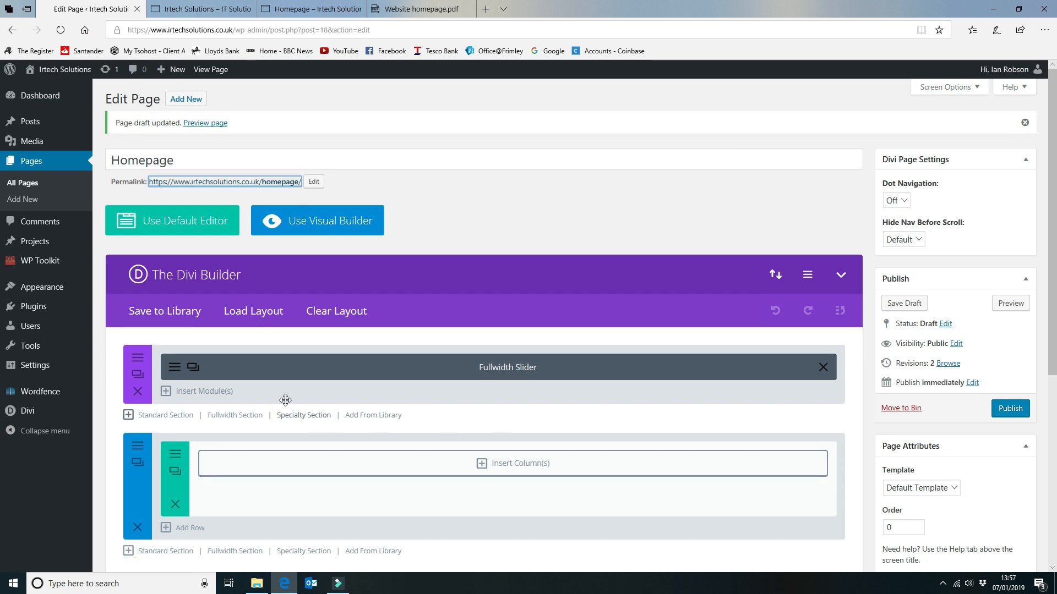
click(173, 368)
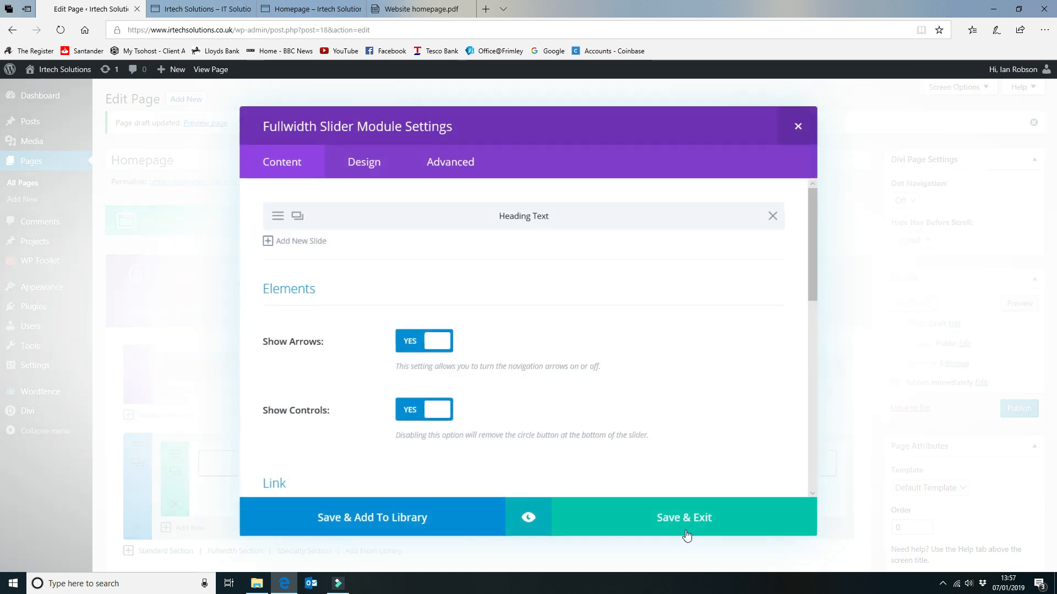
click(300, 241)
click(473, 262)
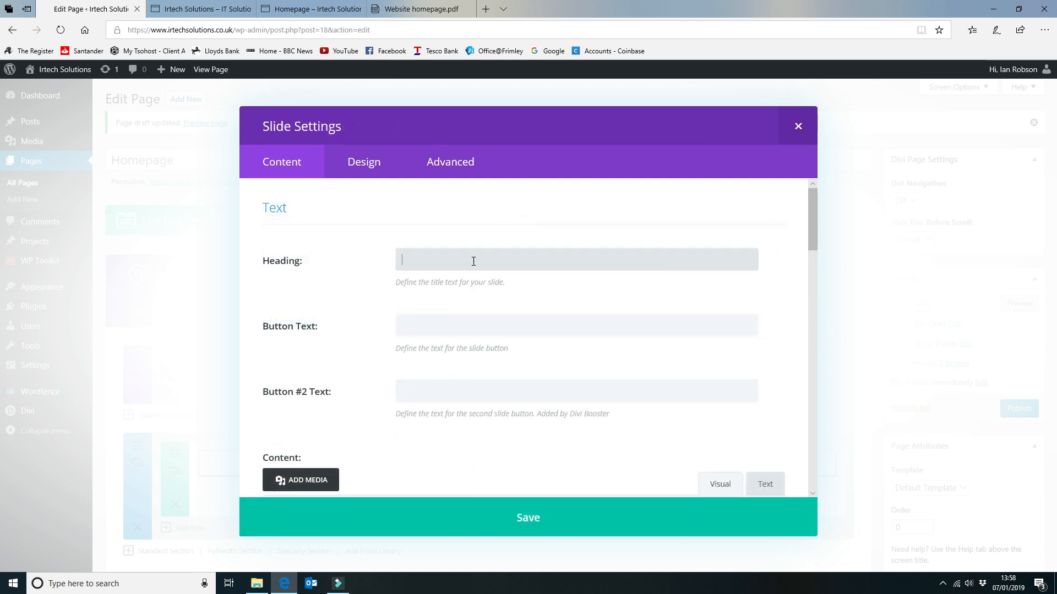
text(Second Slide)
click(462, 327)
text(Click me)
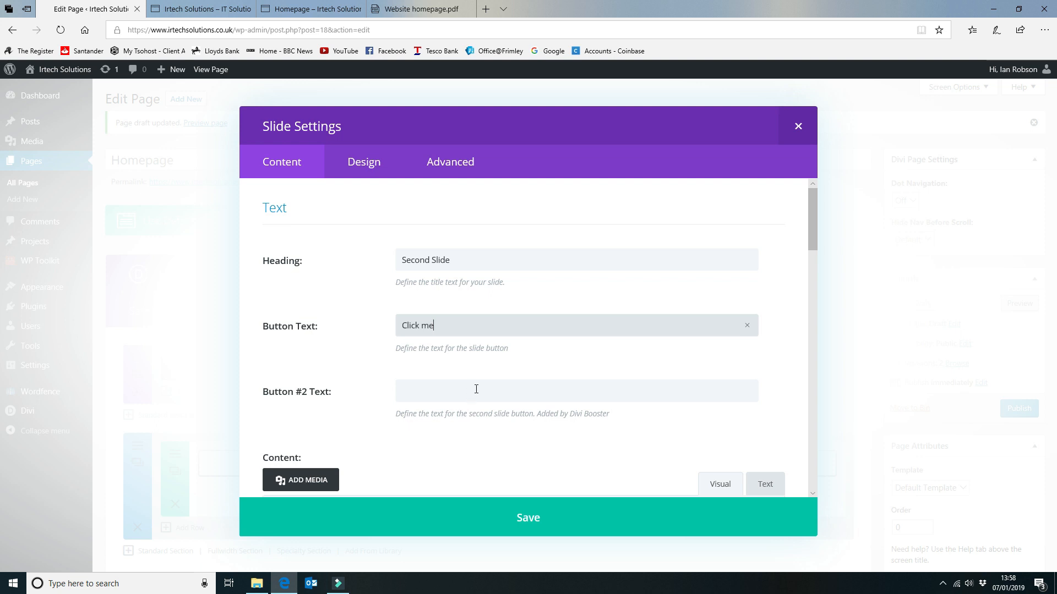
Upload the Purple image from the Bokeh Backgrounds folder and set it as the second slide's background image.
scroll(476, 389, down, 10)
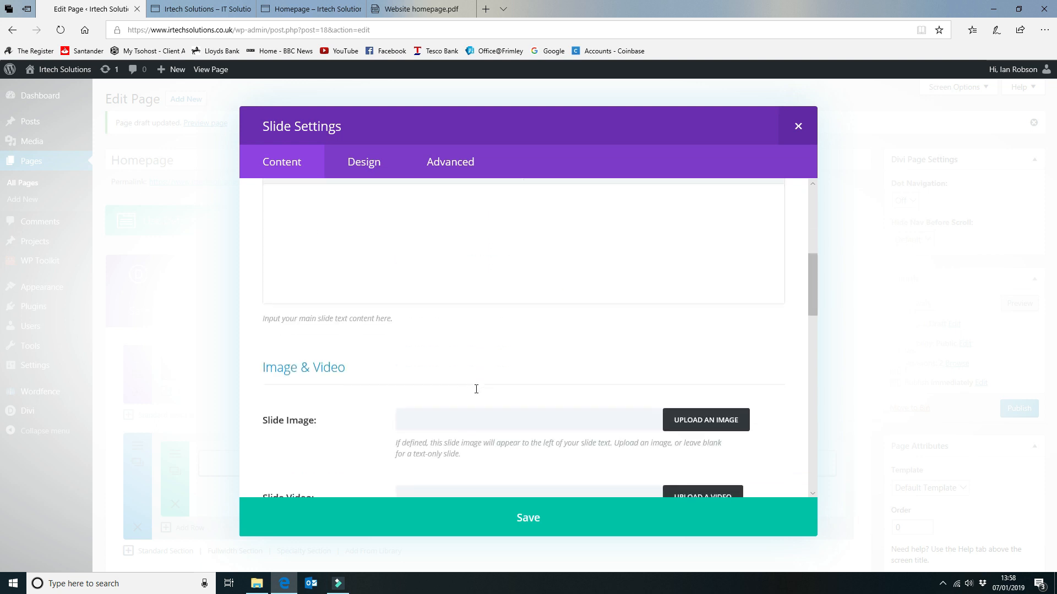
scroll(476, 389, down, 9)
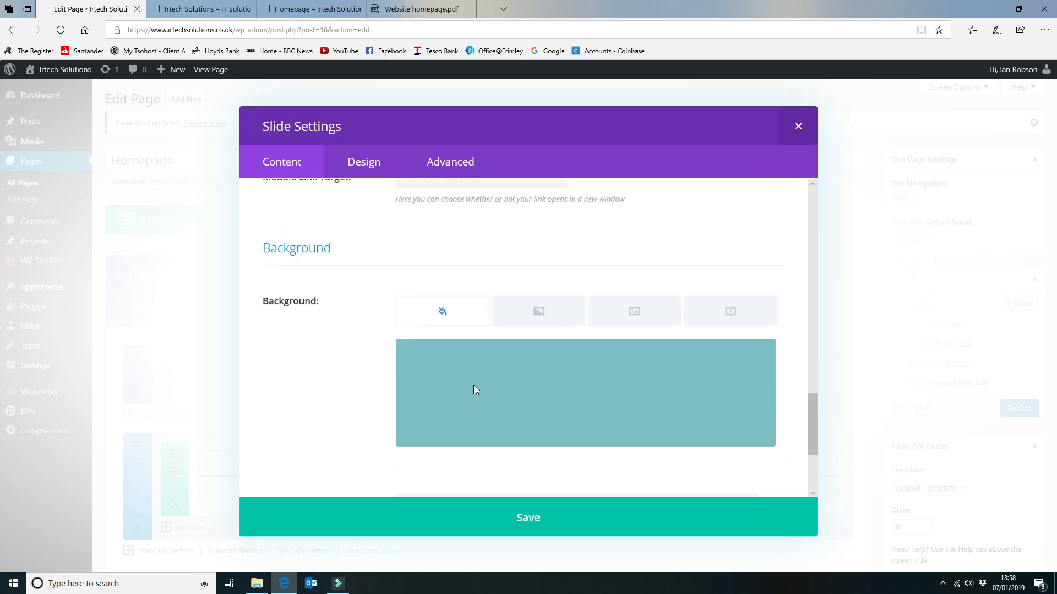
click(633, 312)
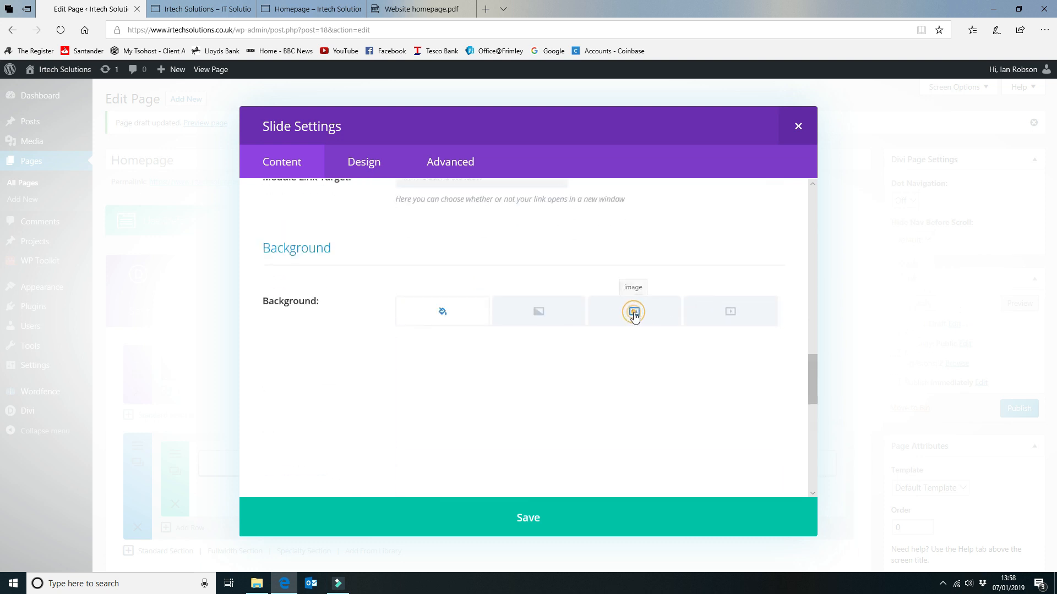
click(585, 391)
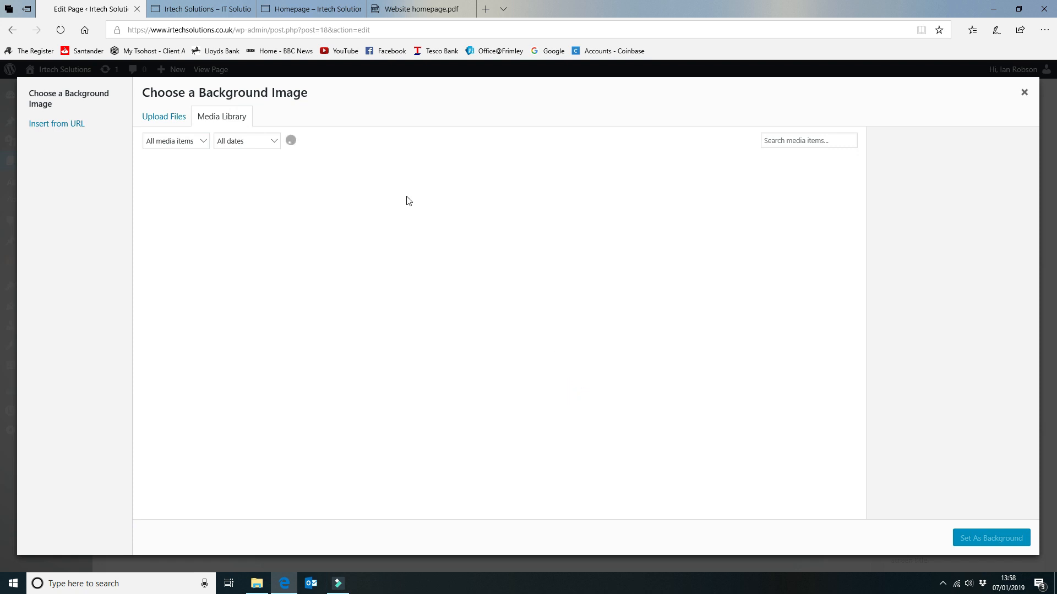
click(164, 117)
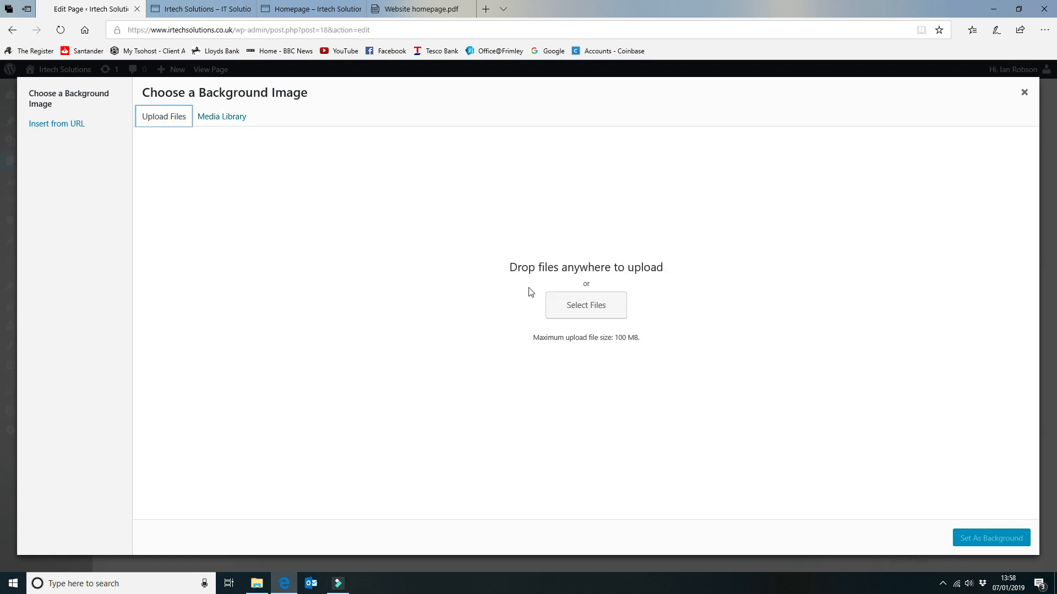
click(571, 306)
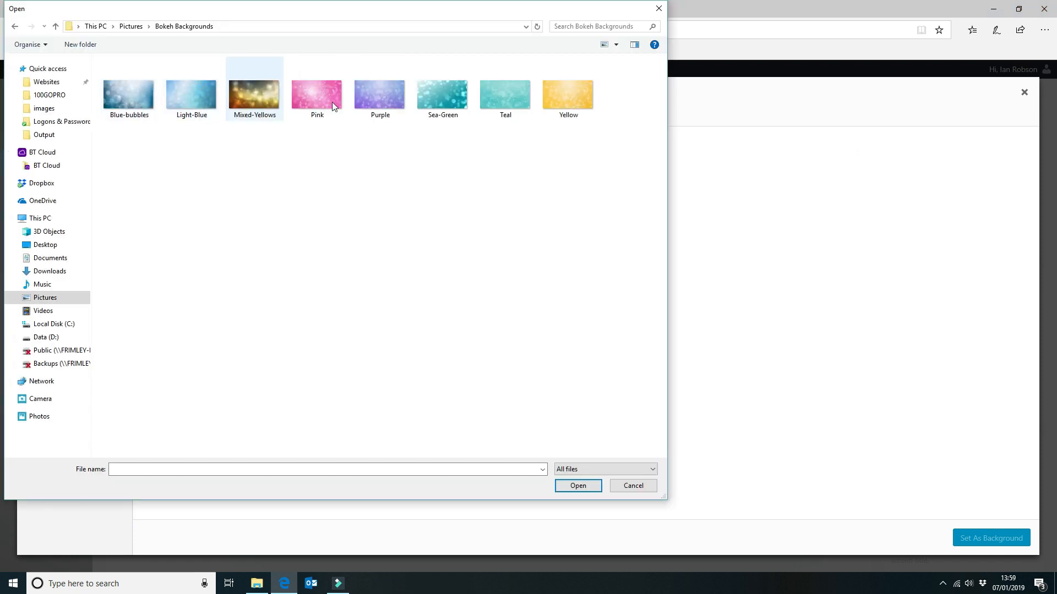
click(378, 101)
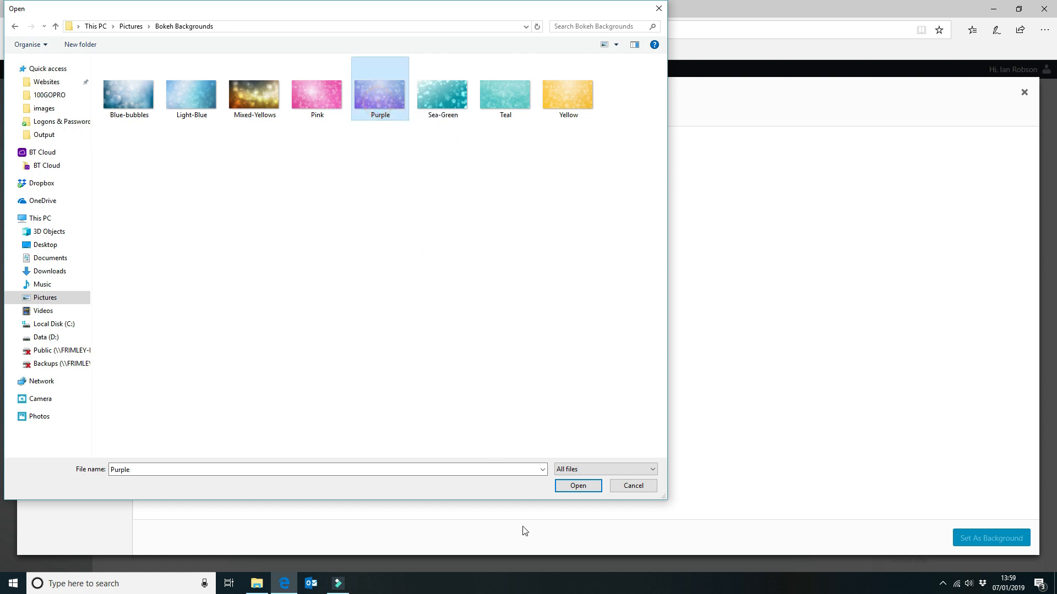
click(592, 488)
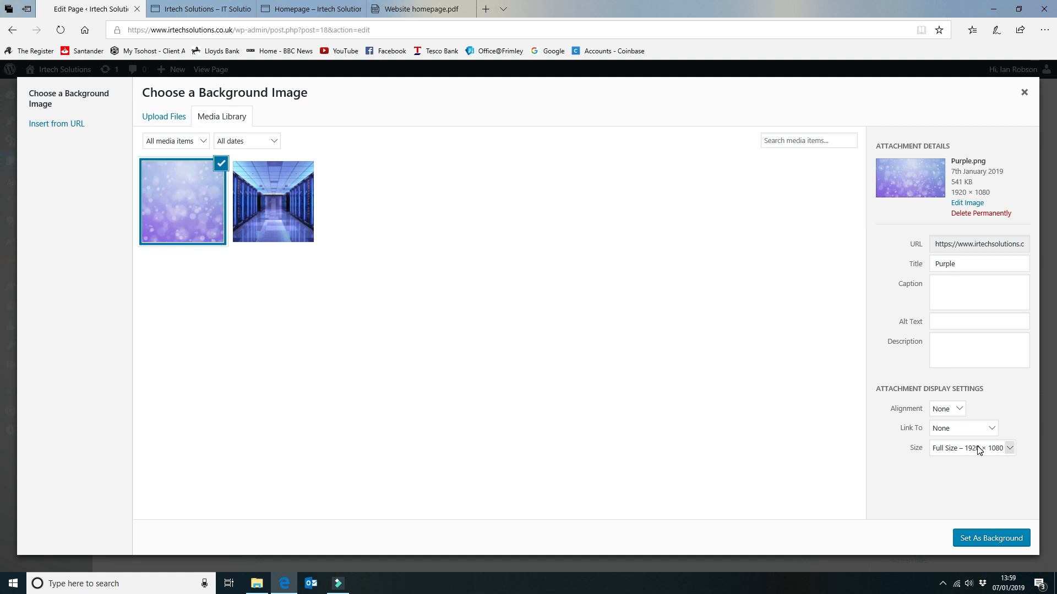
click(997, 542)
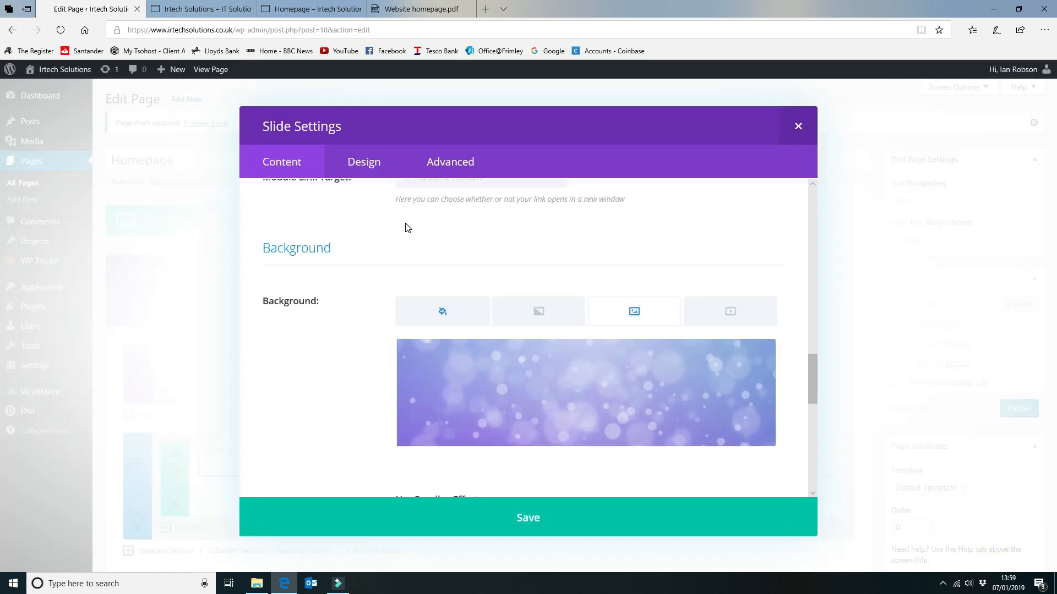
Review the second slide's text fields and its link settings, including button link URLs, link targets and module link URL.
scroll(557, 256, up, 5)
scroll(557, 256, up, 10)
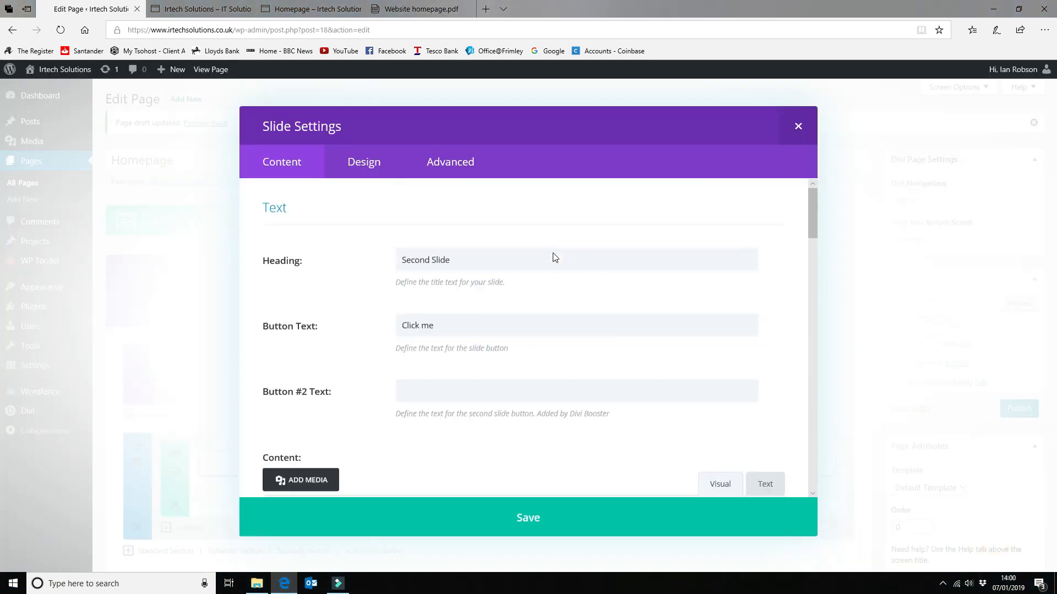
scroll(465, 310, down, 10)
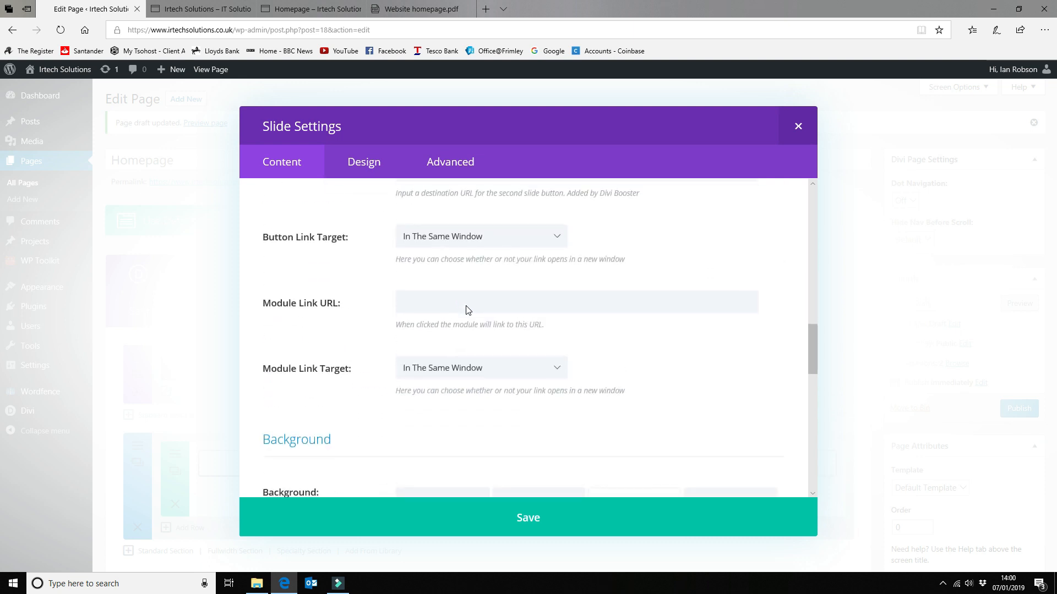
scroll(465, 310, up, 4)
scroll(402, 307, down, 1)
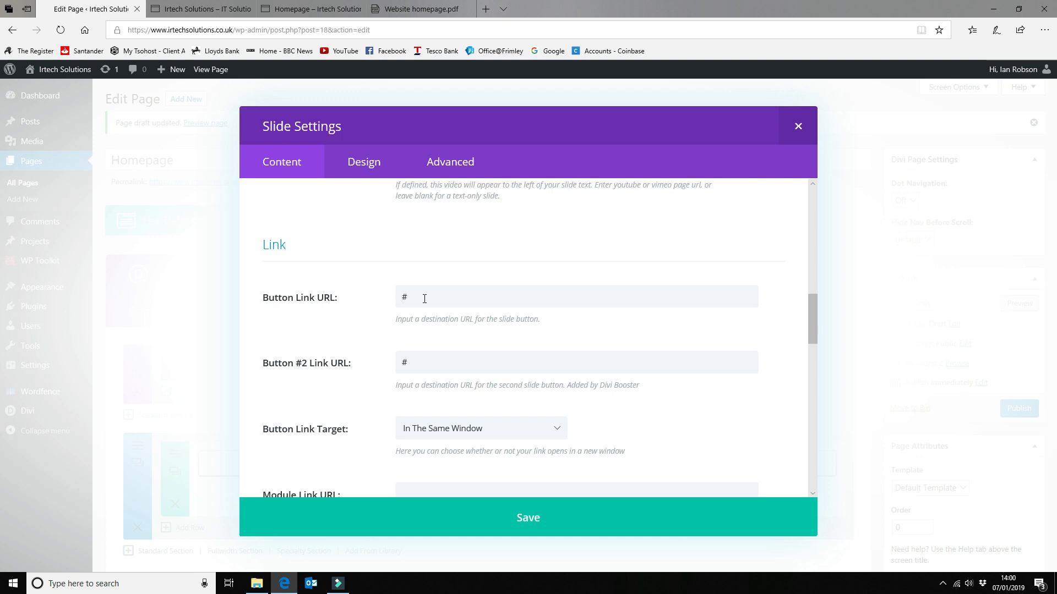
drag(397, 297, 444, 298)
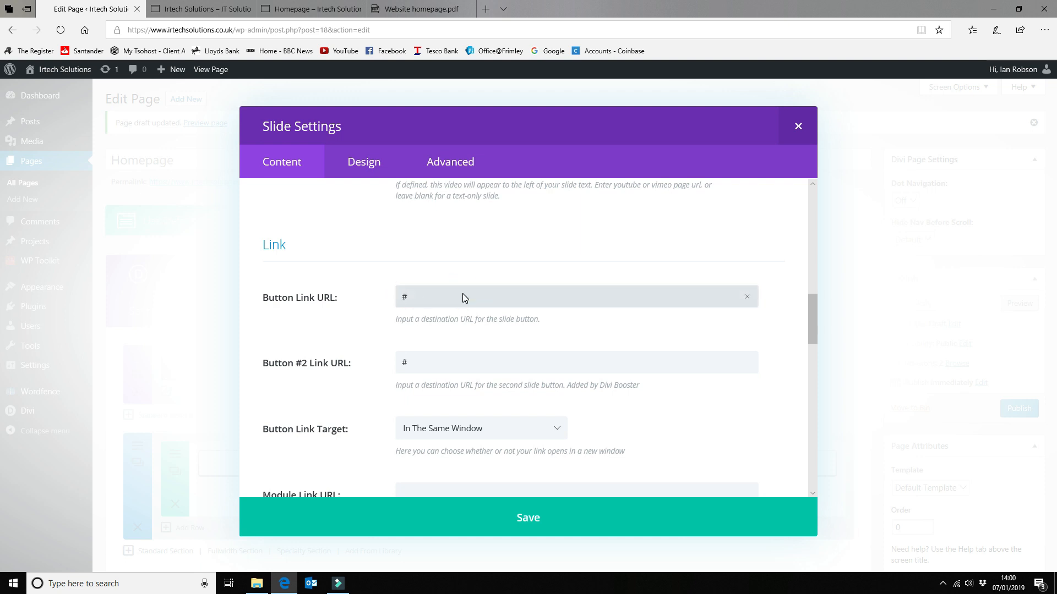
click(463, 293)
scroll(443, 296, down, 3)
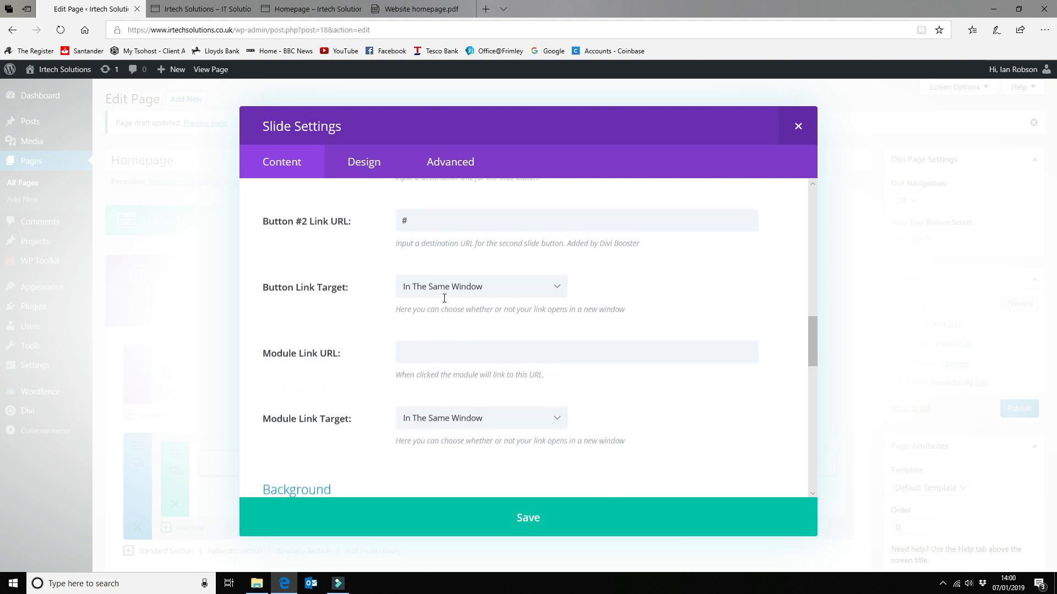
Save the second slide and the Fullwidth Slider module settings, and save the page draft.
click(589, 523)
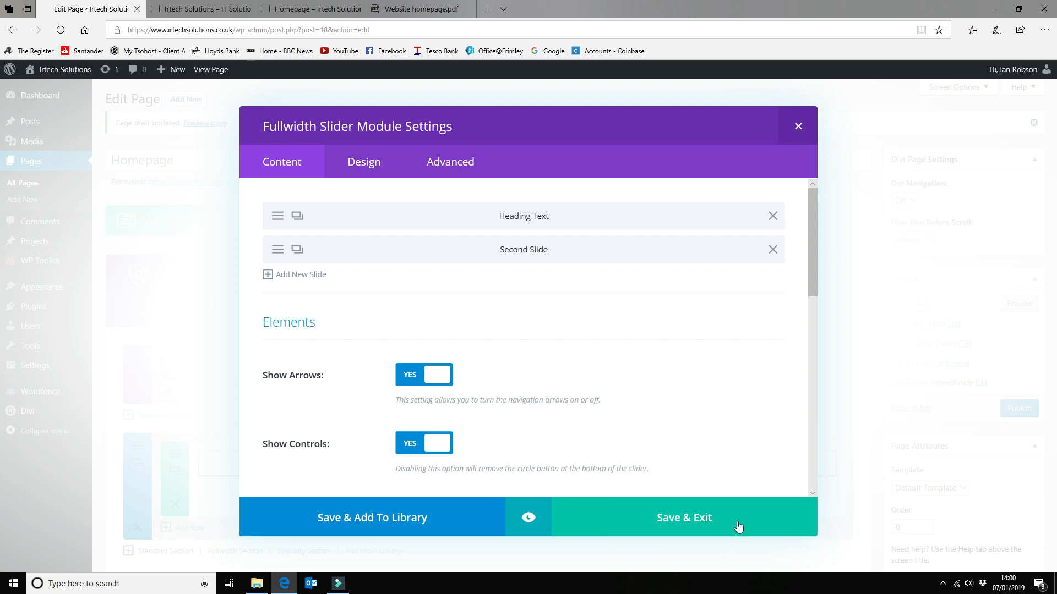
click(681, 516)
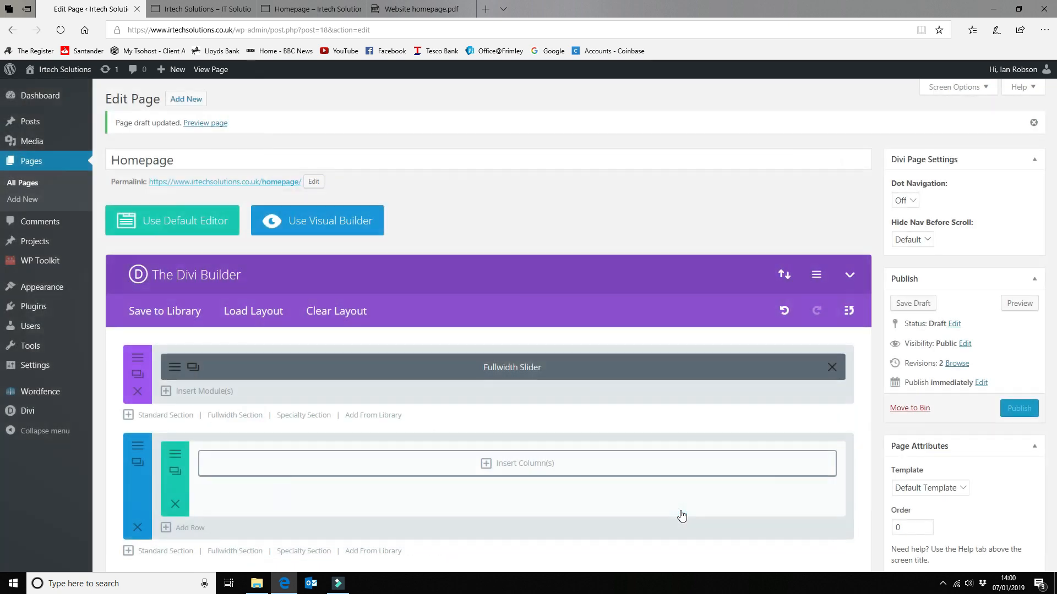
click(904, 304)
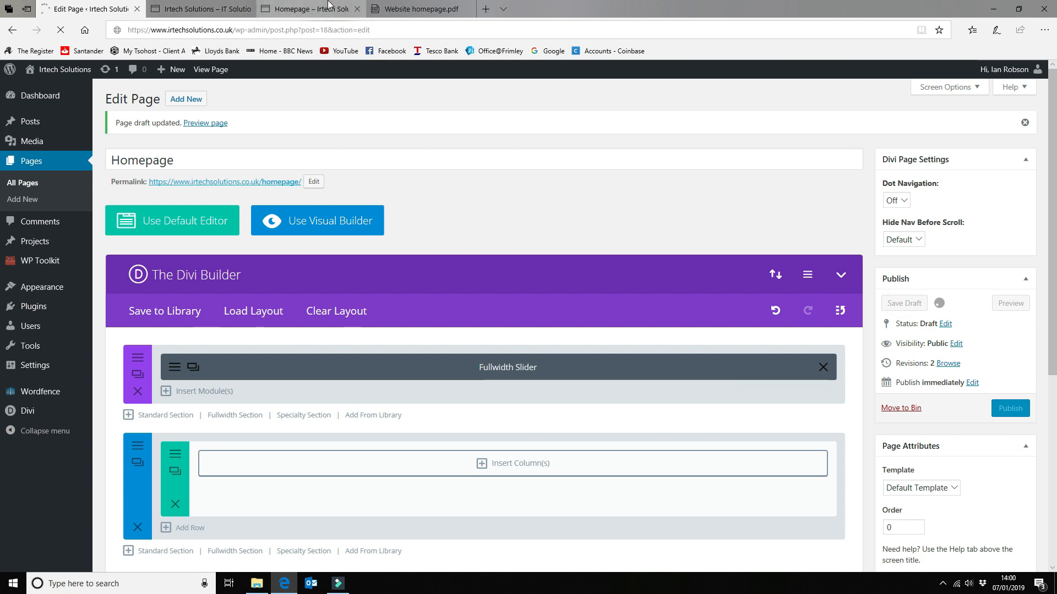
Reload the homepage preview and advance the slider to the second slide, finishing back in the page editor.
mouse_move(329, 5)
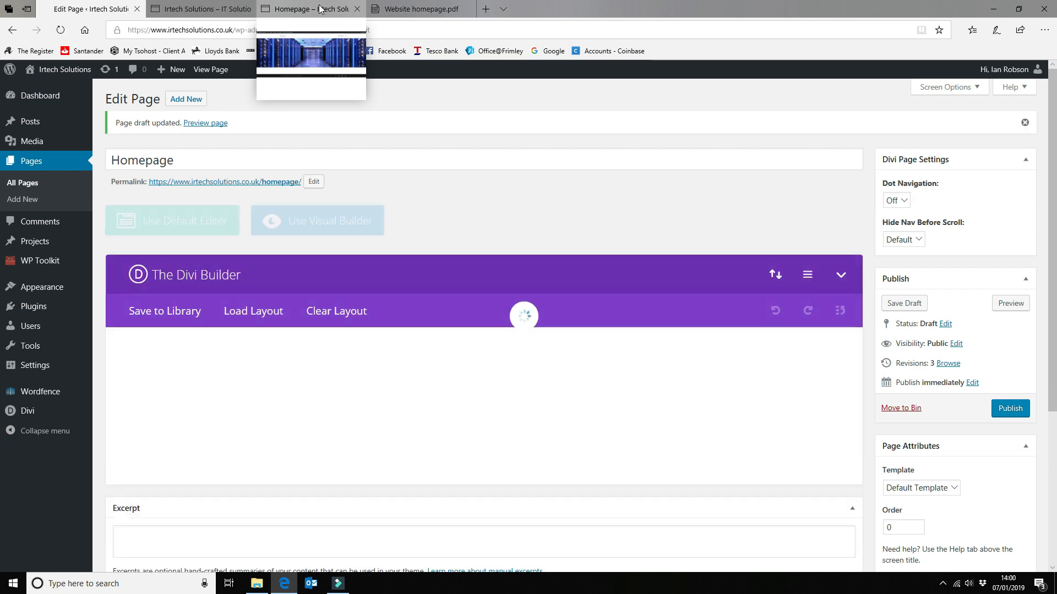
click(320, 8)
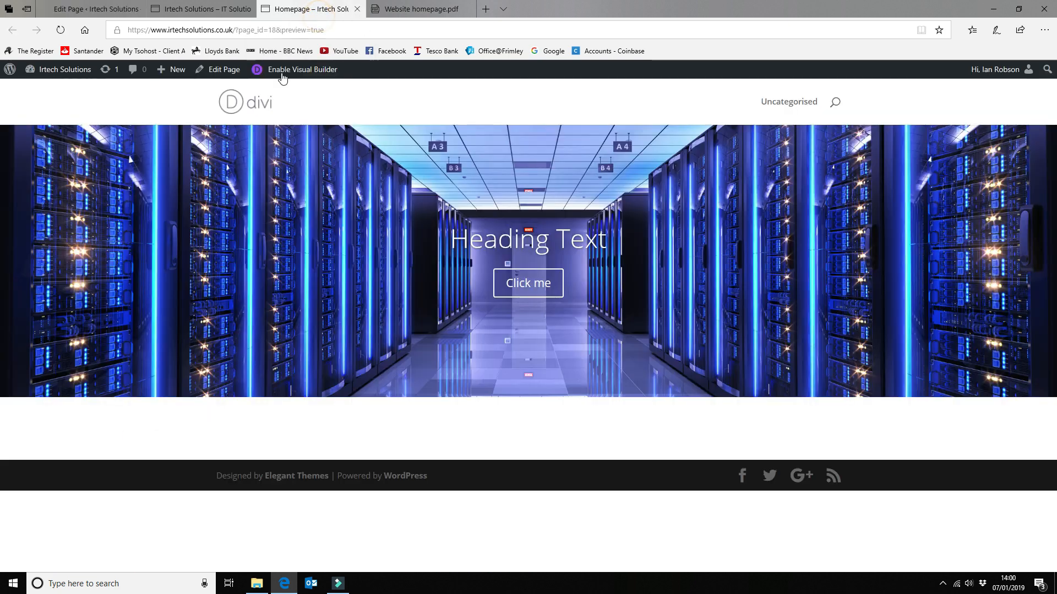
click(61, 30)
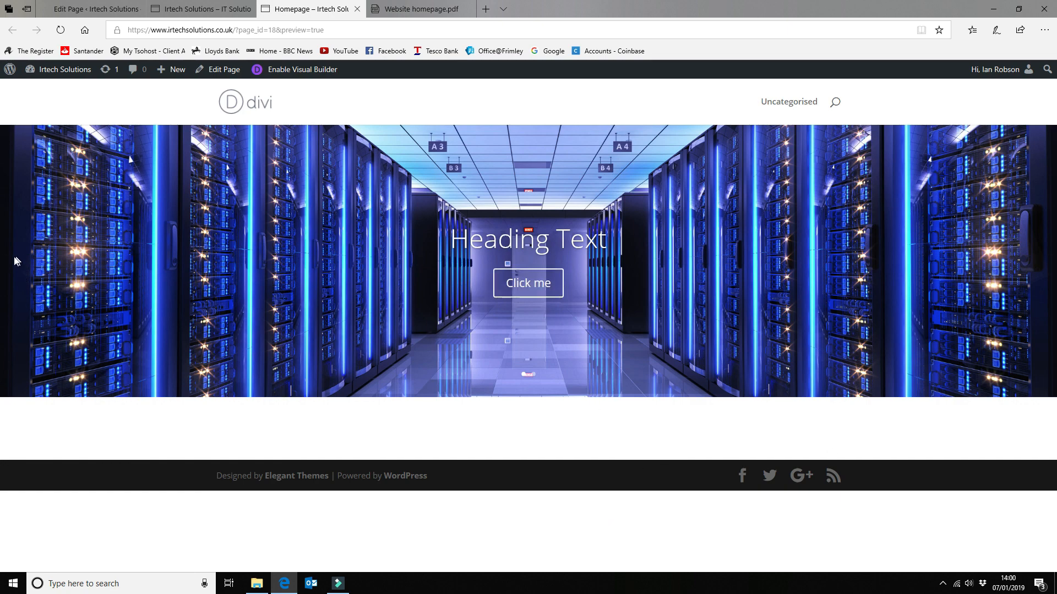
click(1037, 261)
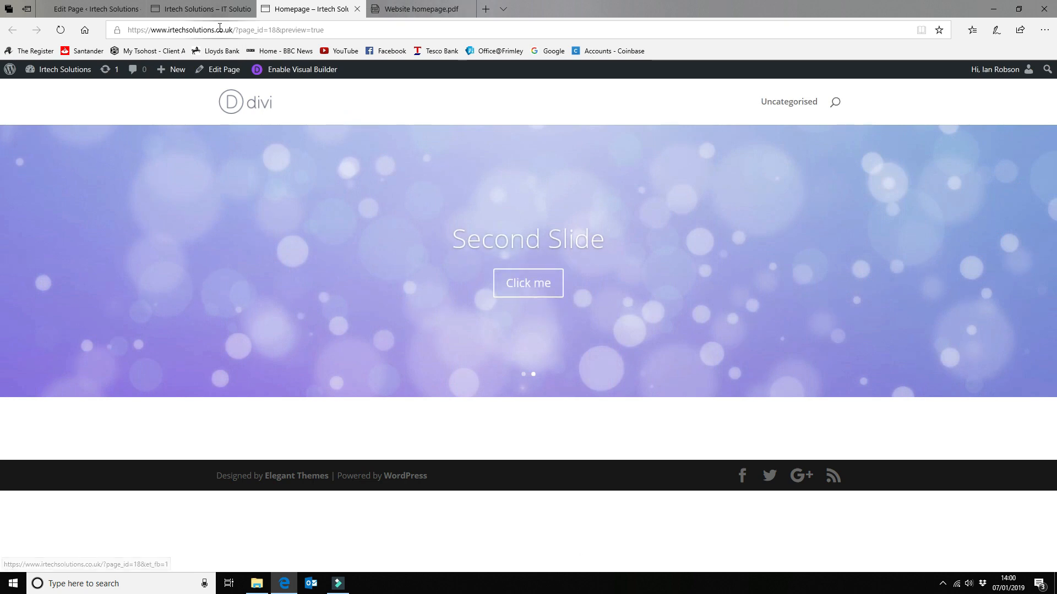
click(194, 10)
click(94, 9)
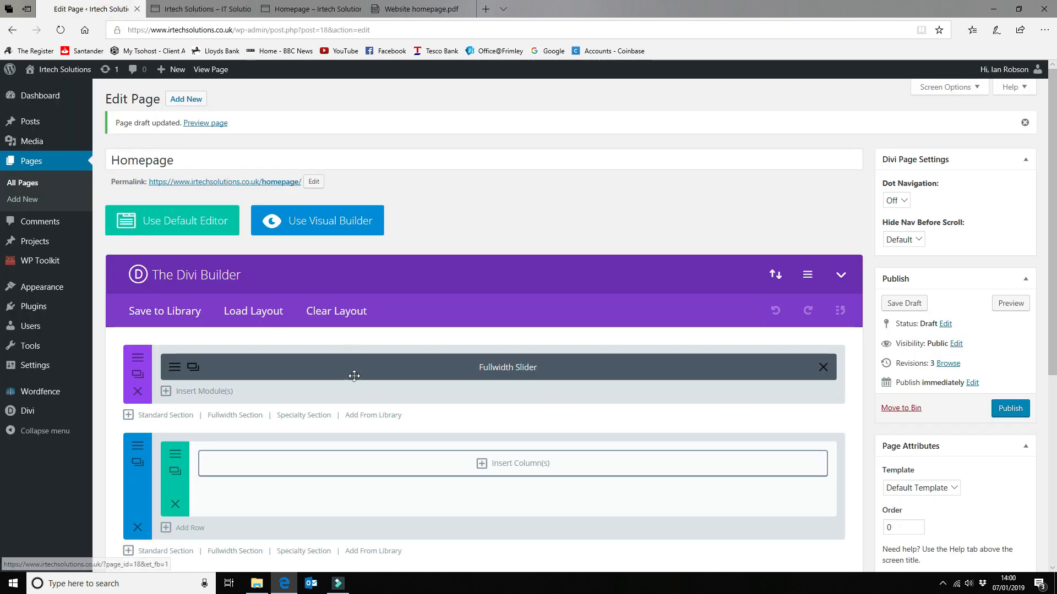
Turn off Show Arrows in the Fullwidth Slider module settings.
click(173, 368)
scroll(392, 274, down, 2)
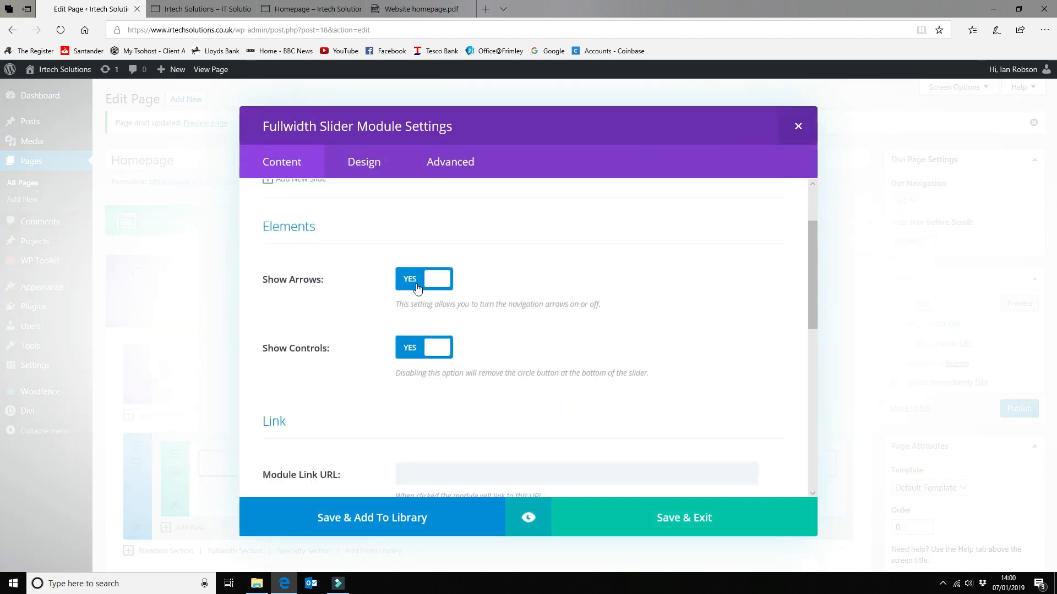
click(417, 285)
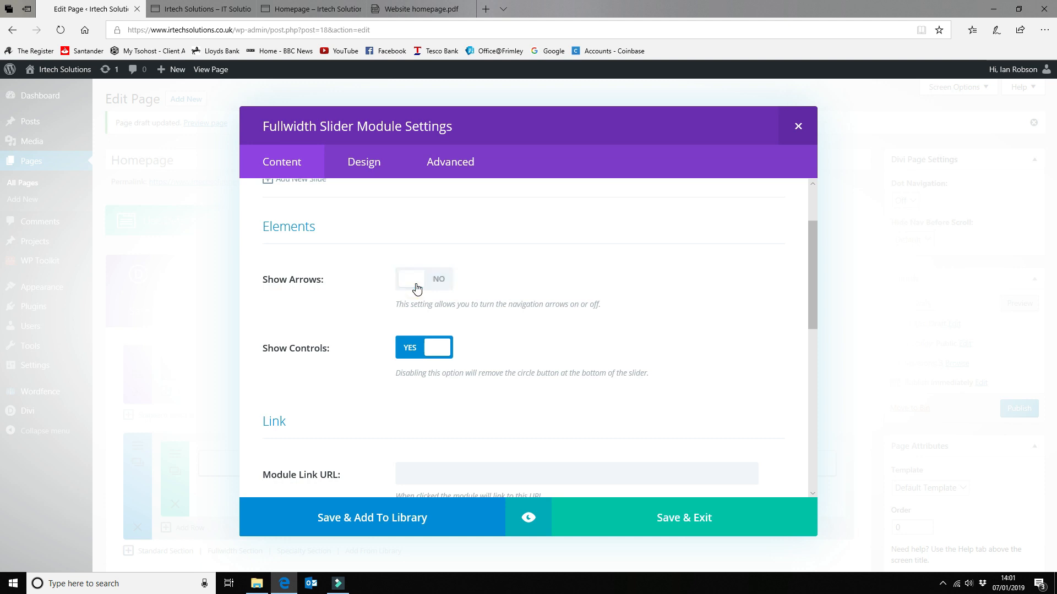
Review the slider module's link, background, title text, body text, sizing, border and animation settings.
scroll(587, 293, down, 1)
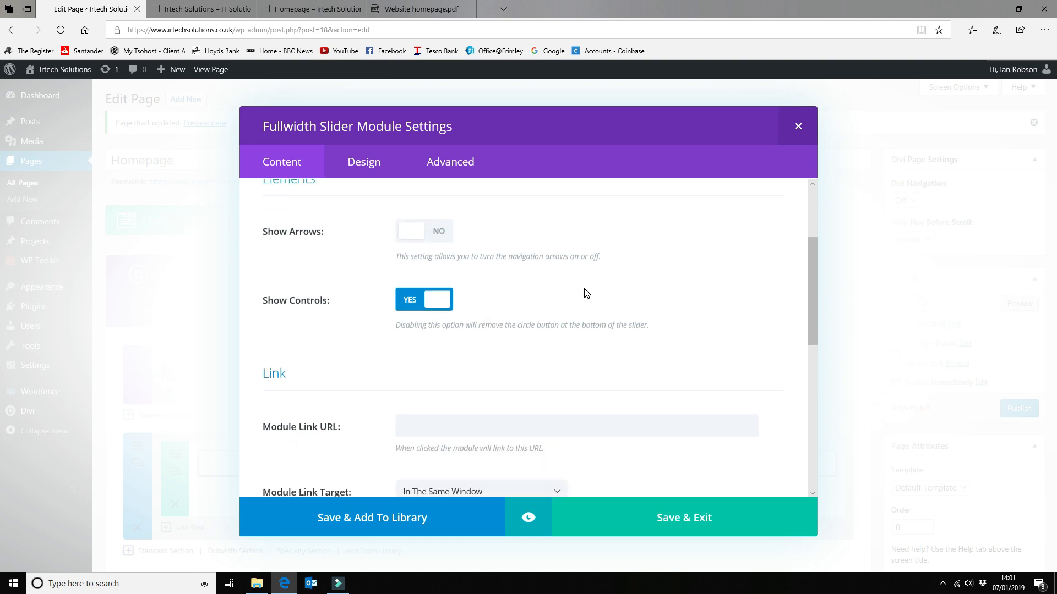
scroll(586, 293, down, 3)
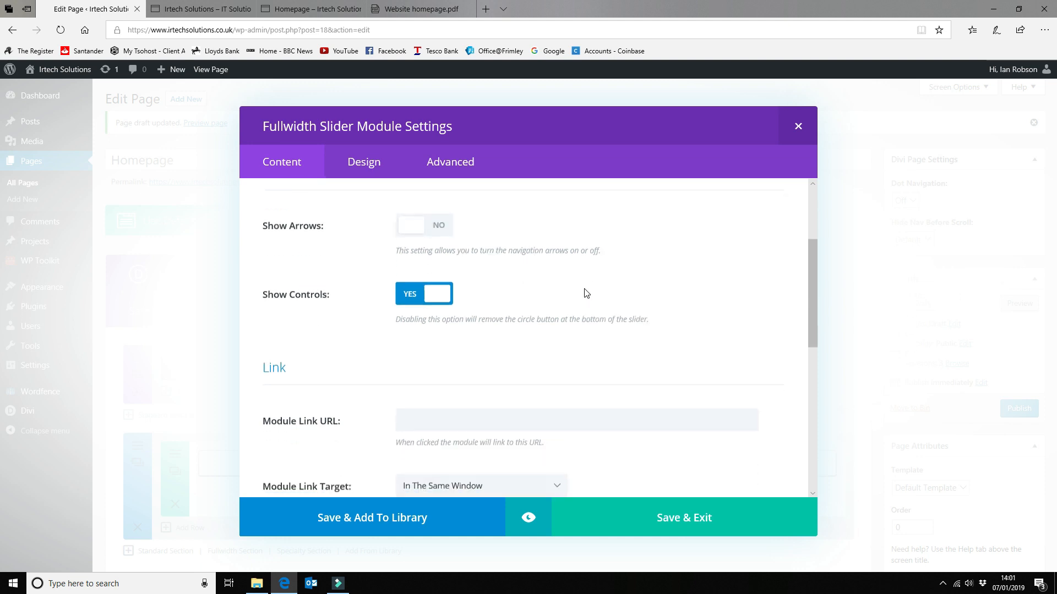
scroll(584, 290, down, 5)
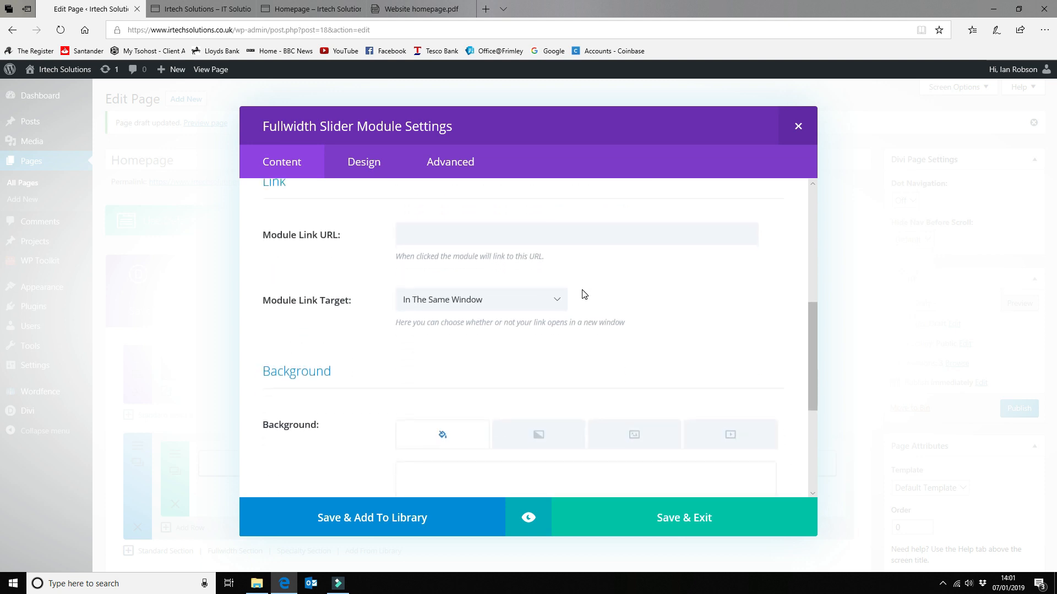
scroll(583, 295, up, 9)
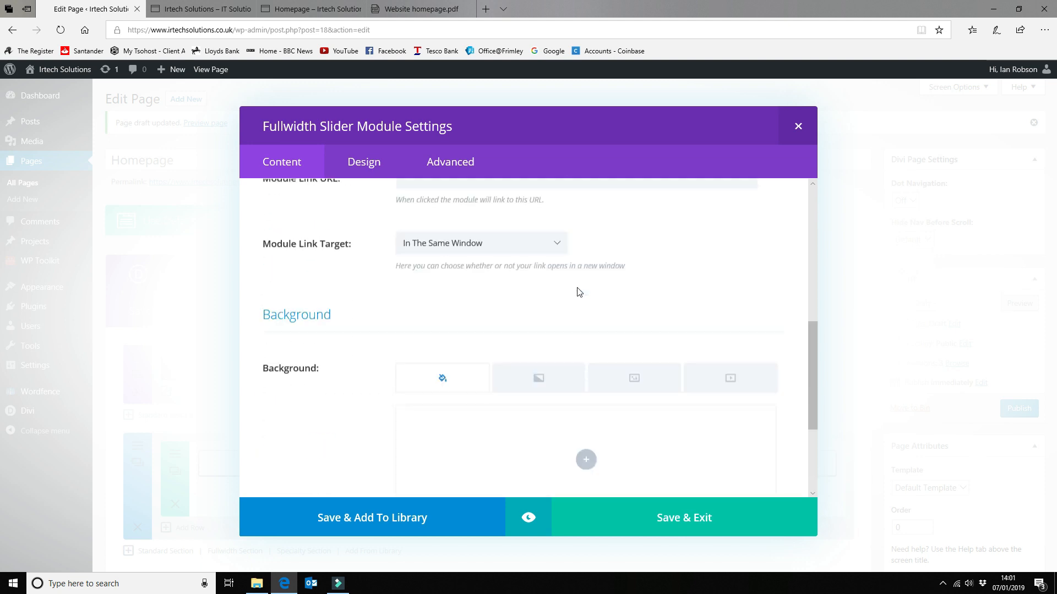
click(368, 175)
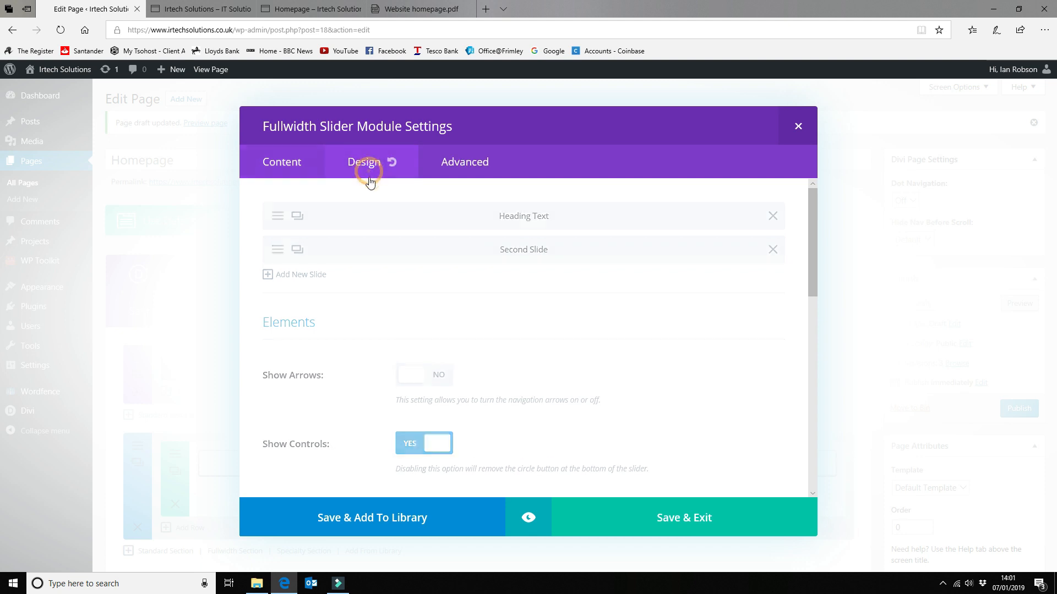
scroll(529, 236, down, 2)
scroll(533, 238, down, 12)
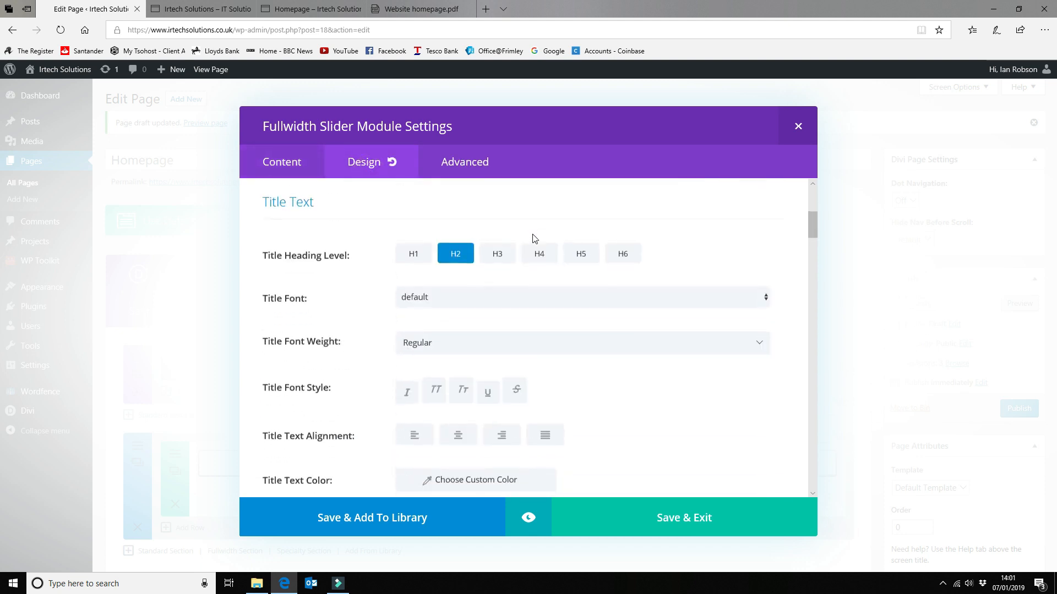
scroll(533, 239, down, 10)
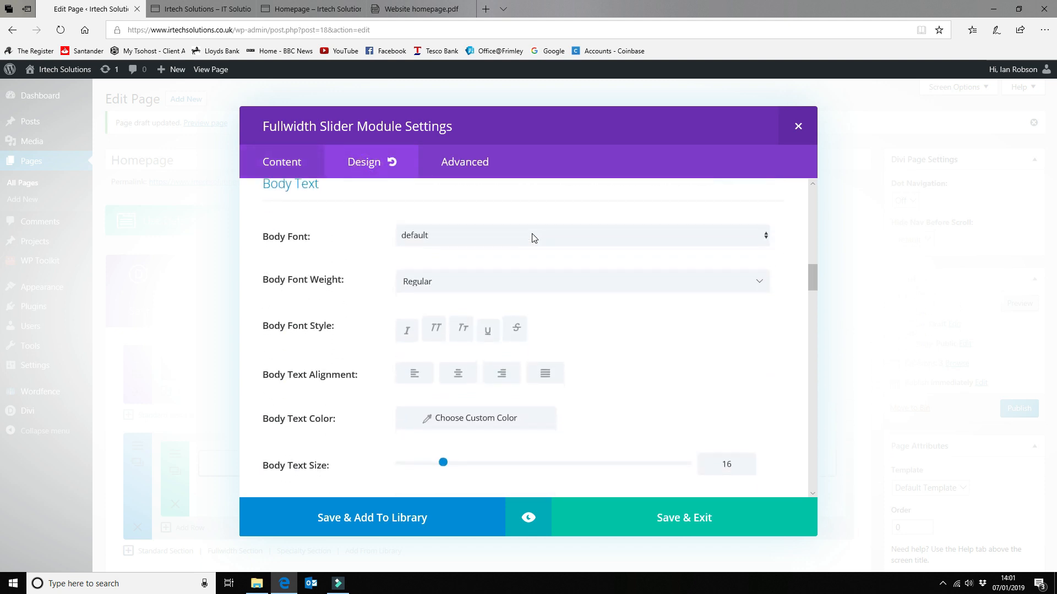
scroll(532, 239, down, 10)
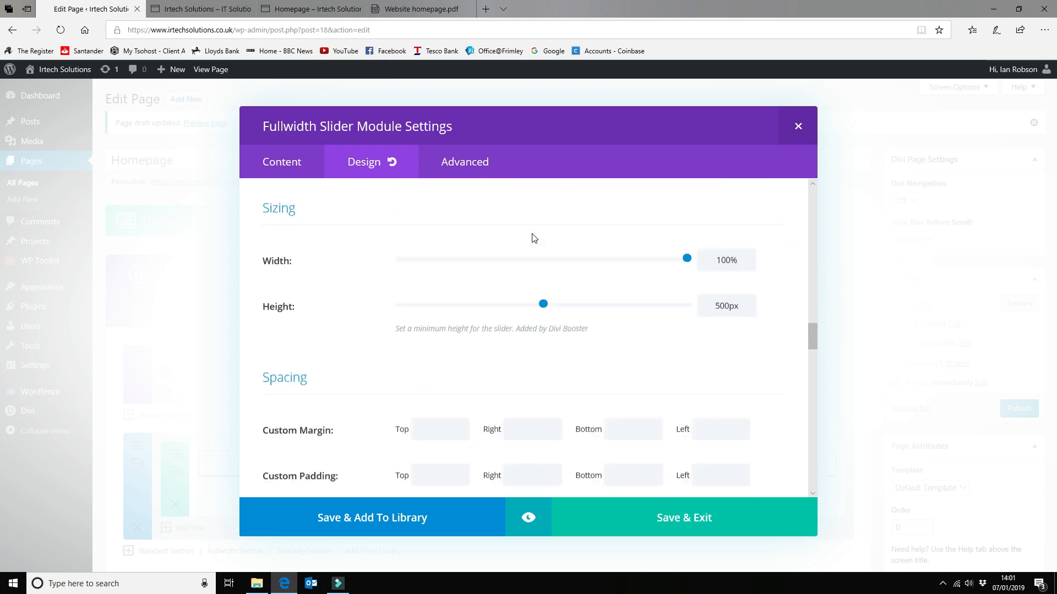
scroll(532, 239, down, 10)
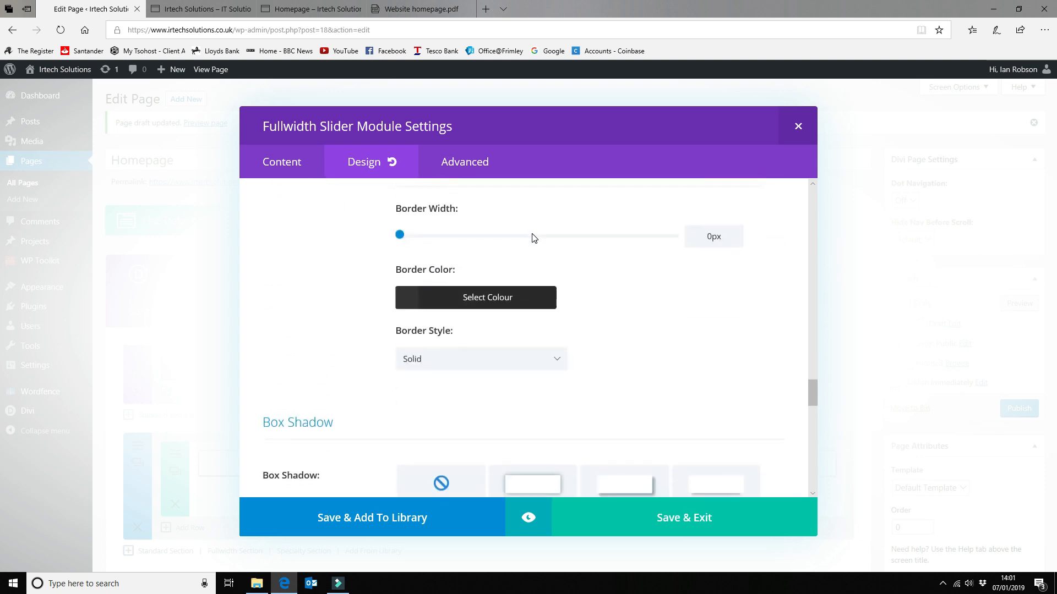
scroll(533, 238, down, 10)
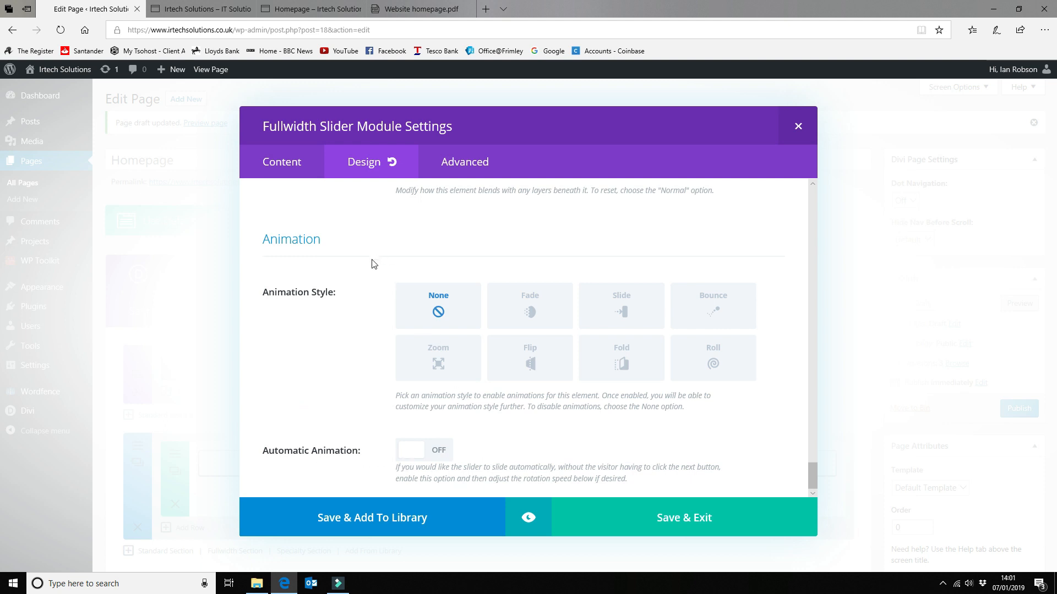
scroll(378, 295, up, 1)
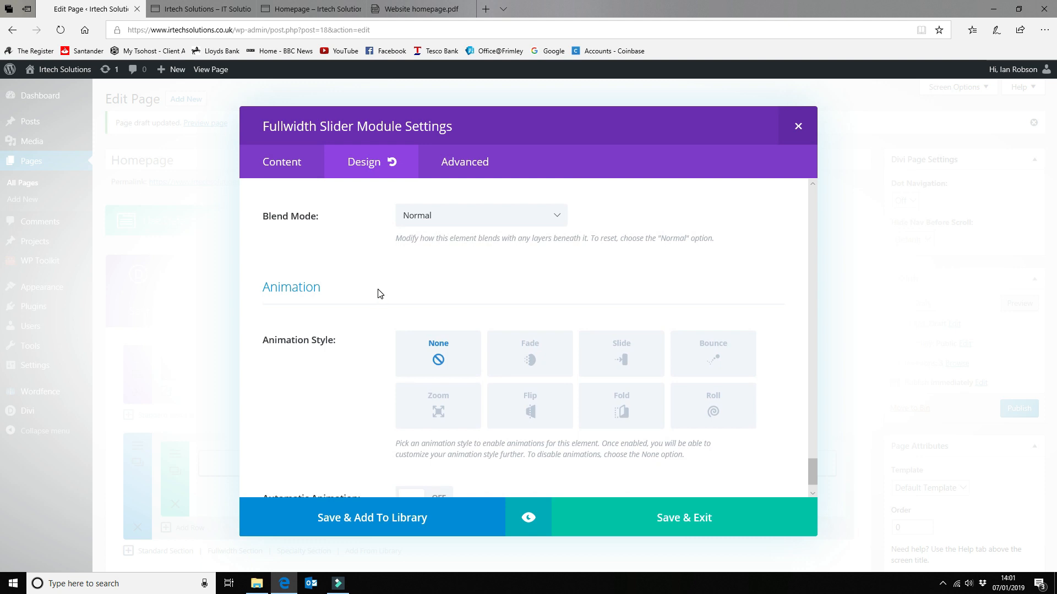
scroll(378, 295, down, 1)
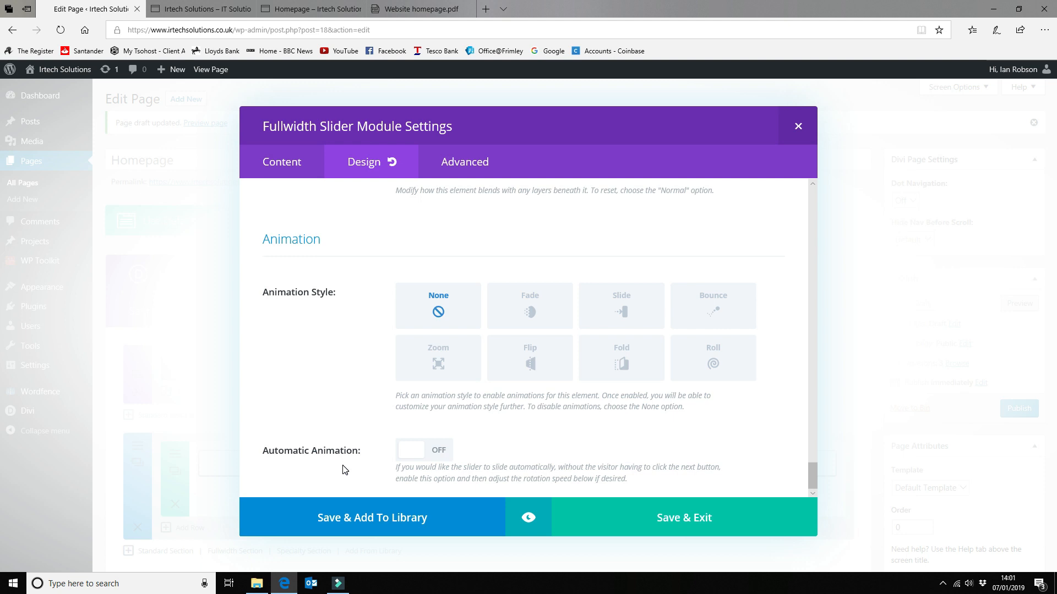
click(287, 164)
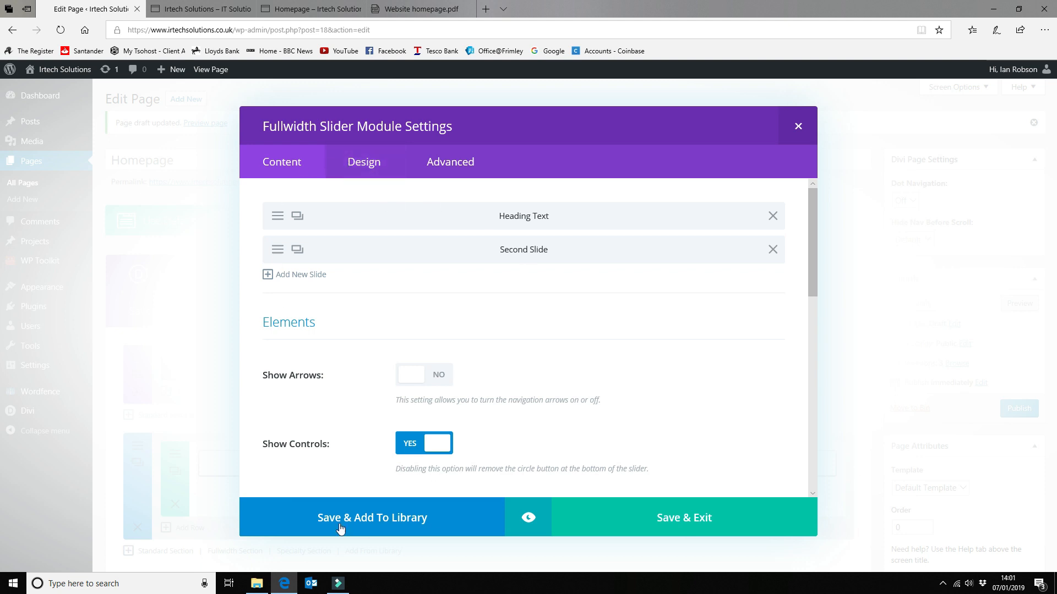
Turn on the slider's Automatic Animation with a speed of 5000 ms and save the module settings.
click(358, 162)
scroll(380, 267, down, 20)
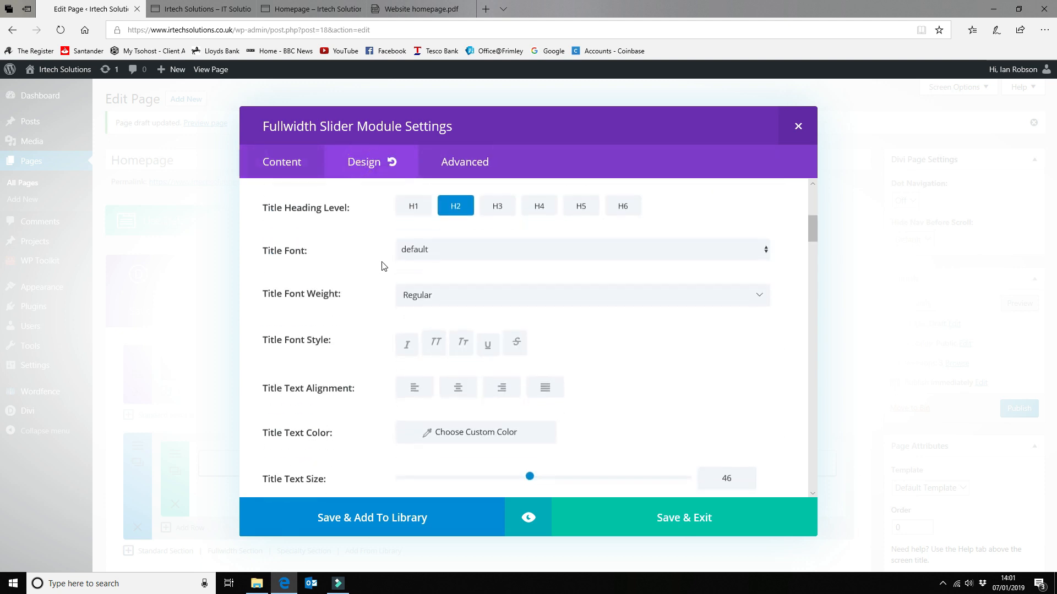
scroll(381, 262, down, 20)
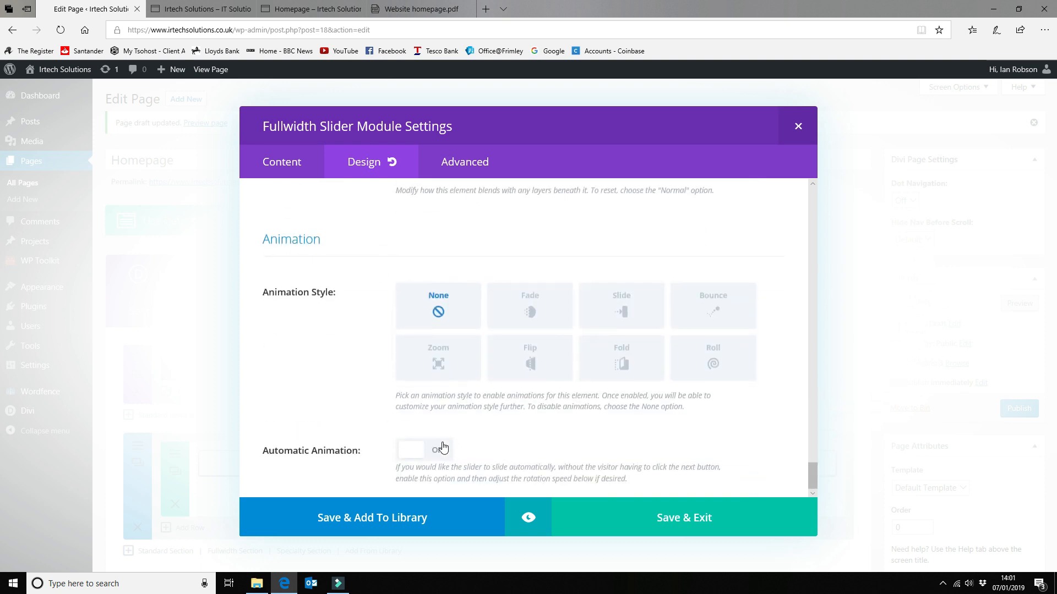
click(423, 447)
scroll(678, 418, down, 3)
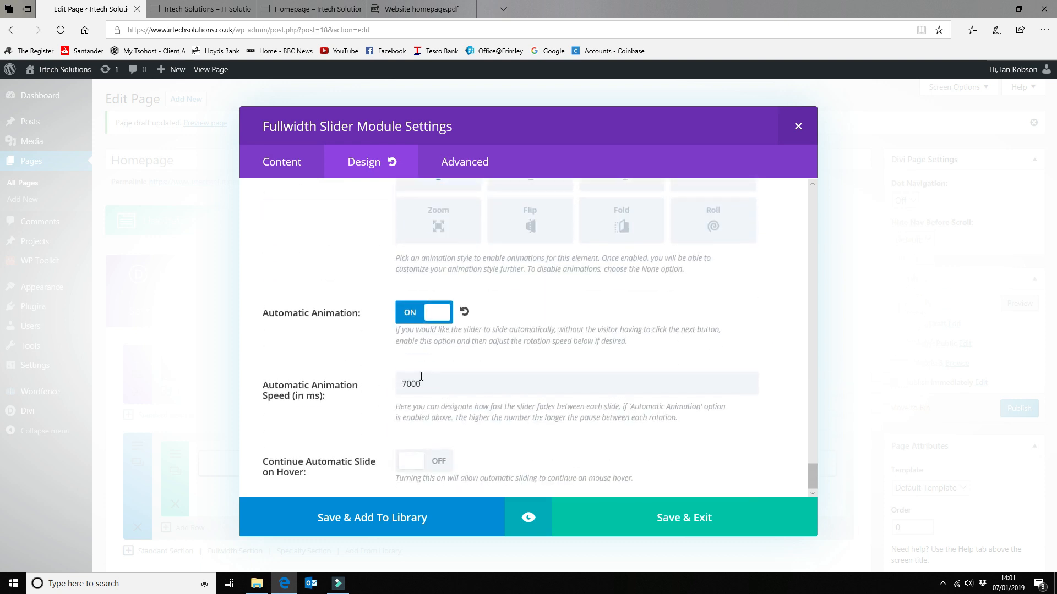
drag(399, 383, 407, 384)
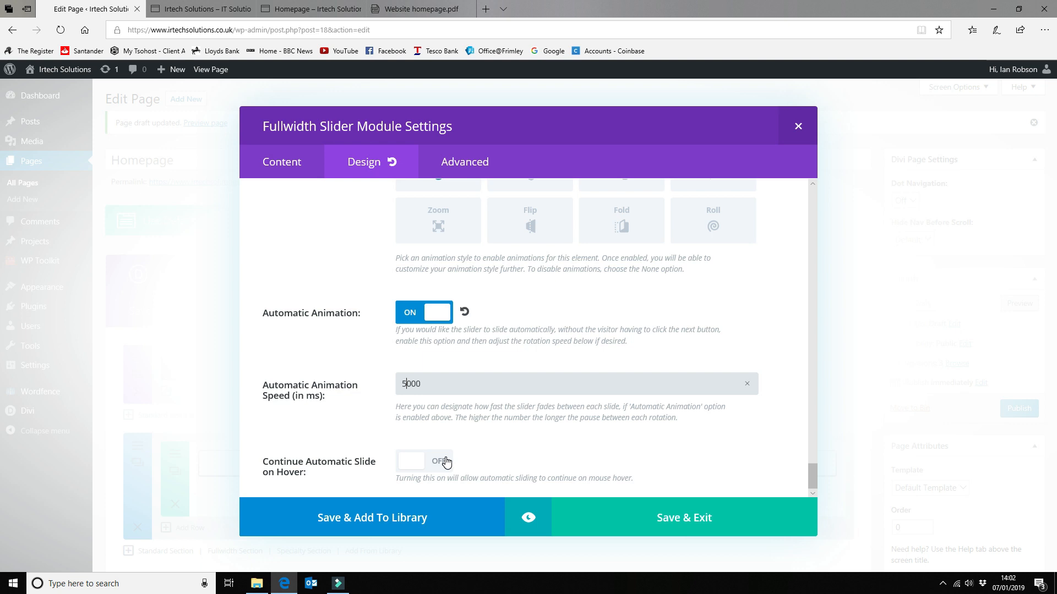
click(697, 519)
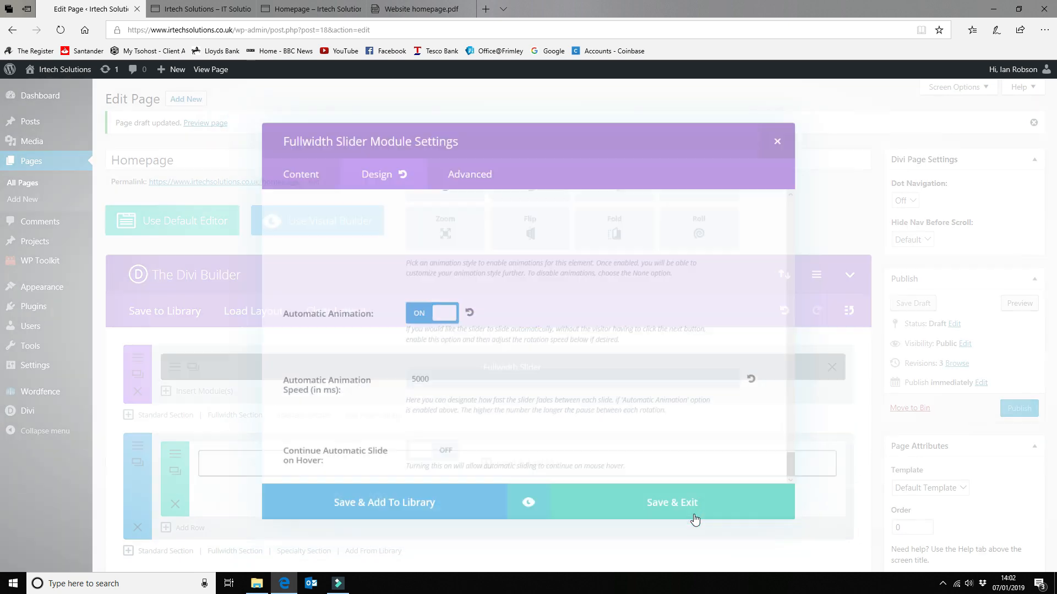
Save the page draft and reload the homepage preview to check the slider's automatic rotation.
click(901, 303)
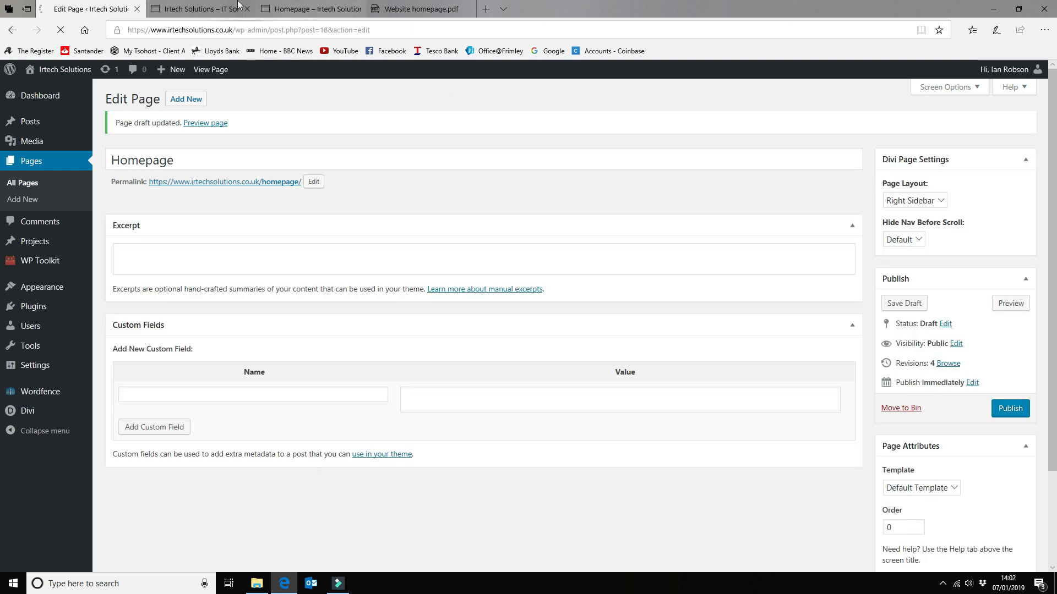
click(237, 7)
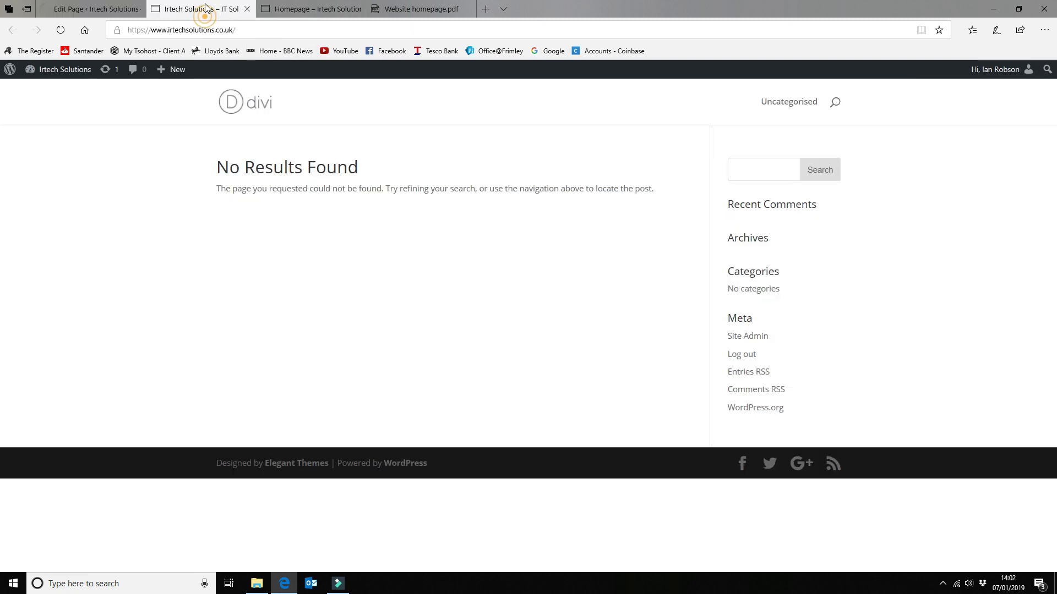
click(275, 9)
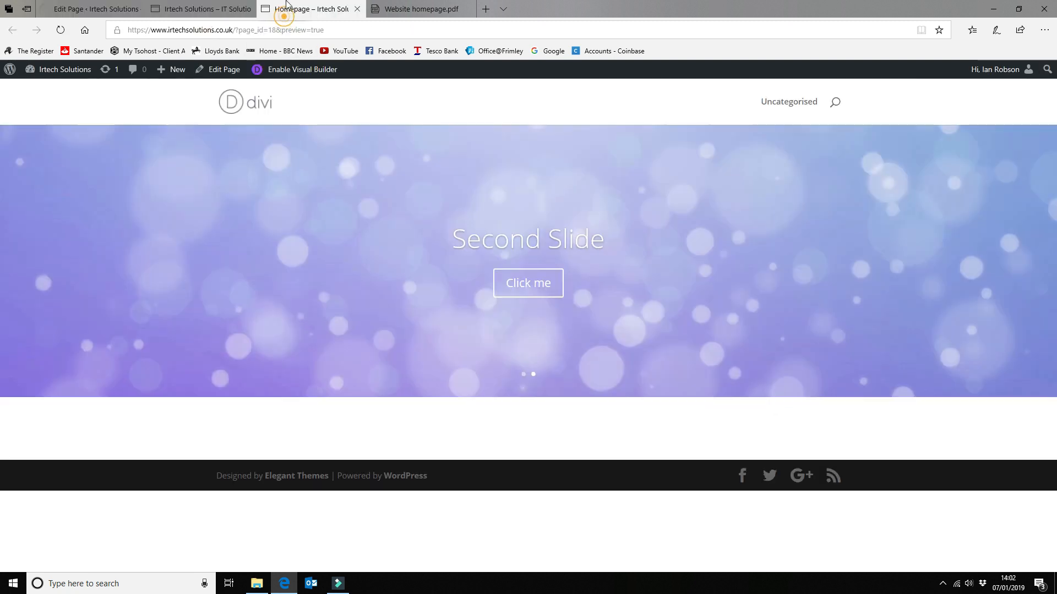
click(57, 32)
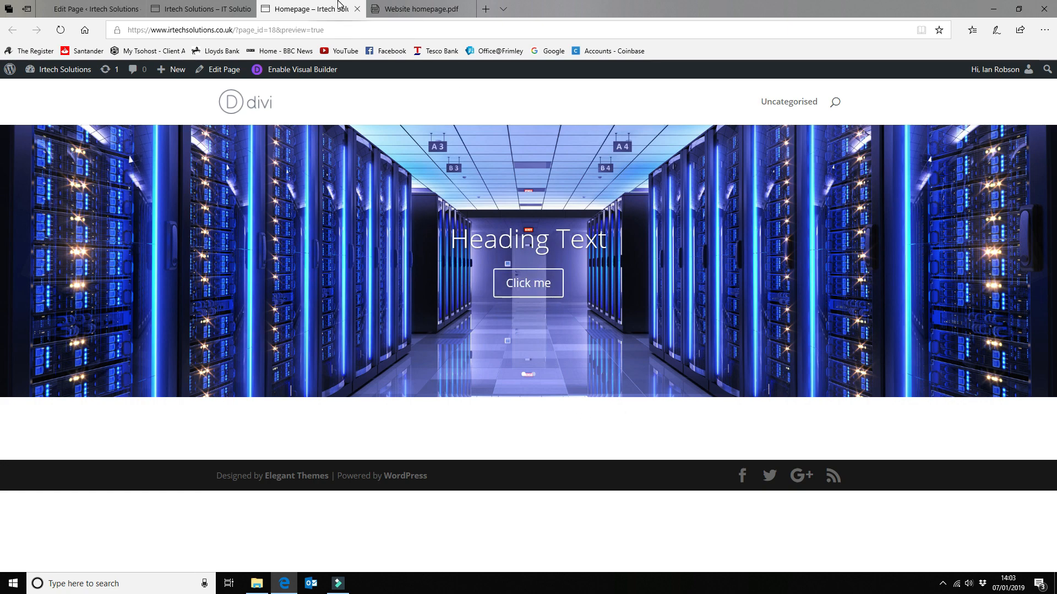
Close the browser tab showing the site's No Results Found page and return to the page editor.
click(219, 10)
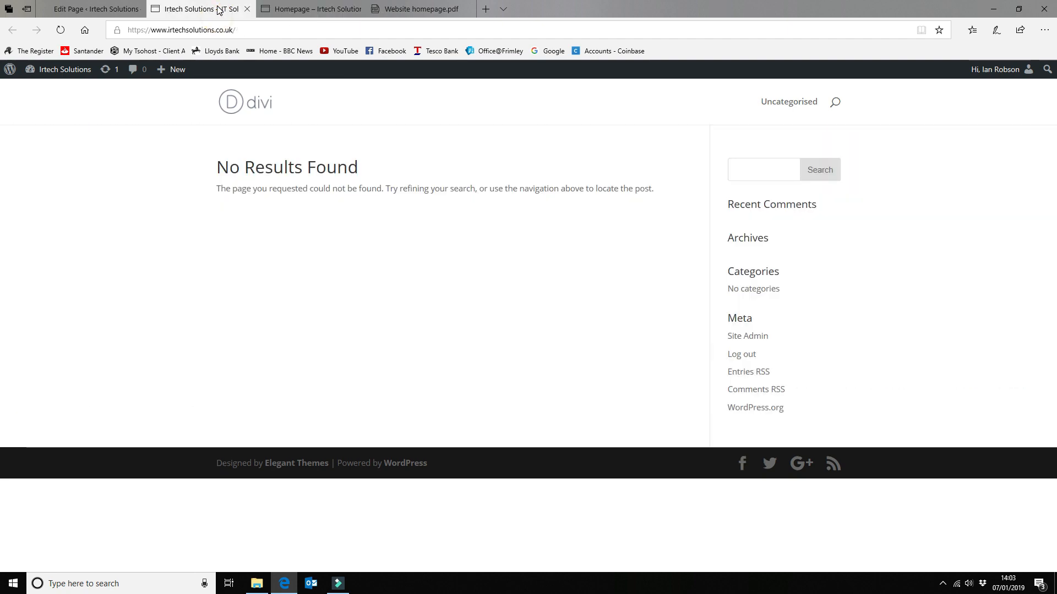
click(247, 9)
click(76, 6)
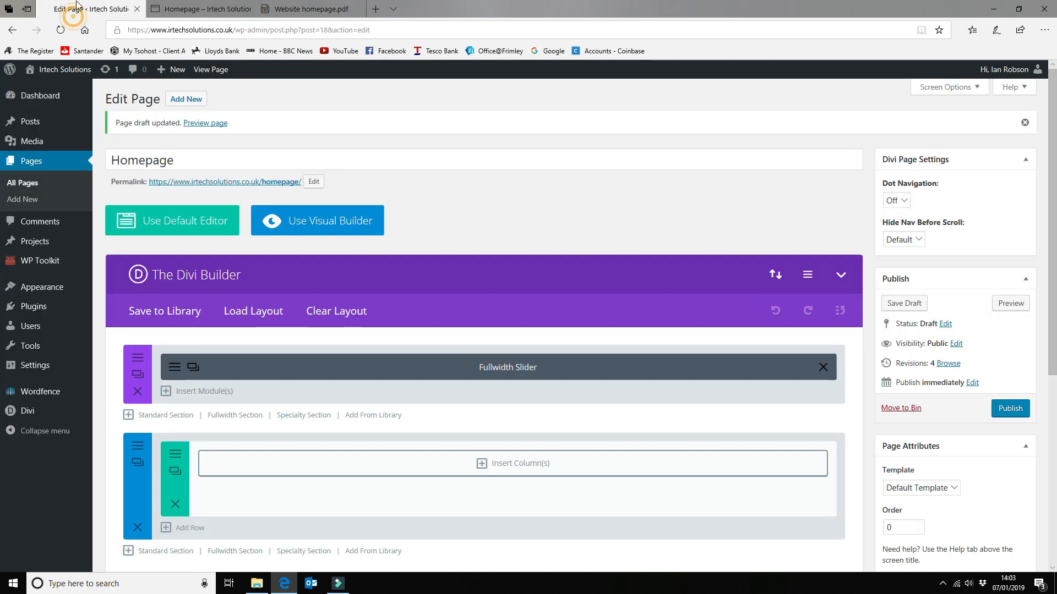
Check the section below the slider against Website homepage.pdf and the homepage preview, finishing back in the page editor.
scroll(557, 244, down, 4)
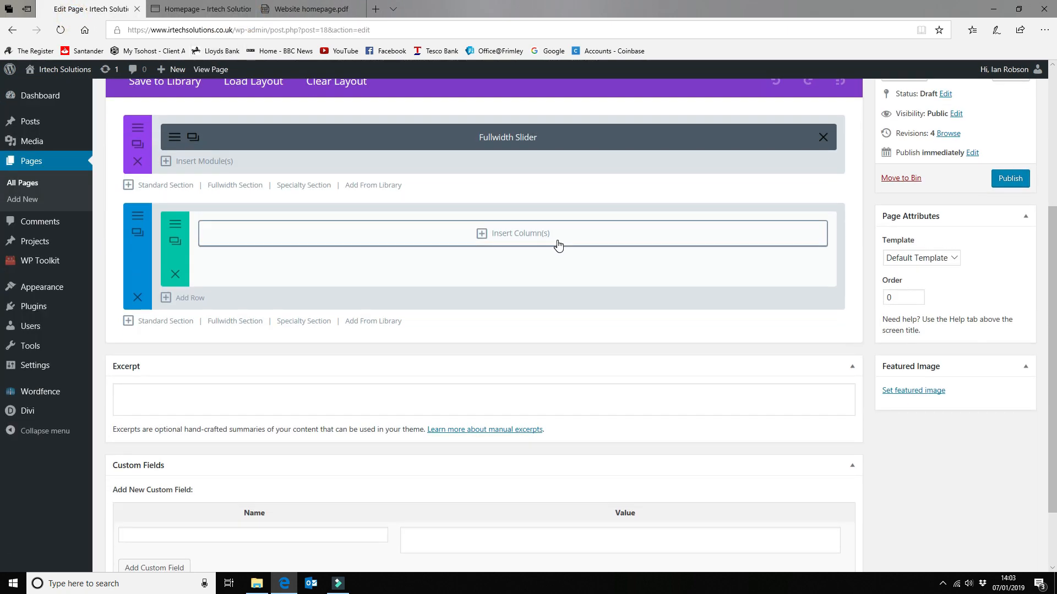
click(319, 9)
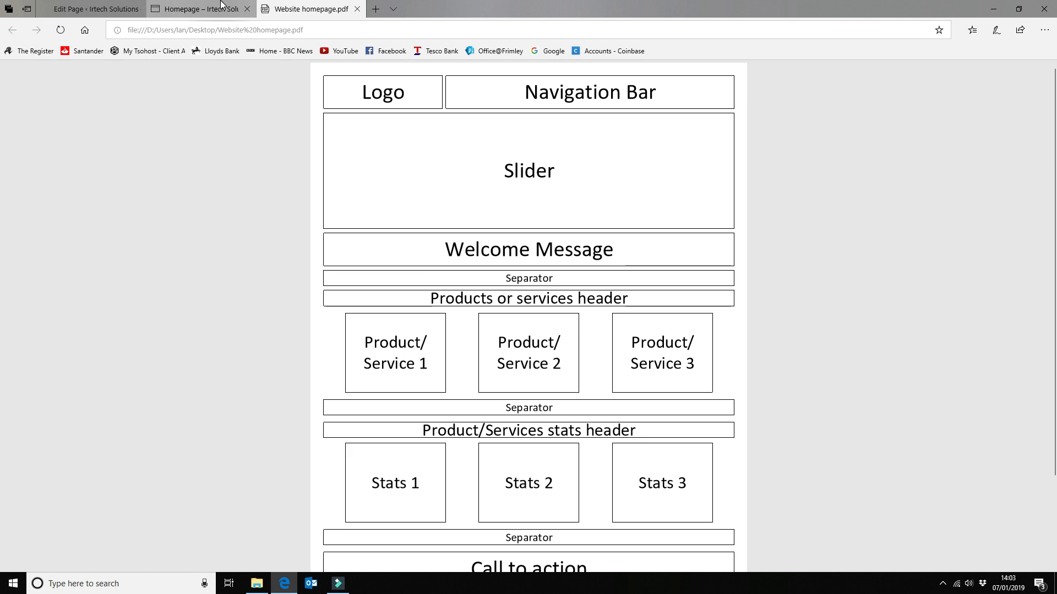
mouse_move(204, 8)
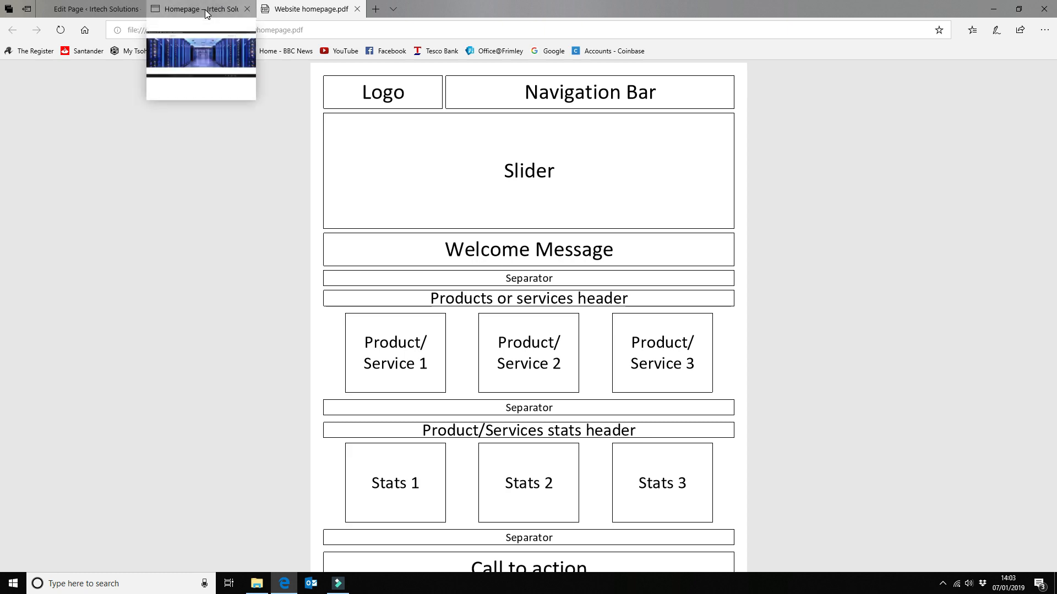
click(204, 9)
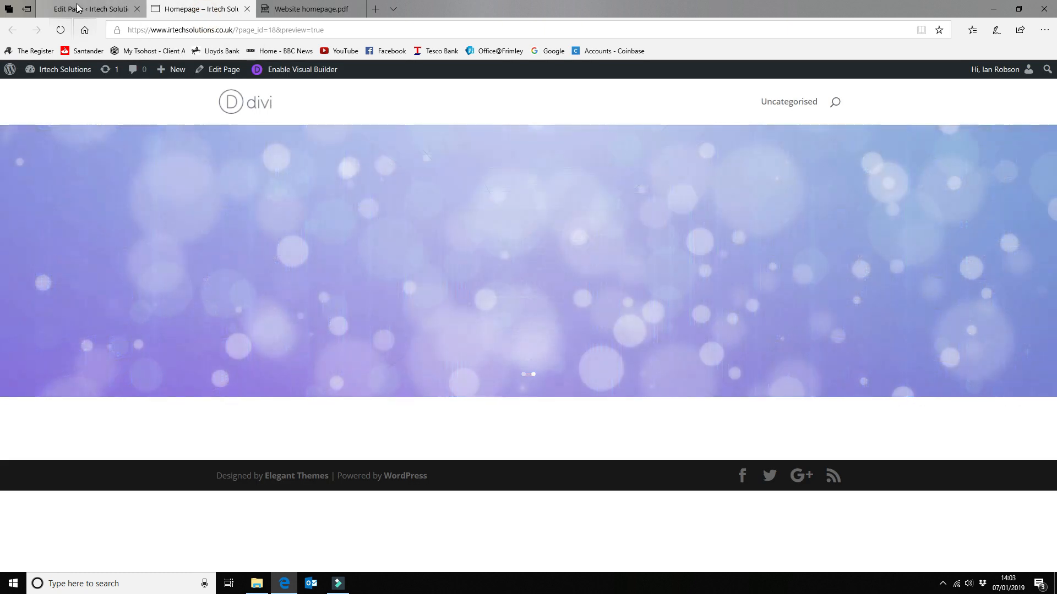
click(94, 9)
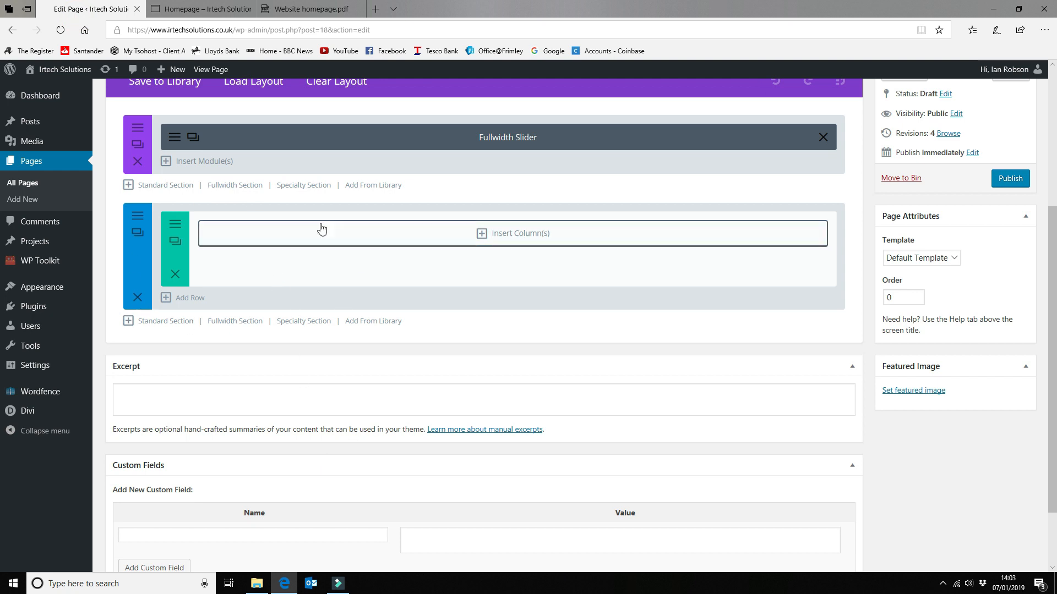
Insert a single full-width column into the empty row of the standard section below the slider.
right_click(241, 202)
click(638, 325)
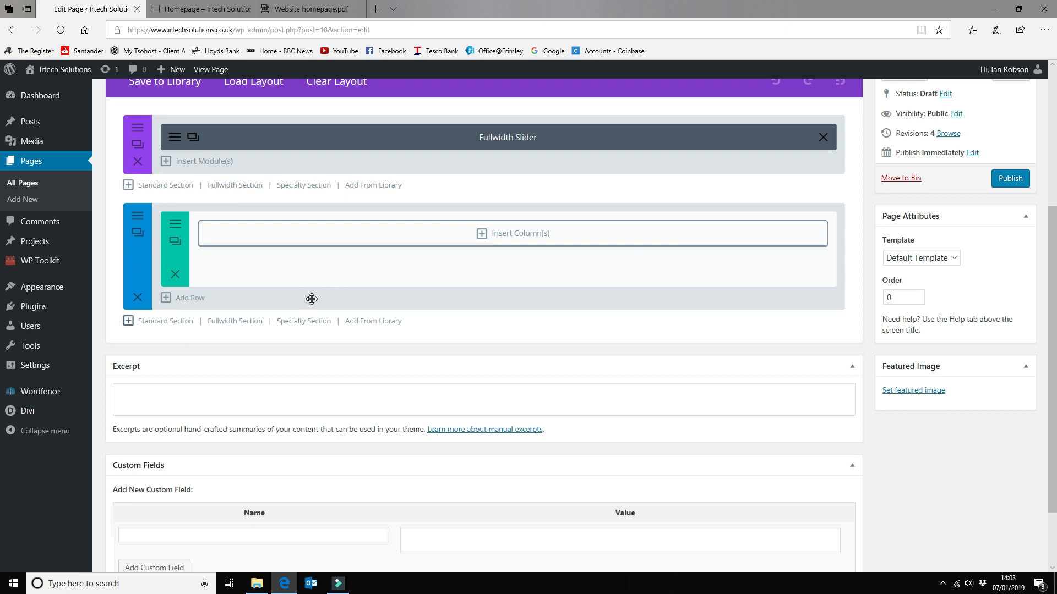
click(507, 235)
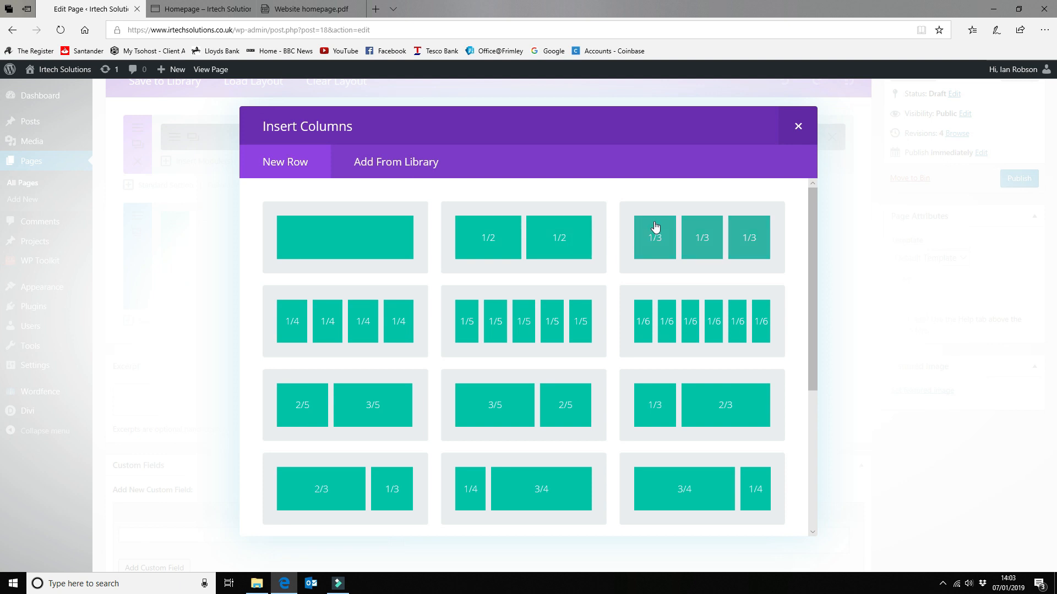
mouse_move(809, 252)
mouse_down()
mouse_move(811, 403)
mouse_move(804, 246)
mouse_up()
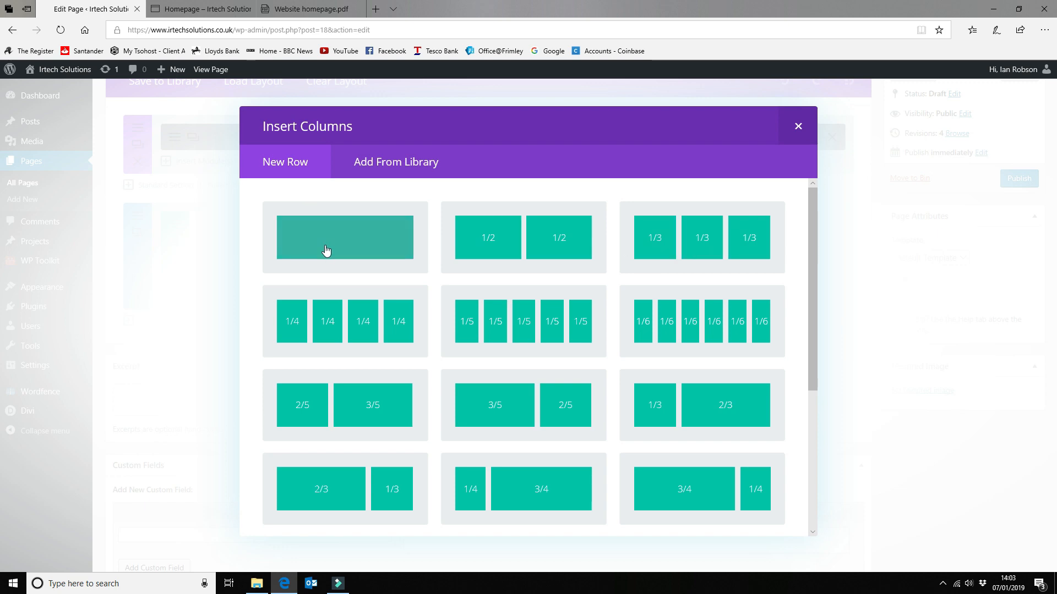
click(365, 243)
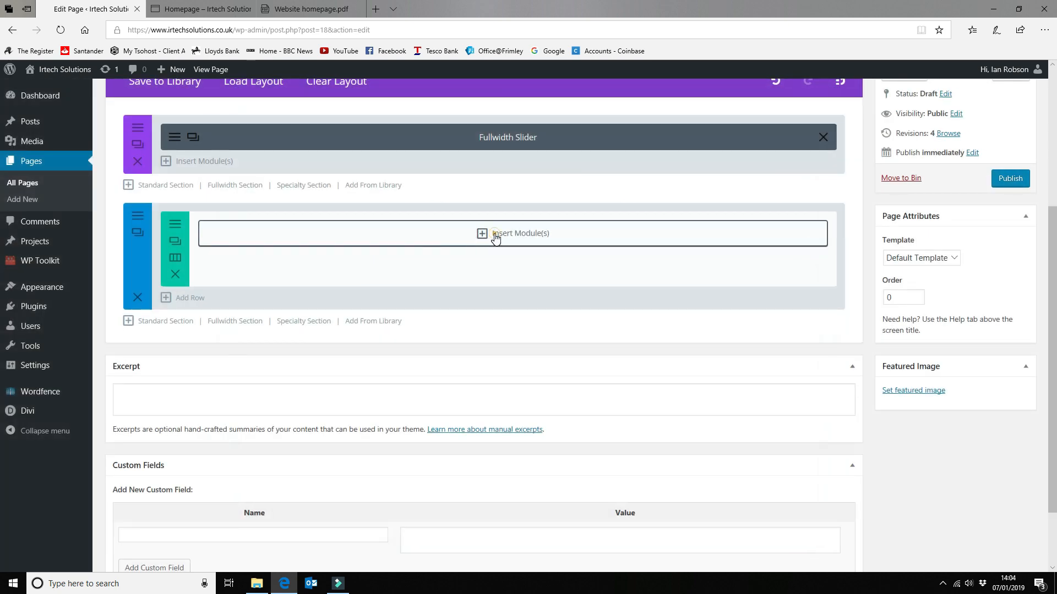
Insert a Text module into the row below the slider and enter "Welcome to our website" as its content.
click(494, 237)
scroll(466, 236, down, 3)
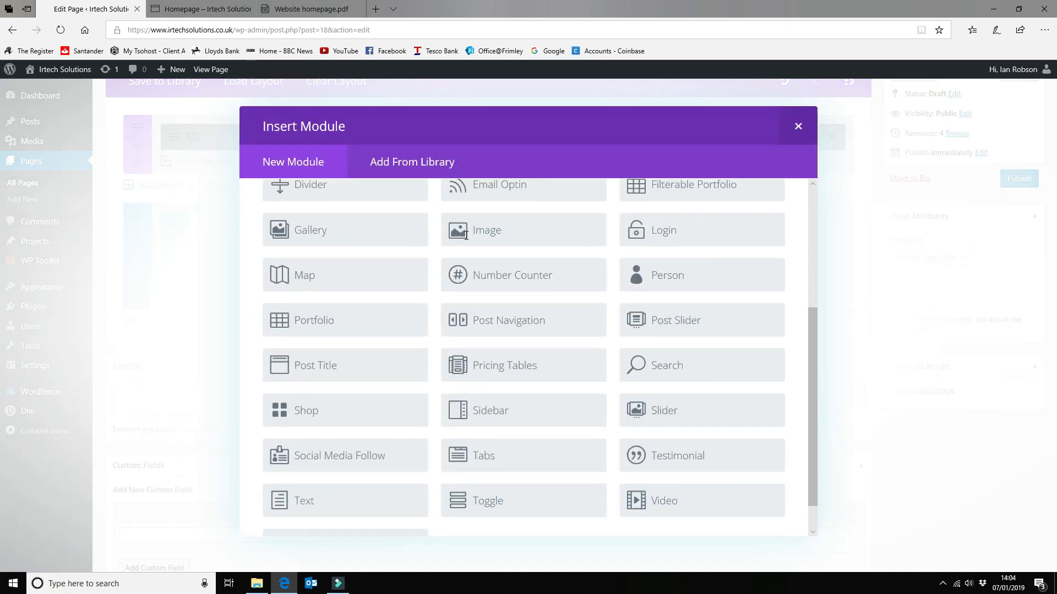
scroll(466, 235, down, 1)
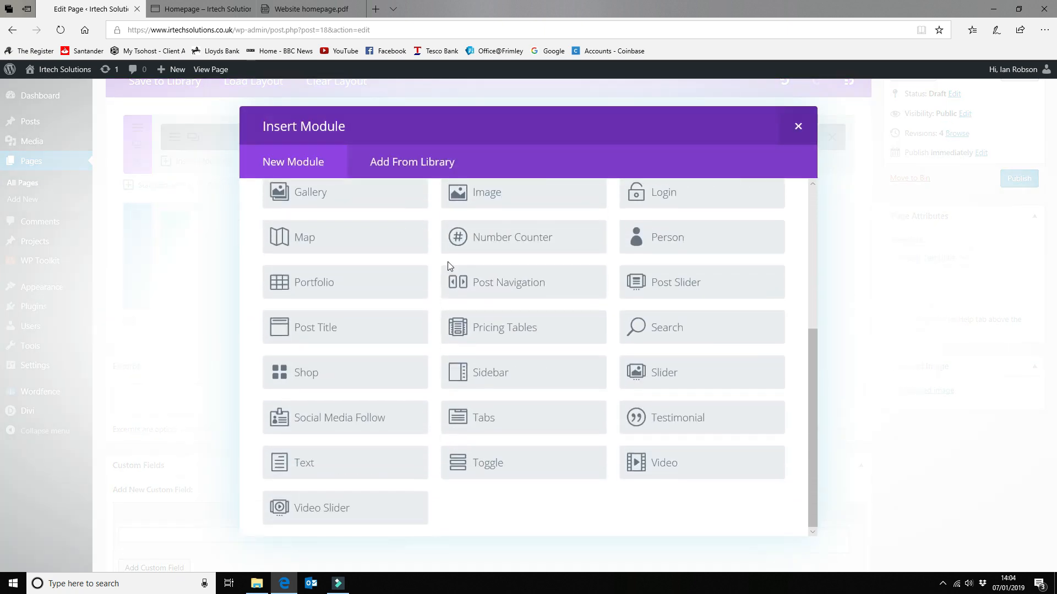
click(315, 466)
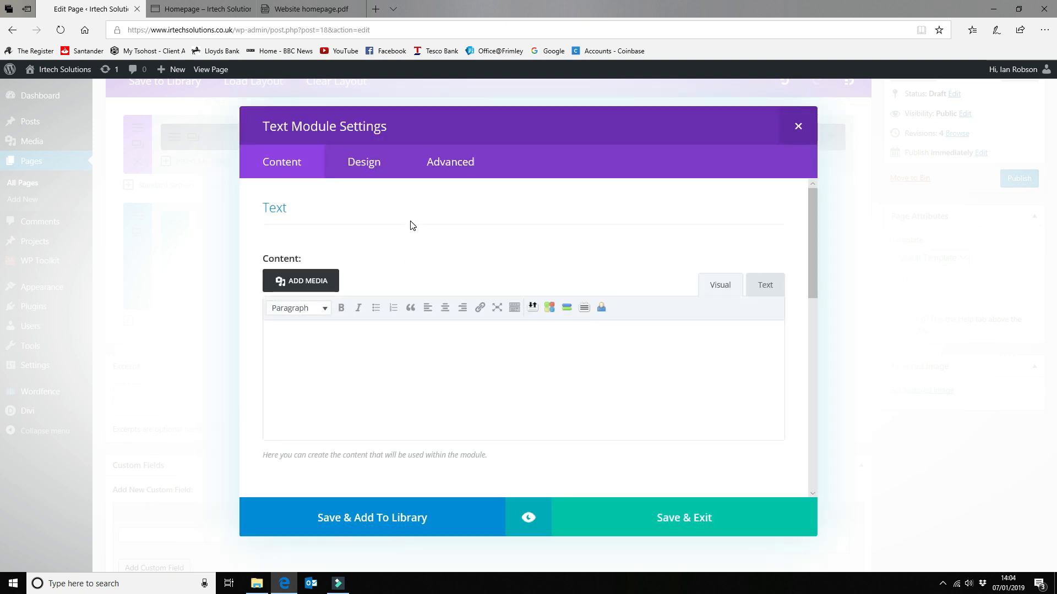
click(379, 354)
text(om)
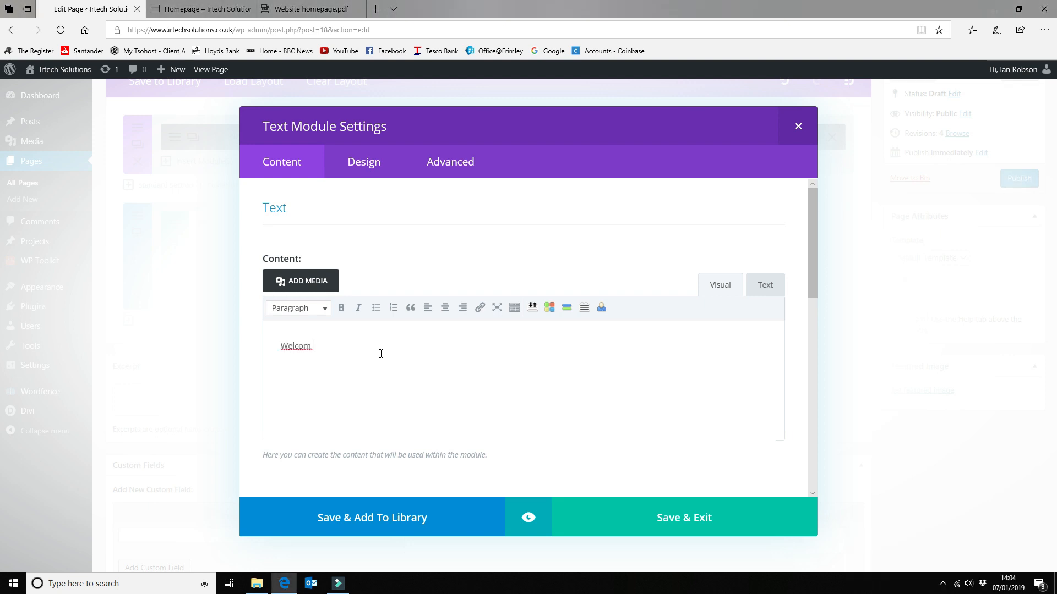
text( our)
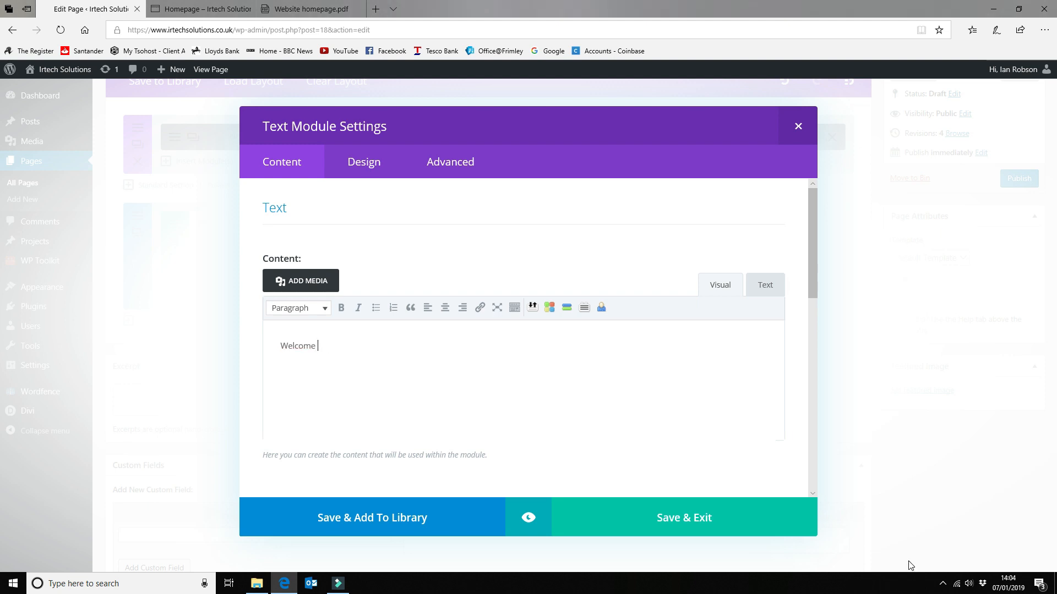
text(to our website)
Centre the welcome text, format it as Heading 1, and save the text module.
drag(278, 350, 372, 346)
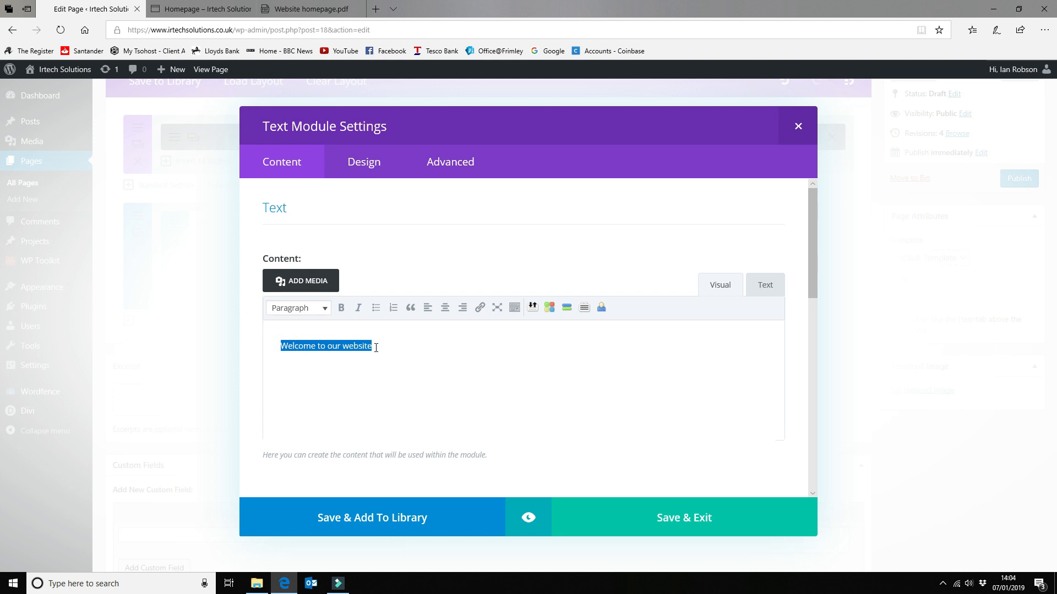
click(445, 312)
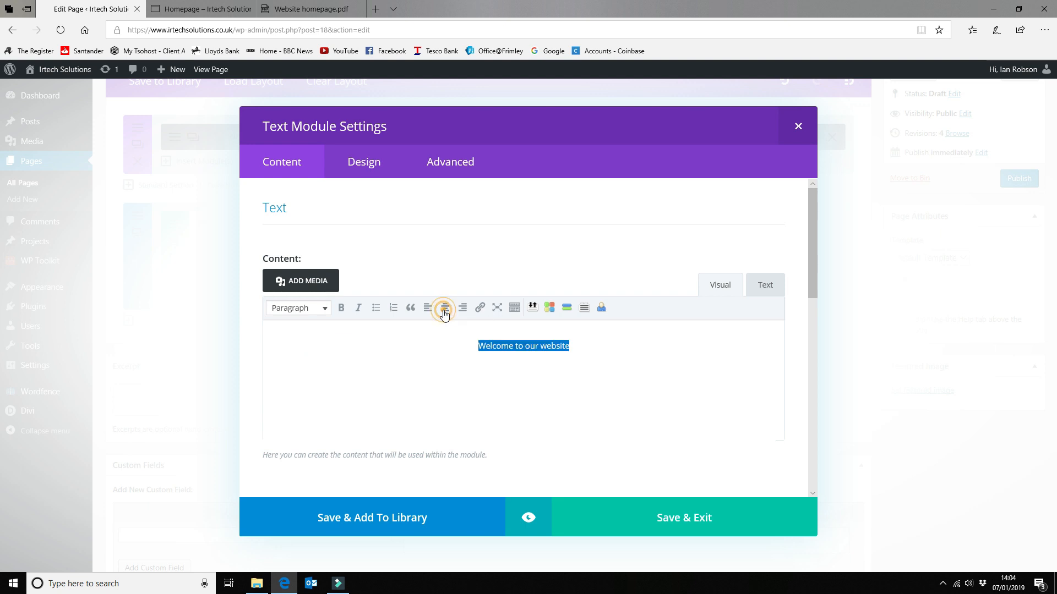
click(325, 311)
click(316, 351)
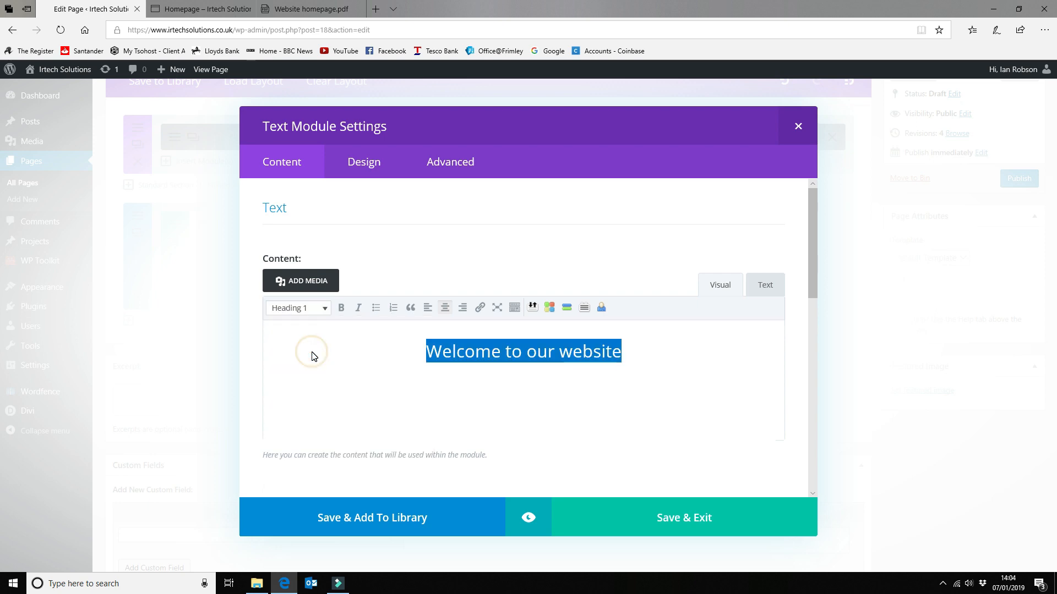
click(664, 370)
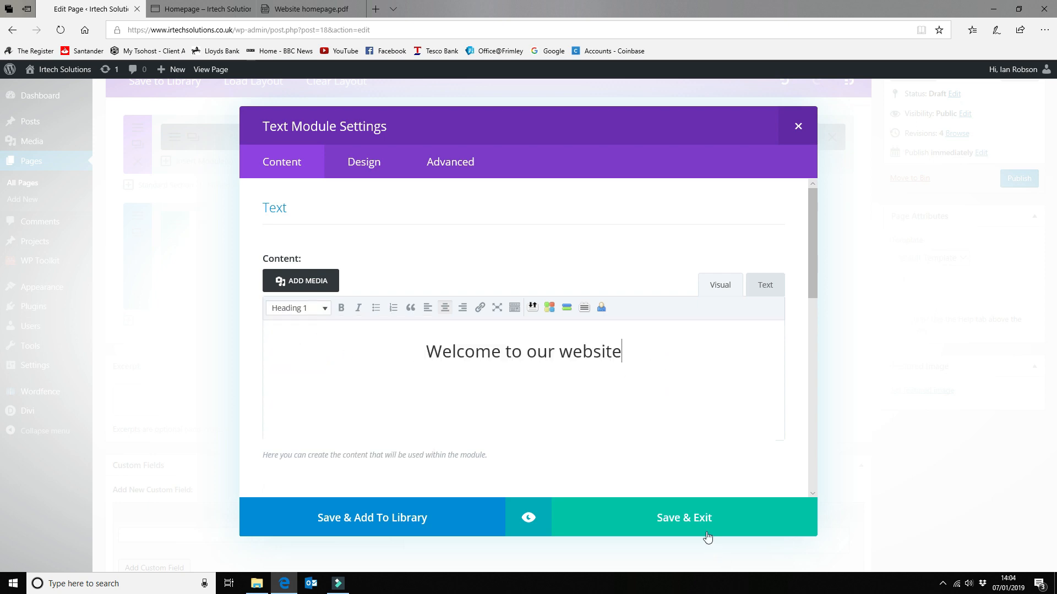
click(667, 519)
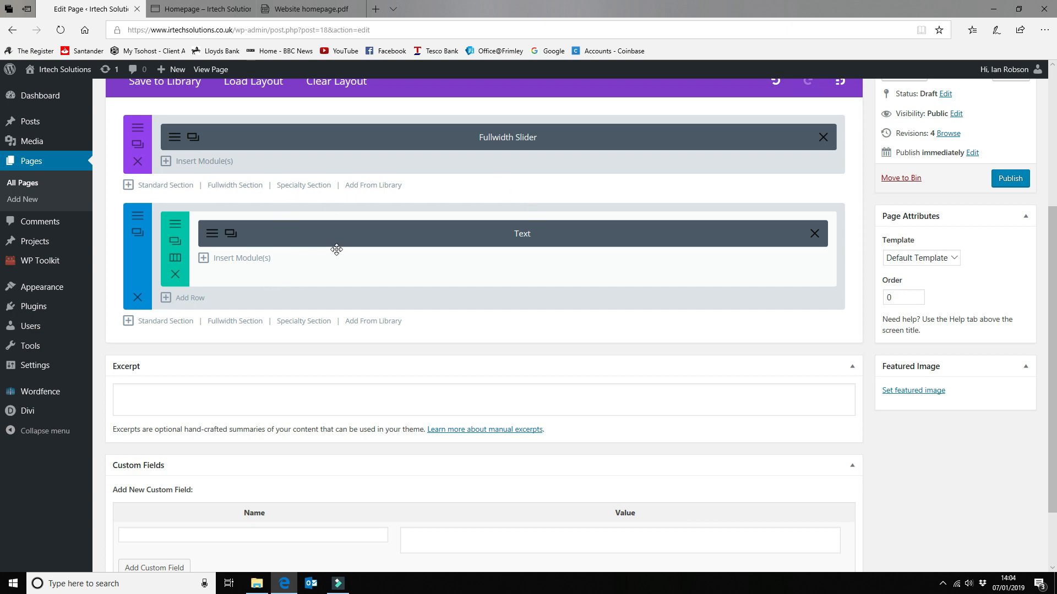
Check Website homepage.pdf for the element below the welcome message and view the homepage preview, finishing back in the page editor.
click(317, 10)
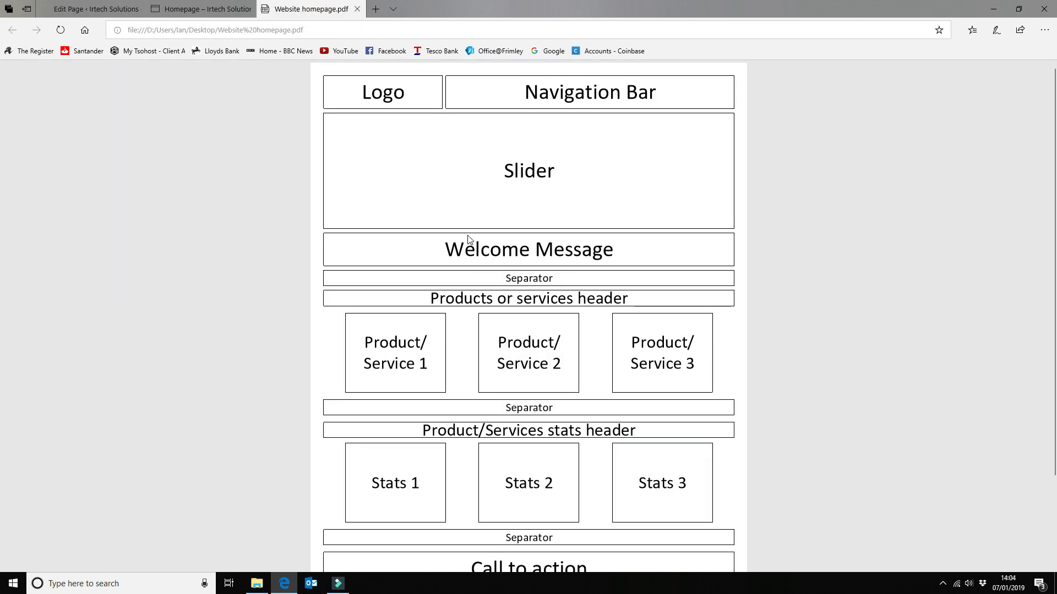
click(205, 9)
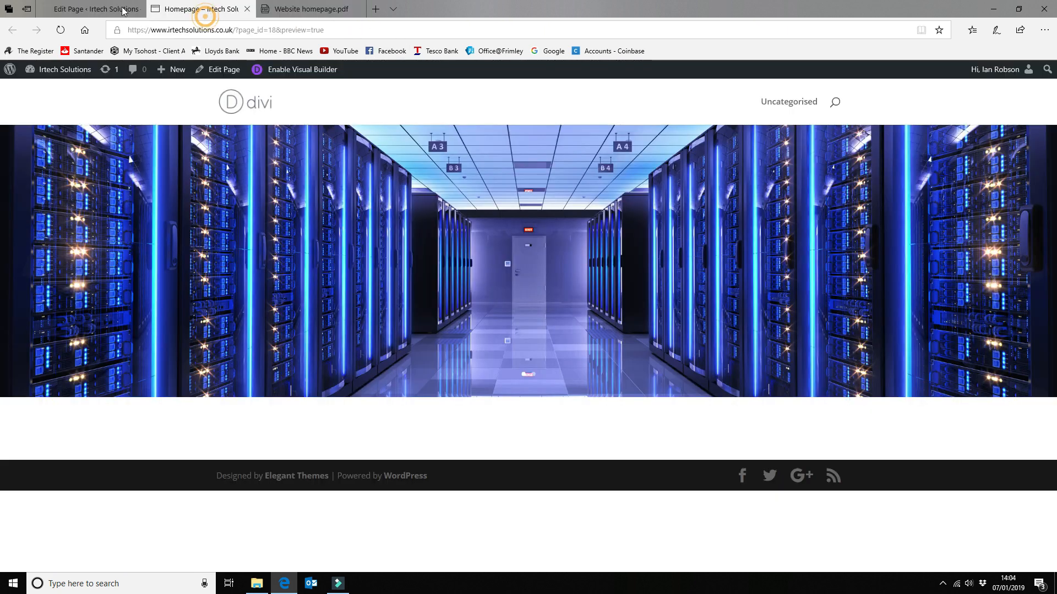
click(121, 10)
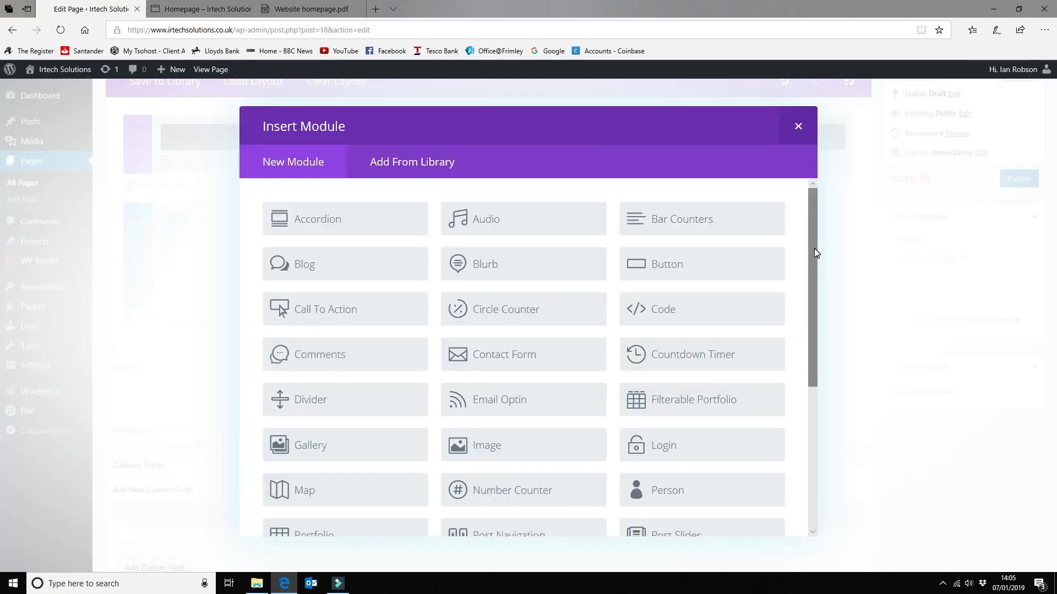
Insert a Divider module below the welcome text and review its content settings.
click(813, 249)
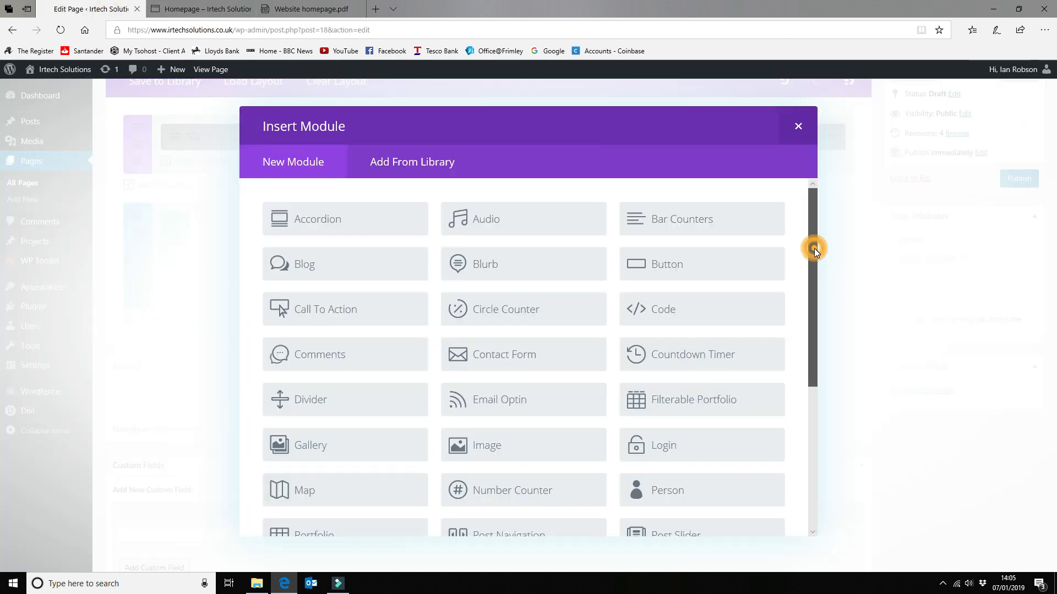
click(292, 398)
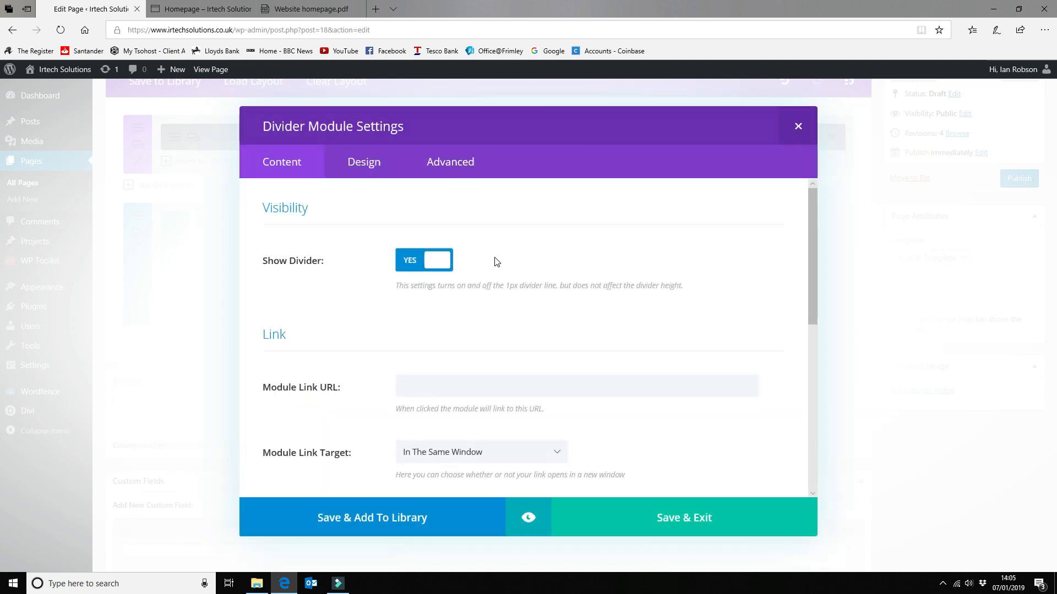
scroll(513, 308, down, 5)
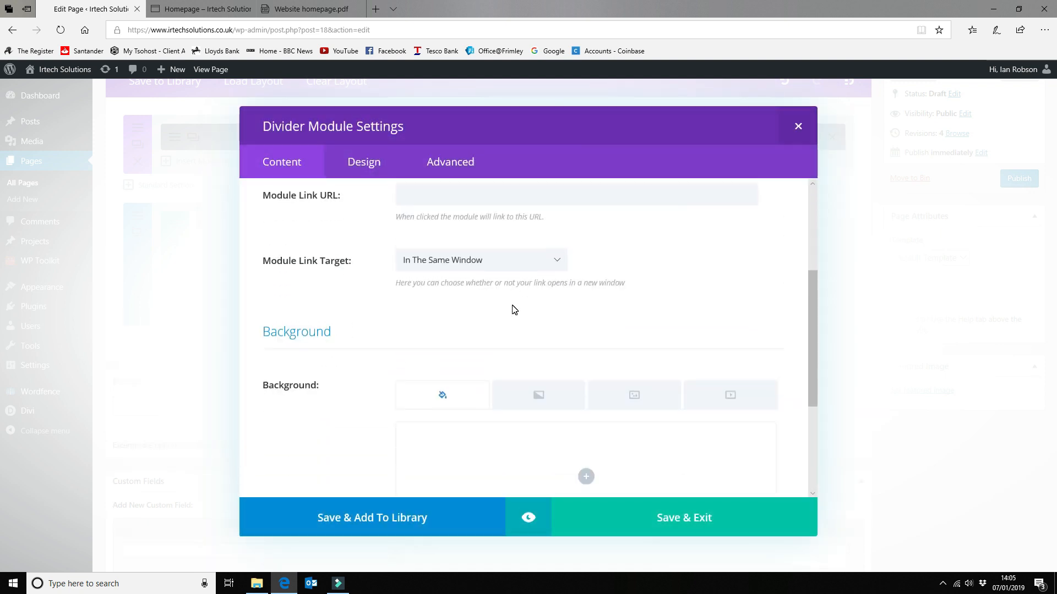
scroll(498, 349, down, 1)
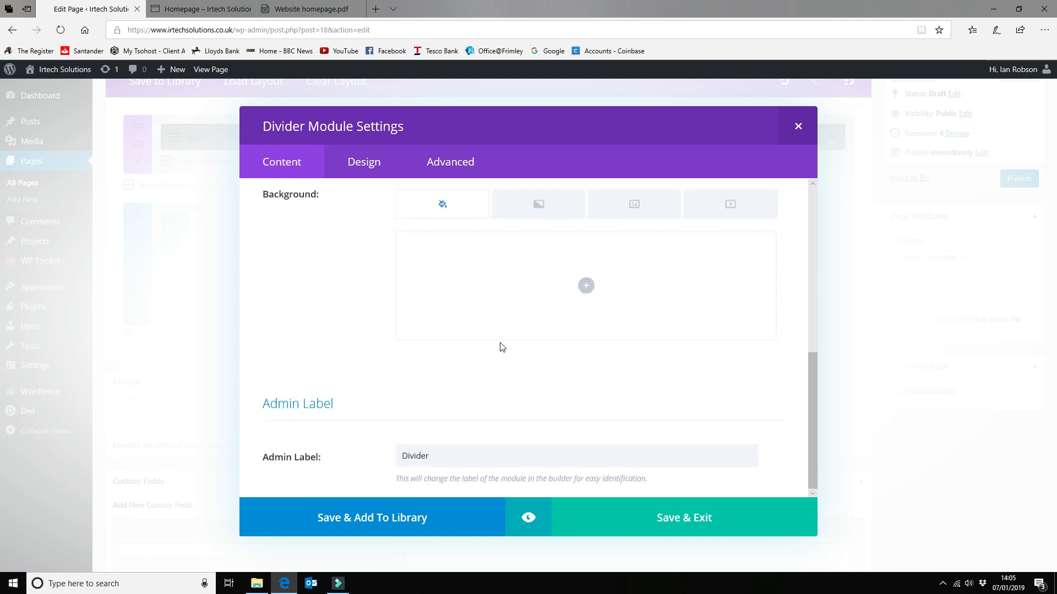
scroll(479, 319, up, 5)
scroll(456, 288, up, 3)
Set the divider line's colour to the purple swatch, #8300e9, in its design settings.
click(360, 162)
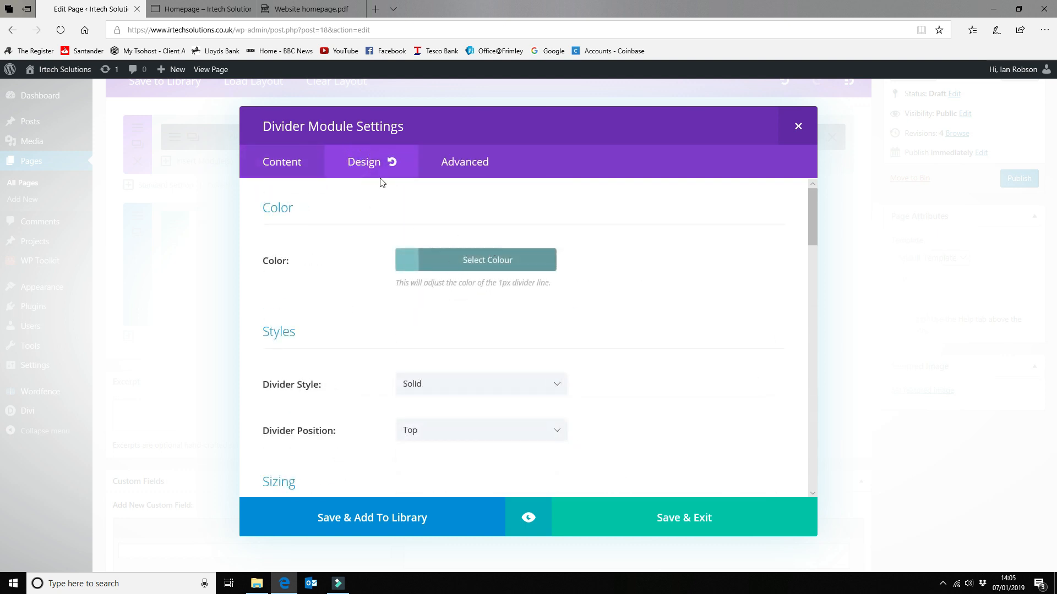
click(492, 260)
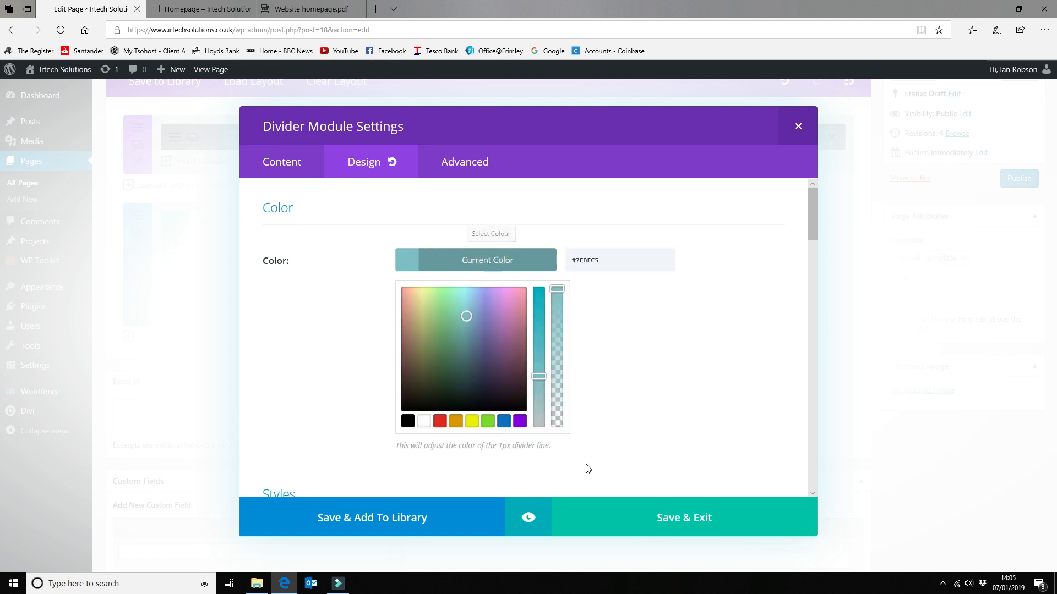
click(520, 422)
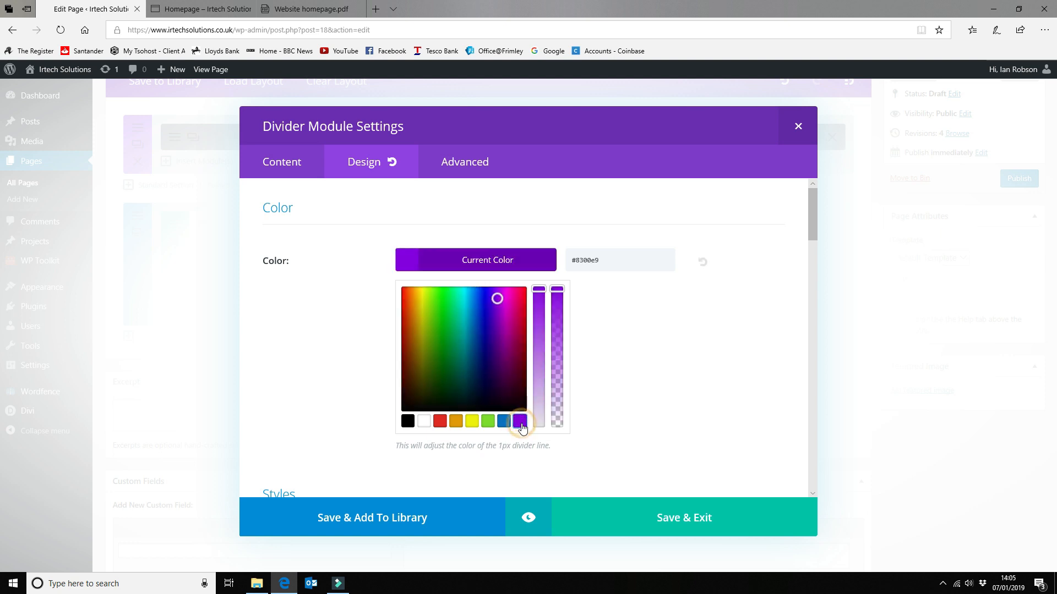
Review the divider style options and set the divider weight to 5.
scroll(677, 328, down, 3)
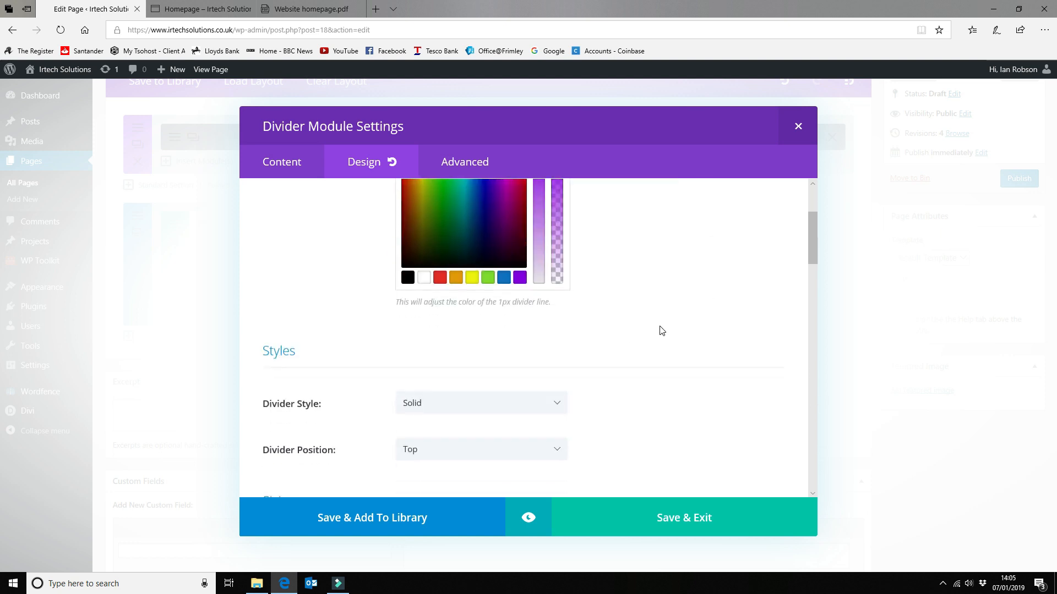
scroll(662, 330, down, 1)
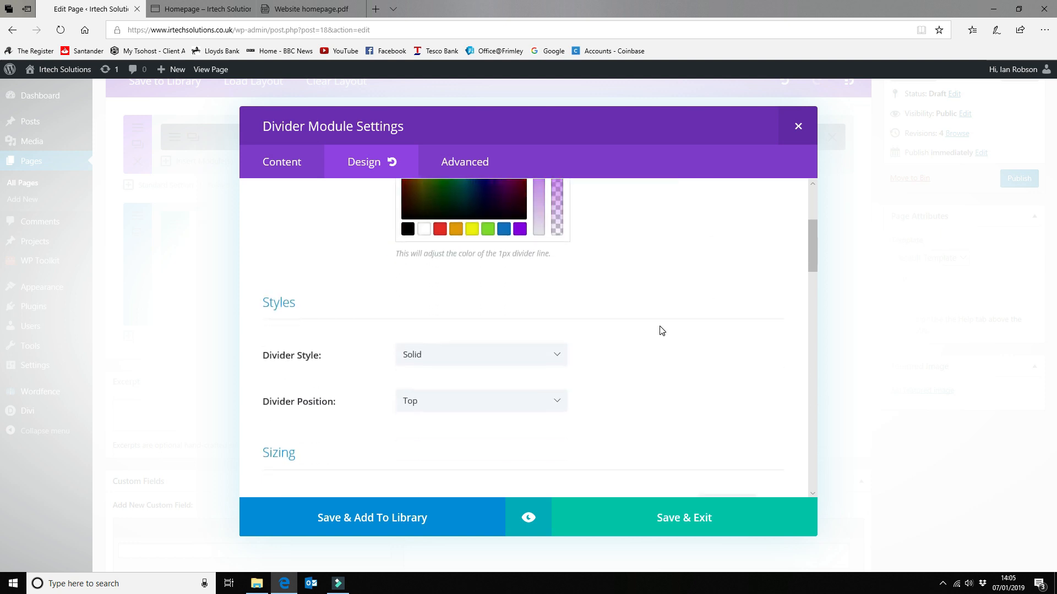
click(437, 362)
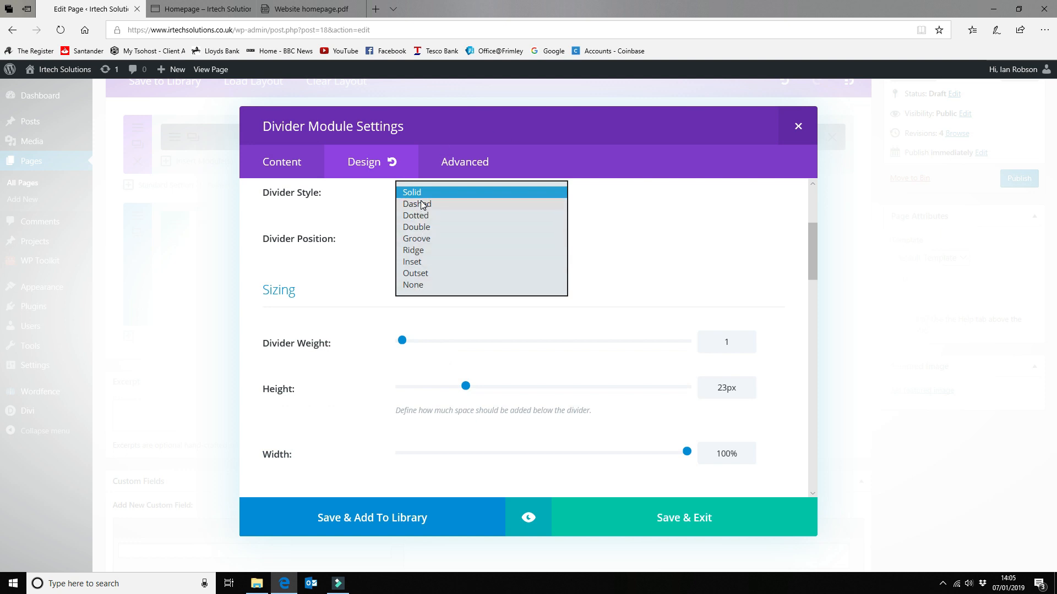
click(696, 269)
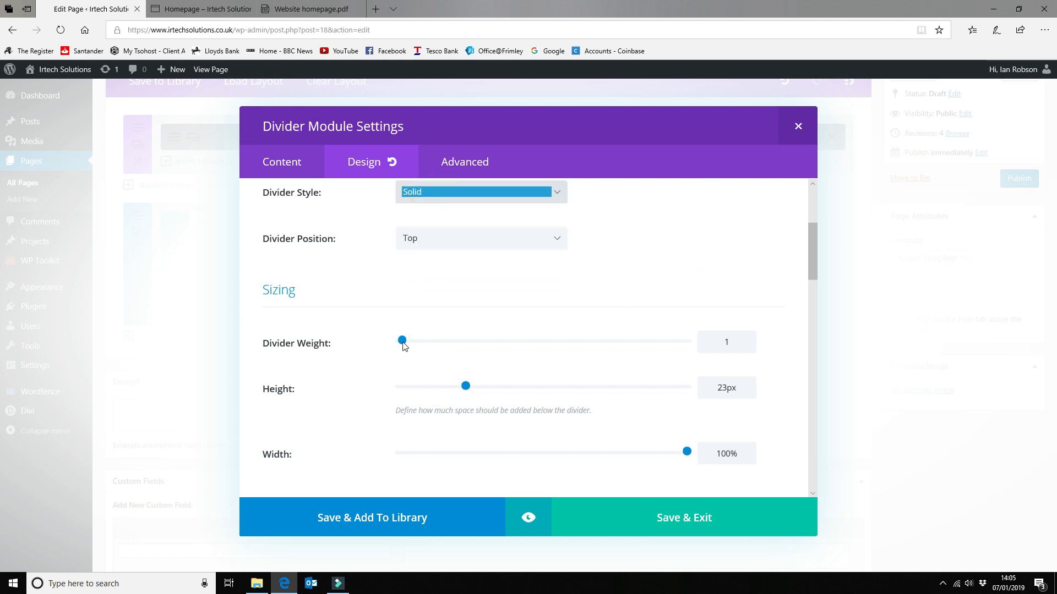
drag(402, 342, 413, 341)
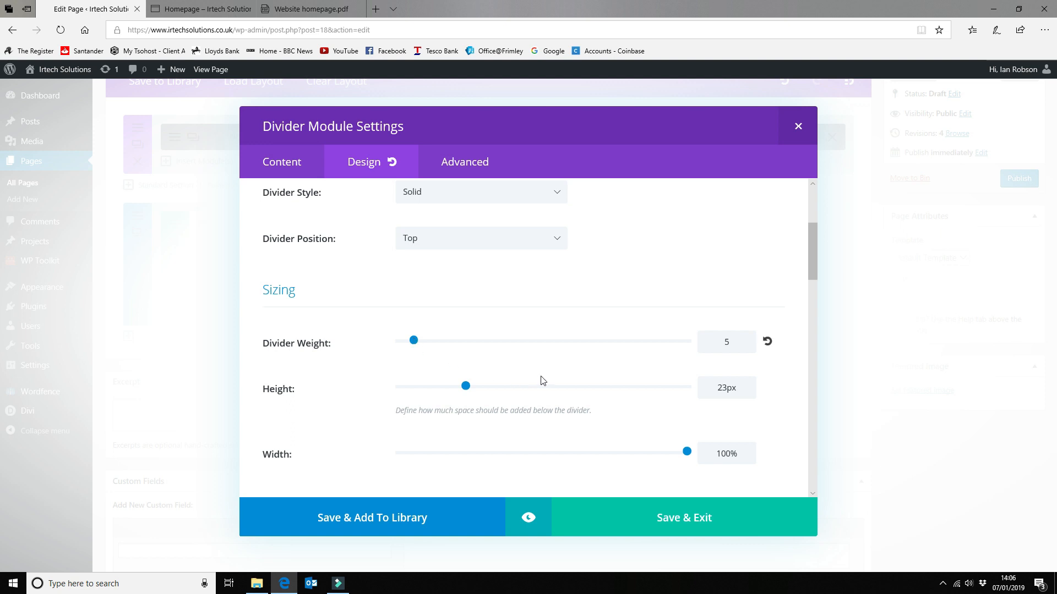
Try reducing the divider's width to 75% and return it to 100%.
scroll(541, 408, down, 2)
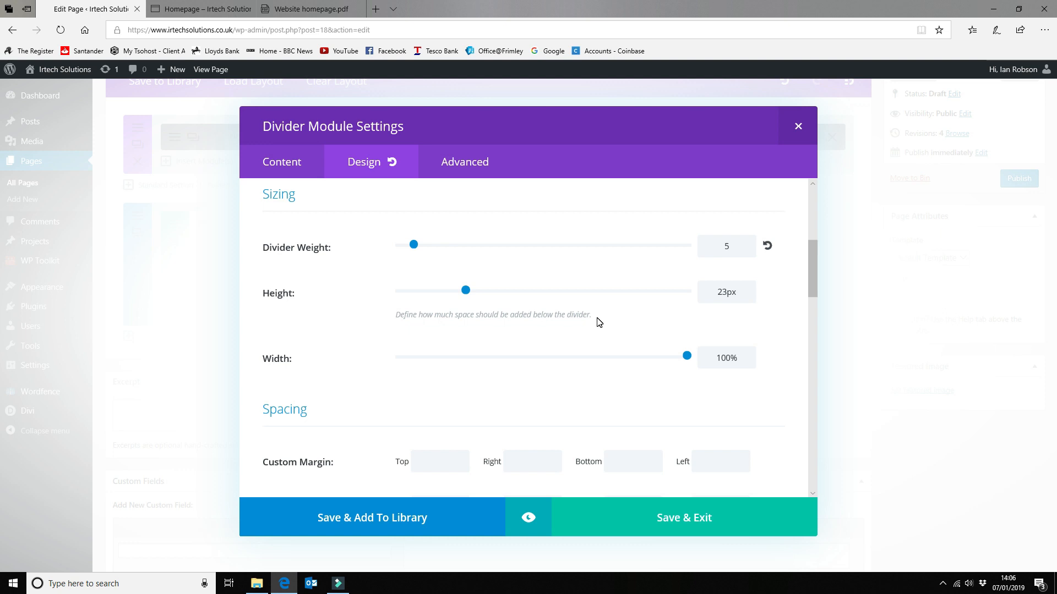
double_click(708, 291)
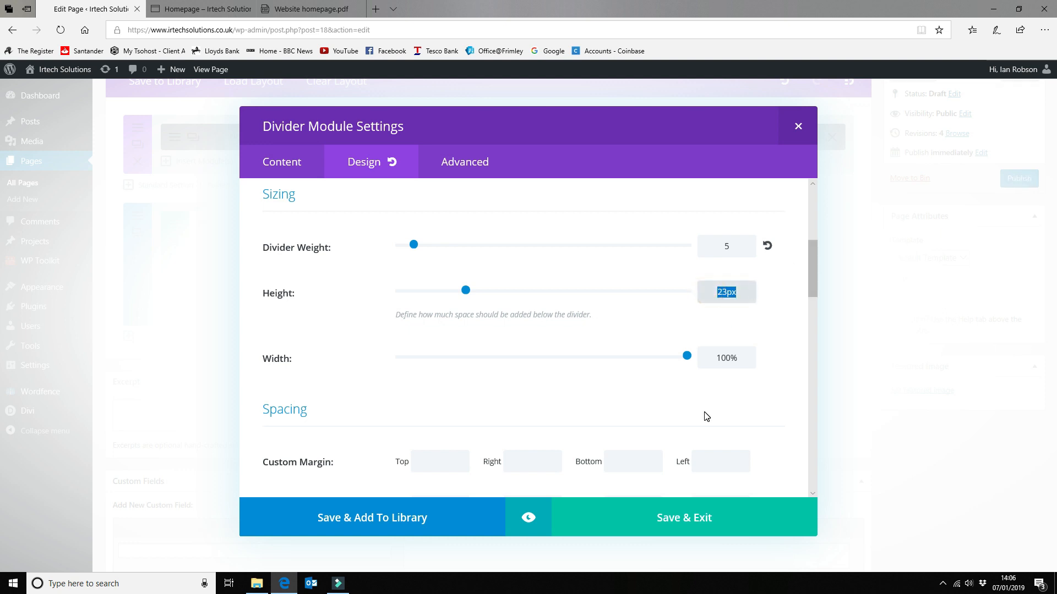
double_click(719, 358)
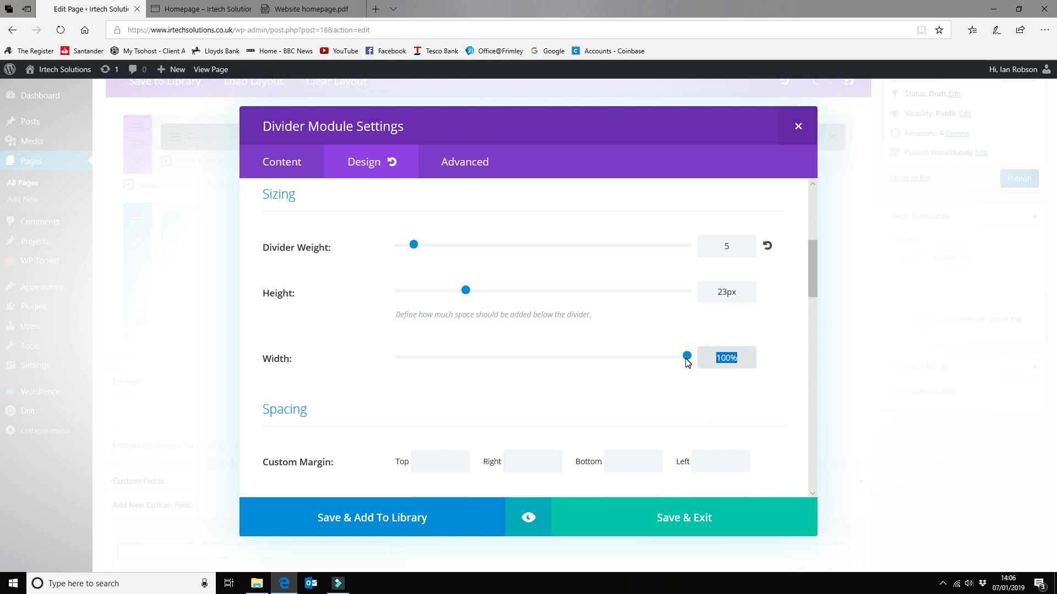
drag(684, 356, 615, 355)
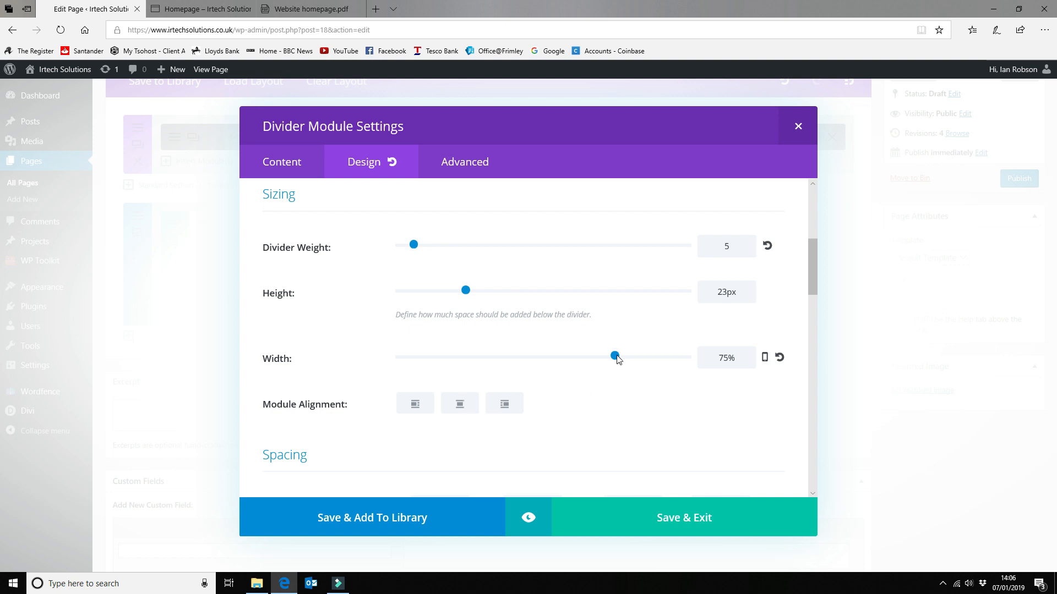
drag(616, 356, 697, 361)
Review the divider's remaining spacing, filter and animation settings, and save the divider module.
scroll(686, 384, down, 5)
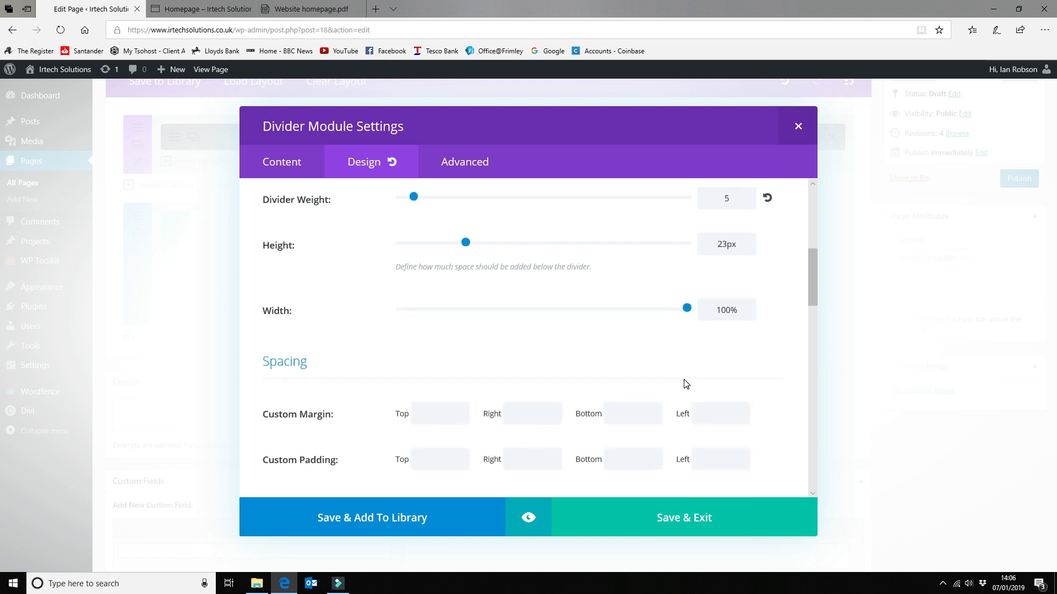
scroll(686, 384, down, 10)
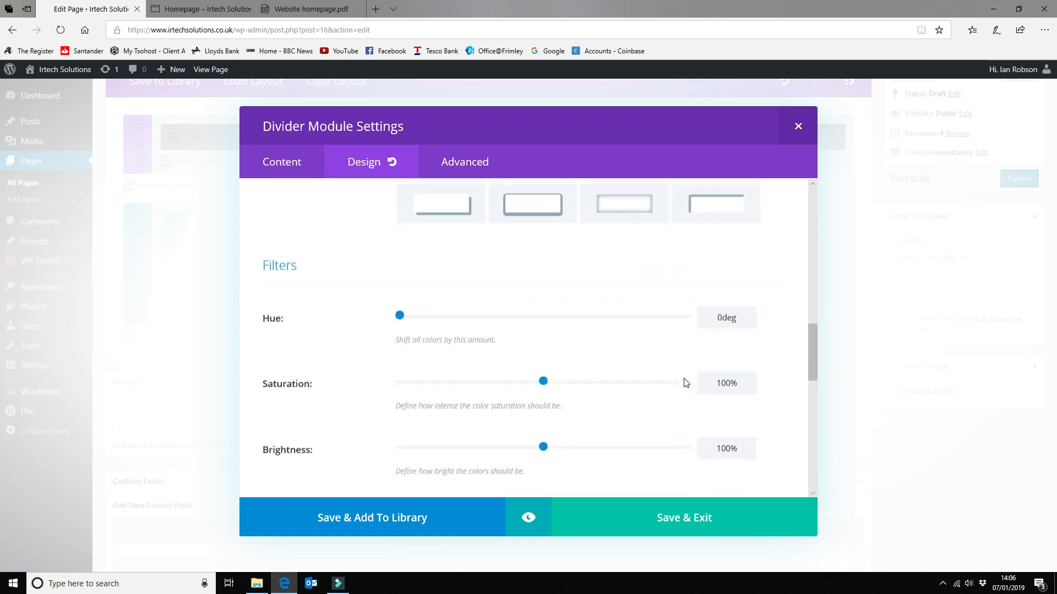
scroll(665, 433, down, 3)
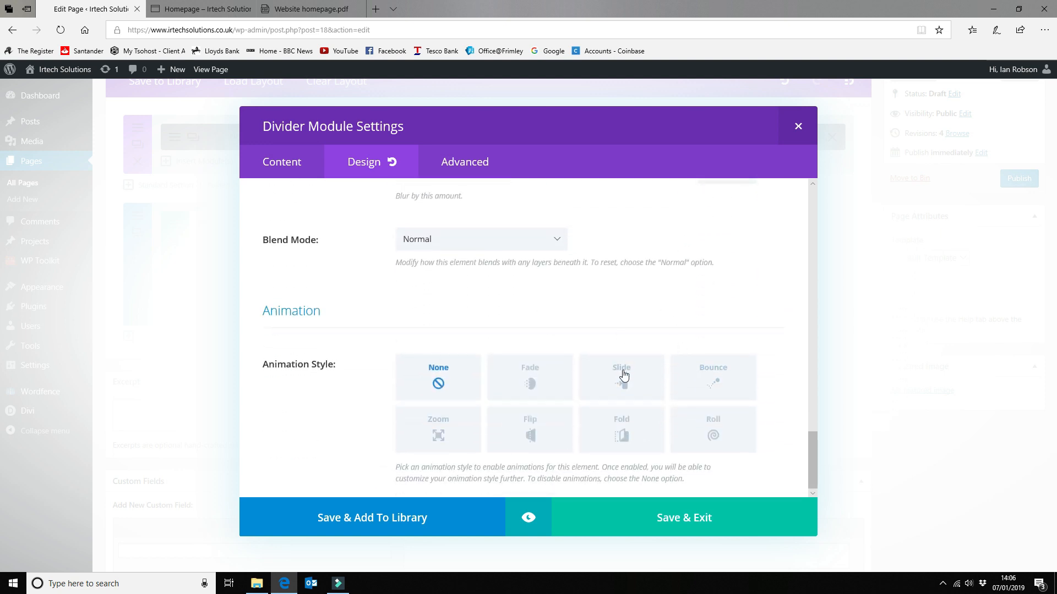
scroll(621, 363, up, 5)
scroll(623, 358, down, 5)
scroll(624, 359, down, 1)
click(673, 518)
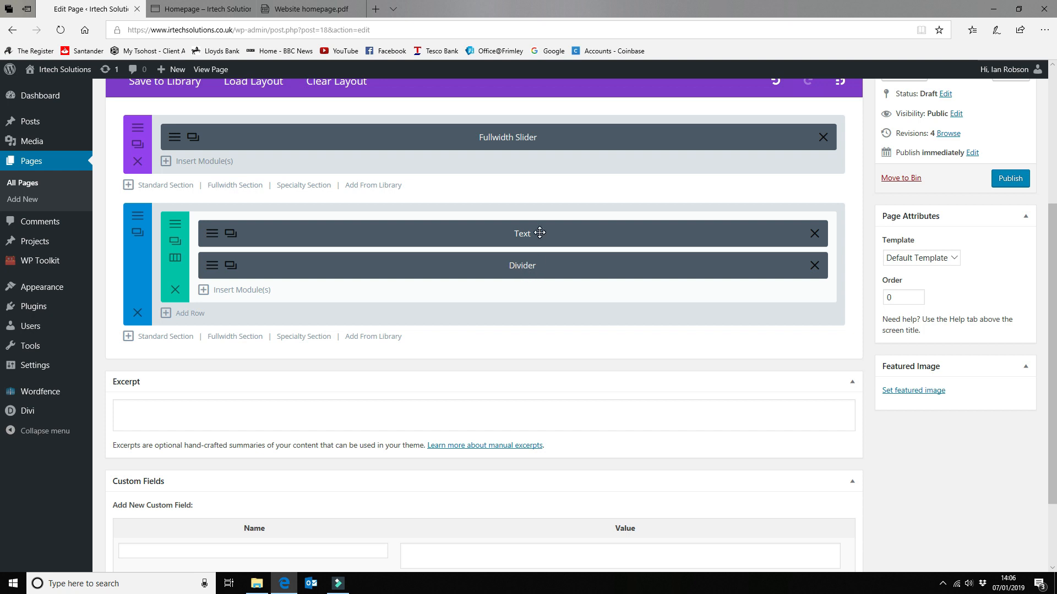
Check the products or services header in the wireframe PDF and add a Text module below the divider reading "Products and services".
click(315, 10)
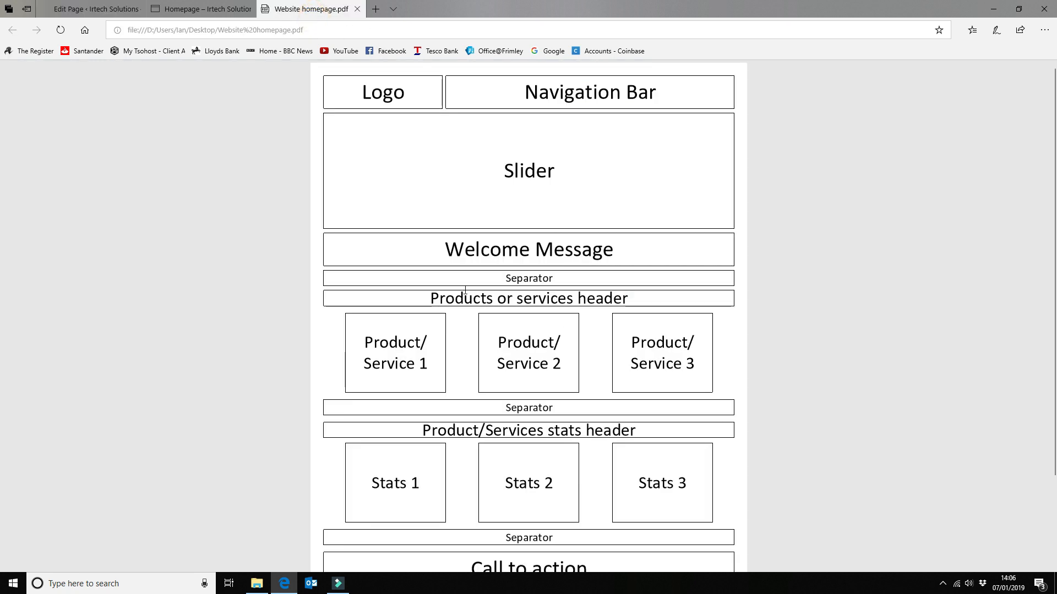
drag(430, 301, 630, 300)
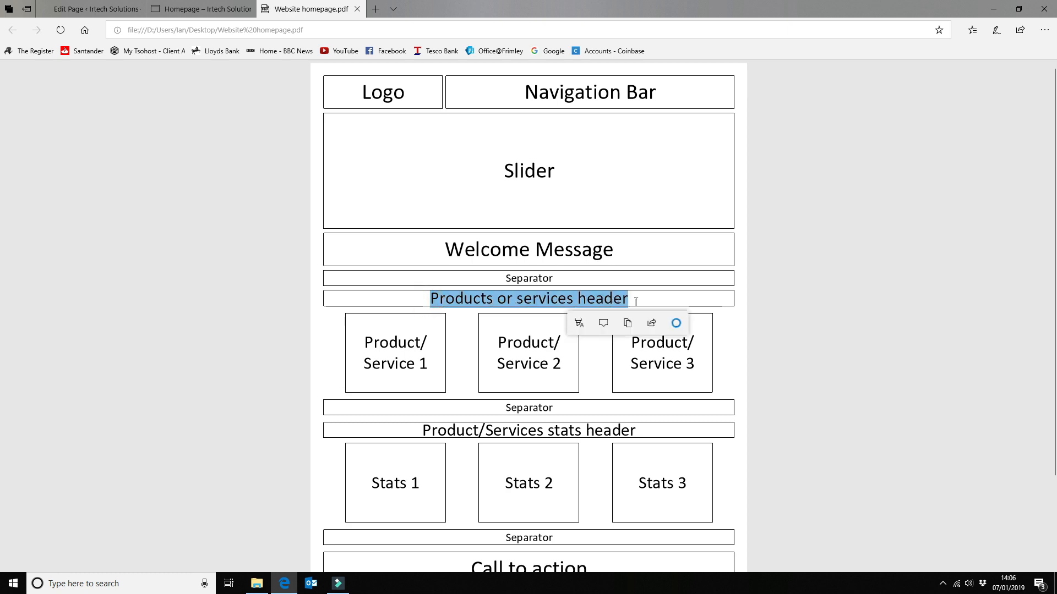
click(226, 11)
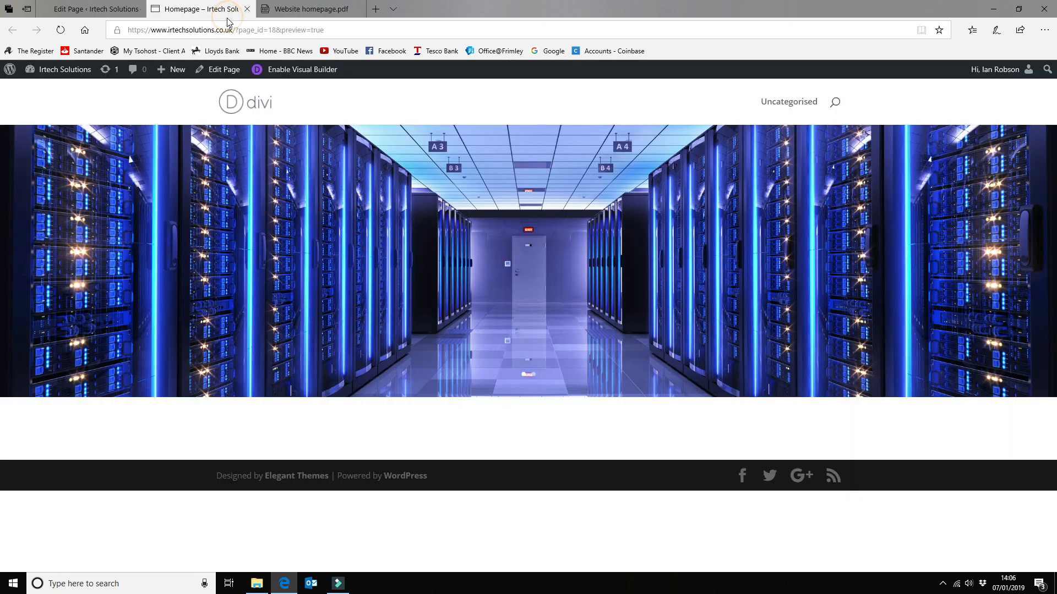
click(91, 9)
click(218, 289)
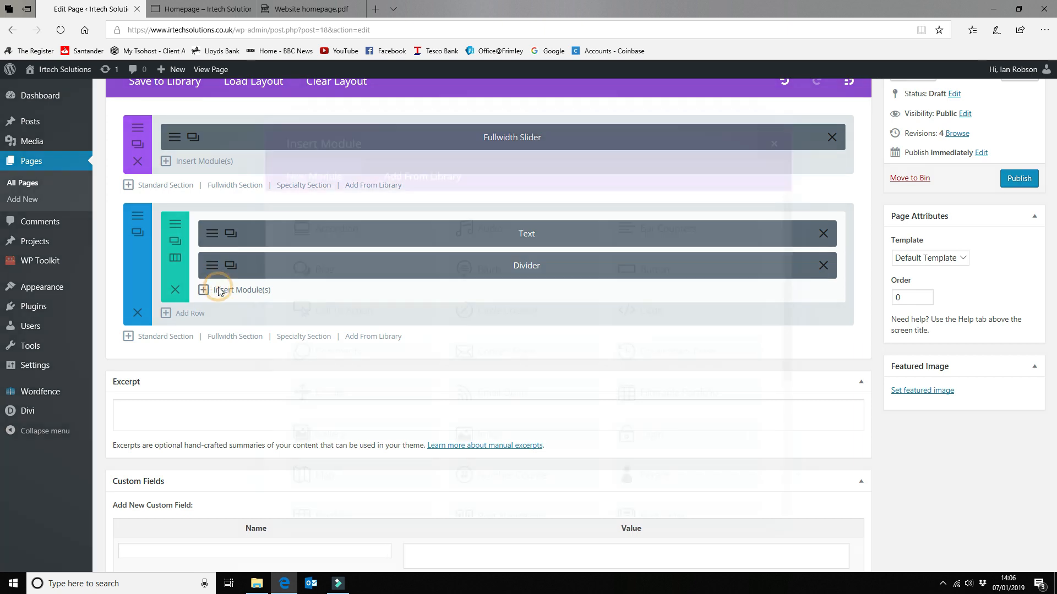
scroll(356, 471, down, 5)
click(338, 466)
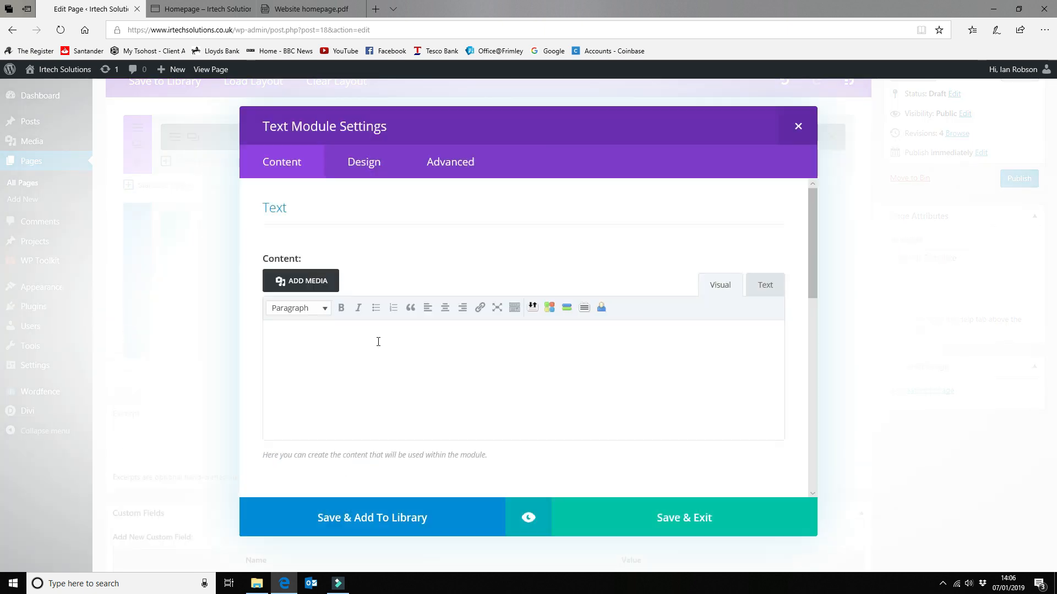
click(377, 339)
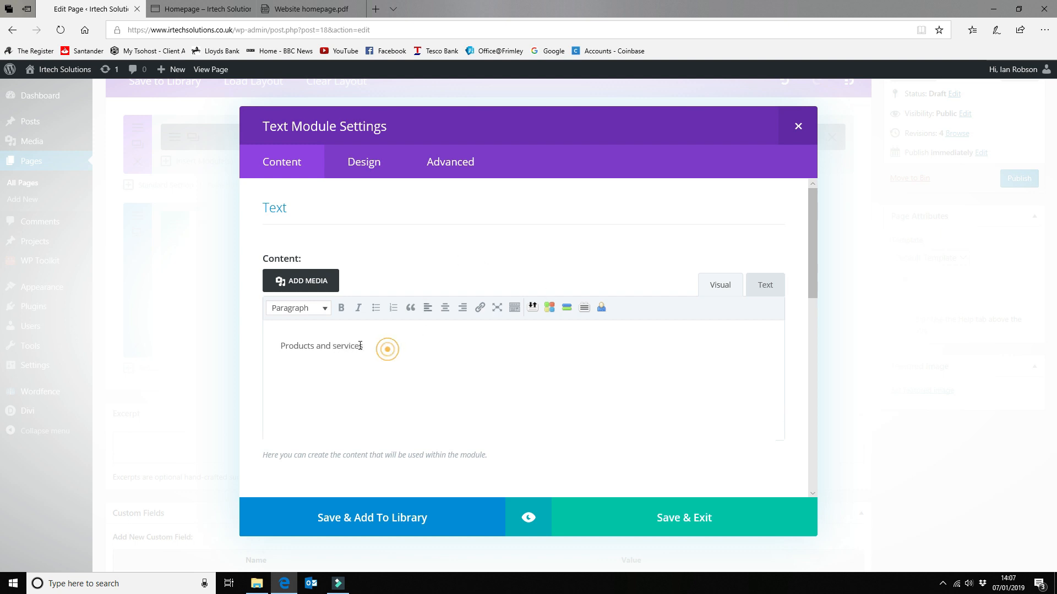
Centre the "Products and services" text, format it as Heading 2 and save the text module.
drag(384, 346, 281, 345)
click(444, 307)
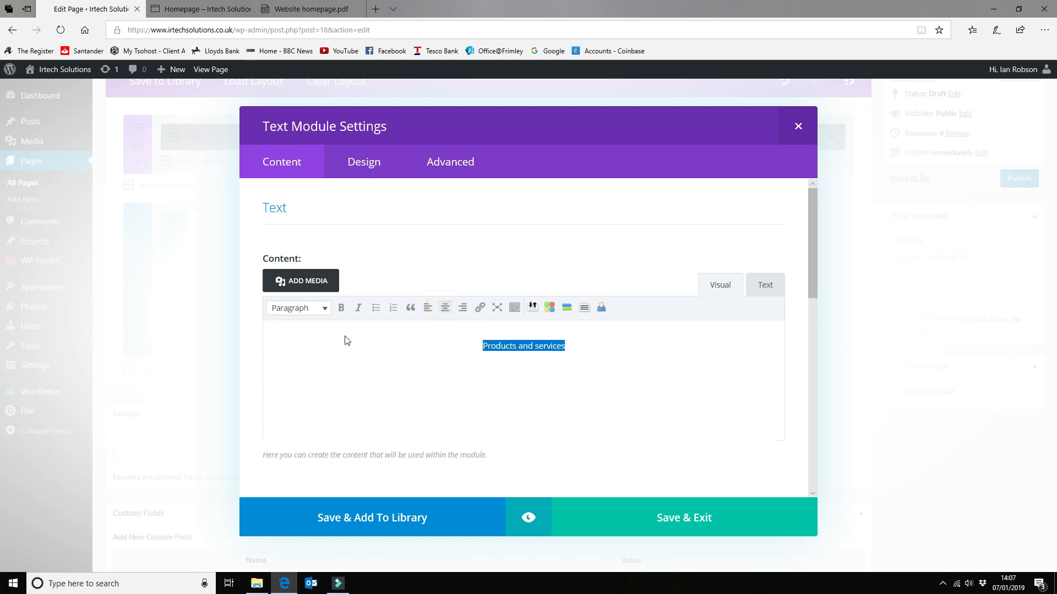
click(324, 308)
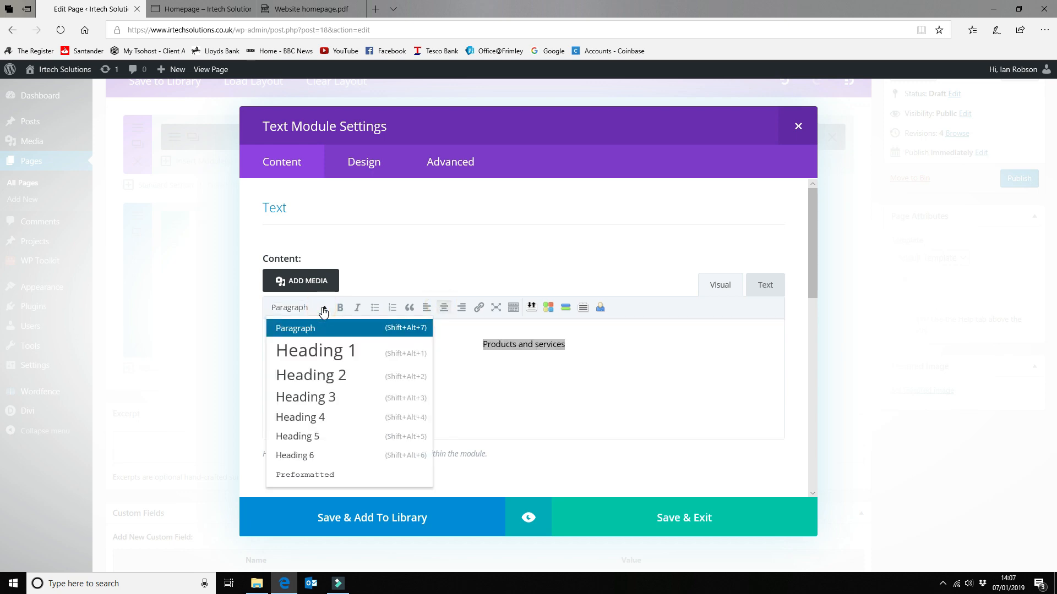
click(318, 374)
click(681, 518)
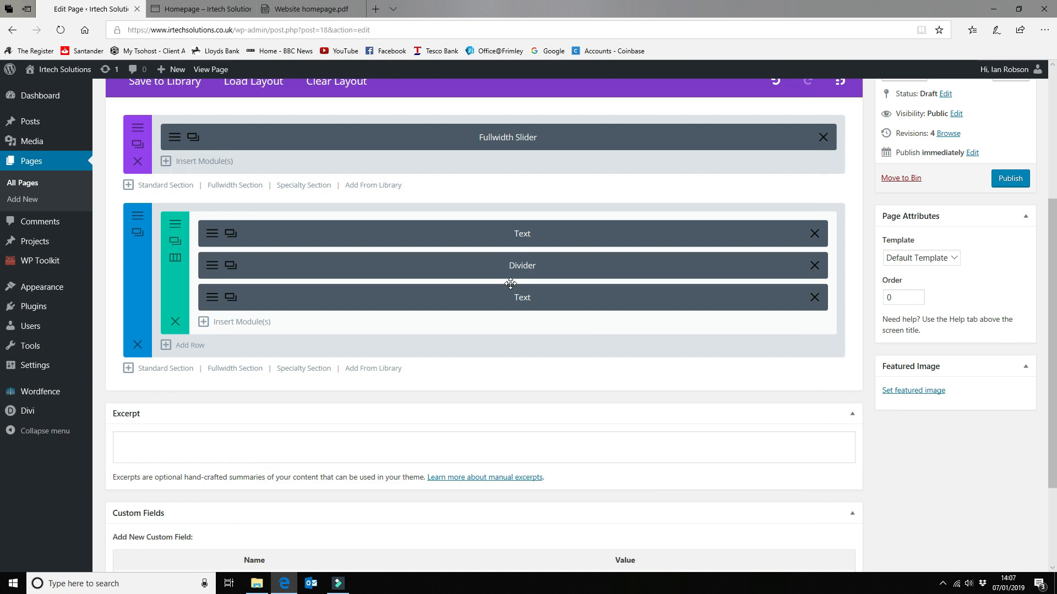
Check the product boxes in the wireframe PDF and add a row of three 1/3 columns below the header row.
click(308, 9)
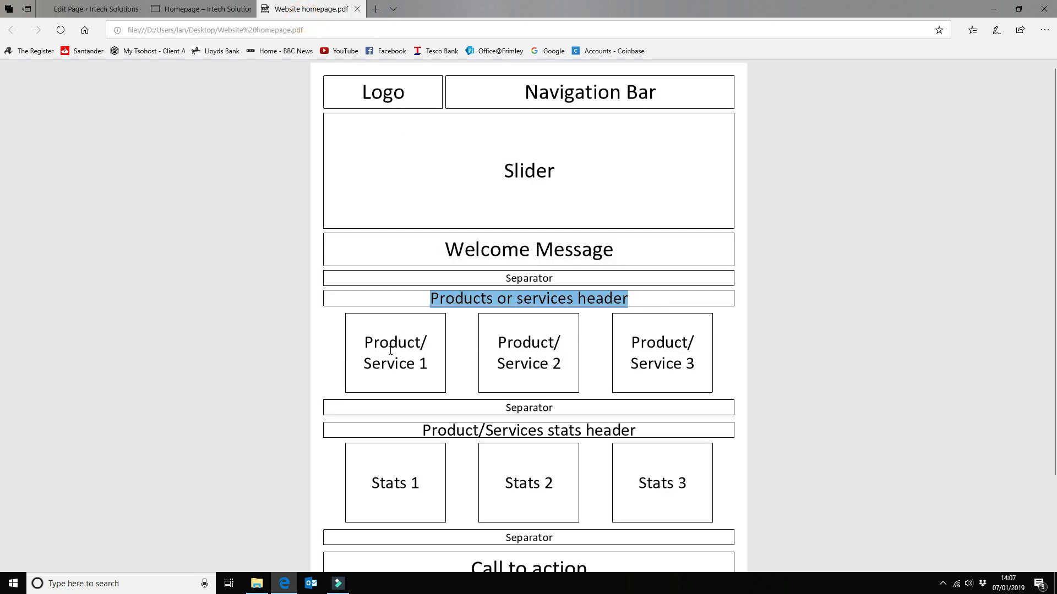
click(390, 351)
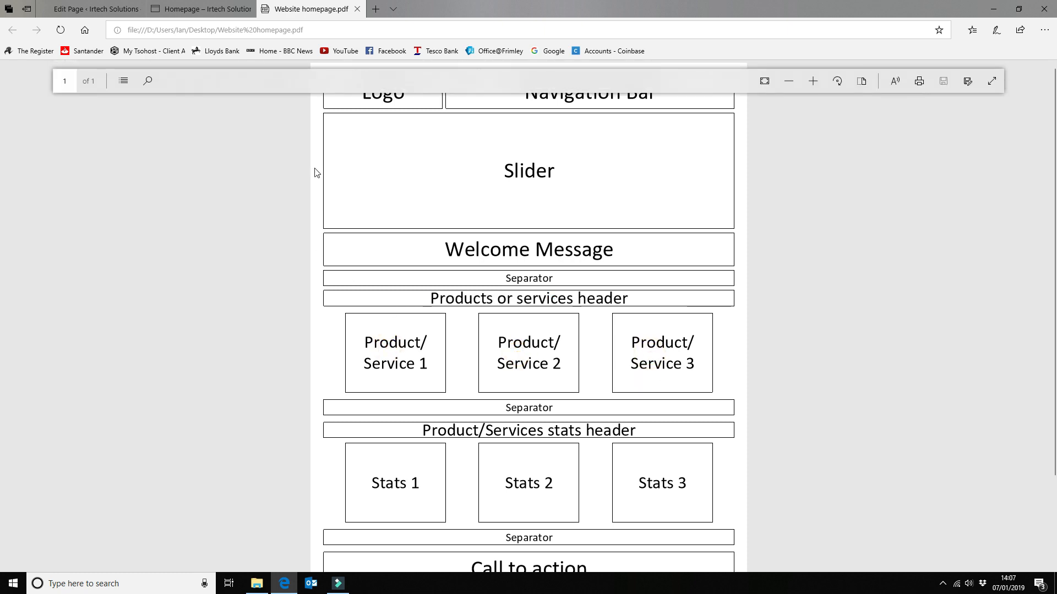
click(201, 9)
click(108, 8)
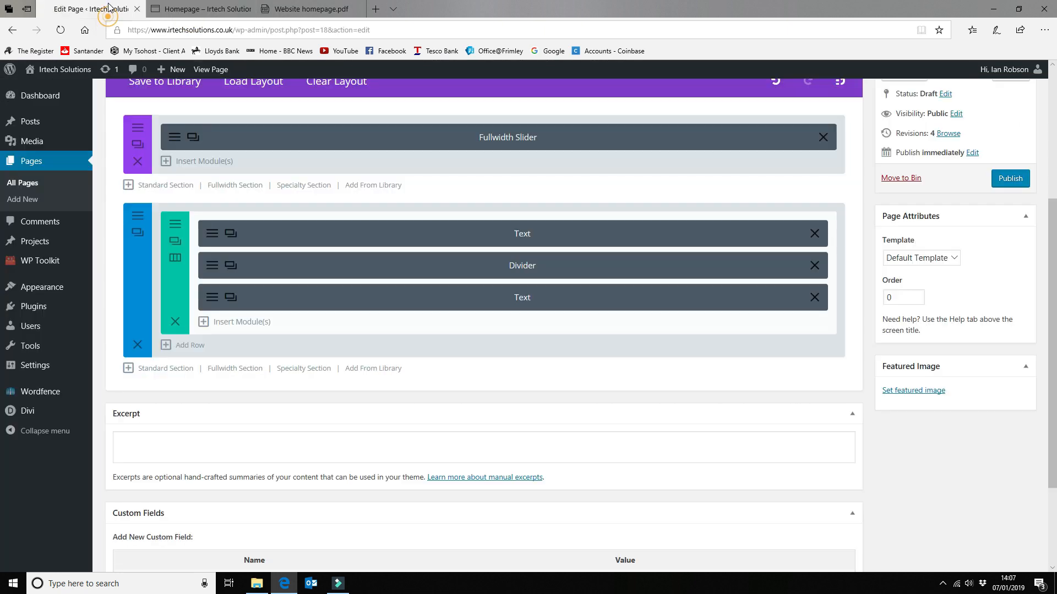
click(237, 324)
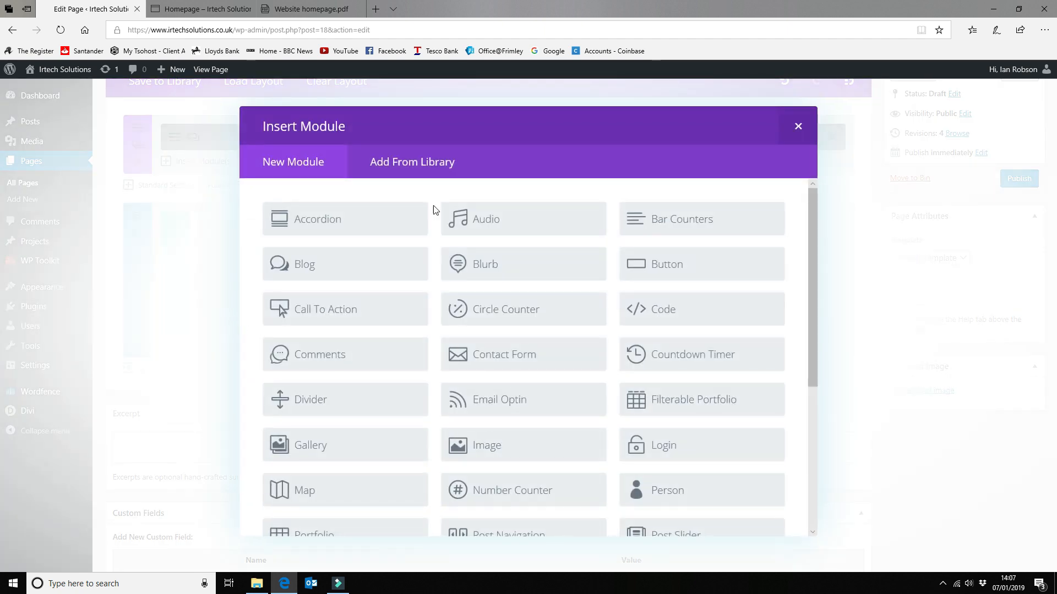
click(798, 127)
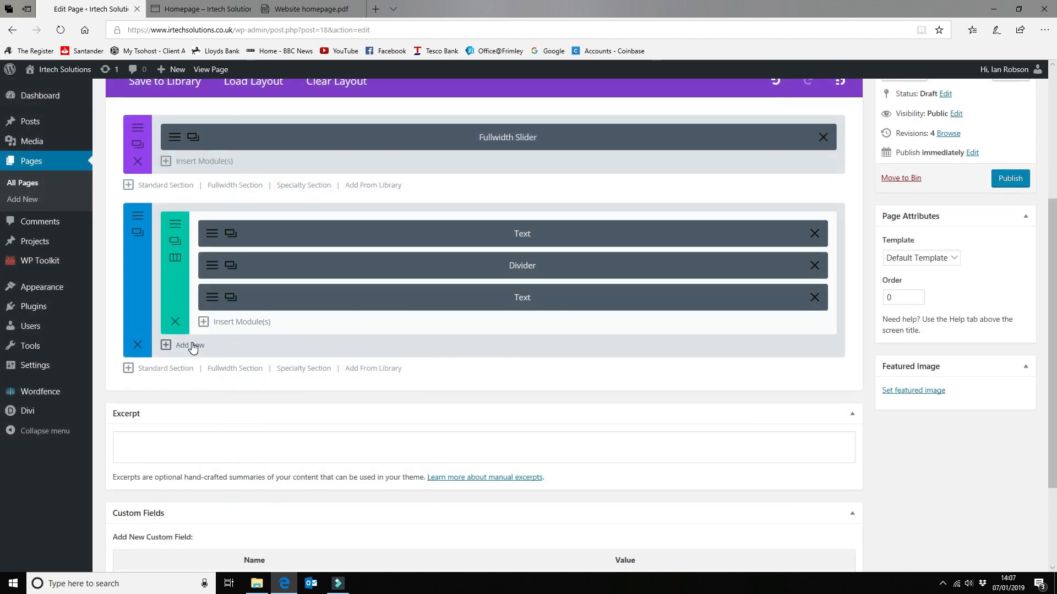
click(191, 345)
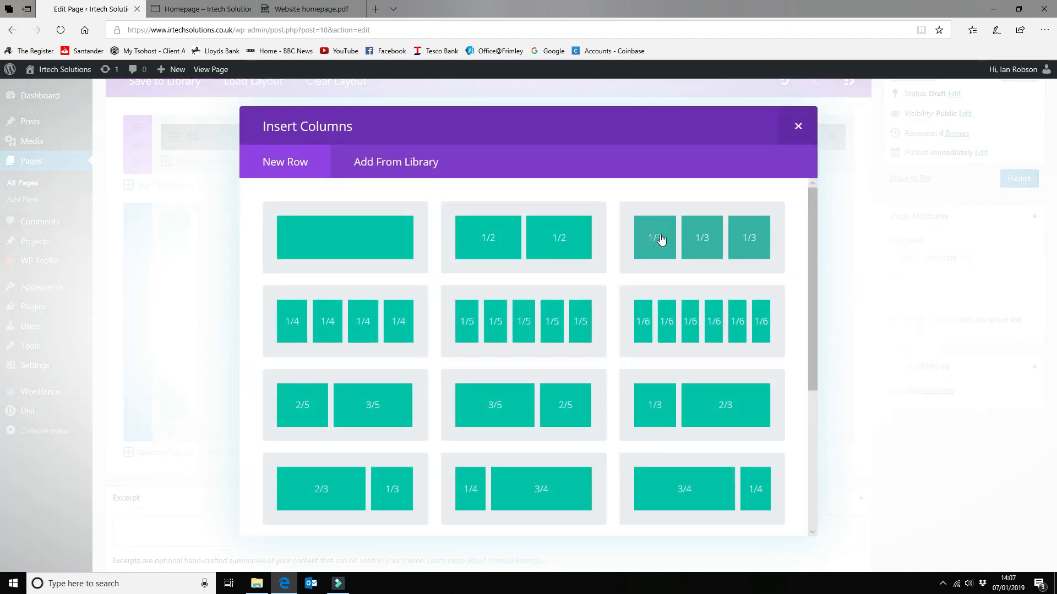
click(704, 241)
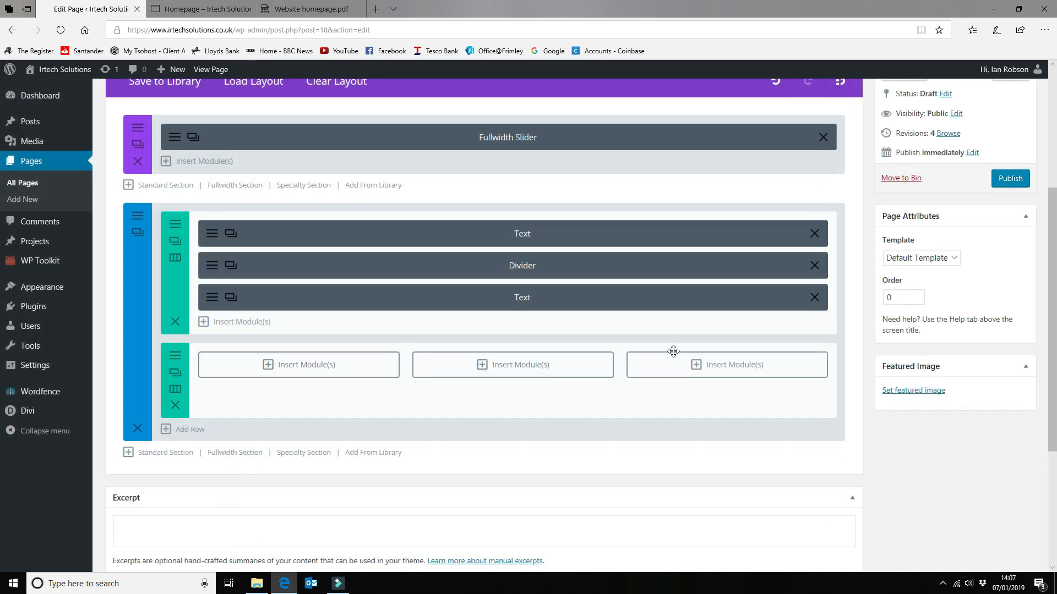
Insert a Blurb module in the new row's first column and title it "Services 1".
click(315, 366)
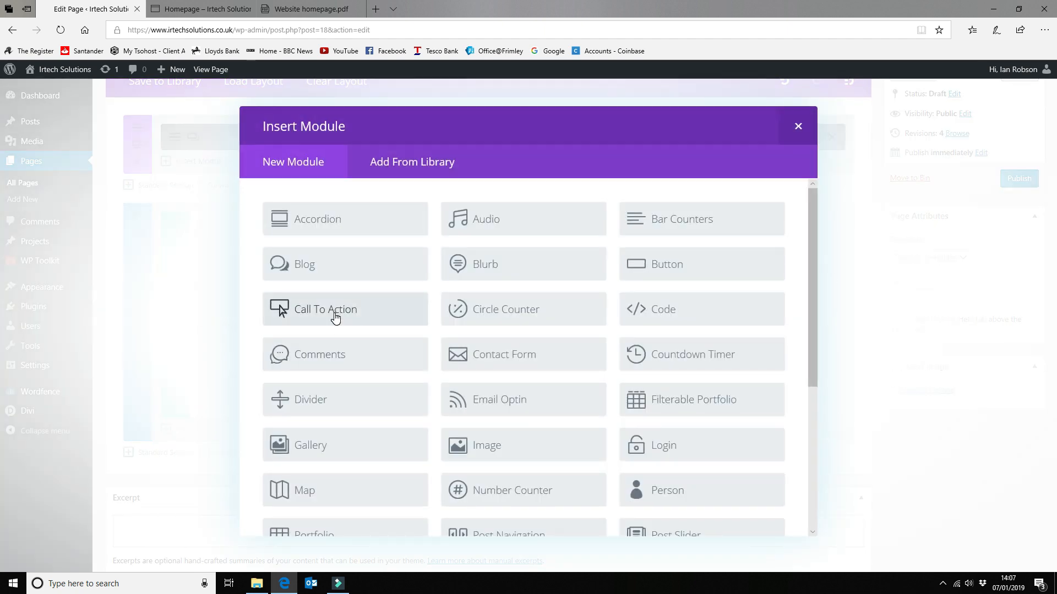
scroll(496, 241, down, 3)
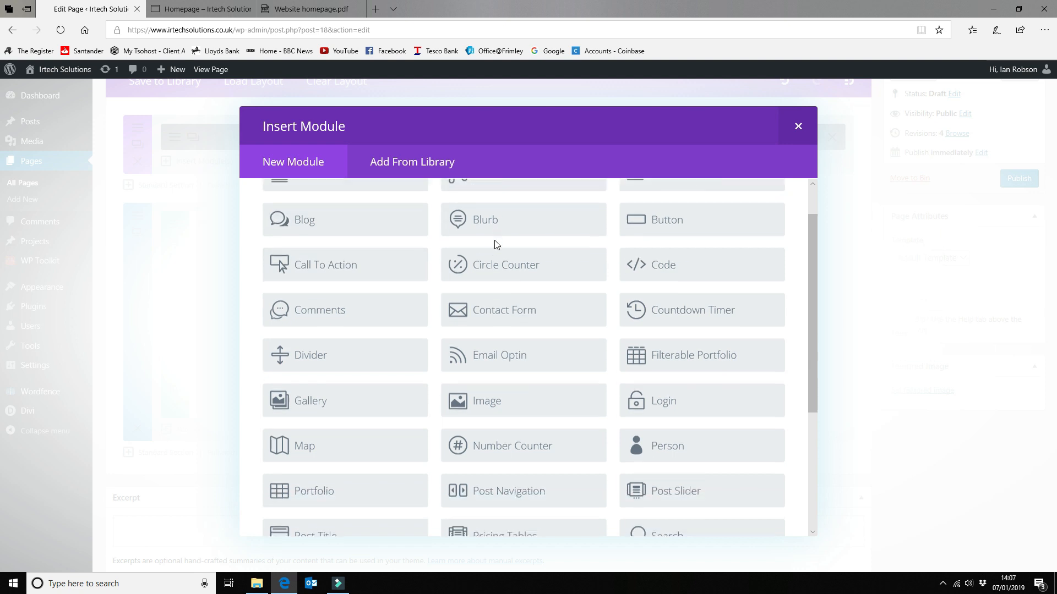
scroll(495, 241, up, 3)
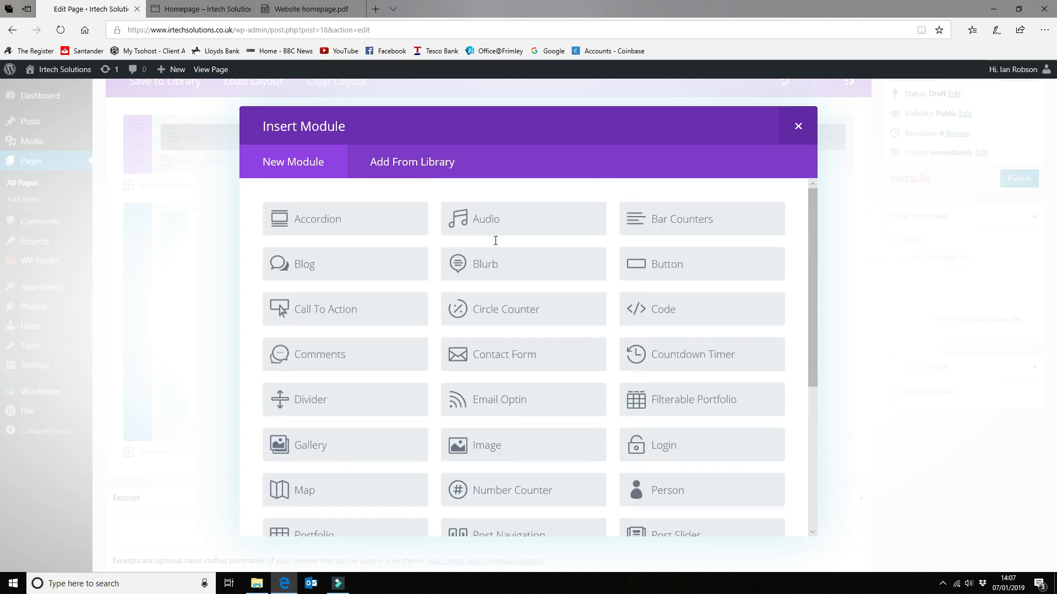
click(485, 269)
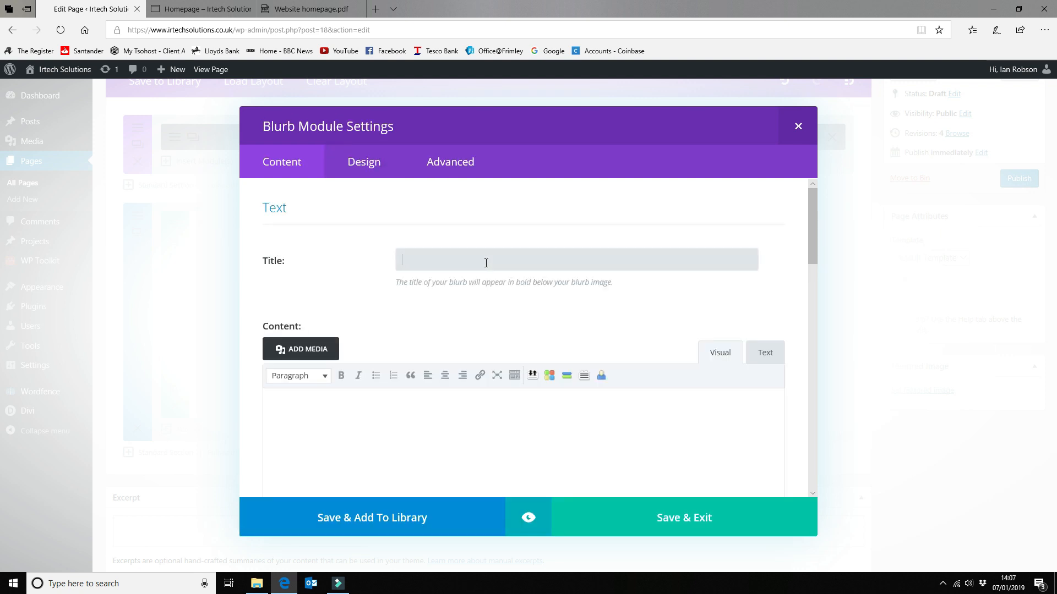
text(Services 1)
Enter "This is some text" as the blurb's content.
click(421, 412)
scroll(467, 401, down, 4)
scroll(462, 297, up, 2)
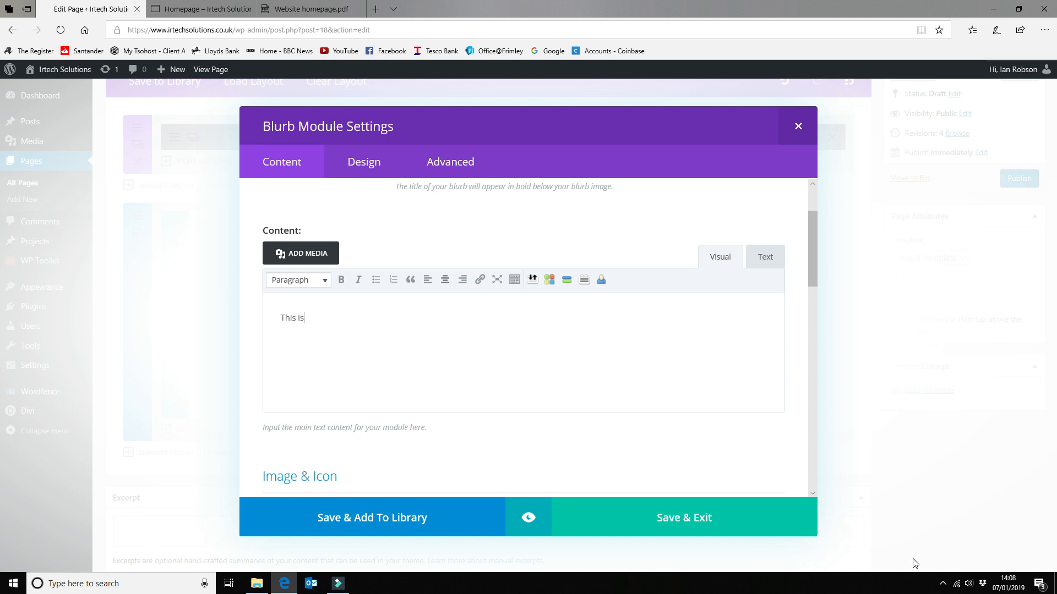
text(This is some text)
triple_click(363, 318)
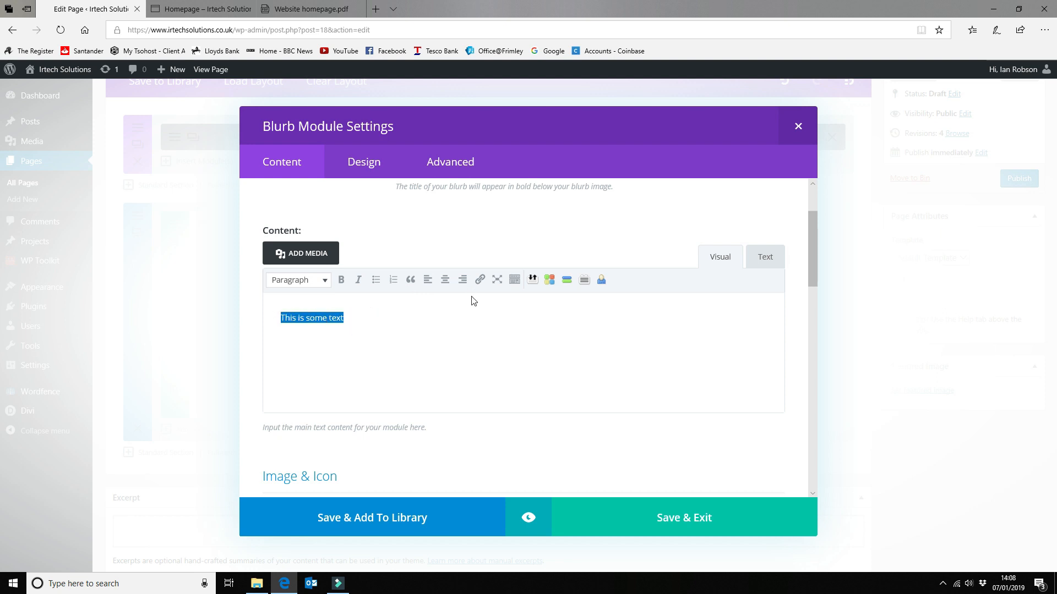
click(444, 325)
Enable the icon option for the blurb and choose the light bulb icon.
scroll(446, 325, down, 5)
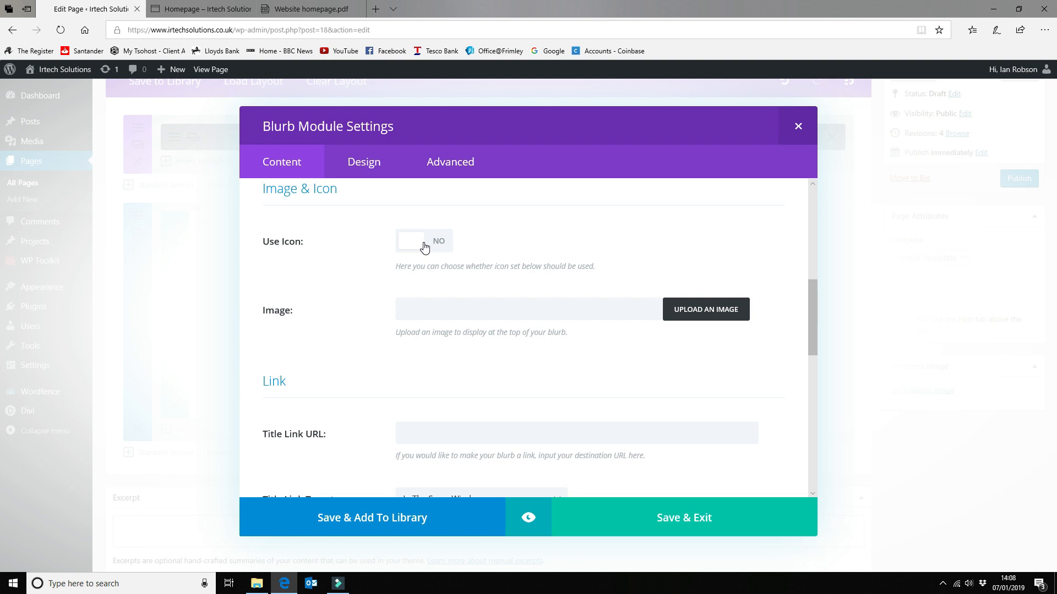
click(424, 245)
scroll(531, 379, down, 3)
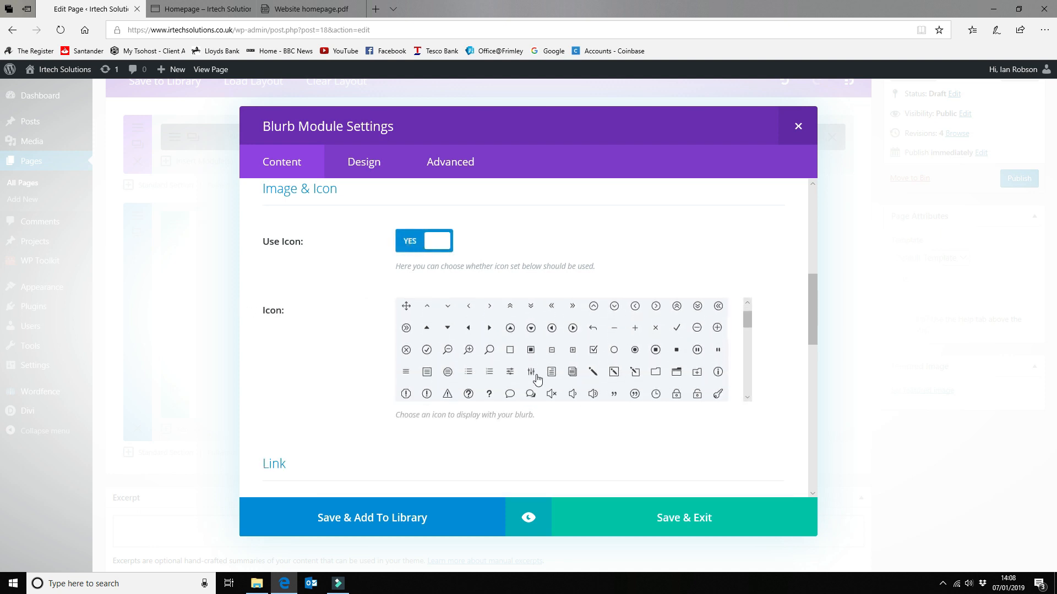
scroll(675, 353, down, 1)
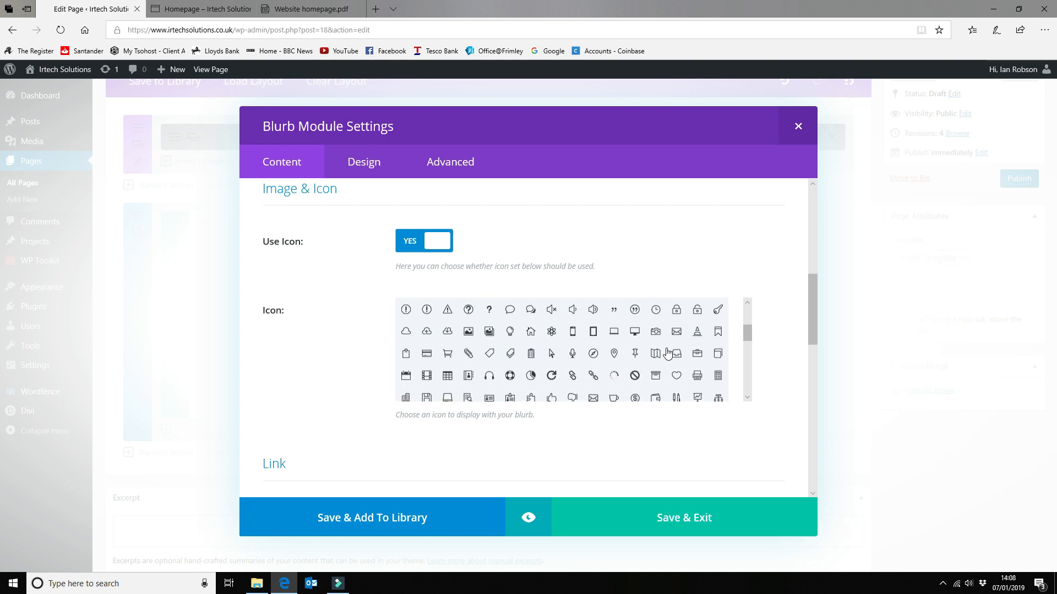
click(507, 333)
scroll(734, 365, down, 10)
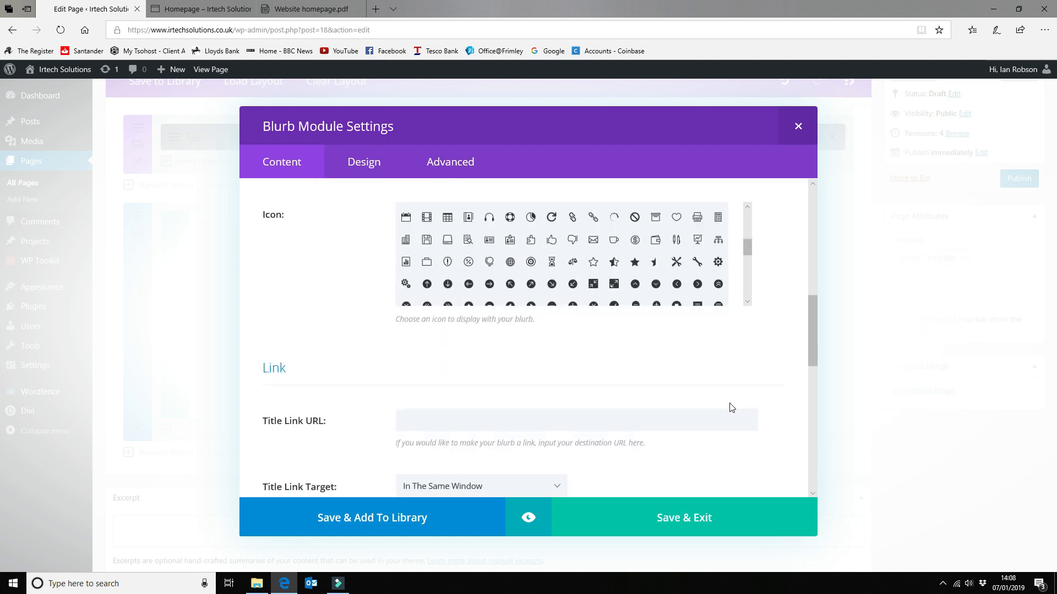
Set the blurb's title link URL to "#" and review its other content settings.
scroll(731, 407, down, 1)
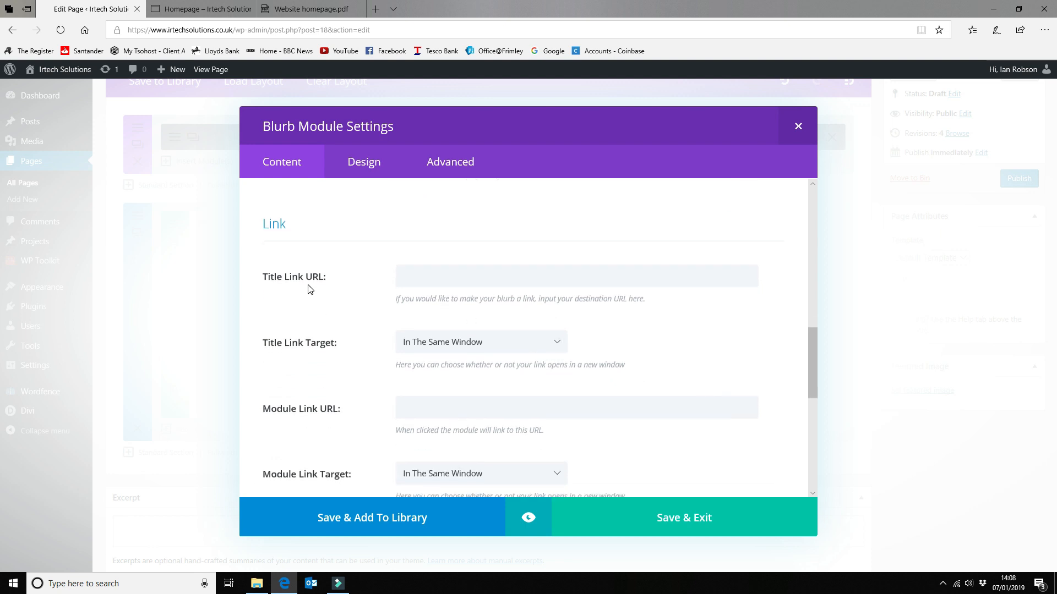
click(518, 275)
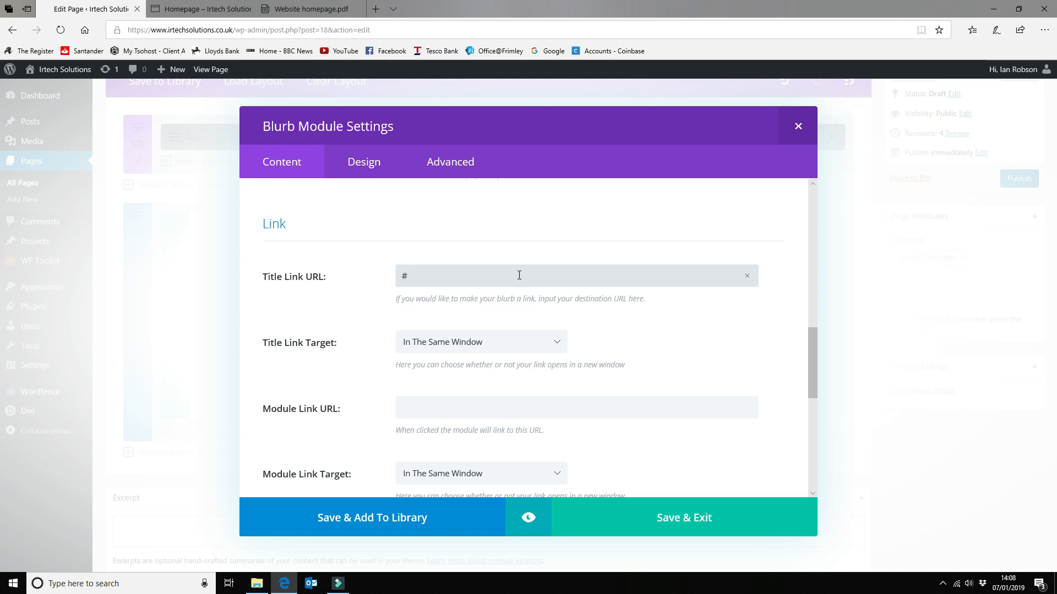
scroll(517, 260, down, 2)
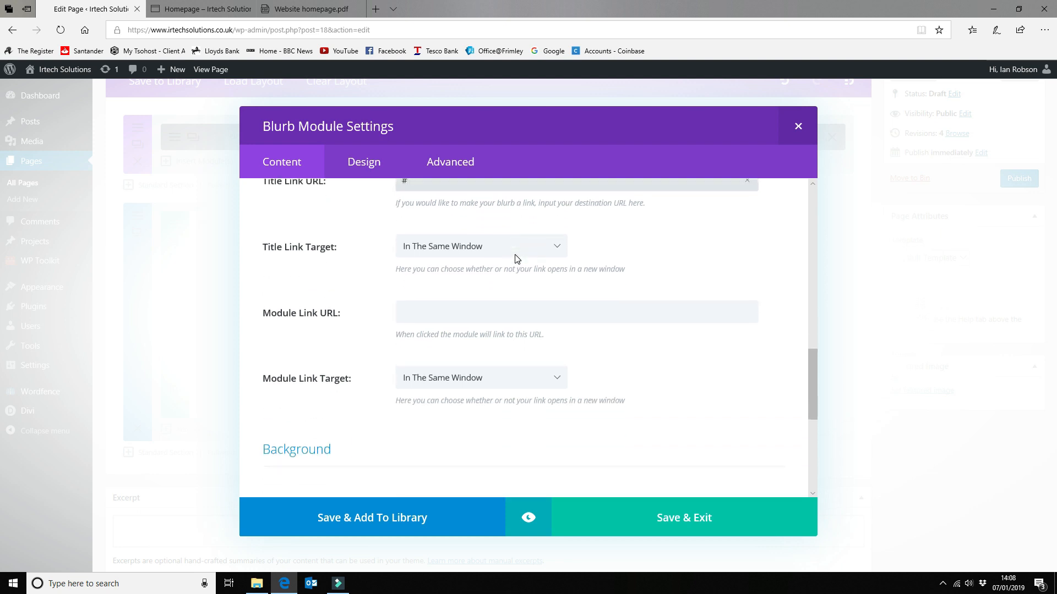
scroll(517, 259, down, 6)
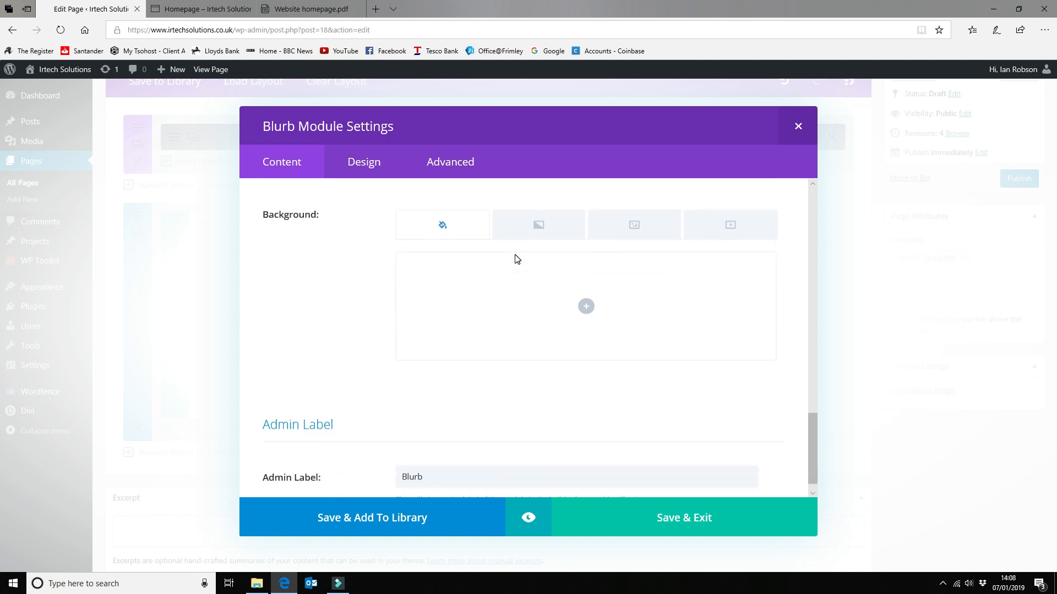
scroll(518, 259, up, 10)
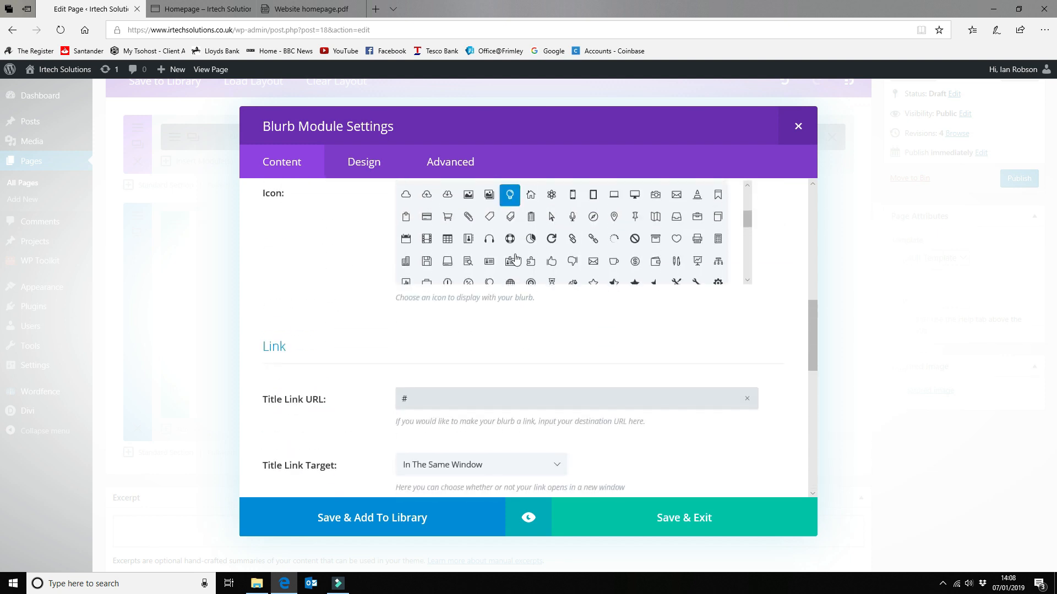
scroll(302, 284, up, 9)
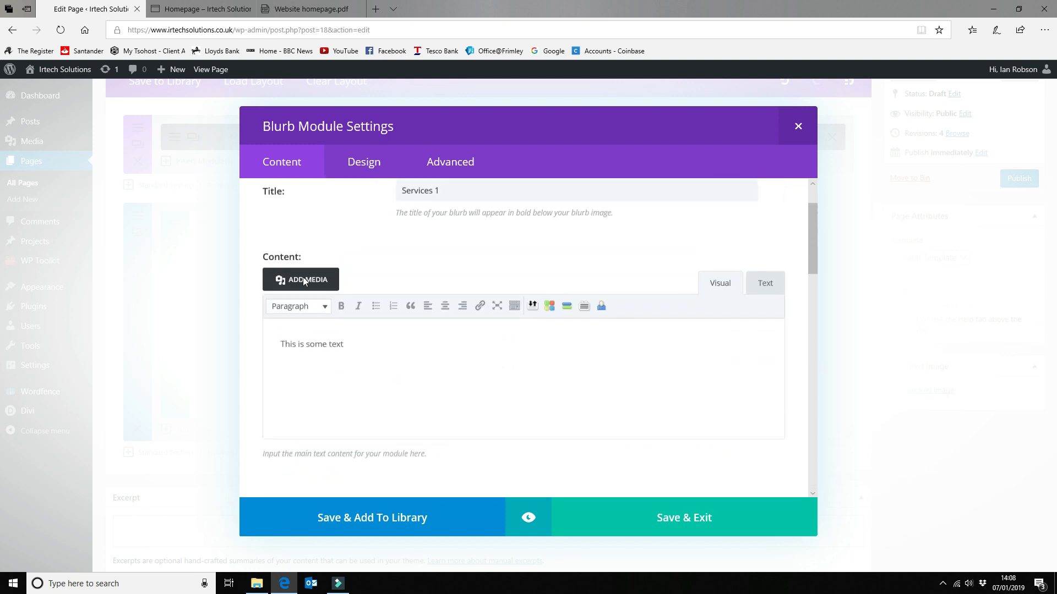
scroll(368, 282, up, 1)
scroll(368, 280, down, 3)
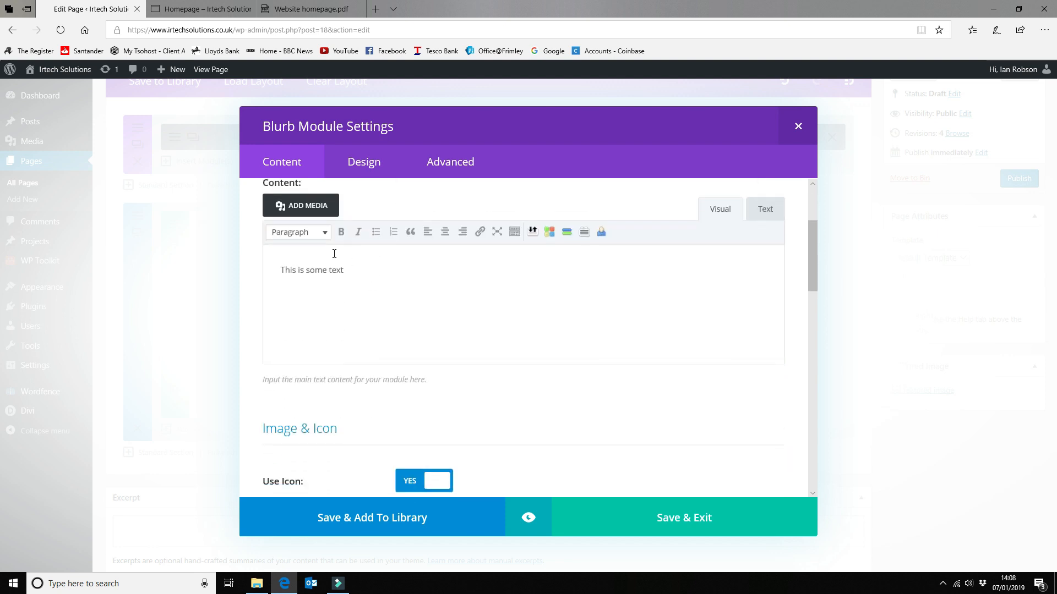
click(282, 265)
Examine the blurb's design options for icon, text, body text and filters, and recheck its content settings.
click(368, 169)
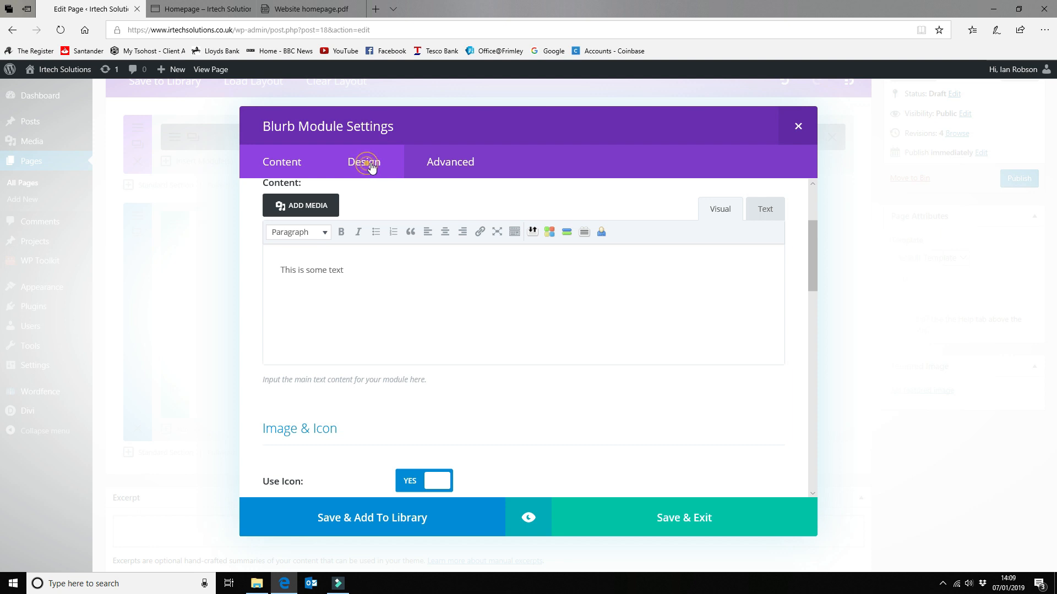
scroll(668, 310, down, 2)
scroll(667, 308, down, 10)
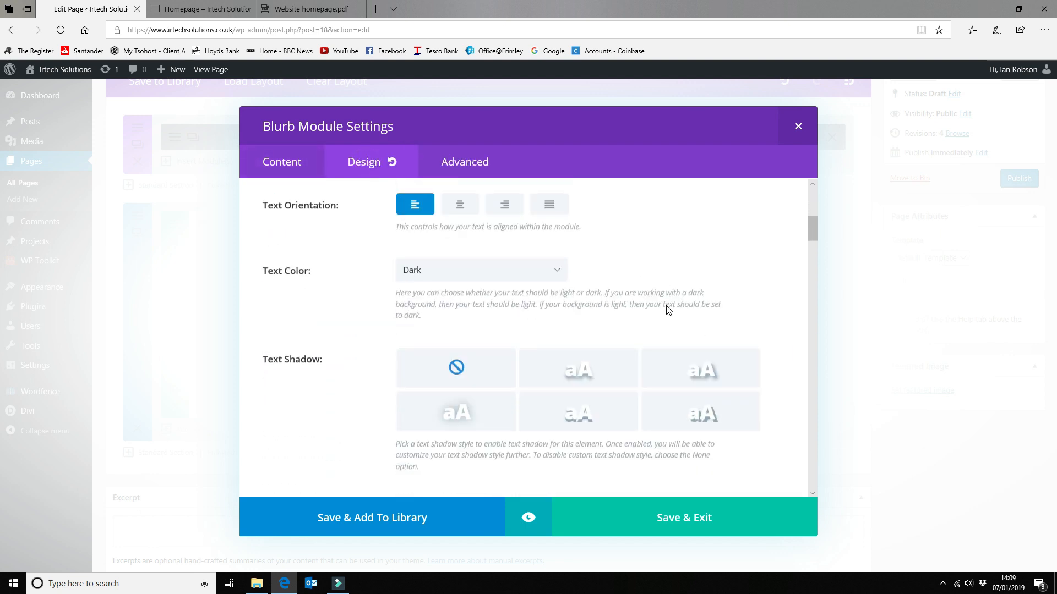
scroll(664, 308, down, 15)
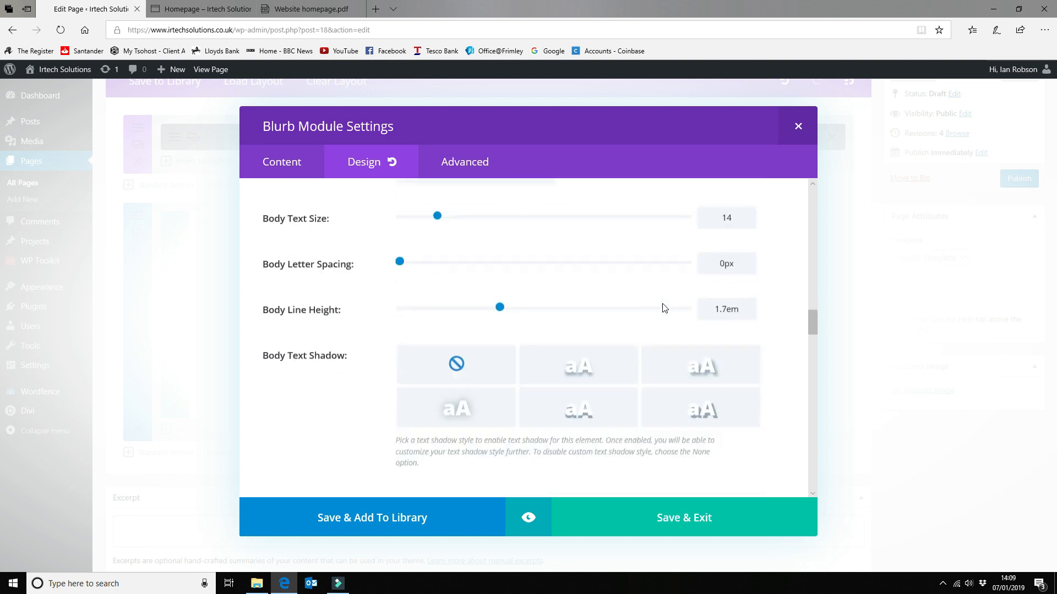
scroll(664, 314, down, 10)
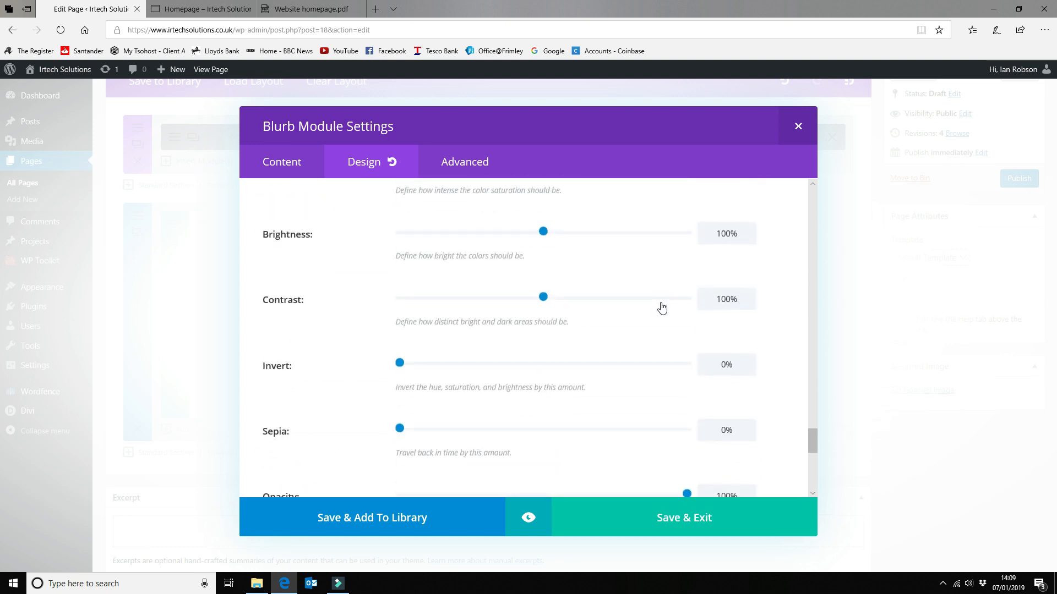
drag(812, 465, 819, 181)
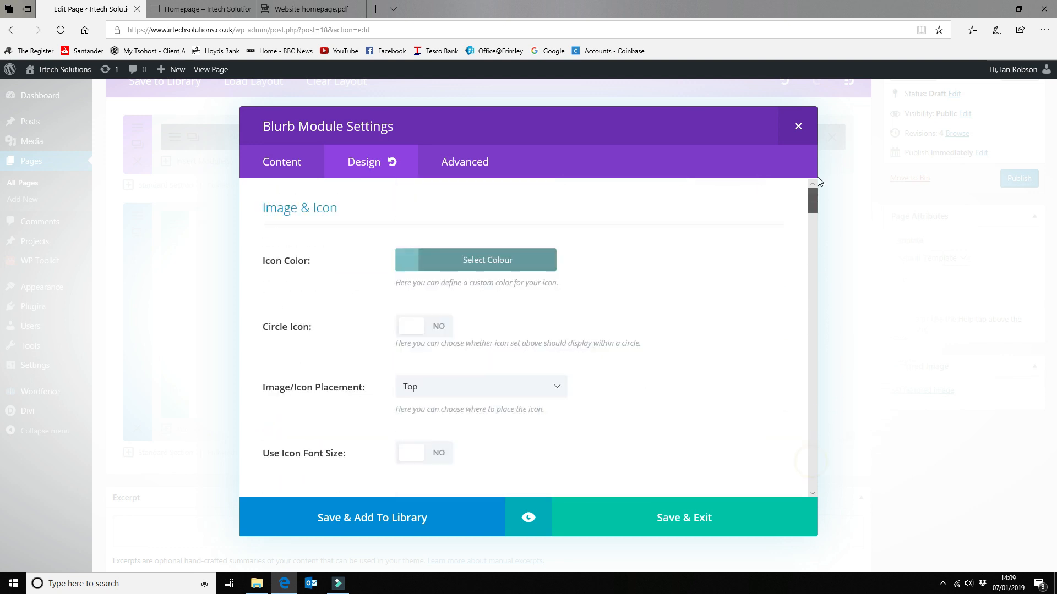
click(299, 160)
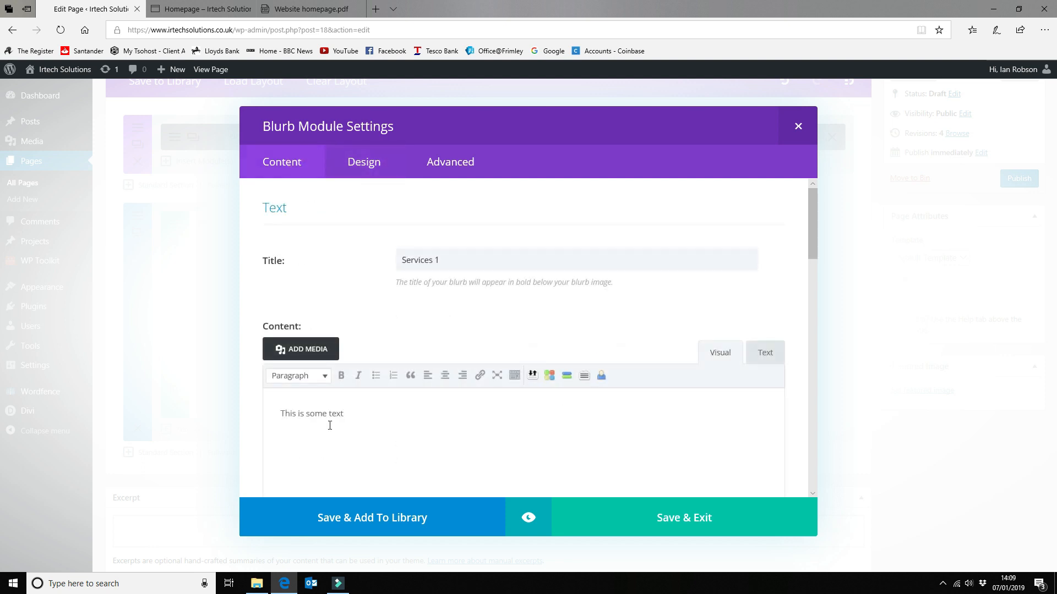
scroll(651, 419, down, 5)
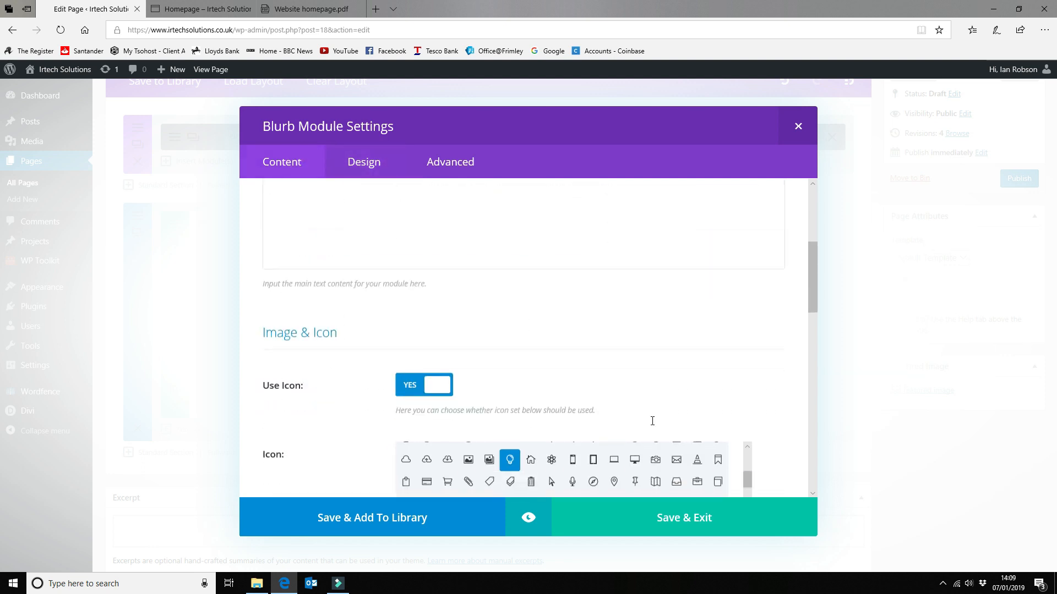
drag(808, 301, 793, 226)
Start a media upload for the blurb's content and browse to the images folder under Websites, Frimley-Computing, NEW.
click(337, 350)
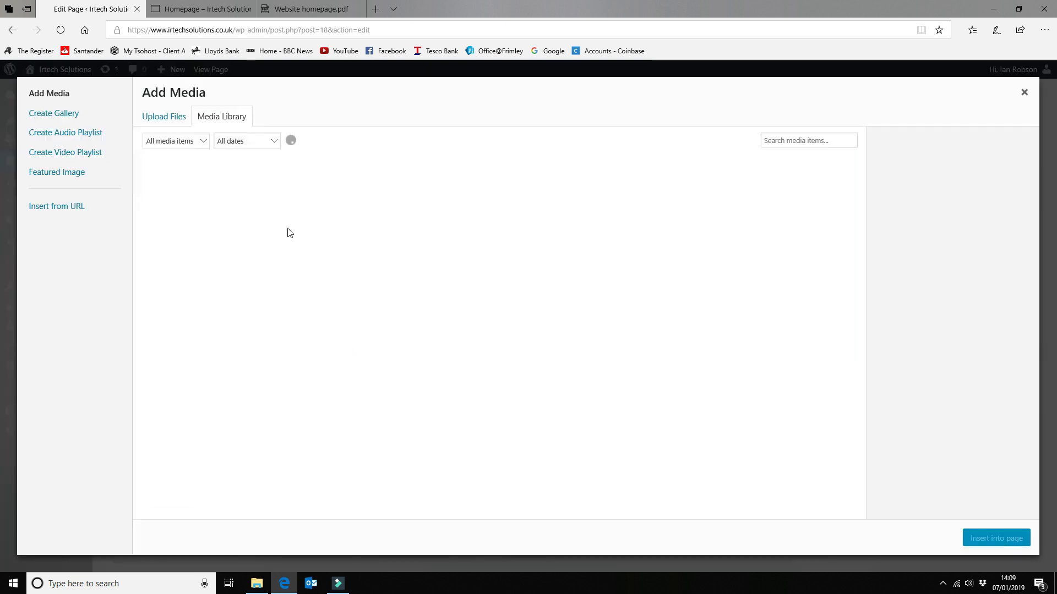
click(148, 117)
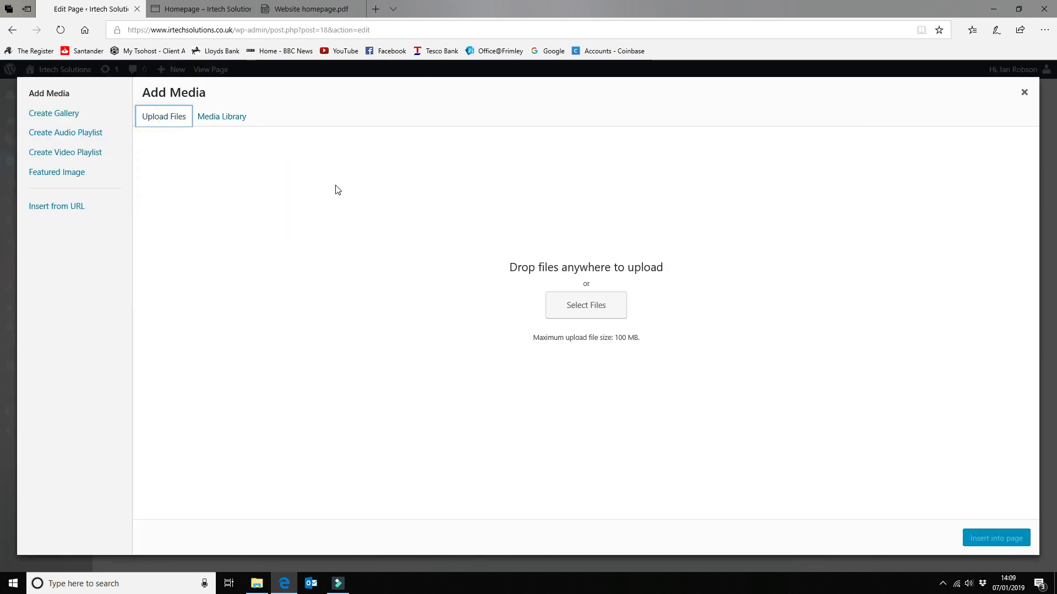
click(573, 301)
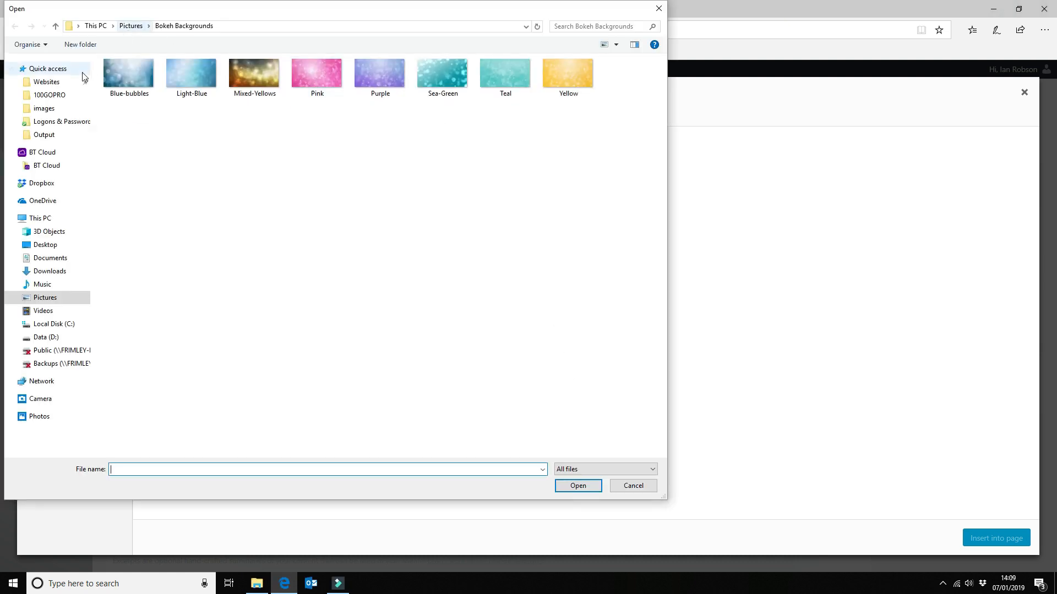
click(46, 81)
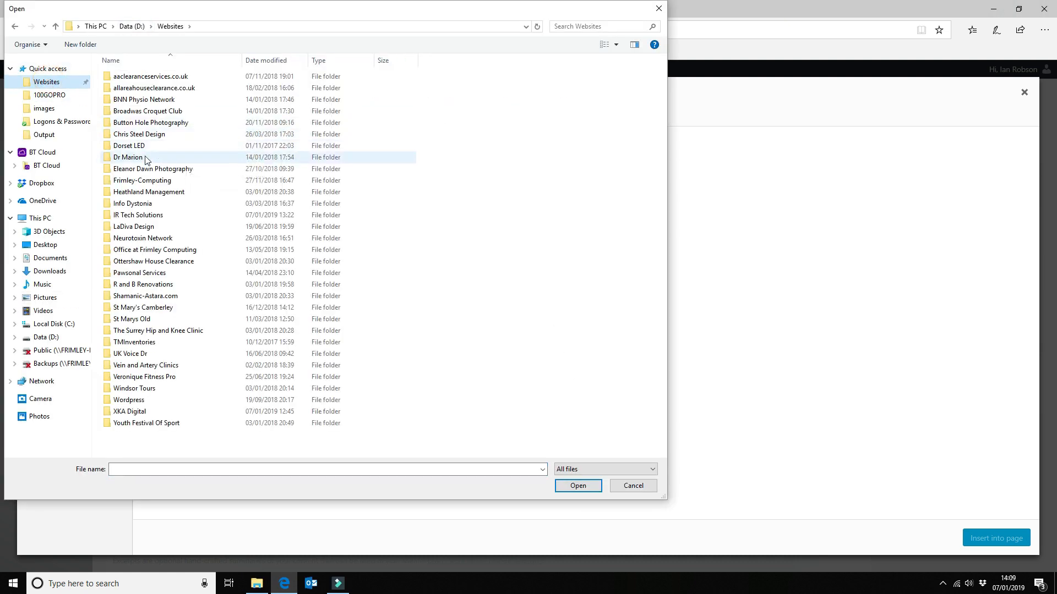
double_click(137, 183)
double_click(188, 87)
click(168, 79)
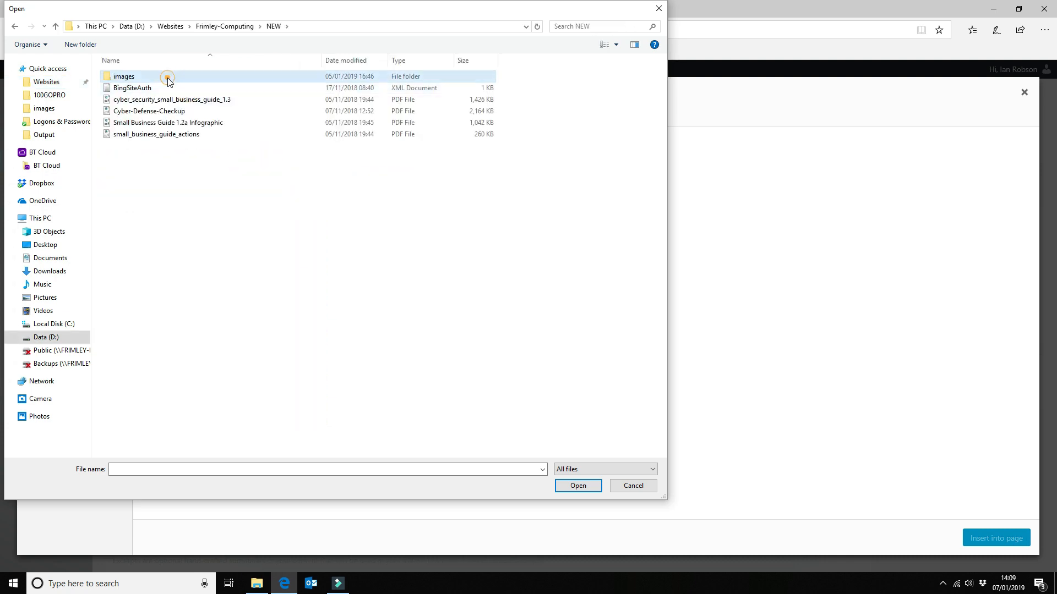
double_click(168, 80)
right_click(168, 82)
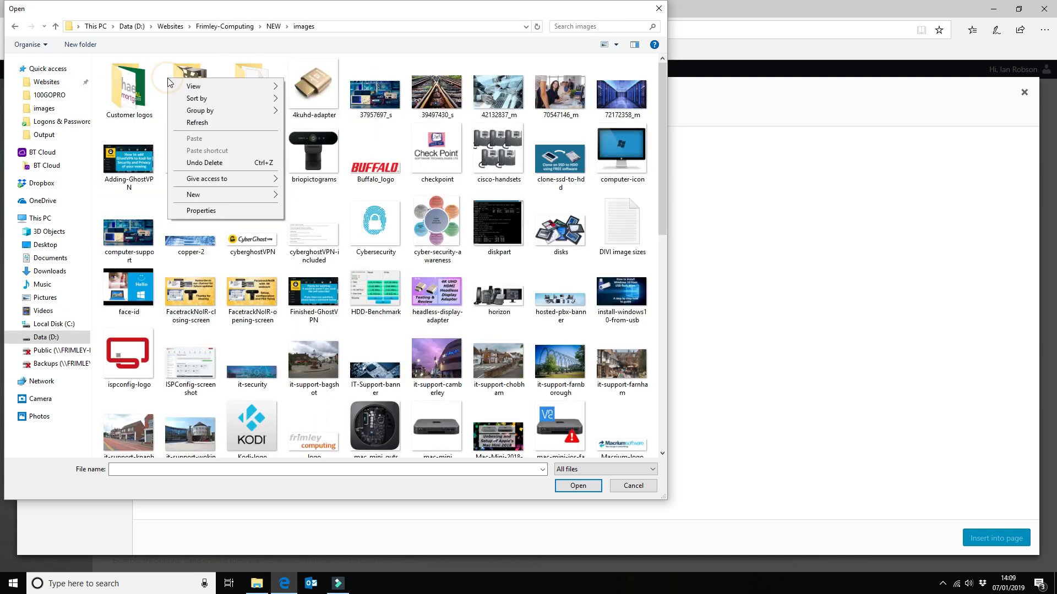
click(663, 185)
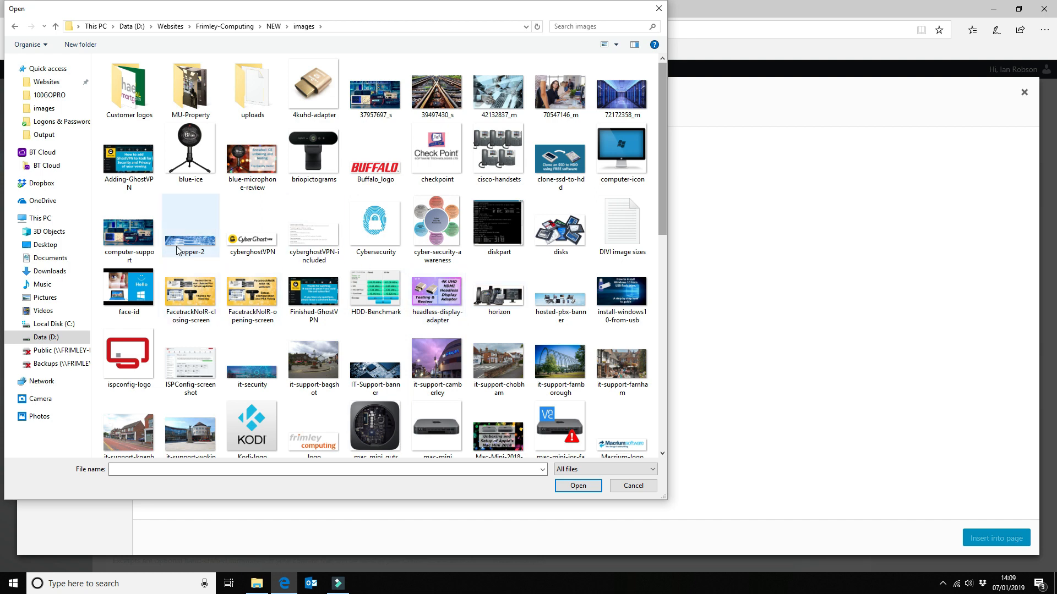
Upload the computer-support image and insert it at full size into the blurb's content.
click(128, 241)
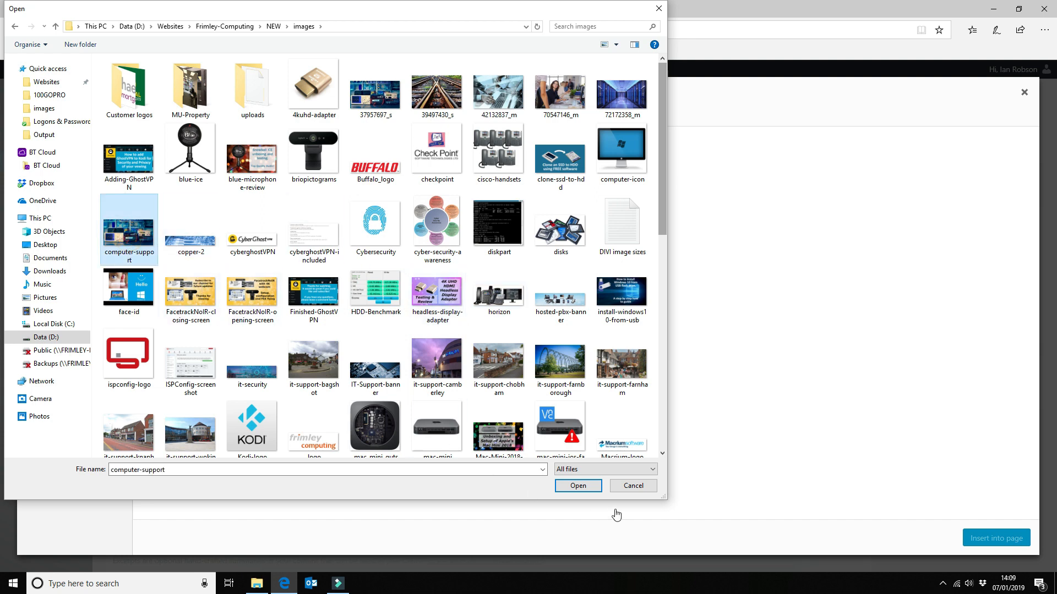
click(578, 484)
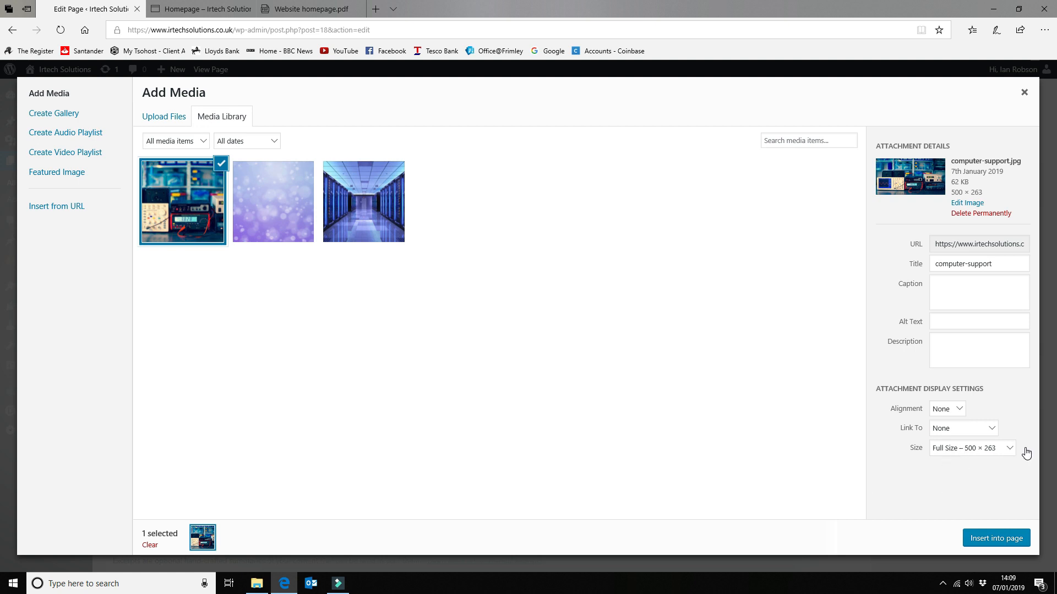
click(1002, 539)
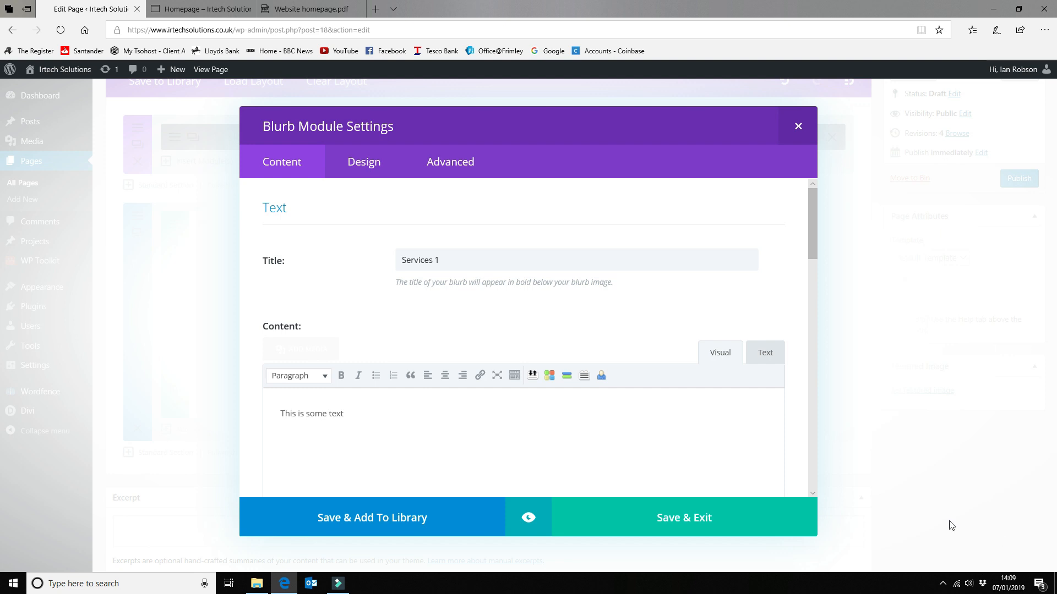
Put "This is some text" in its own paragraph below the image, check the remaining content settings and save the blurb.
scroll(602, 394, down, 4)
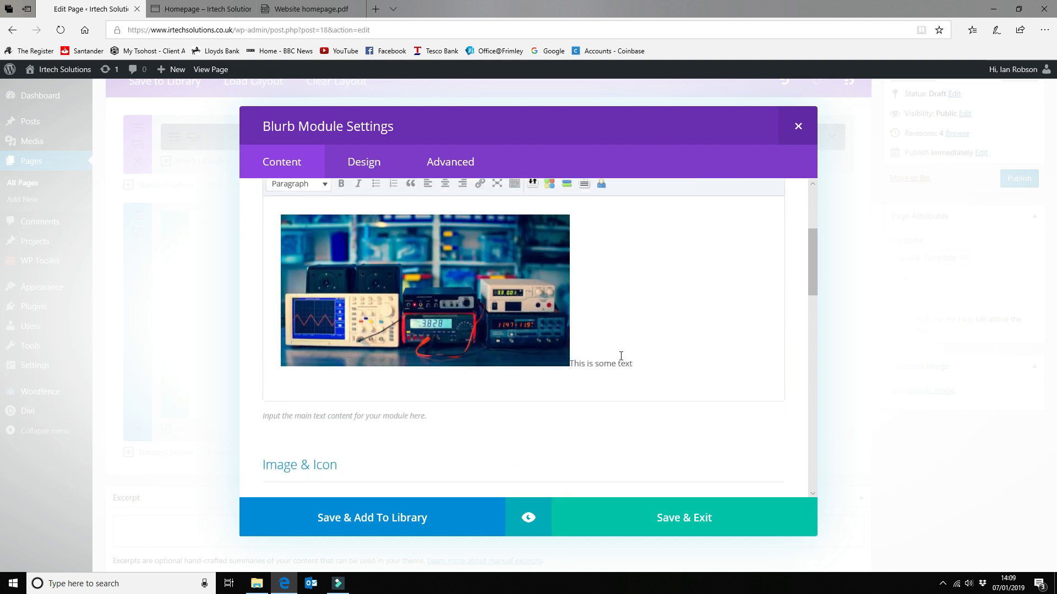
key(Return)
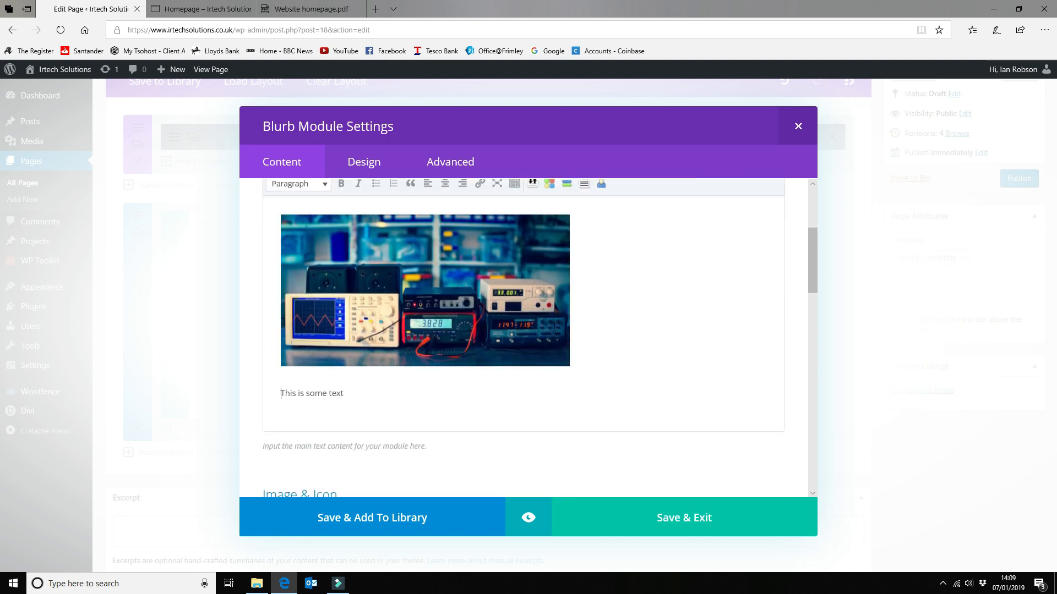
scroll(591, 353, down, 3)
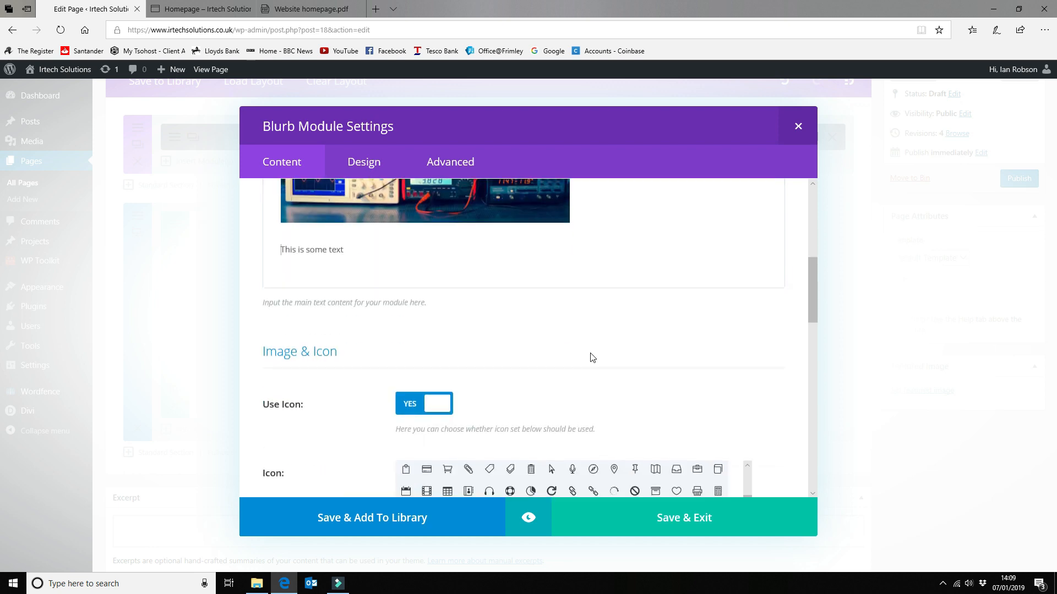
scroll(592, 357, down, 3)
scroll(592, 380, down, 3)
scroll(610, 500, down, 3)
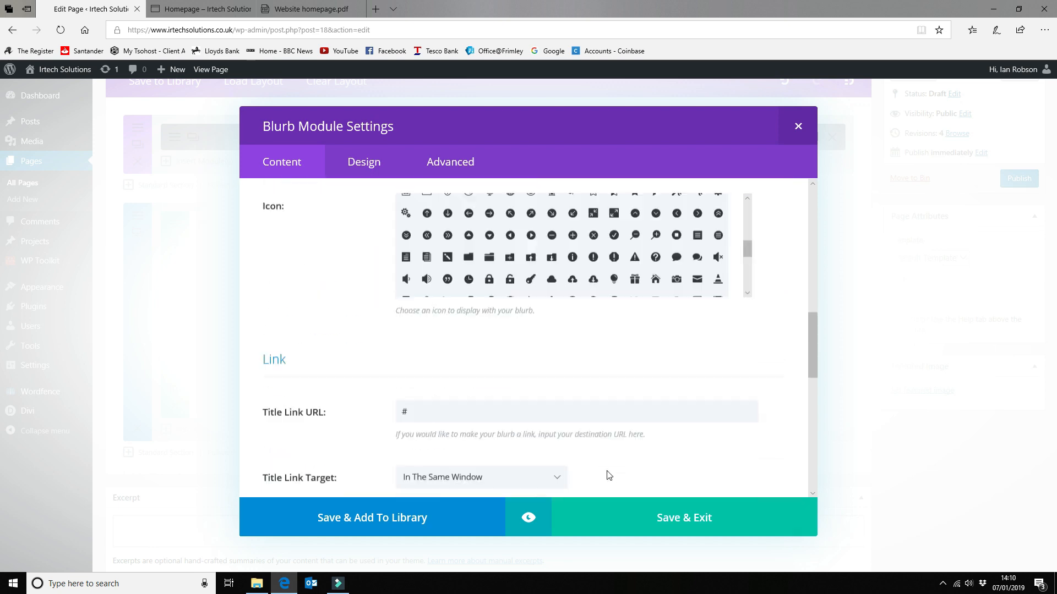
scroll(607, 475, down, 7)
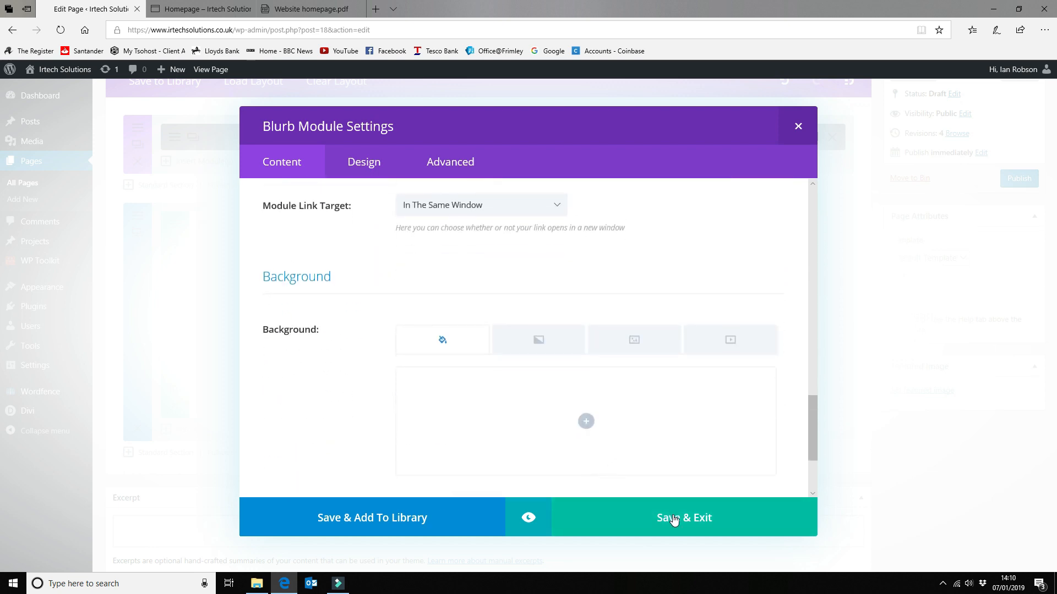
click(673, 518)
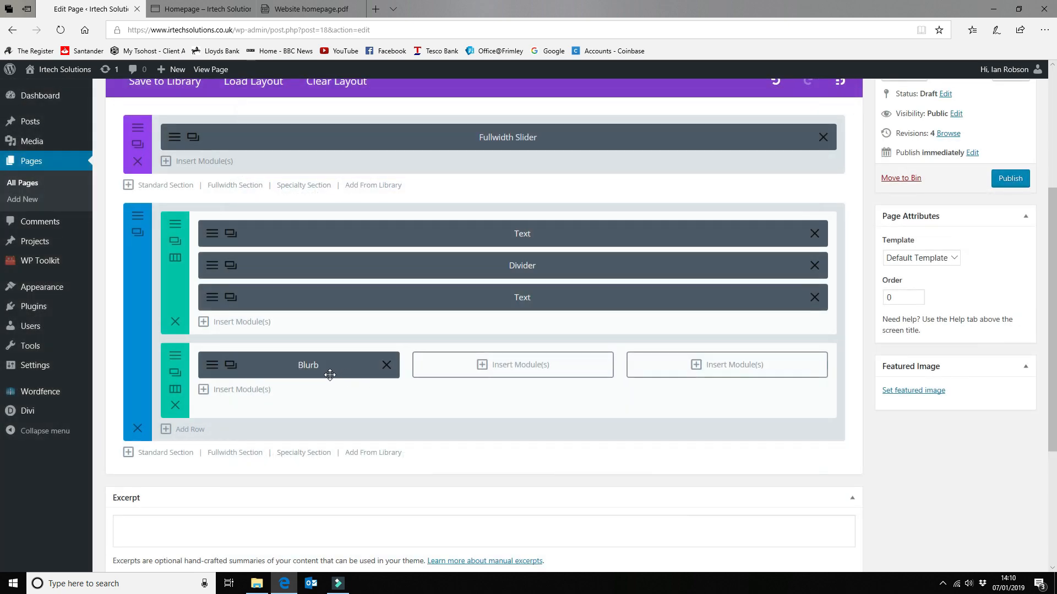
Duplicate the Services 1 blurb, title the copy "Services 2" and move it into the row's second column.
click(231, 367)
click(247, 392)
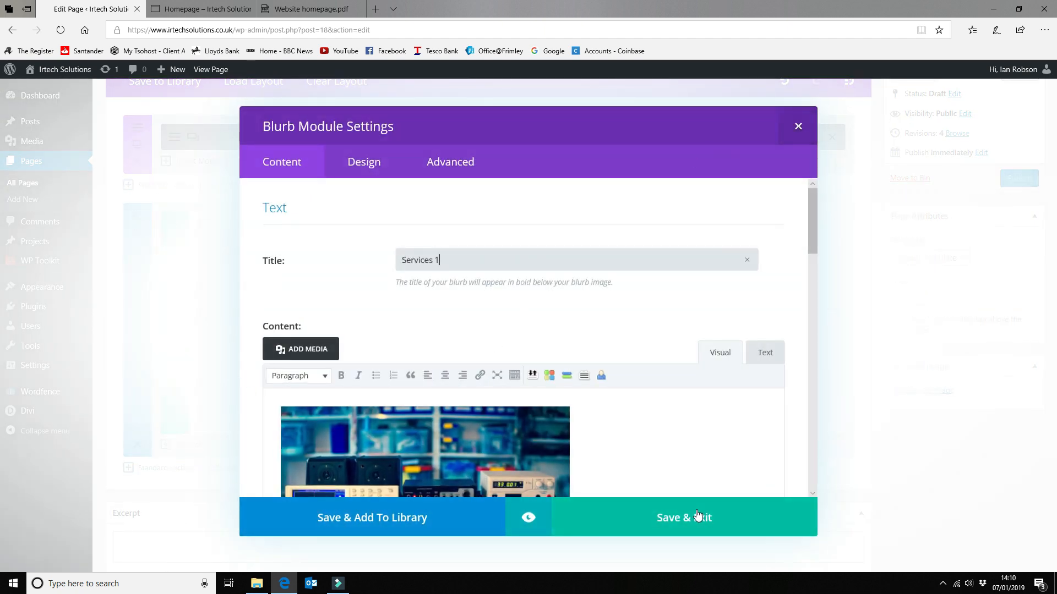
key(BackSpace)
text(2)
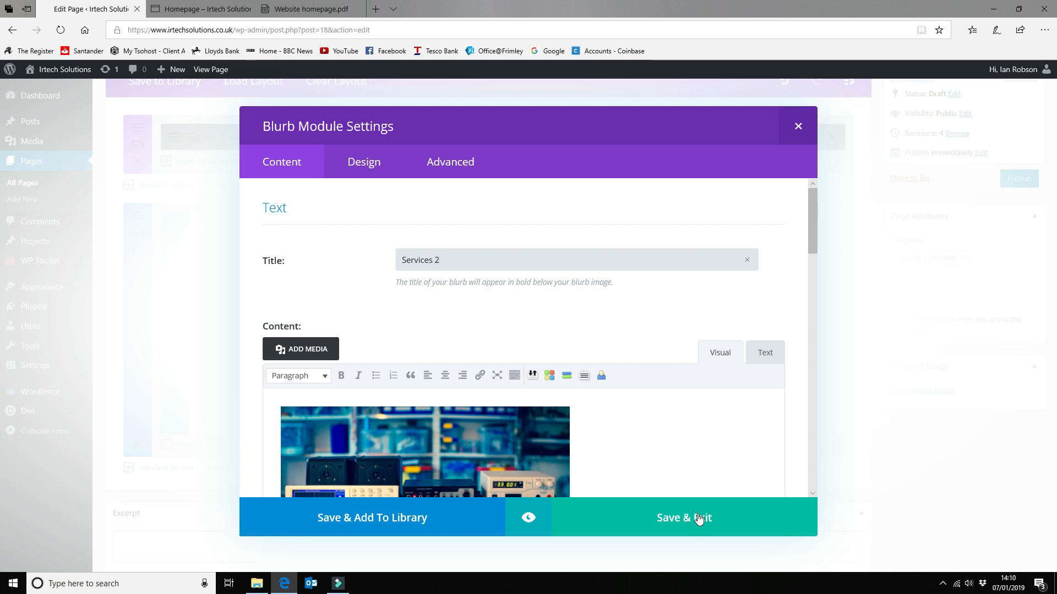
click(698, 518)
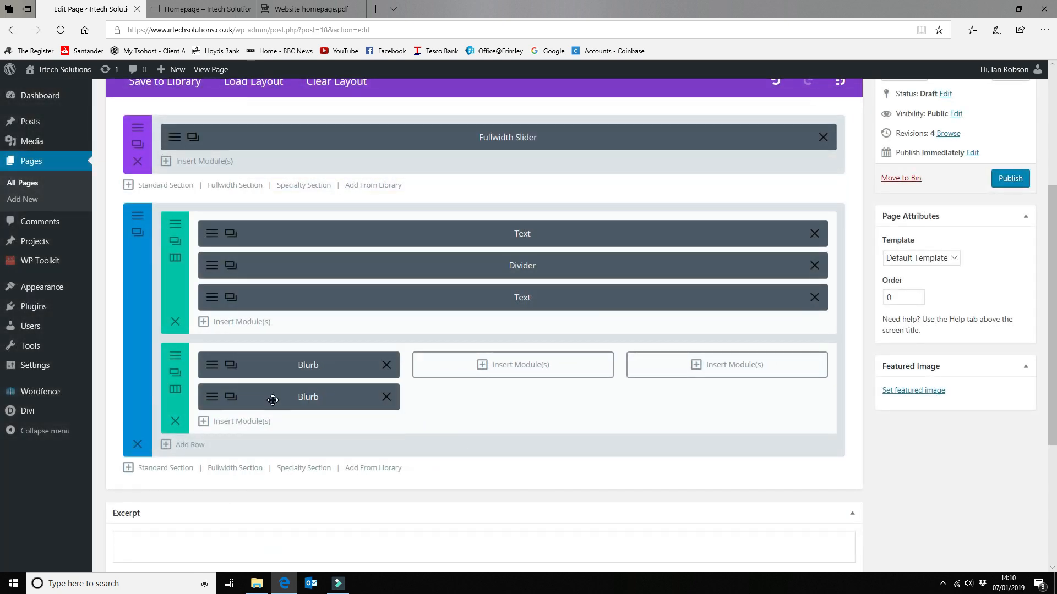
drag(252, 398, 465, 365)
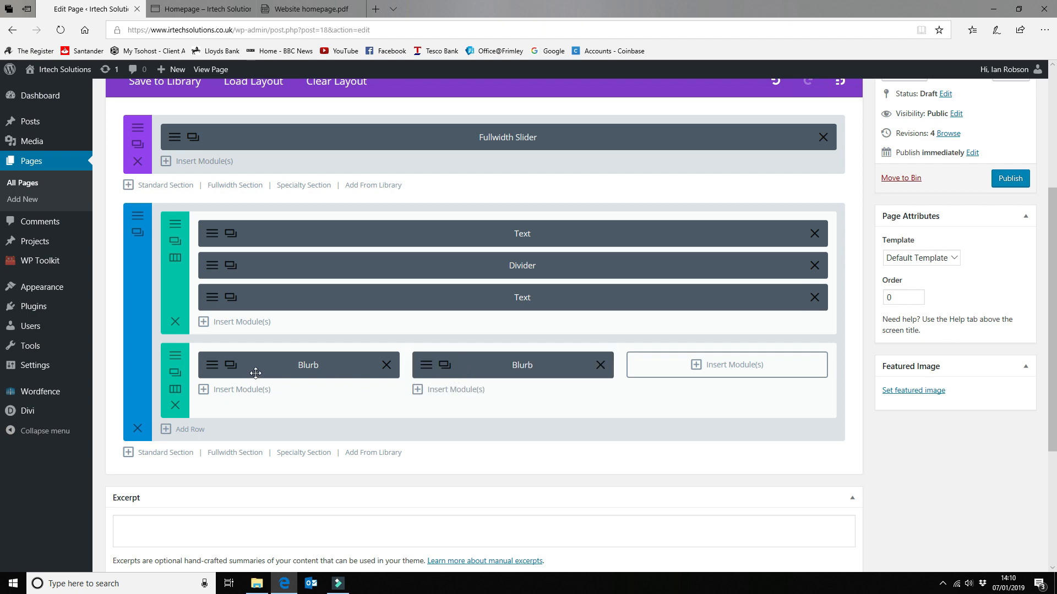
Duplicate the Services 1 blurb again, title the copy "Services 3" and move it into the row's third column.
click(231, 366)
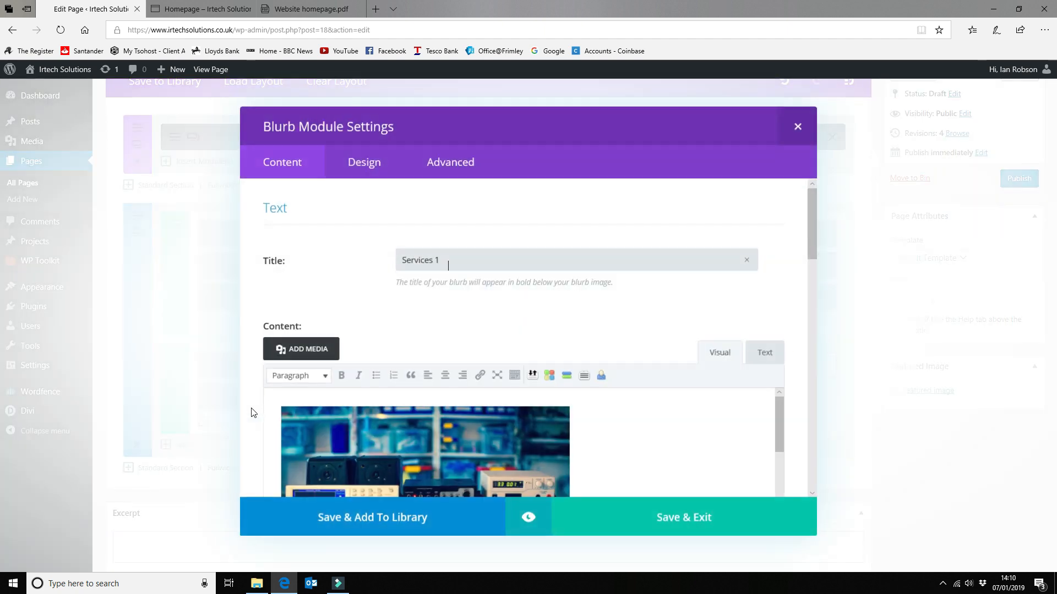
key(BackSpace)
text(3)
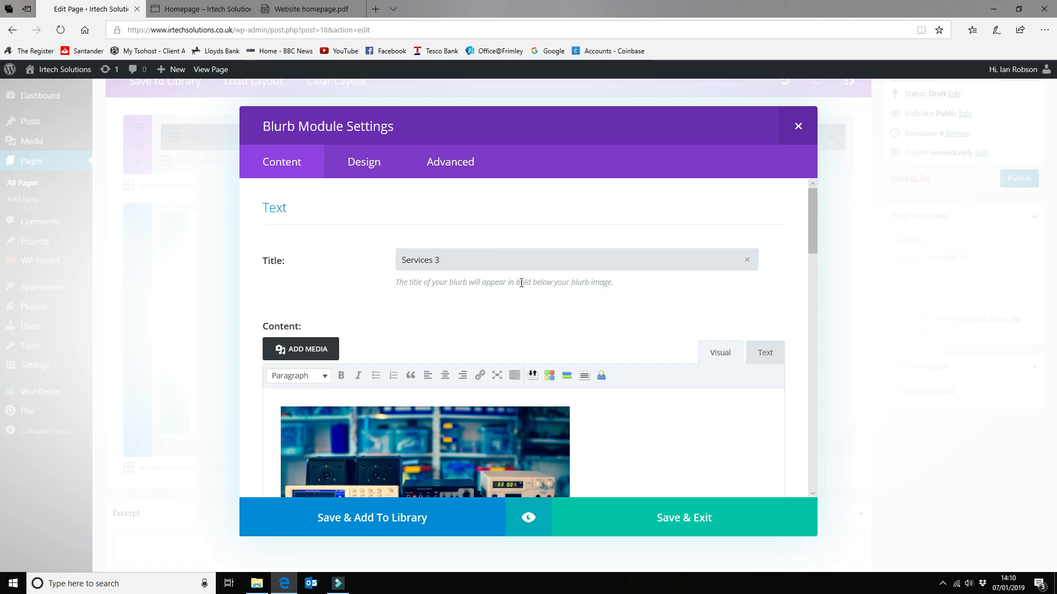
click(681, 517)
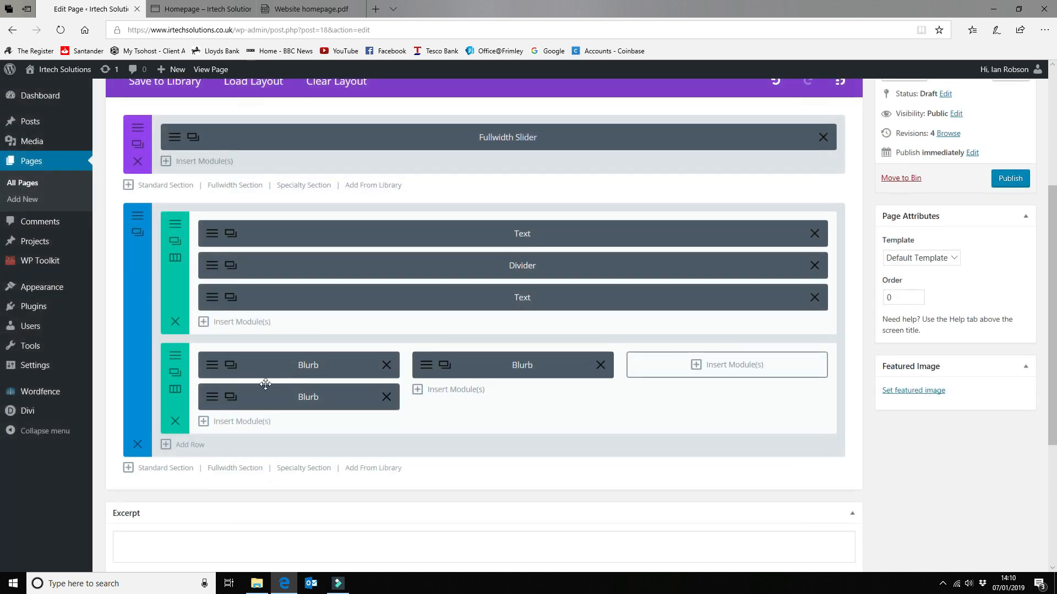
drag(271, 397, 696, 367)
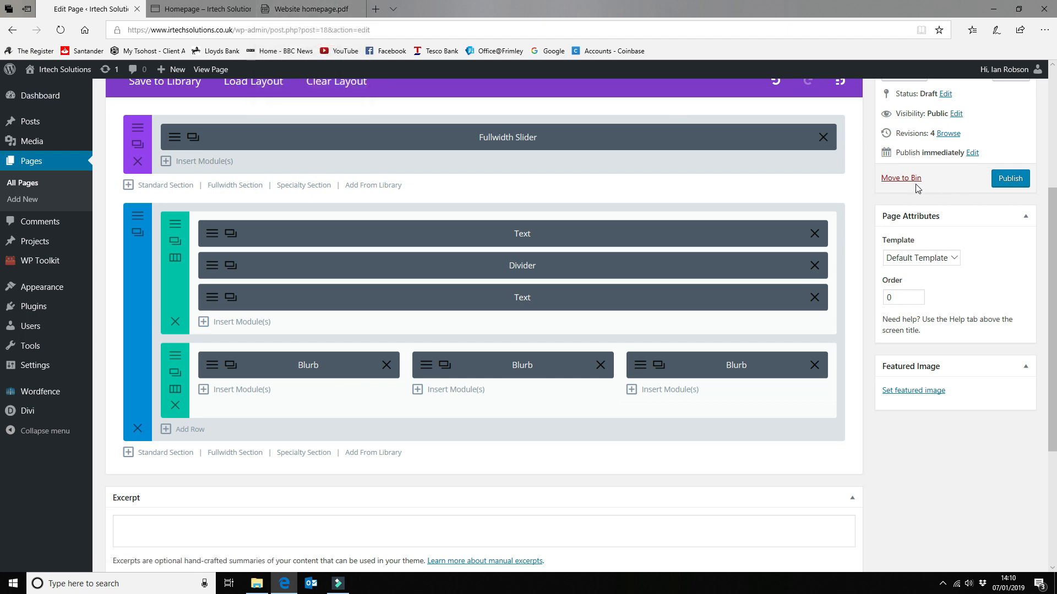
Save the Homepage draft and reload its open preview page to check the layout.
scroll(917, 189, up, 4)
click(914, 302)
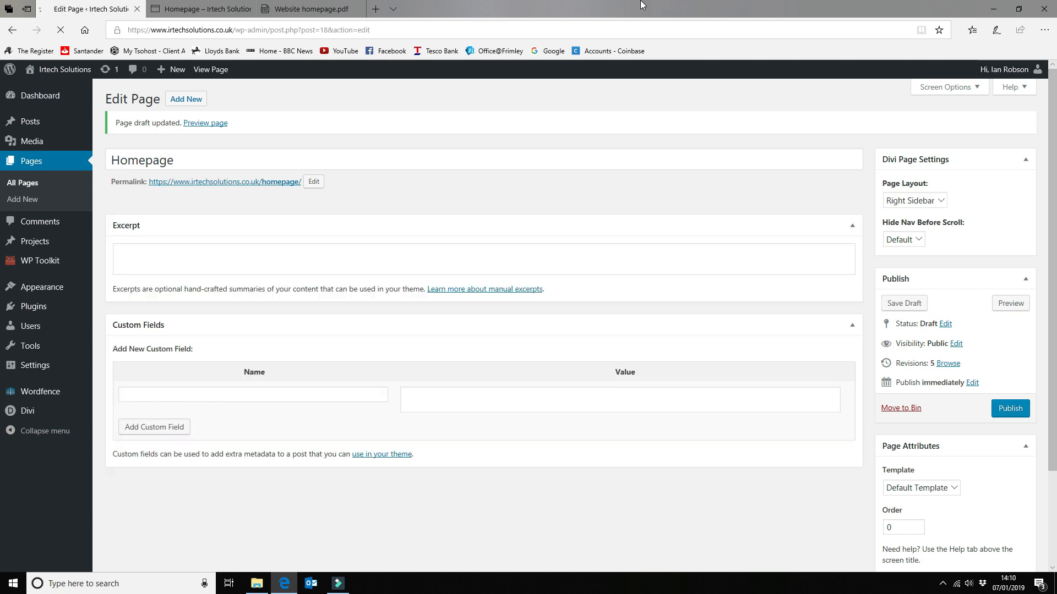
mouse_move(189, 4)
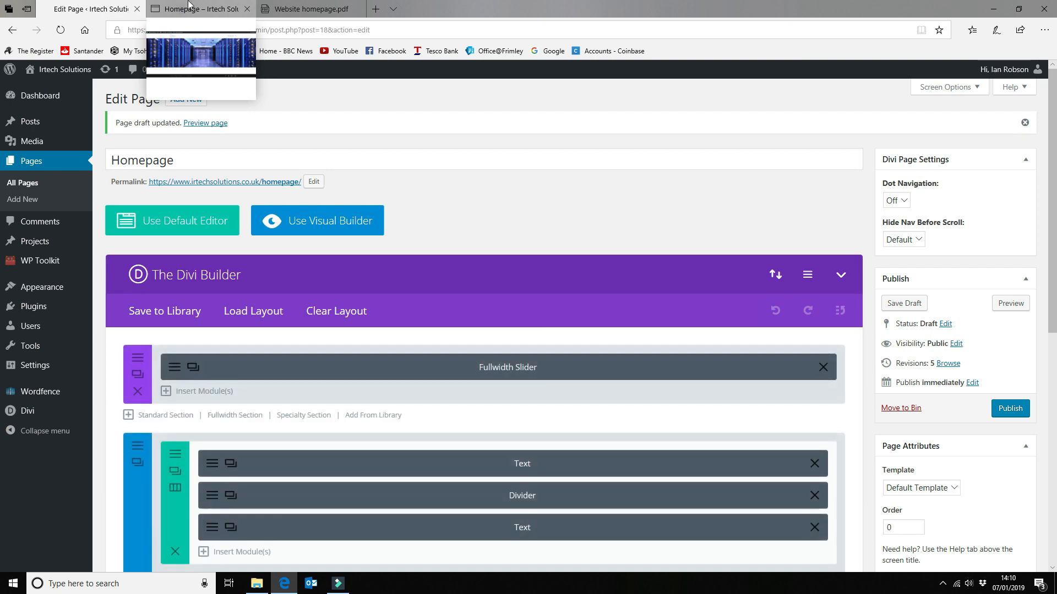
click(188, 6)
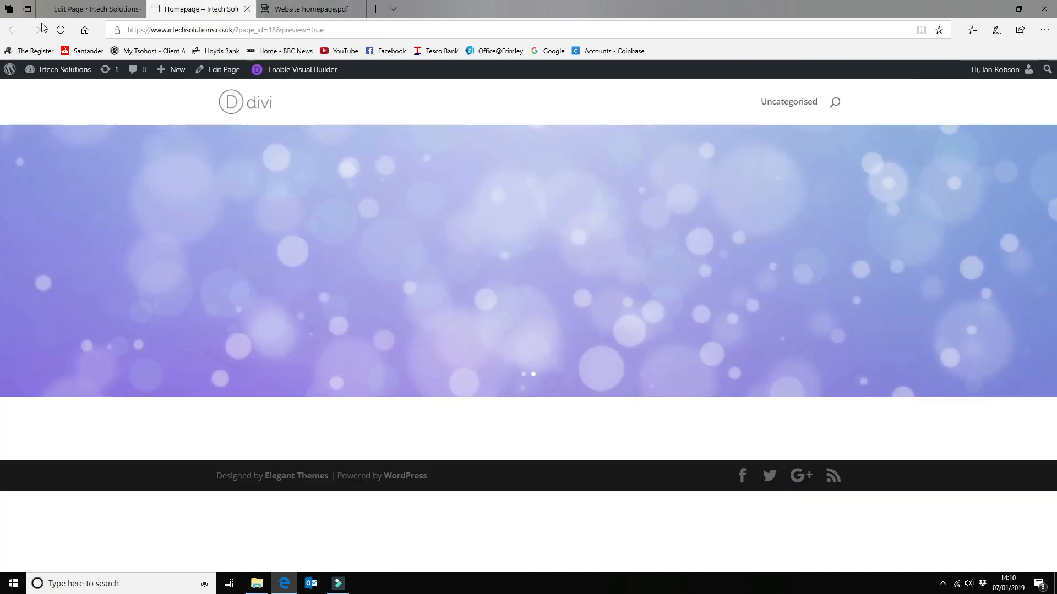
click(61, 29)
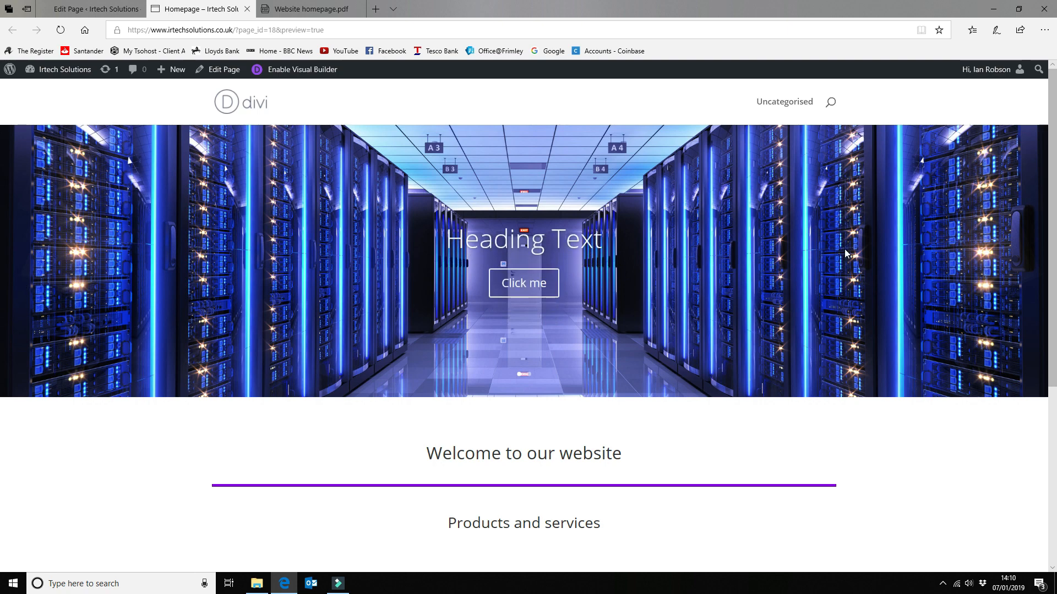
Review the service blurbs in the homepage preview, and back in the page editor turn off the Services 1 blurb's icon and save it.
scroll(846, 253, down, 3)
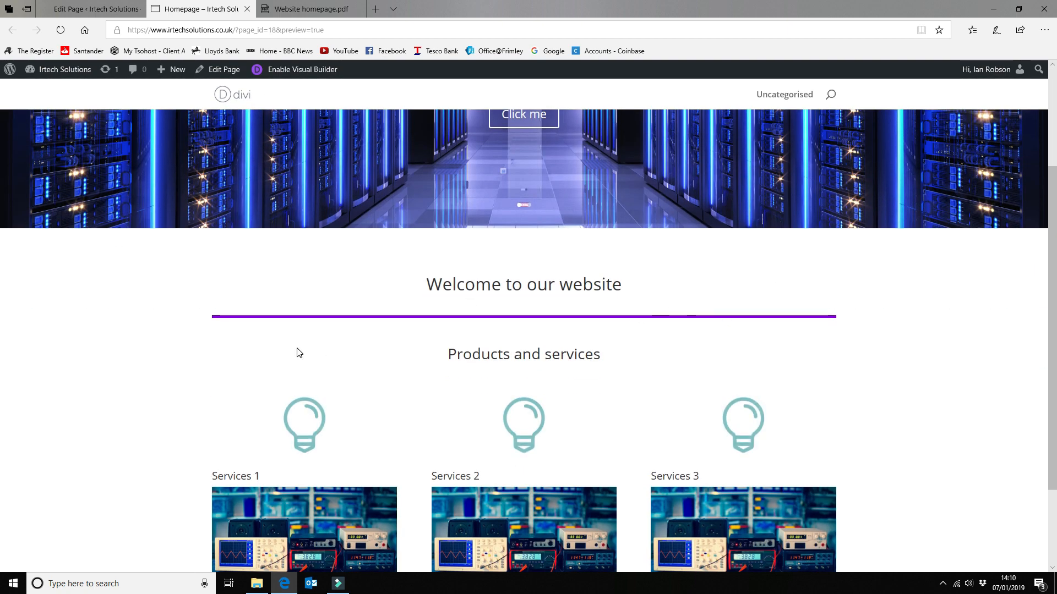
scroll(297, 353, down, 2)
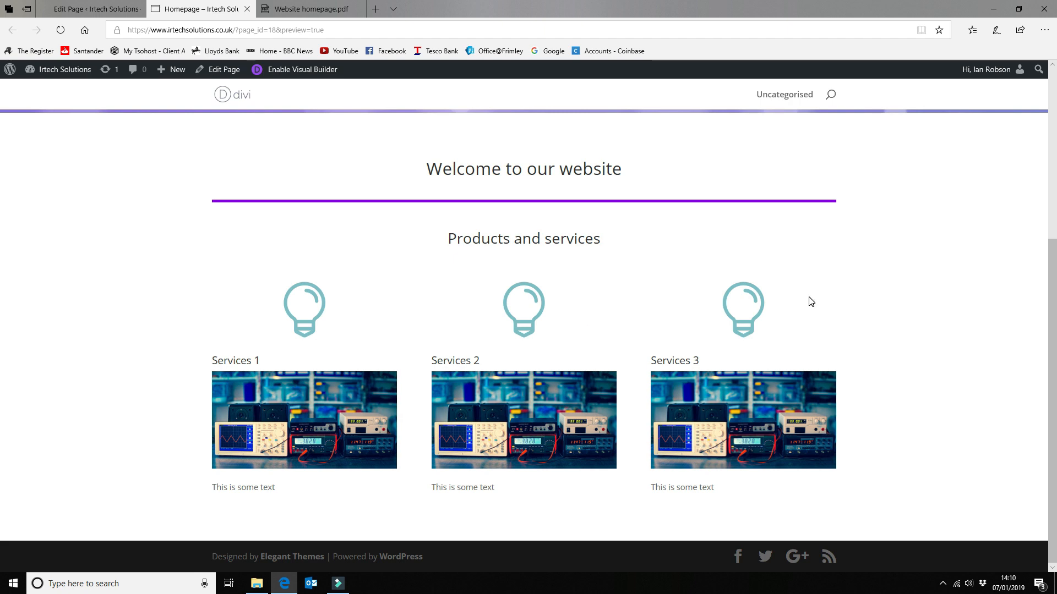
right_click(414, 295)
click(971, 305)
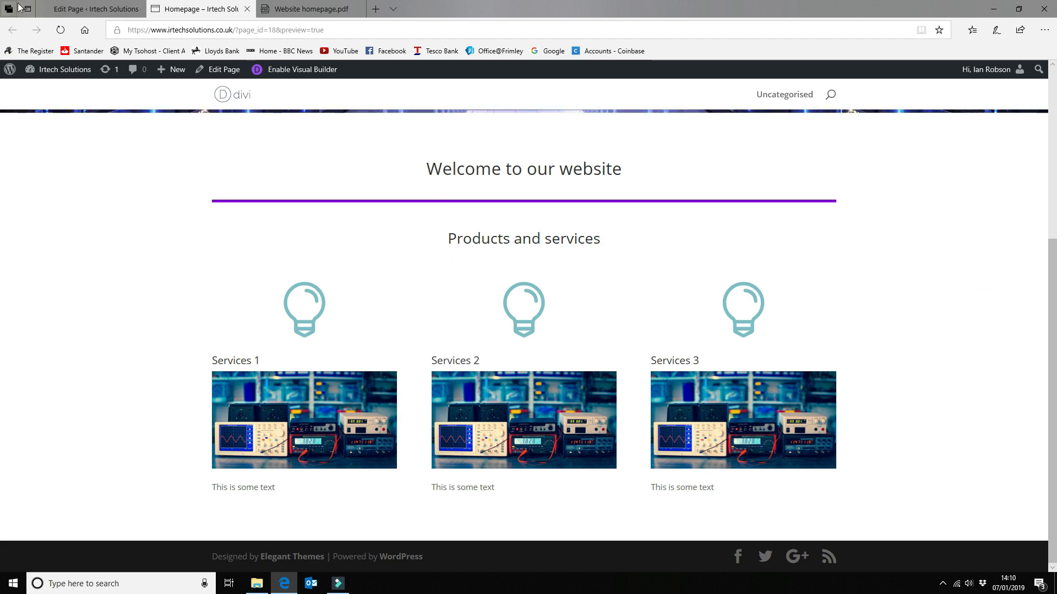
click(96, 9)
scroll(305, 438, down, 4)
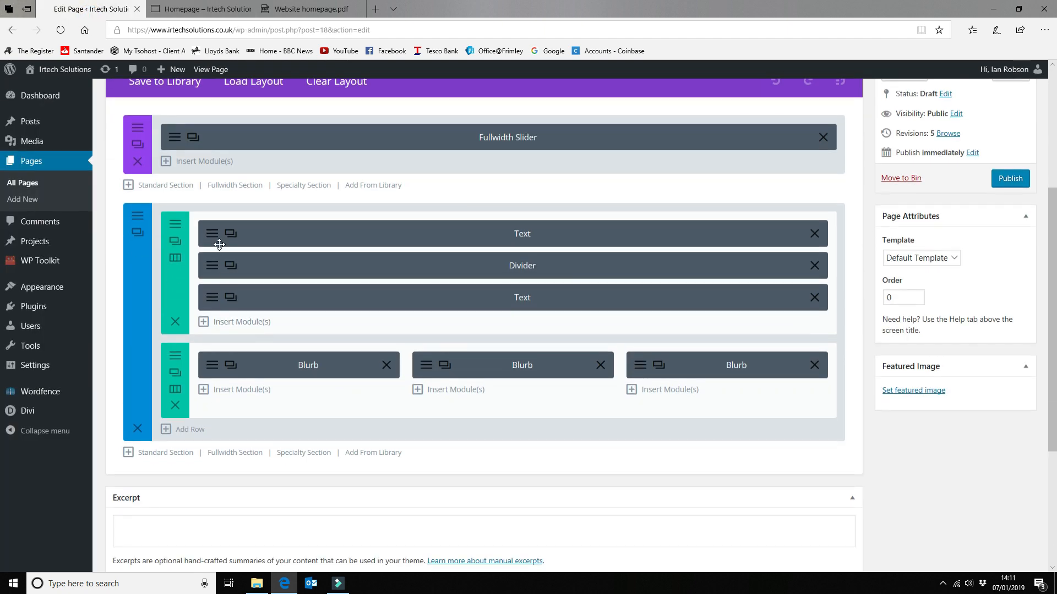
click(210, 366)
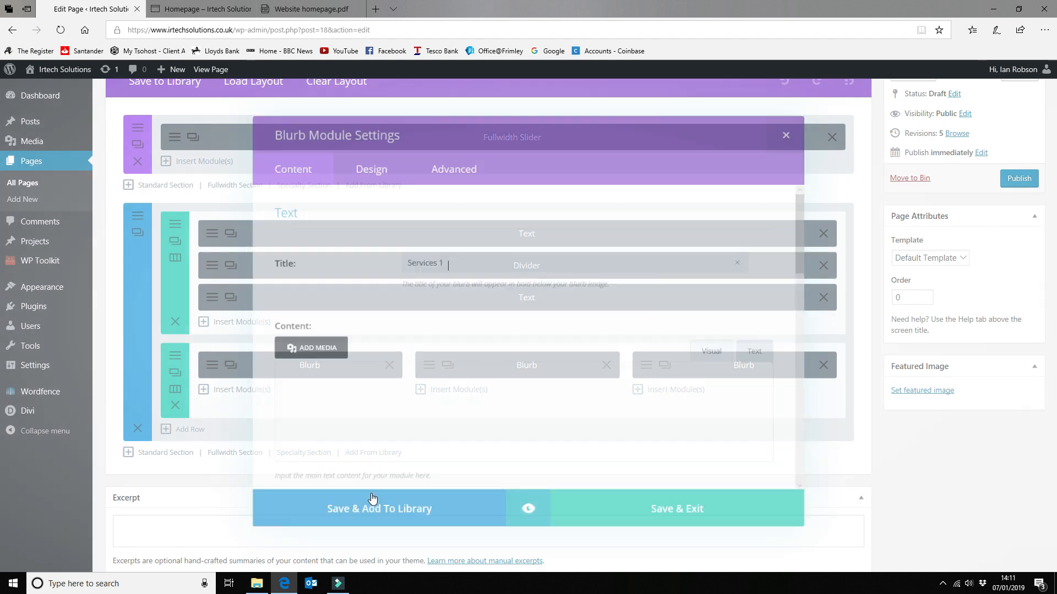
scroll(436, 302, down, 10)
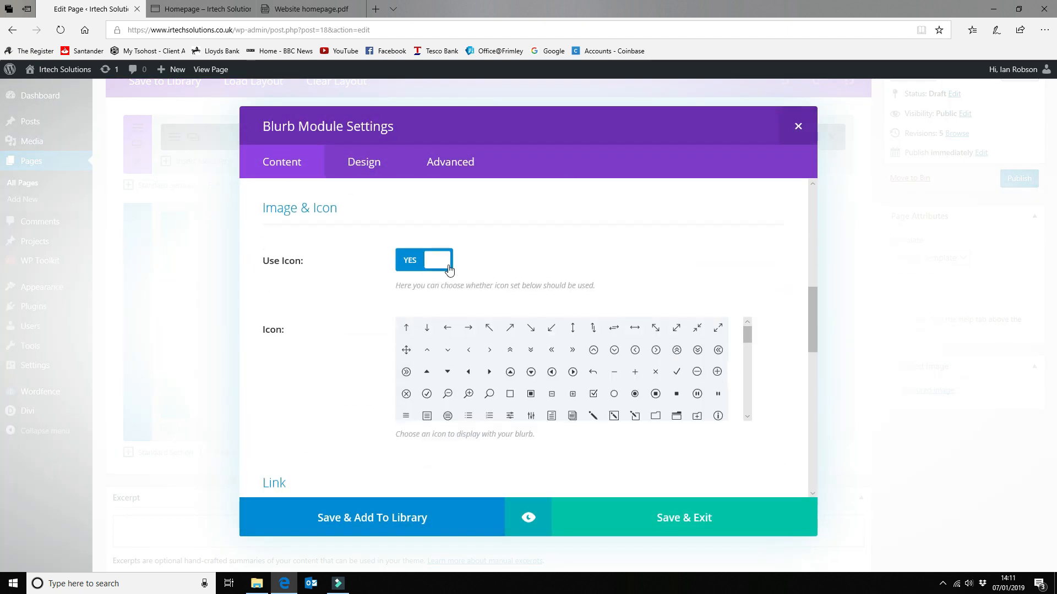
click(407, 261)
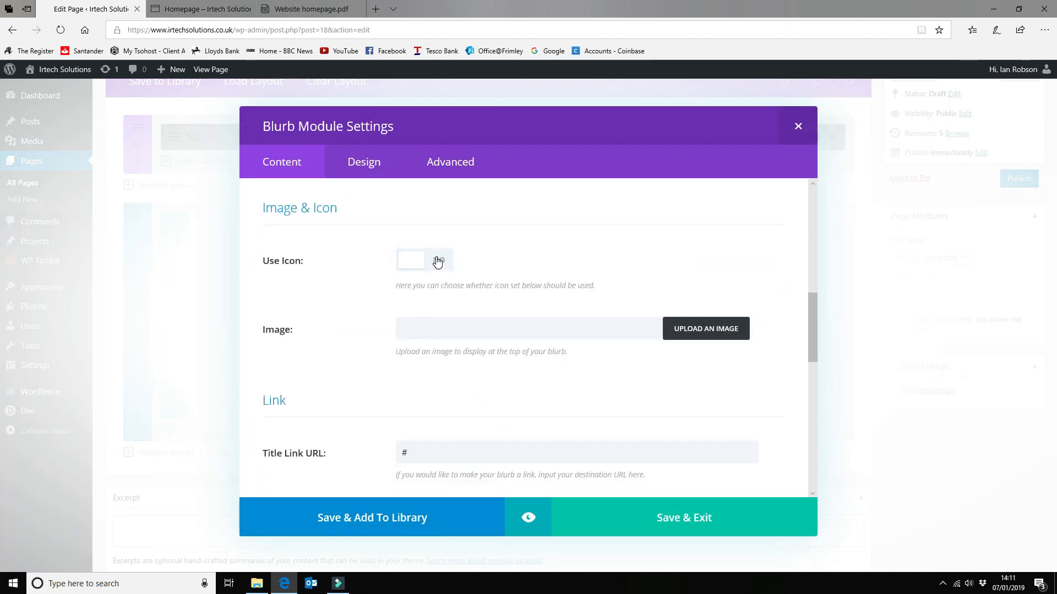
click(670, 520)
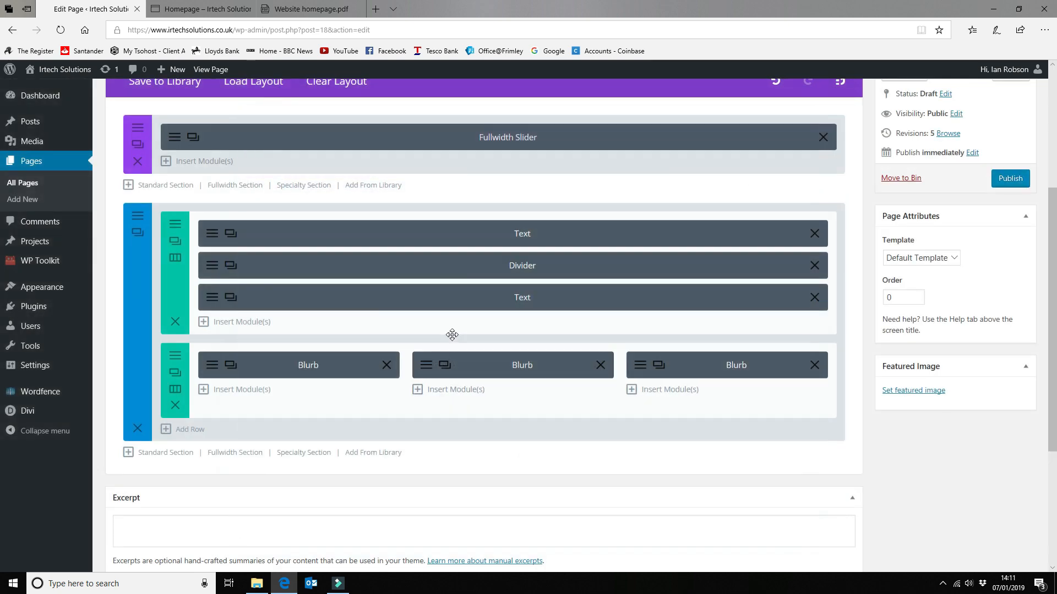
Turn off the icon for the Services 2 blurb in the second column and save the module.
click(423, 367)
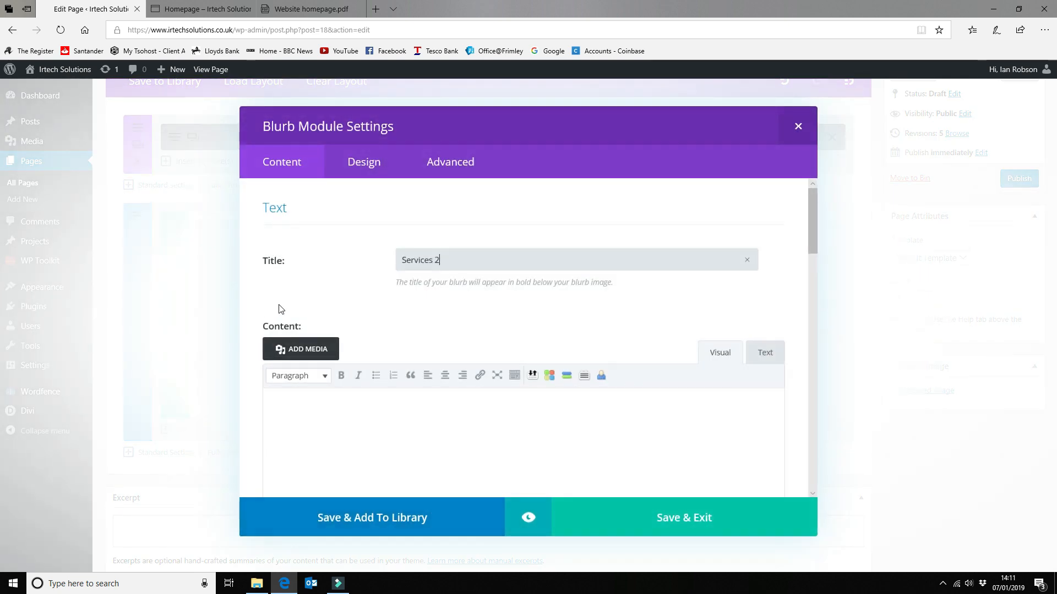
scroll(421, 381, down, 6)
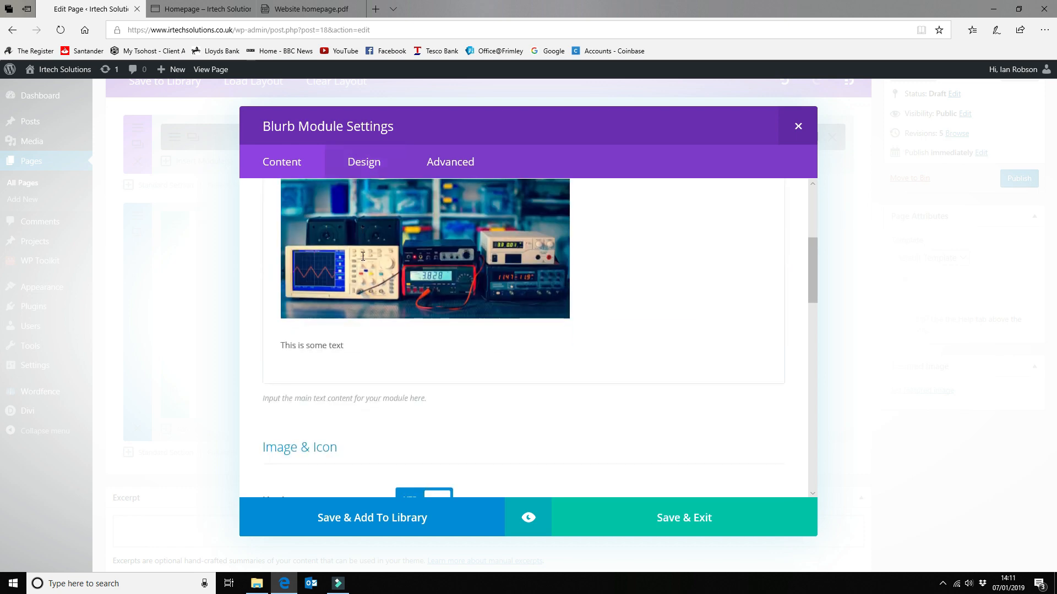
click(436, 361)
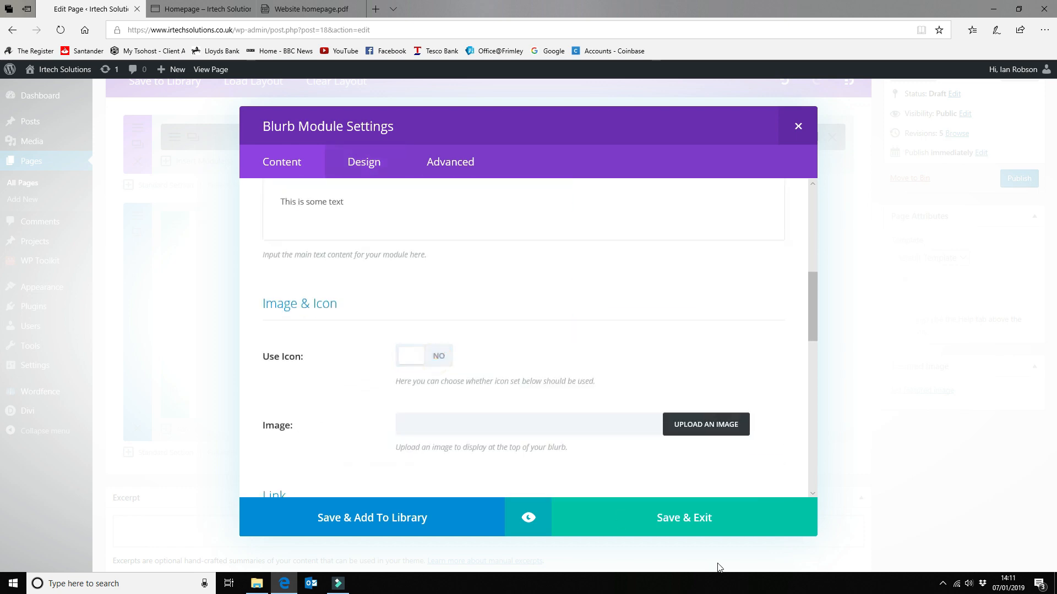
click(721, 526)
Turn off the icon for the blurb in the row's third column.
click(639, 370)
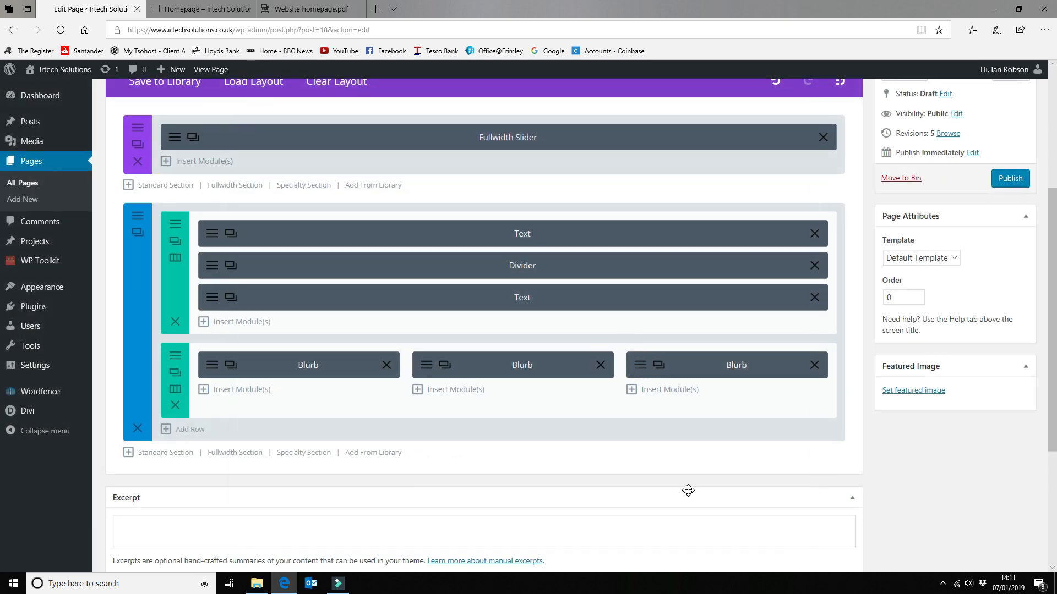
scroll(472, 415, down, 5)
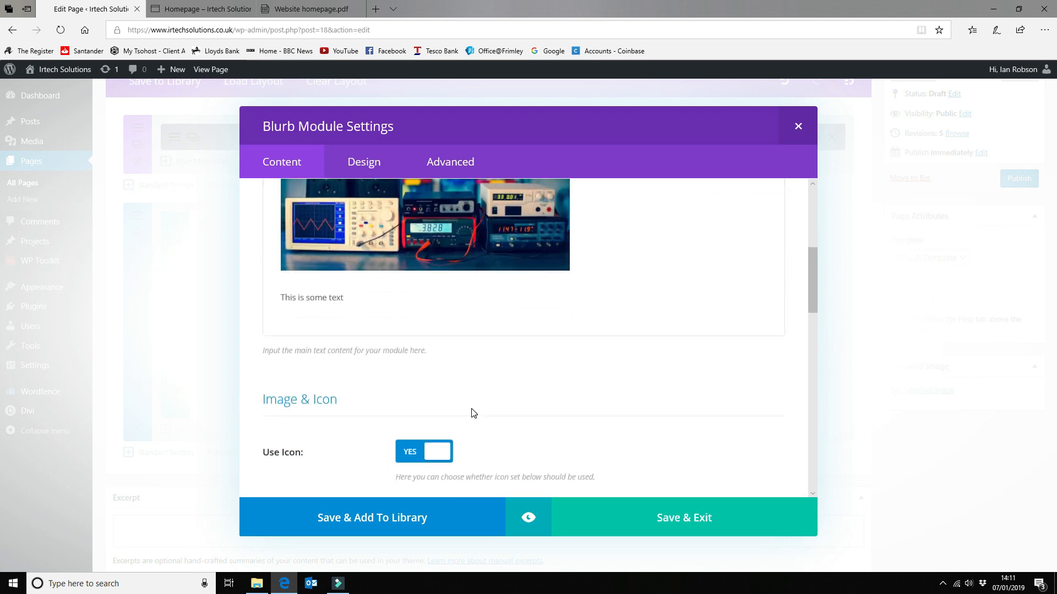
Turn off the Use Icon option in the open Blurb module and save the page draft.
click(398, 452)
click(721, 520)
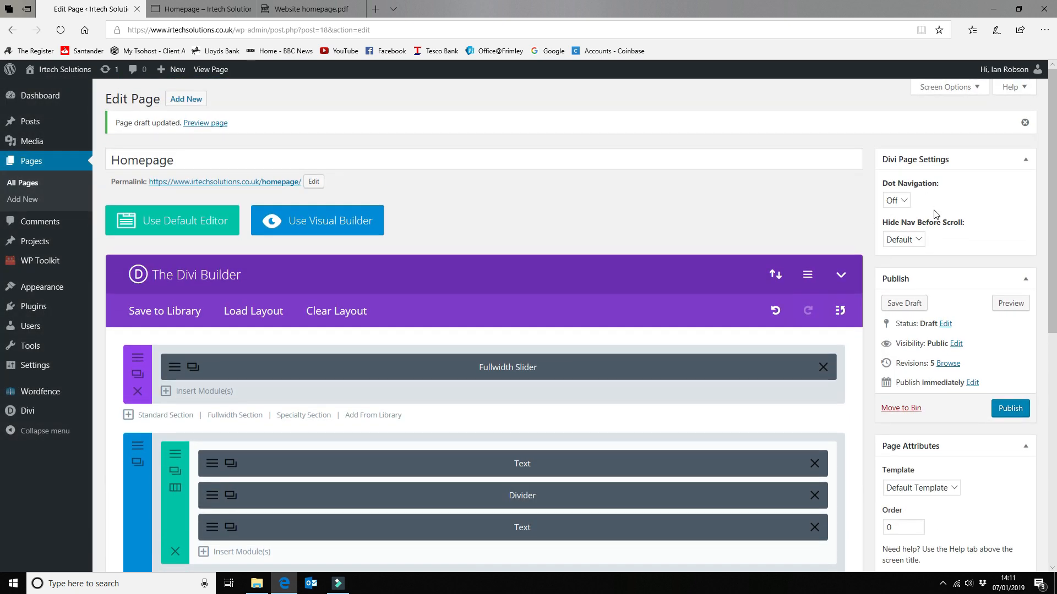
click(904, 304)
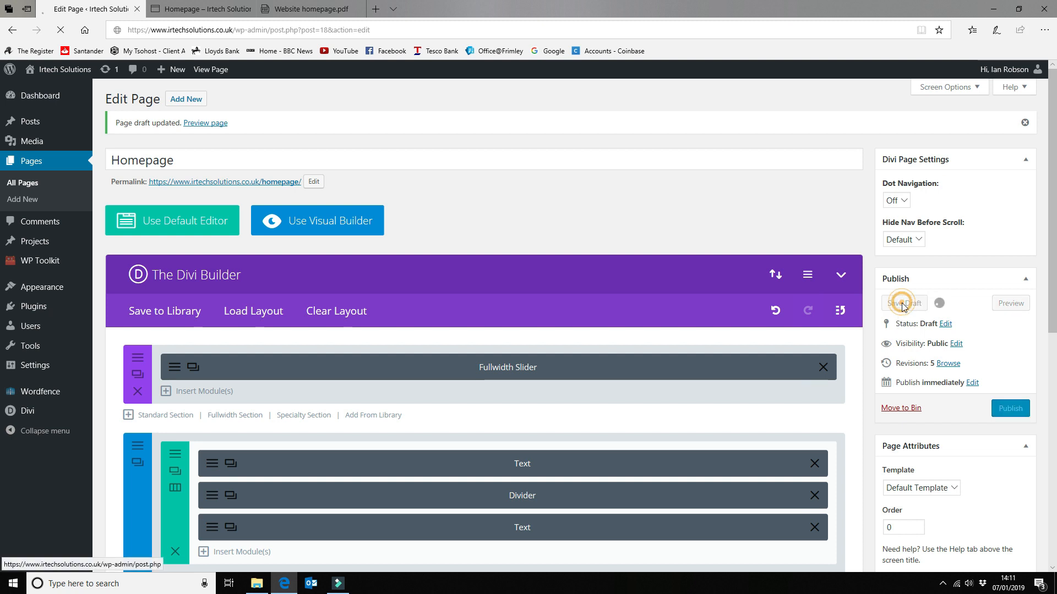
Reload the homepage preview, inspect the three service blurbs without icons, and test the Services 2 title link.
click(208, 9)
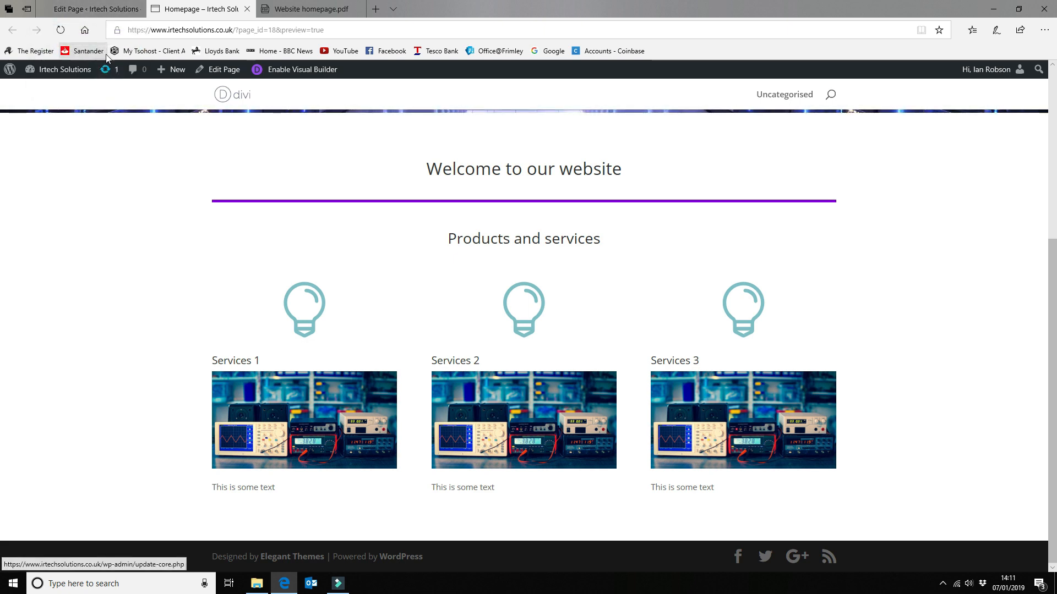
click(61, 32)
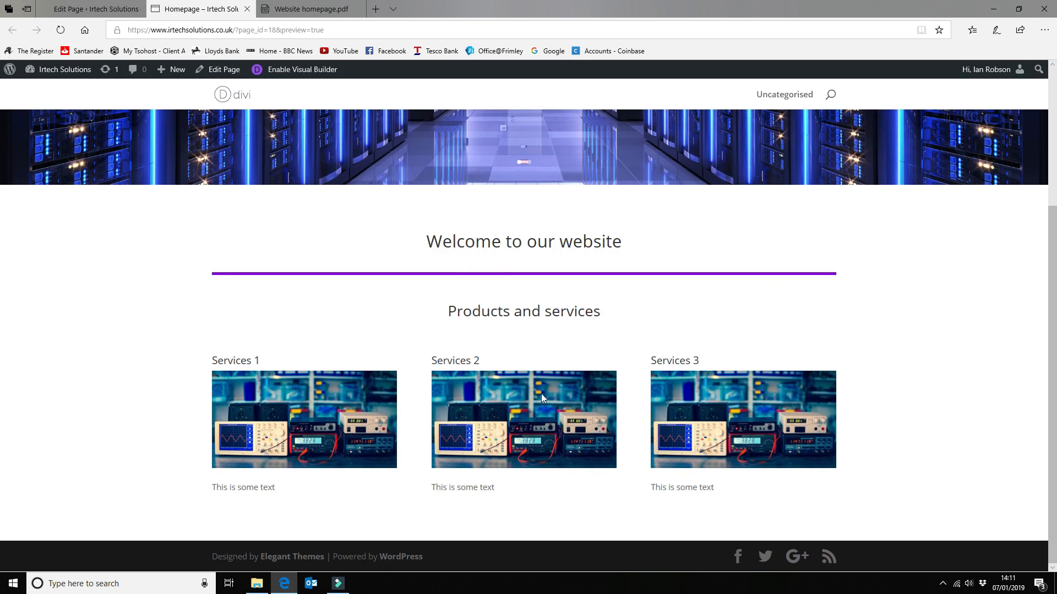
scroll(302, 383, up, 4)
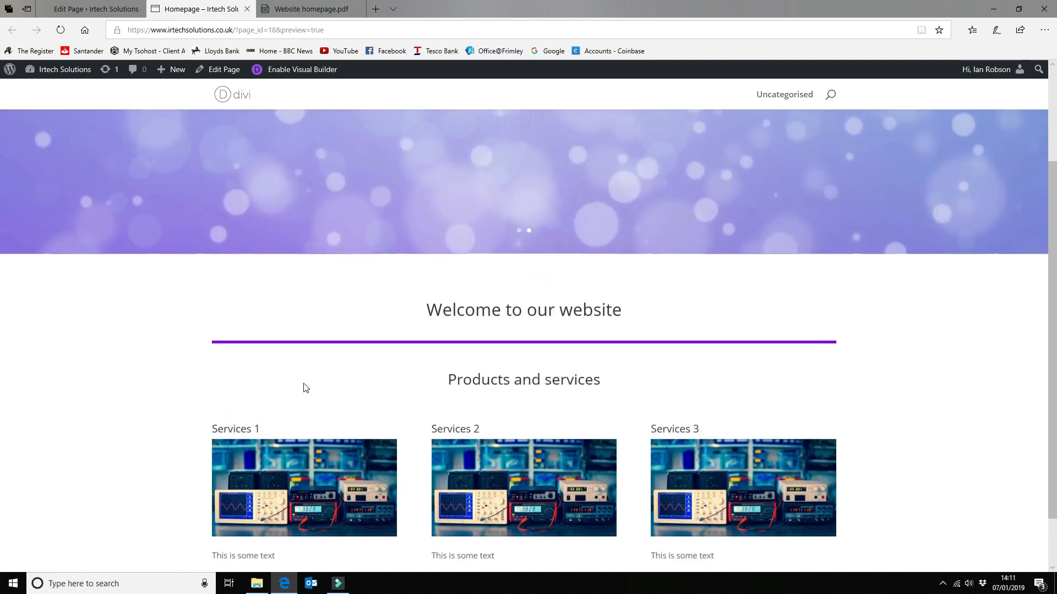
scroll(561, 330, down, 3)
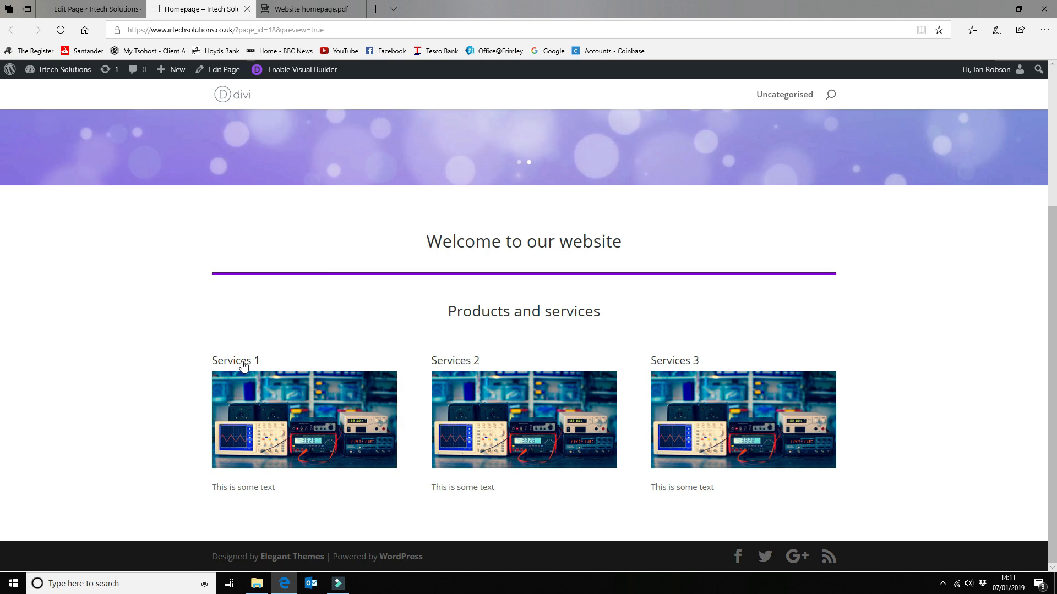
click(473, 367)
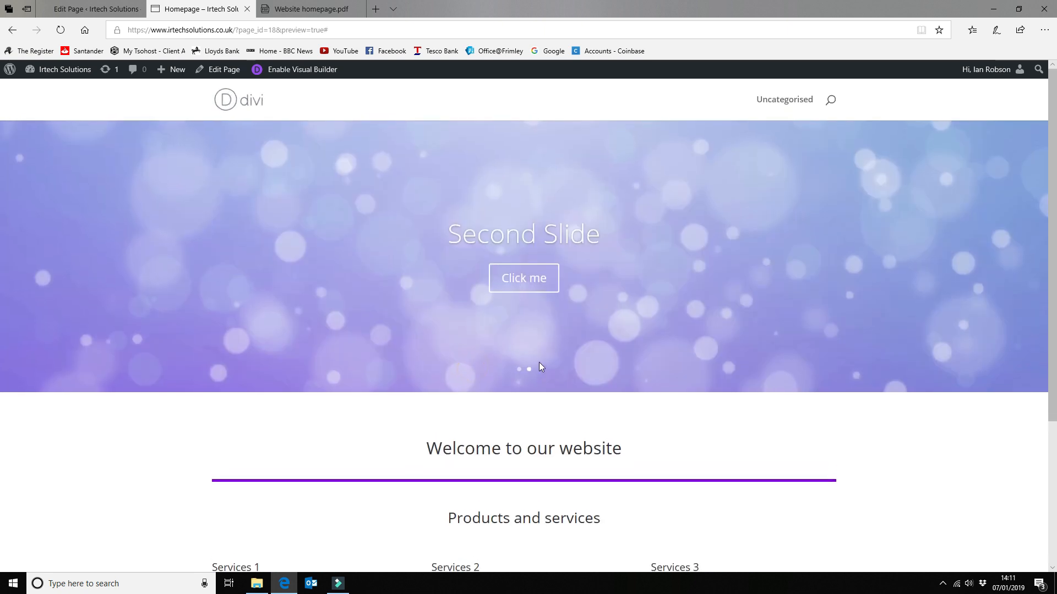
scroll(618, 387, down, 3)
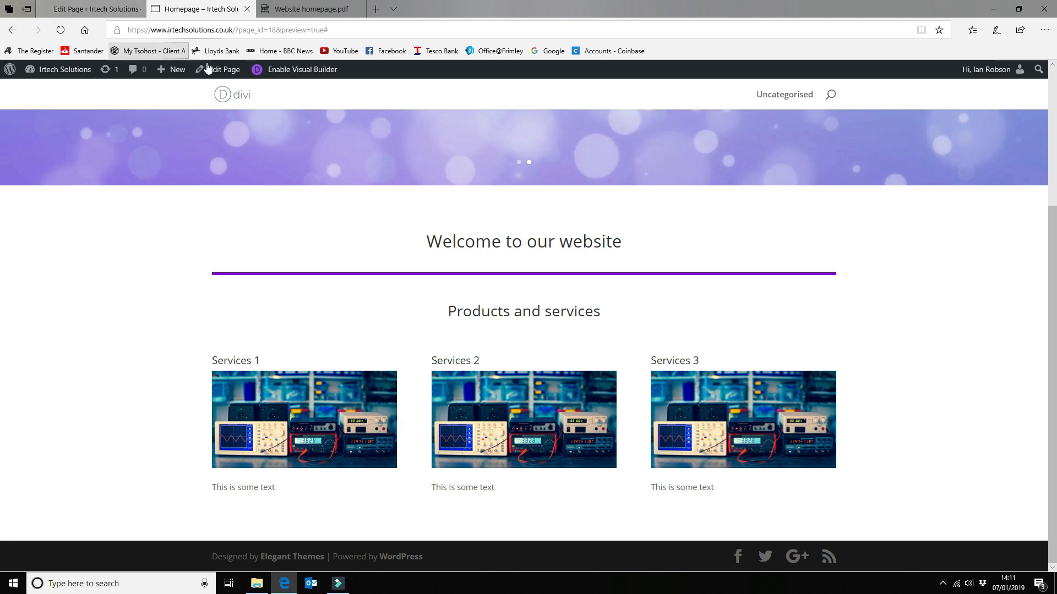
Set the title text alignment to centre in the design settings of the Services 1 blurb on the page being edited.
click(98, 15)
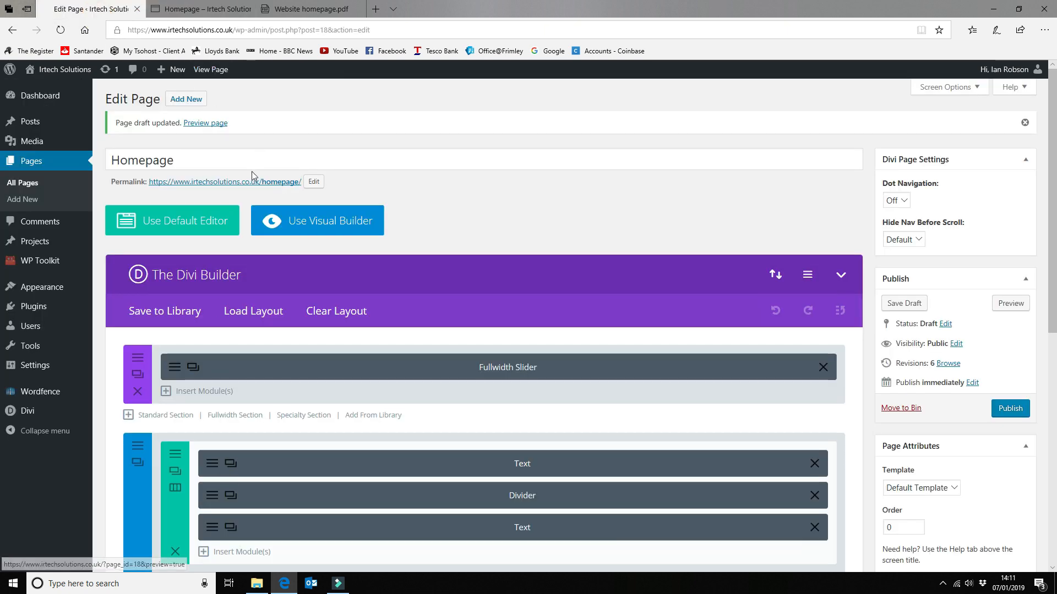
scroll(231, 330, down, 4)
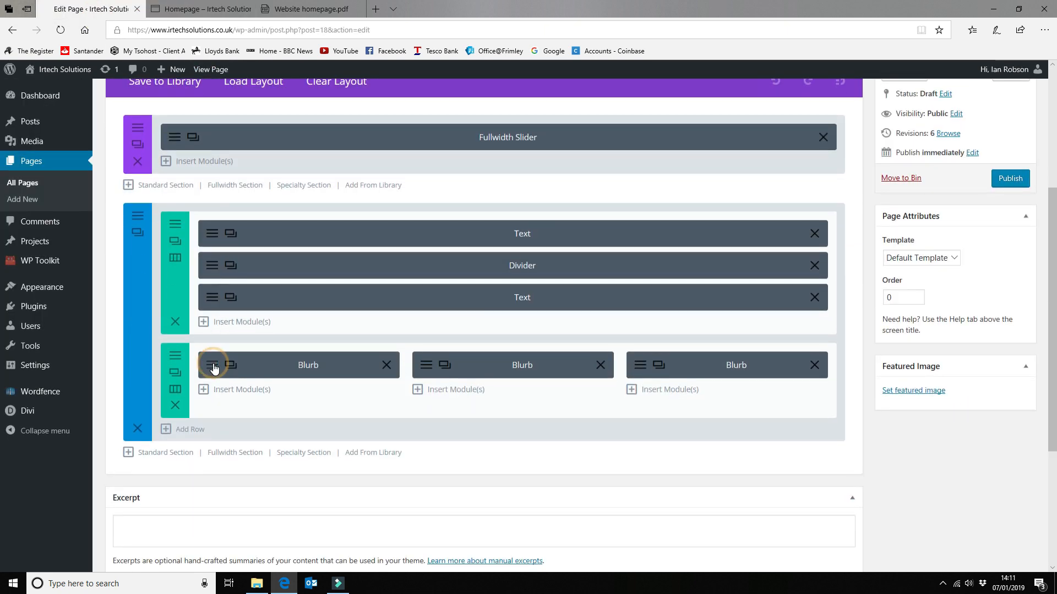
click(230, 366)
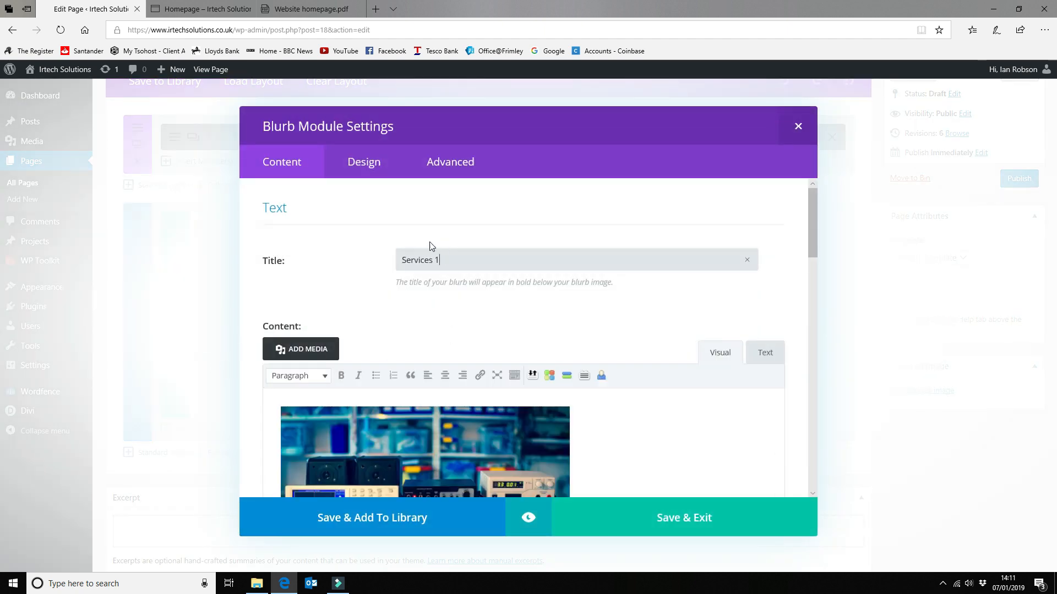
scroll(448, 257, down, 12)
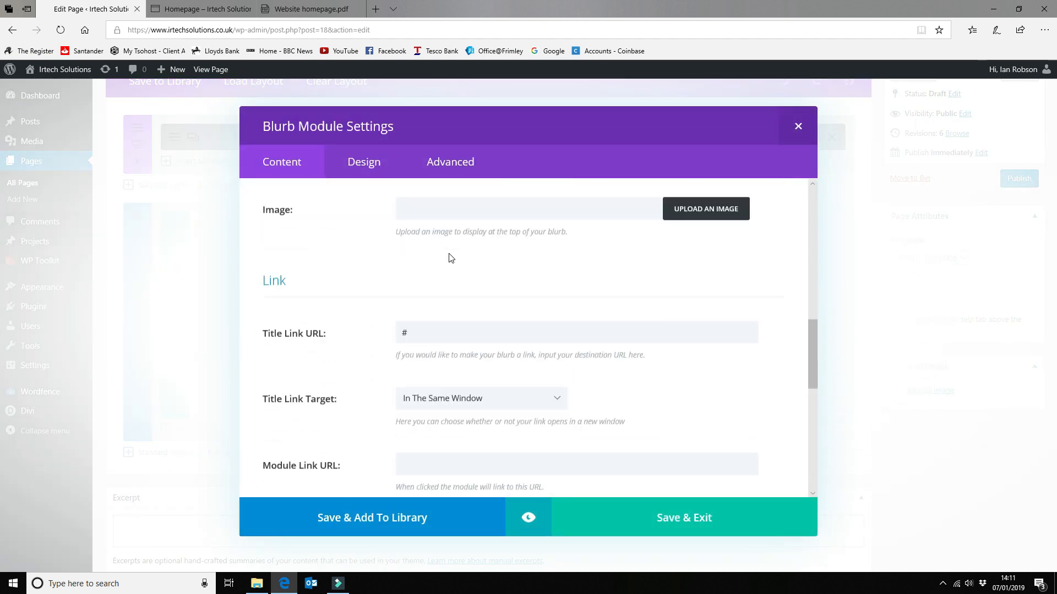
scroll(449, 256, up, 12)
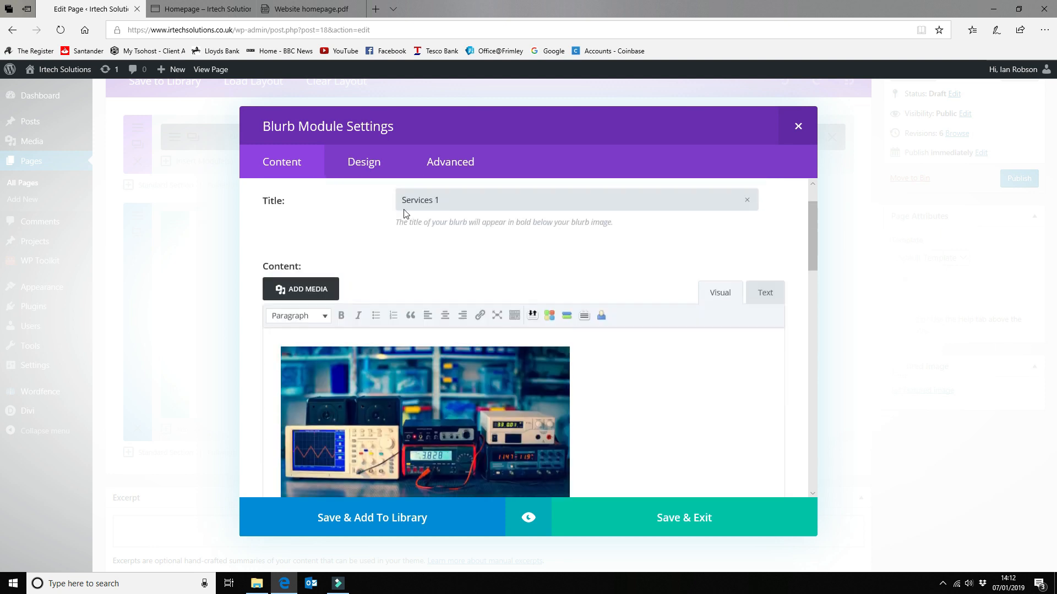
click(376, 165)
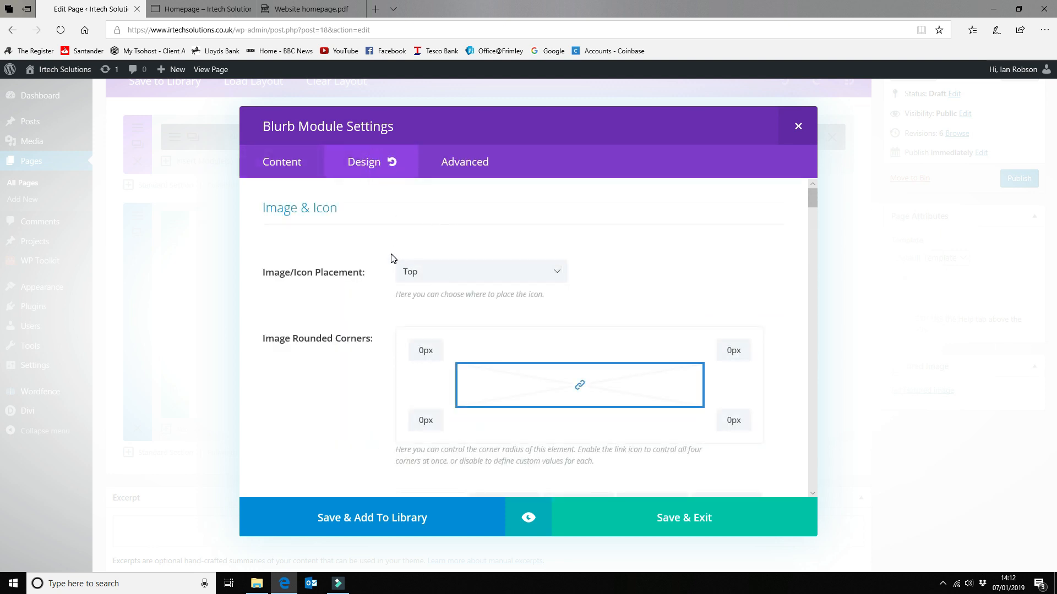
scroll(394, 259, down, 9)
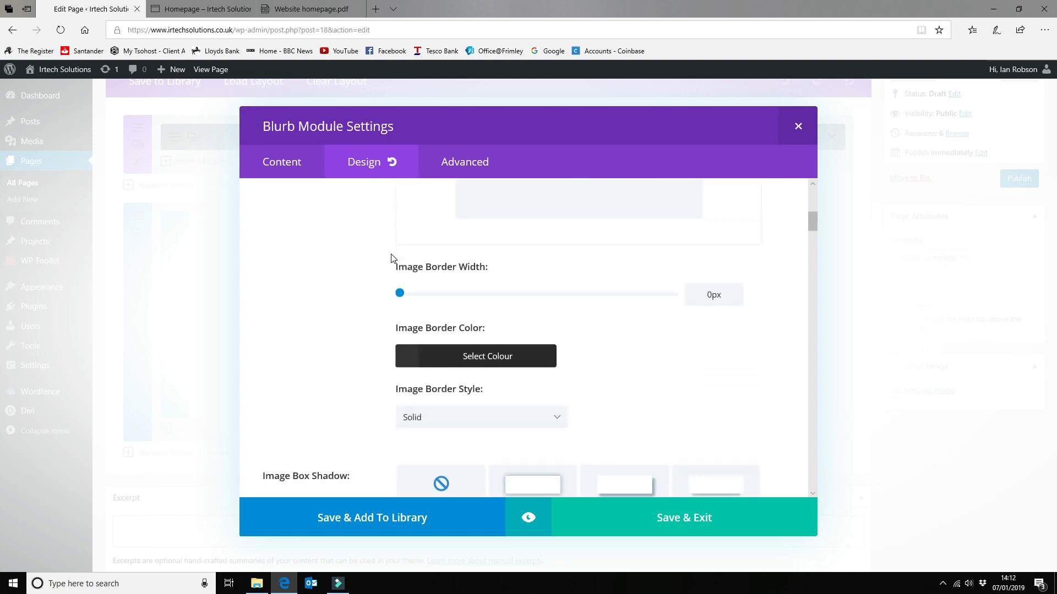
scroll(393, 259, down, 10)
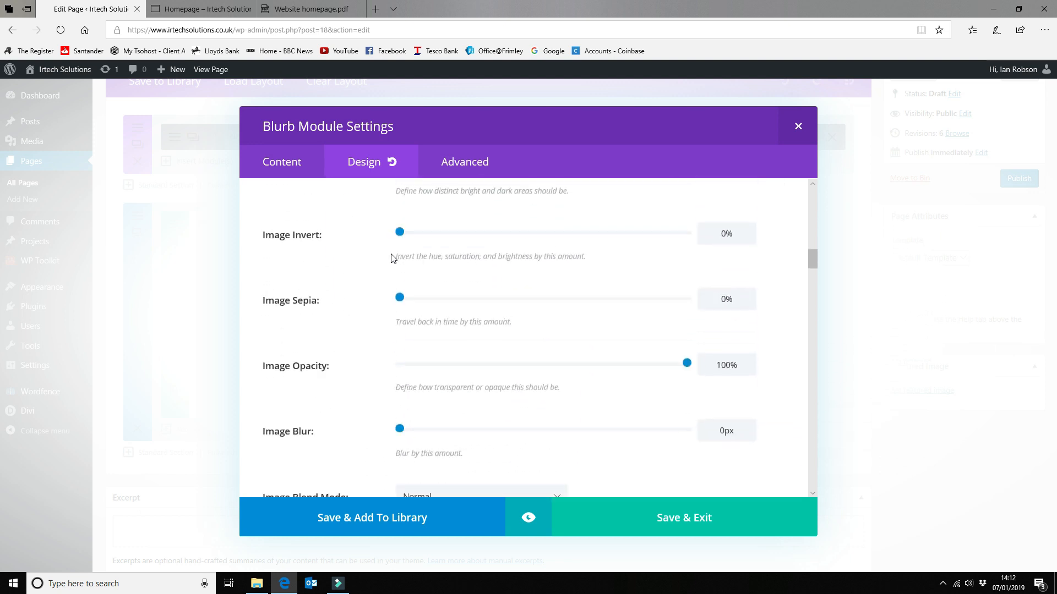
scroll(393, 259, down, 3)
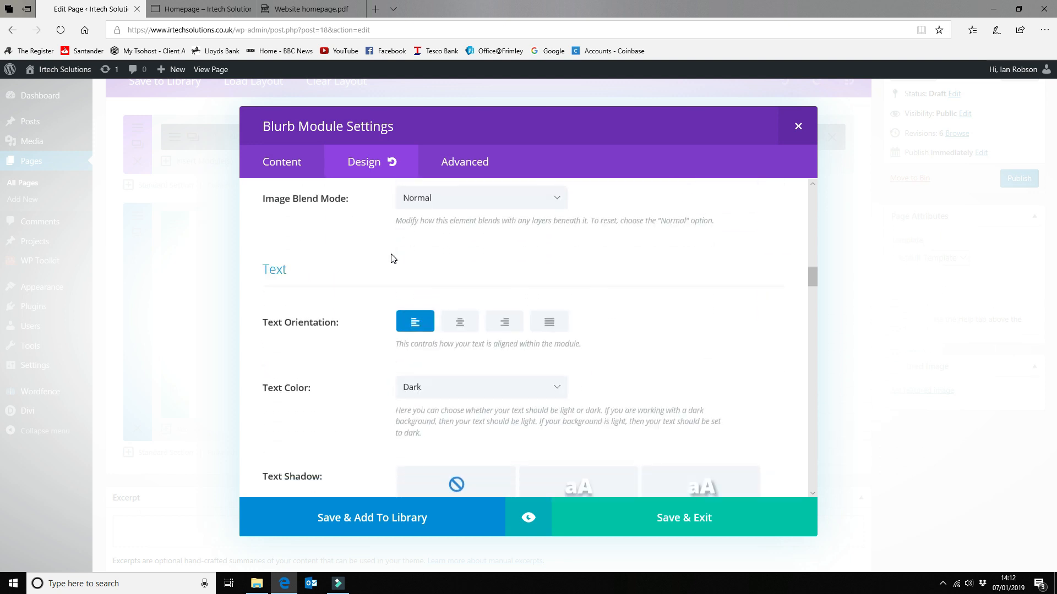
scroll(393, 259, down, 5)
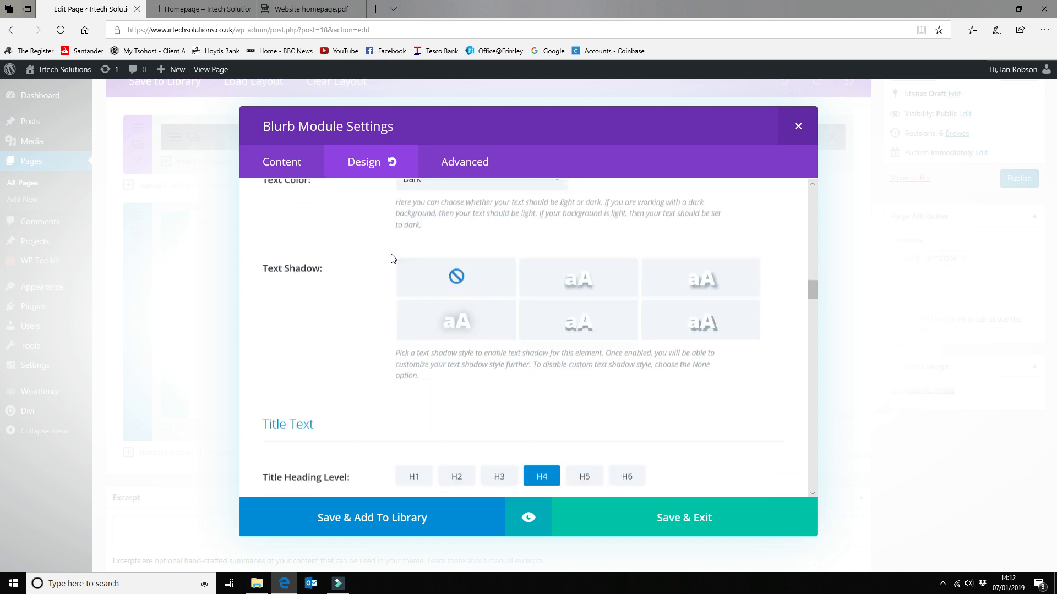
scroll(393, 259, down, 3)
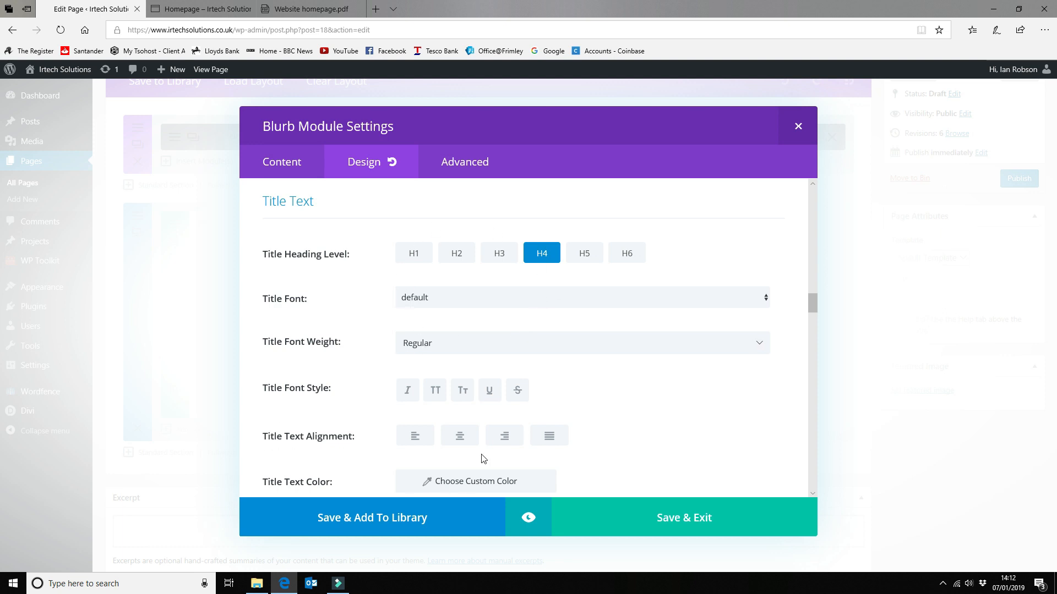
click(460, 436)
Set the Services 1 blurb's text orientation to centre and save the module.
scroll(636, 373, up, 3)
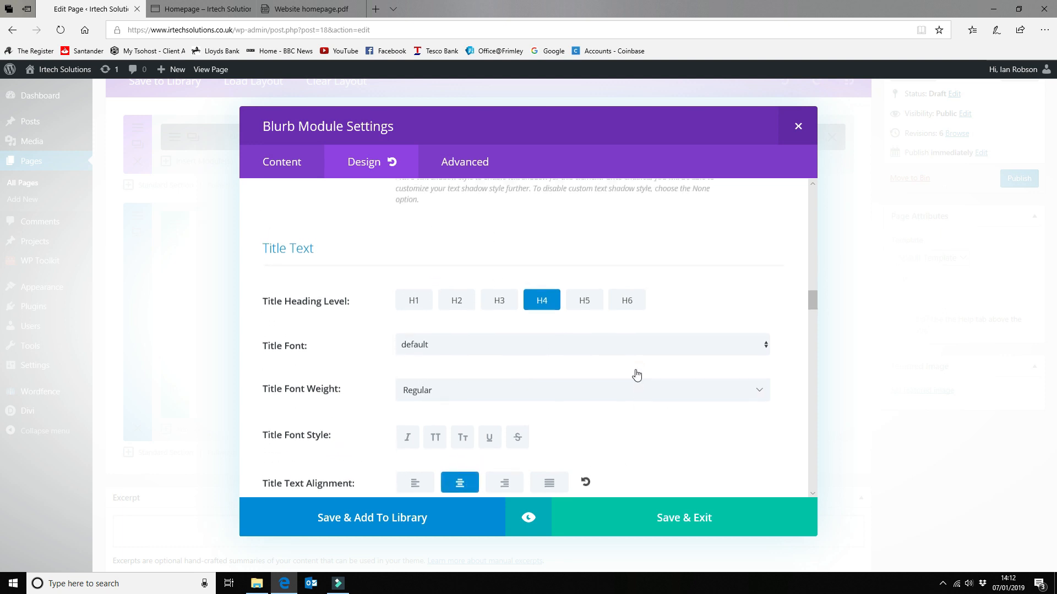
scroll(637, 374, up, 5)
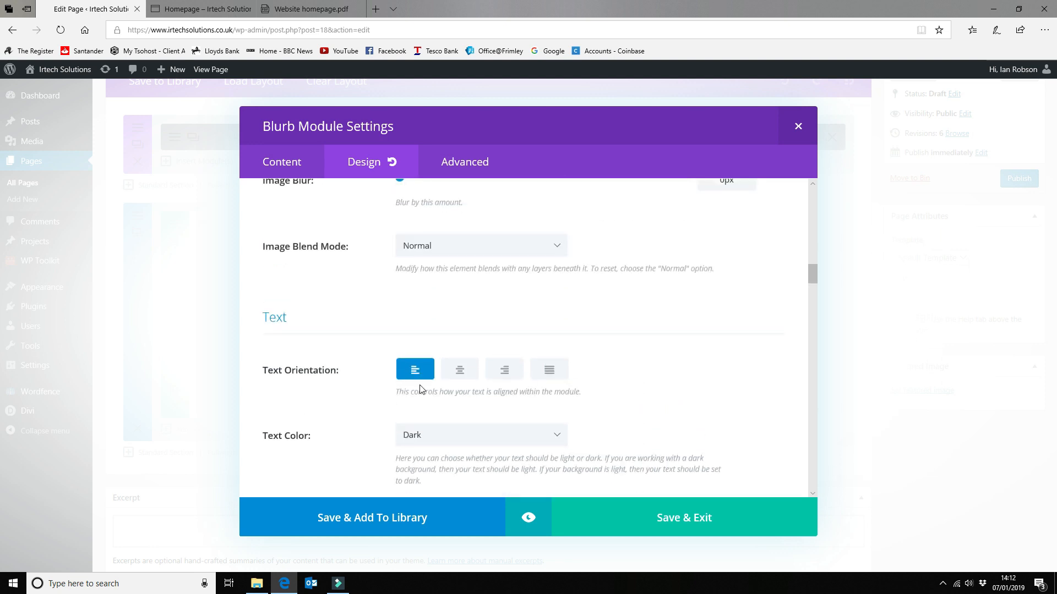
click(468, 375)
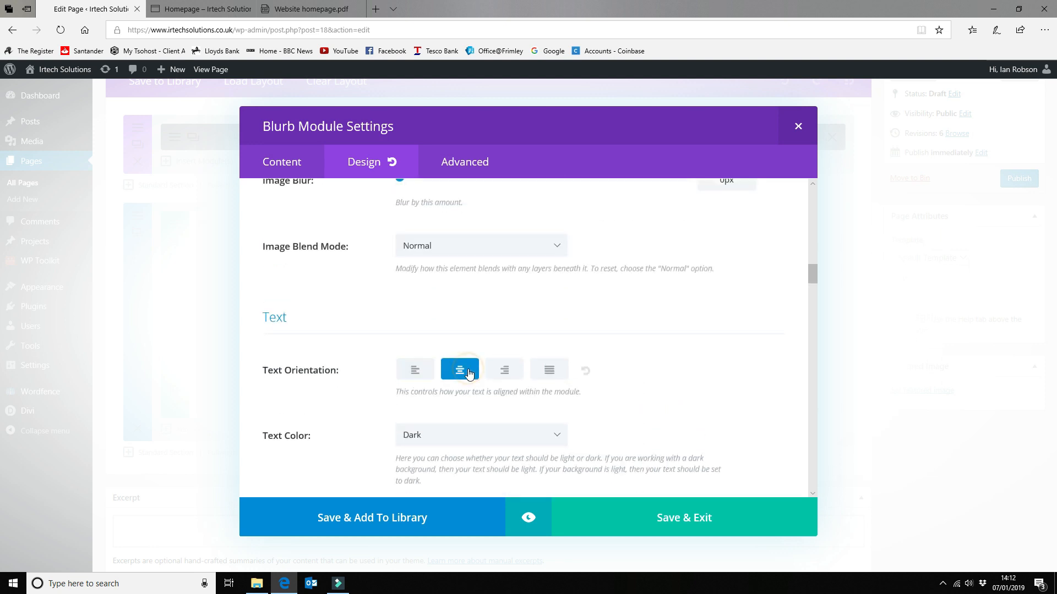
click(697, 517)
Save the page draft and reload the homepage preview to check the Services 1 blurb's alignment.
scroll(905, 201, up, 1)
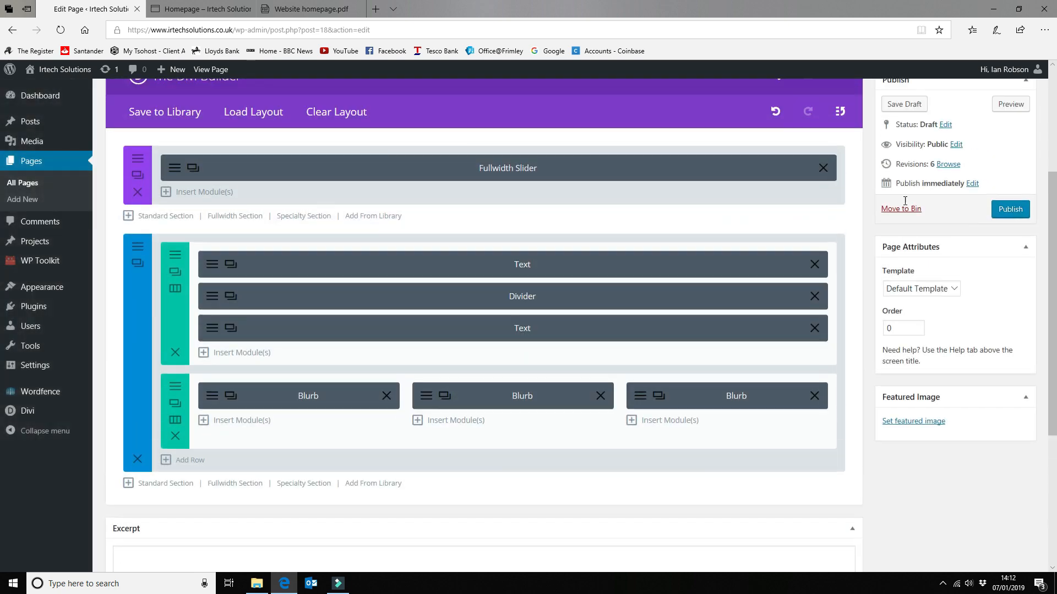
scroll(904, 200, up, 1)
click(908, 152)
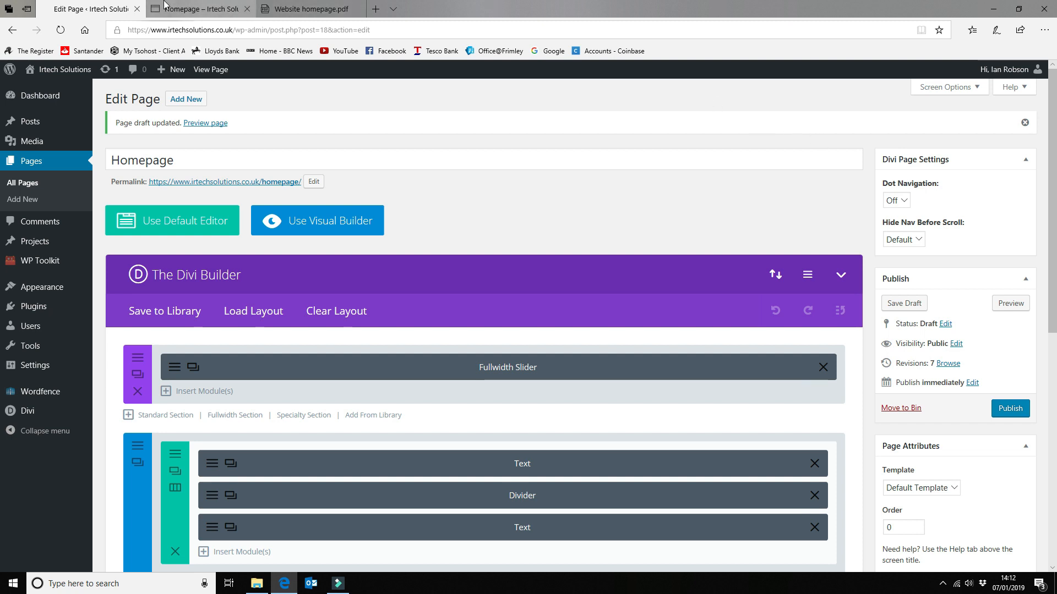
click(201, 8)
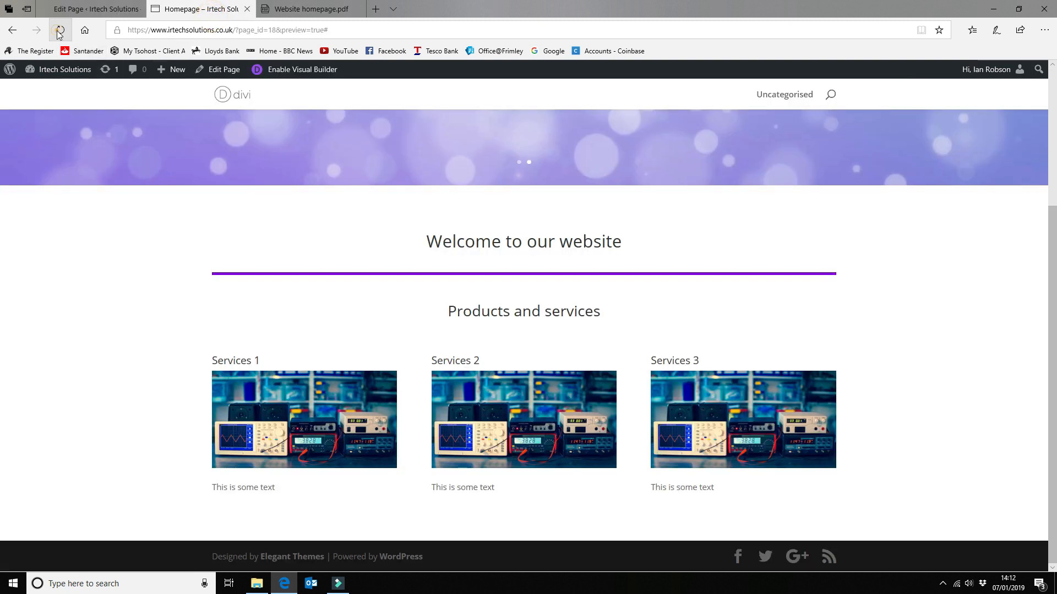
click(60, 30)
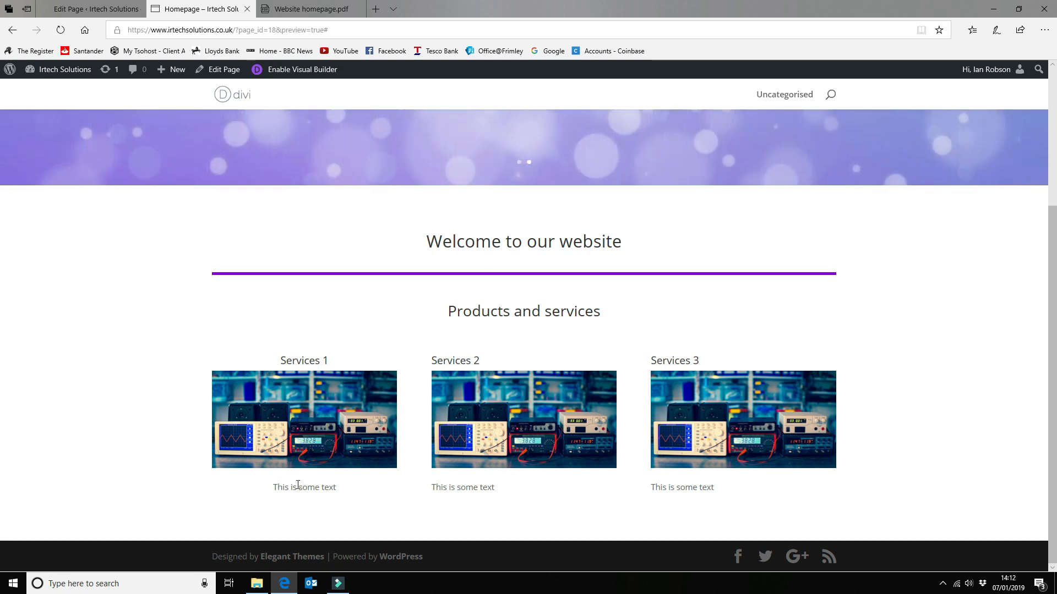
drag(268, 488, 349, 491)
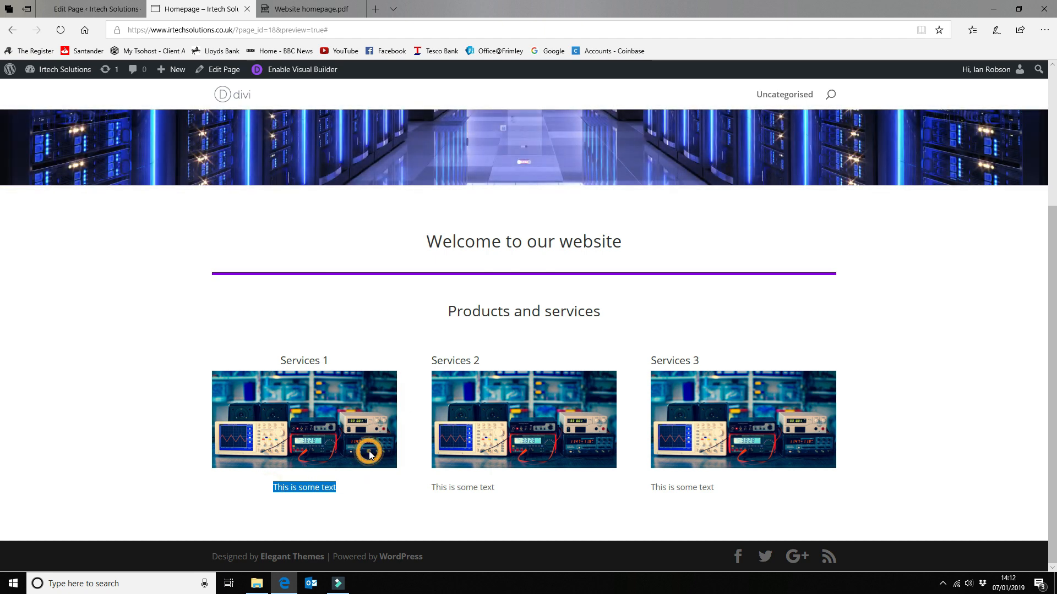
click(357, 348)
Consult the layout in Website homepage.pdf and duplicate the Divider module in the page's welcome row.
click(48, 5)
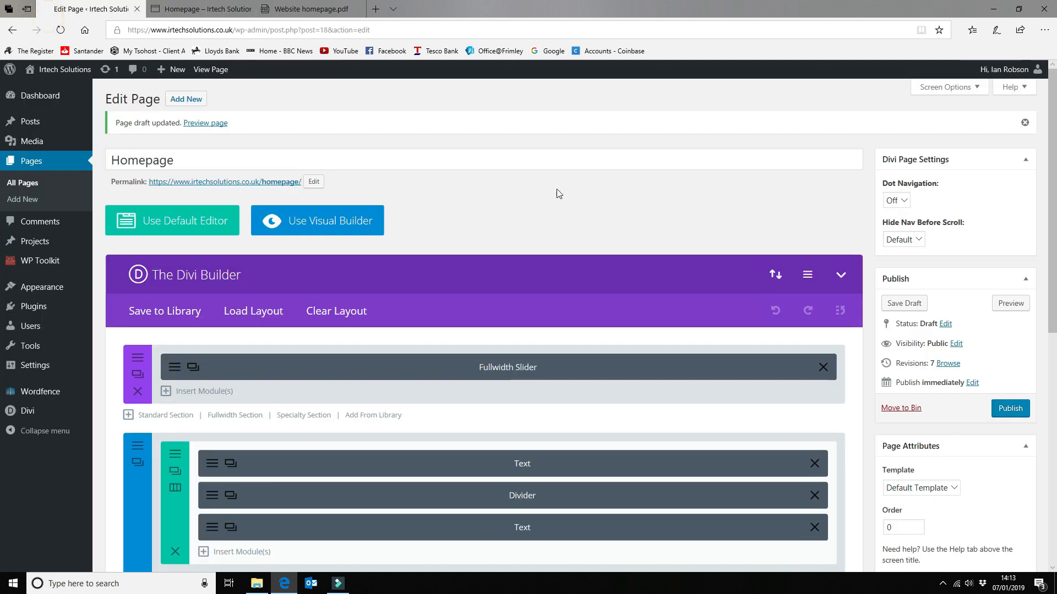
scroll(585, 354, down, 5)
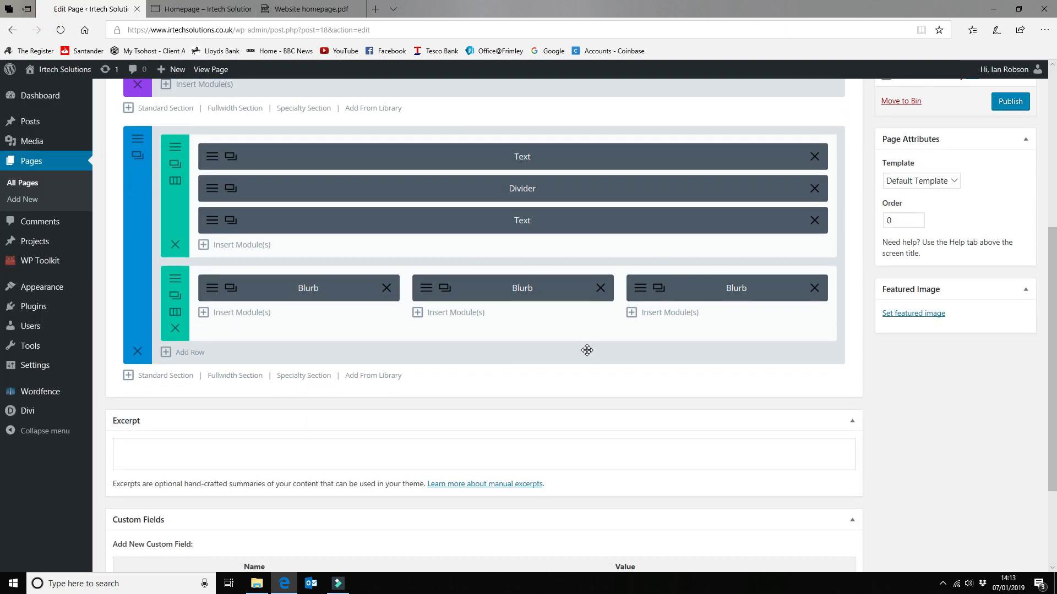
click(281, 9)
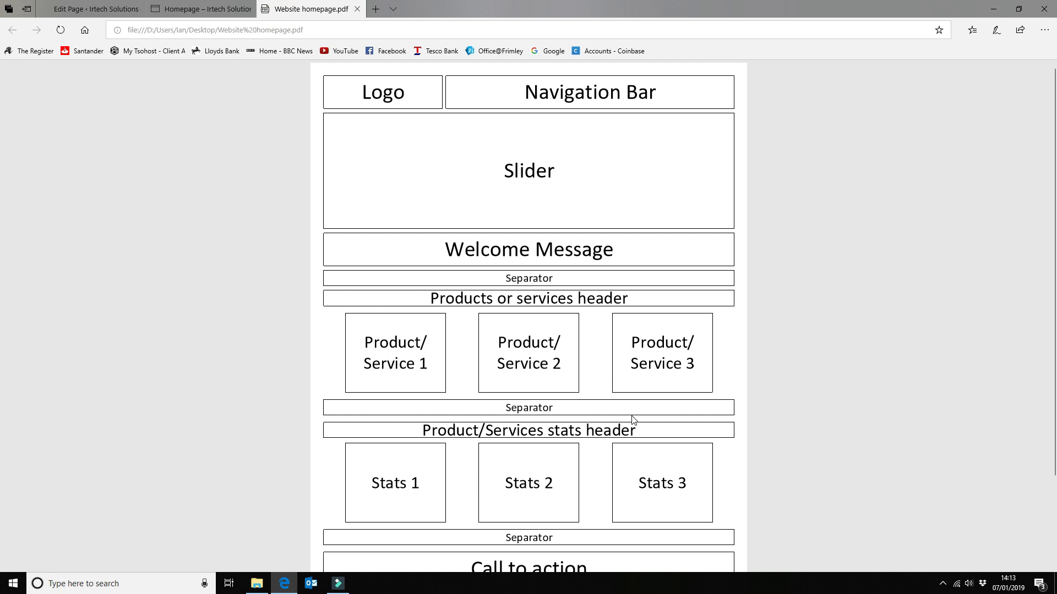
click(97, 8)
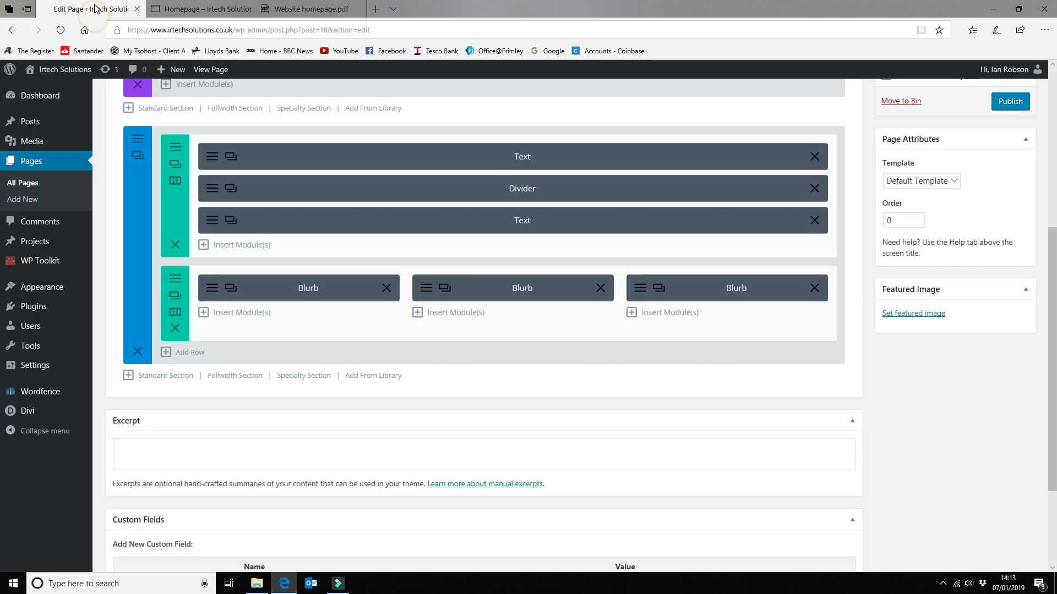
click(231, 189)
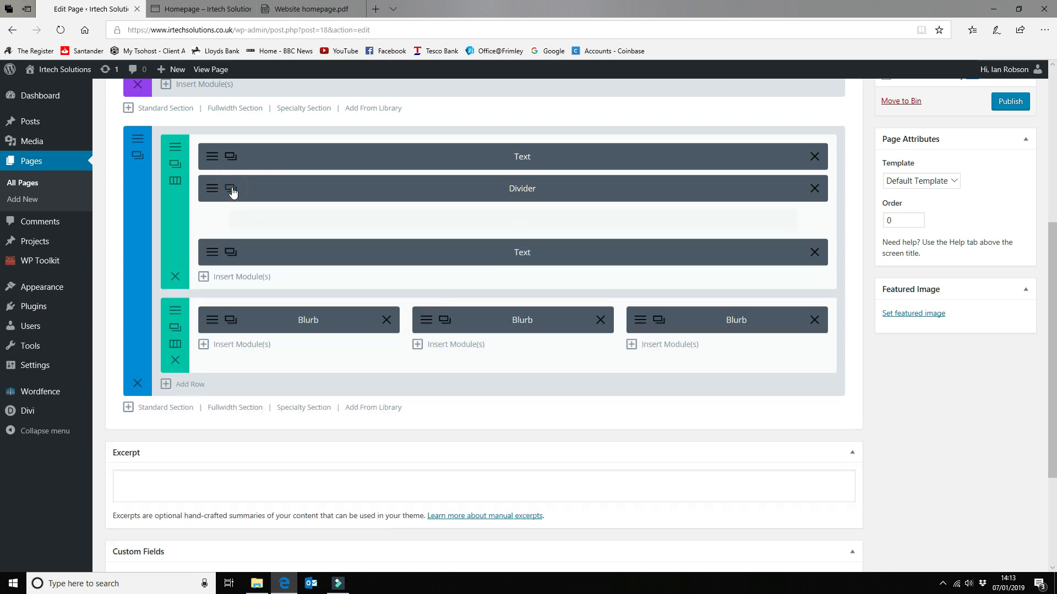
mouse_move(250, 221)
mouse_down()
mouse_move(253, 390)
mouse_move(250, 209)
mouse_move(250, 220)
mouse_up()
Add a standard section with a single-column row below the blurbs and move the duplicate Divider into it.
click(180, 408)
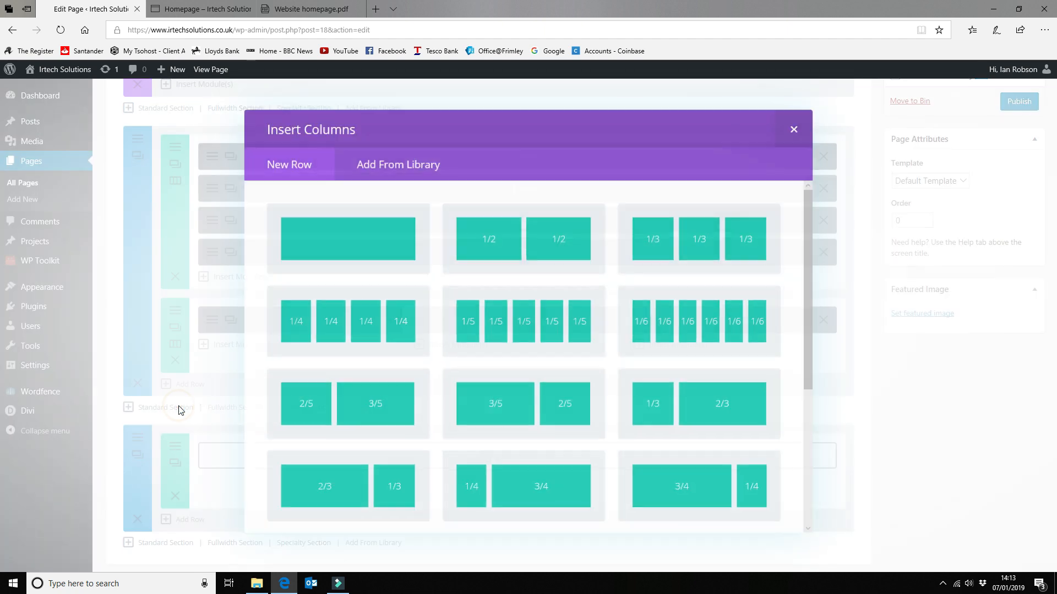
click(337, 242)
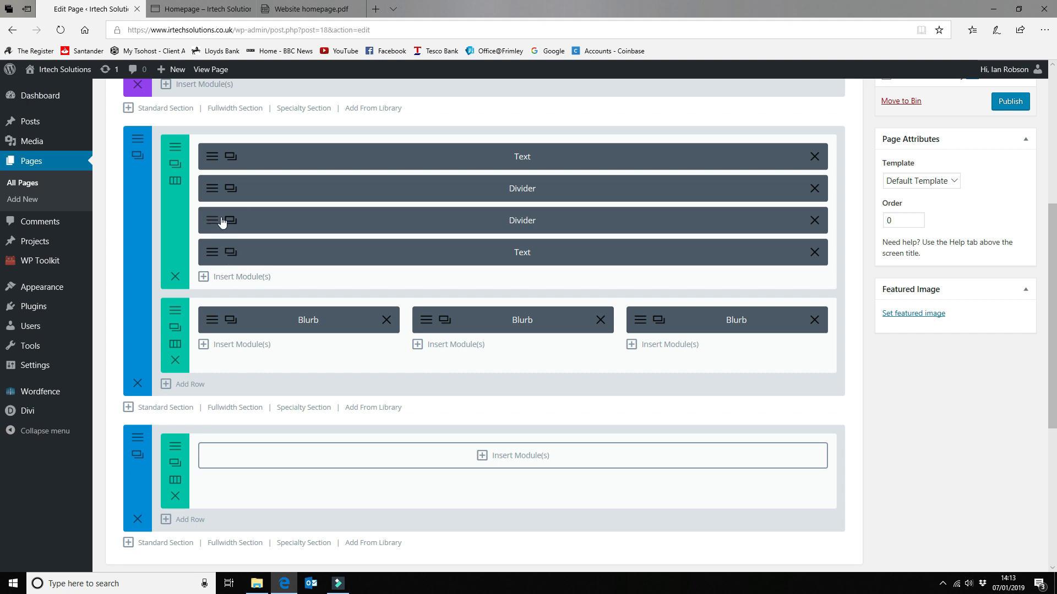
drag(222, 221, 311, 425)
scroll(440, 250, down, 1)
scroll(441, 243, up, 2)
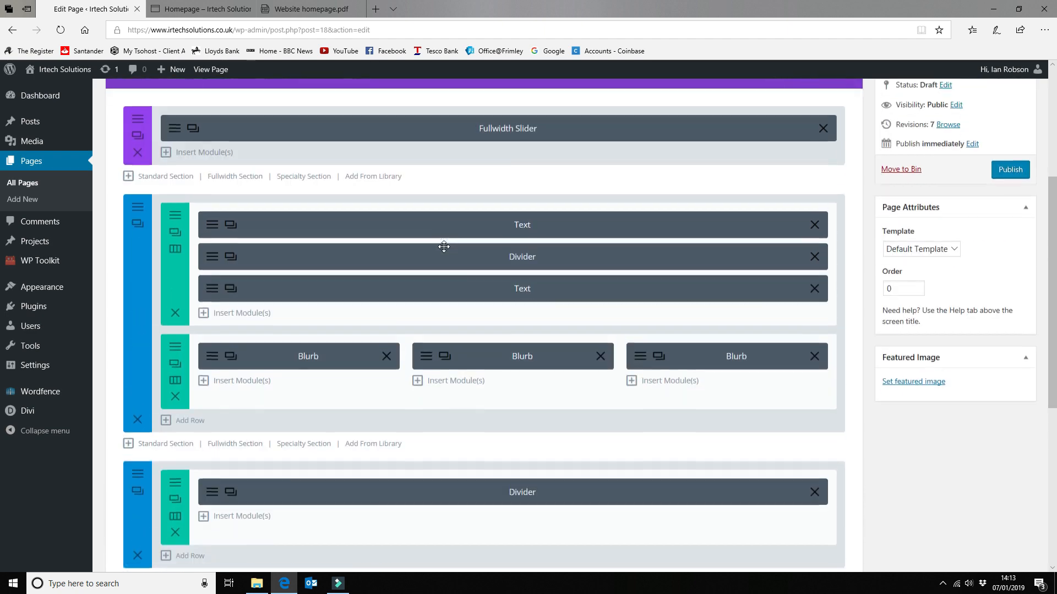
Consult the layout in Website homepage.pdf, duplicate the services header Text module and move the copy below the Divider in the new section.
scroll(441, 245, down, 1)
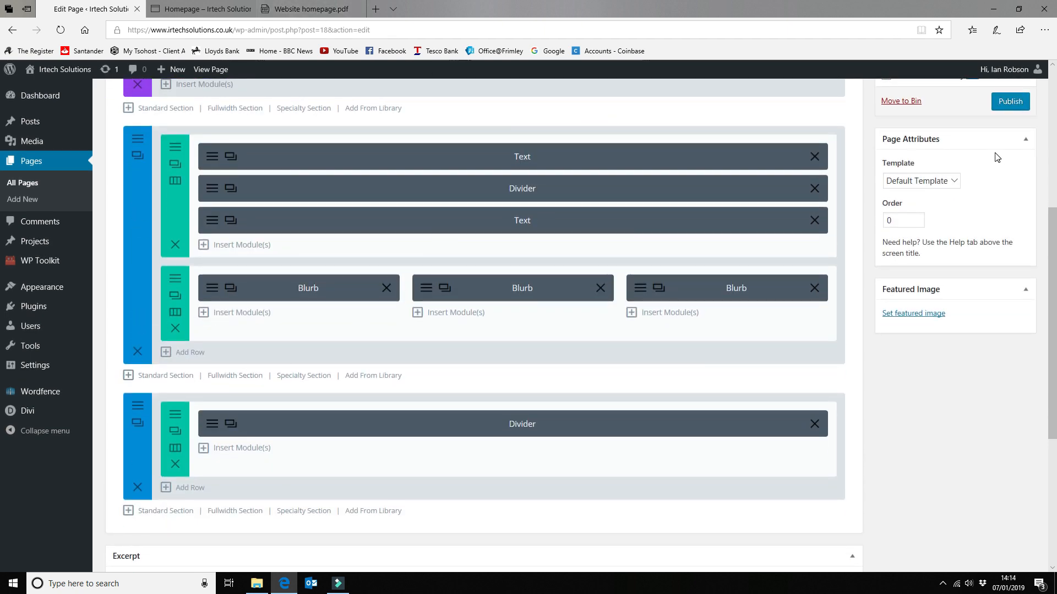
scroll(939, 174, up, 5)
scroll(937, 174, down, 6)
scroll(936, 174, down, 1)
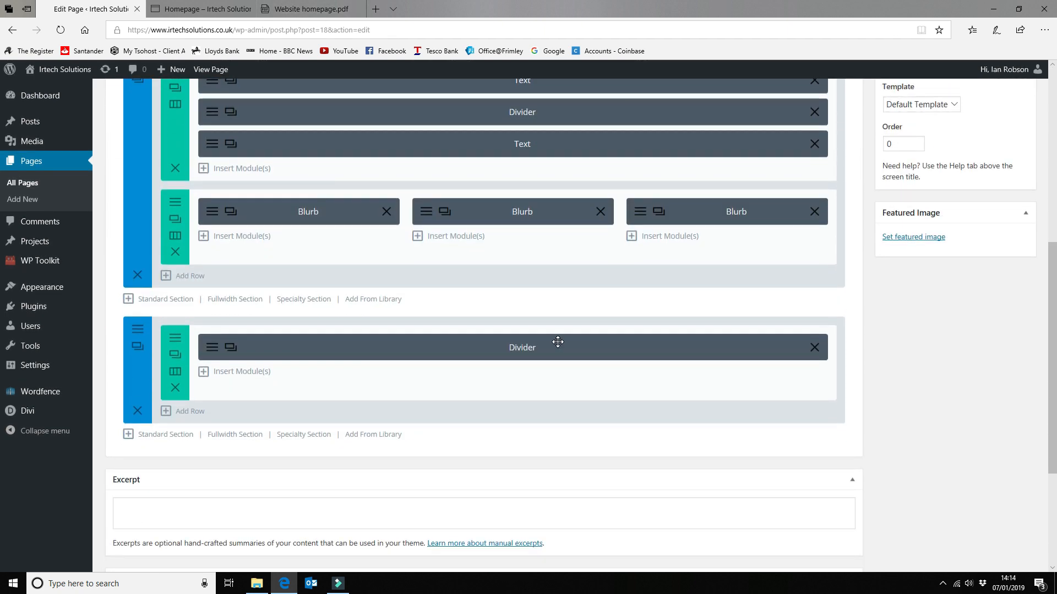
click(263, 8)
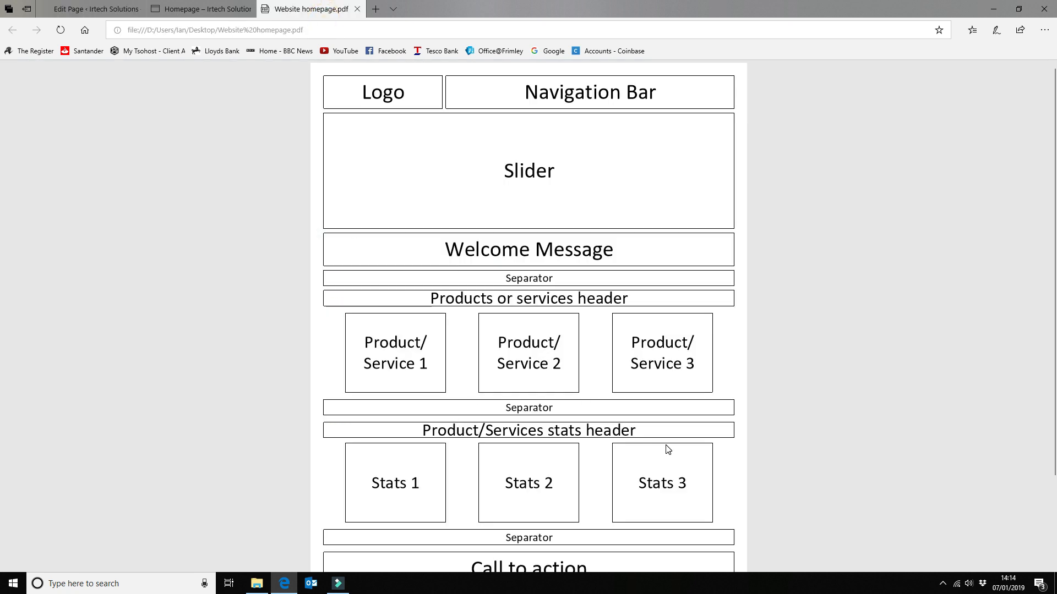
click(93, 8)
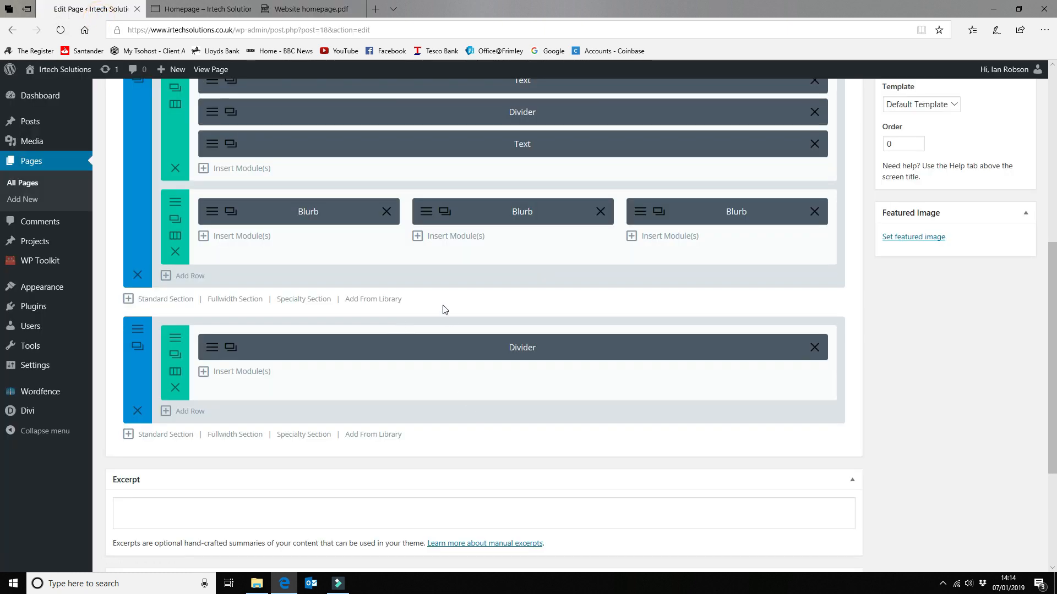
scroll(329, 148, up, 4)
scroll(329, 148, down, 2)
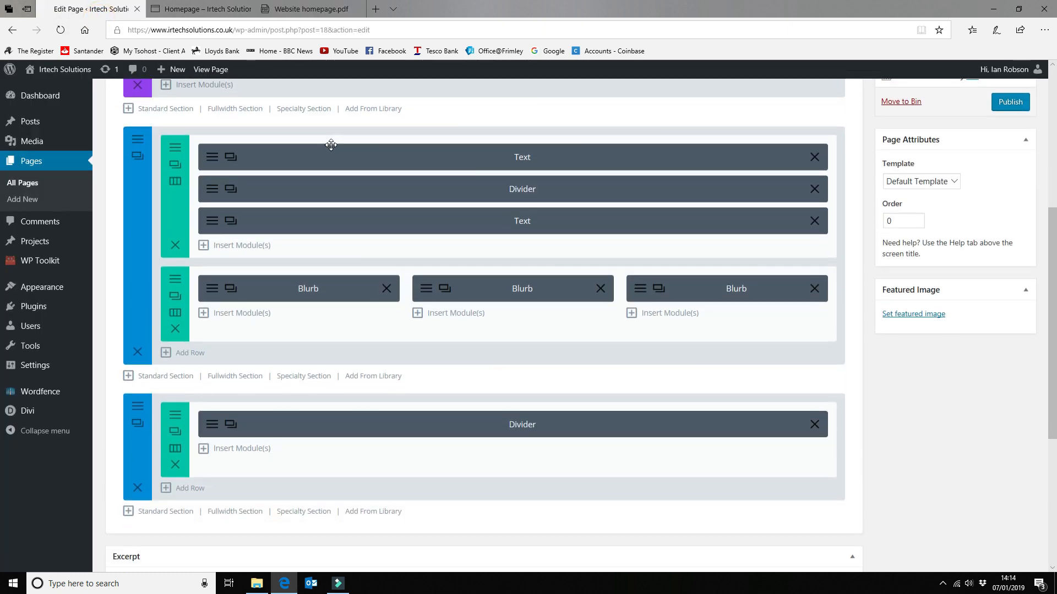
click(231, 223)
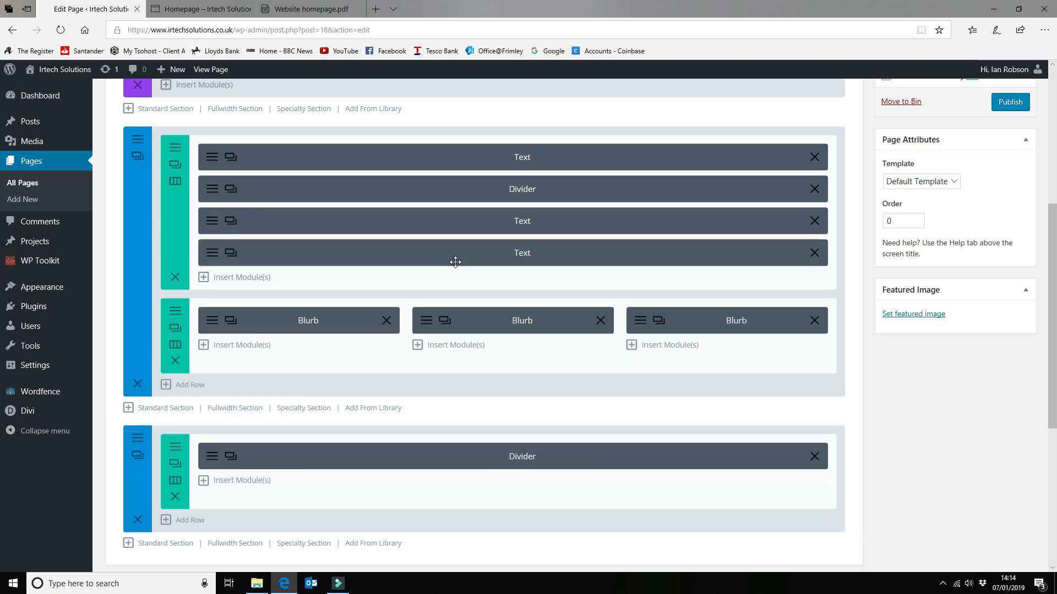
mouse_move(455, 257)
mouse_down()
mouse_move(442, 472)
mouse_move(447, 462)
mouse_up()
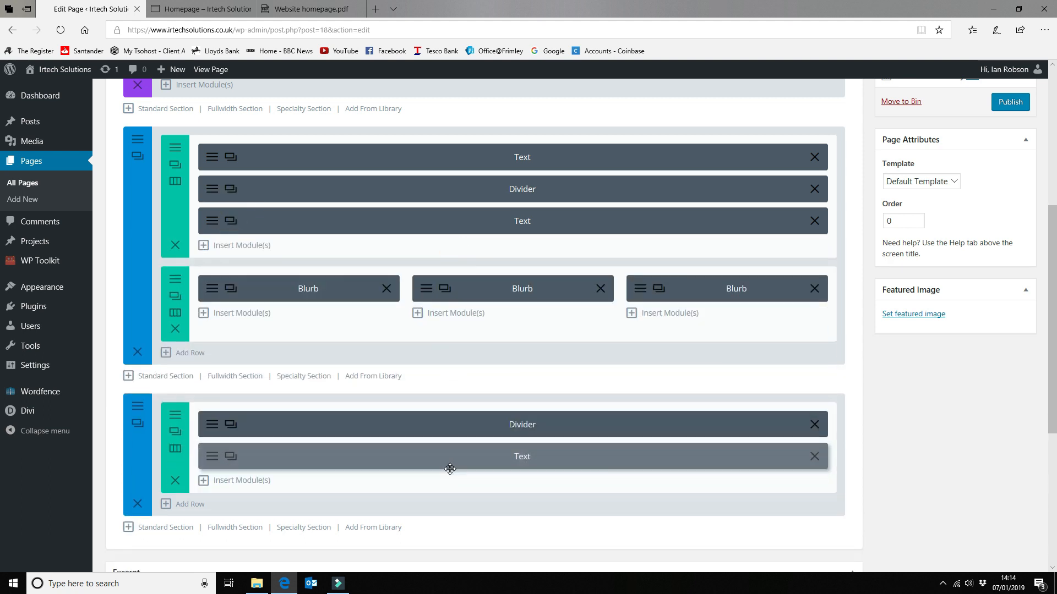
Replace the duplicated Text module's heading with "Services Stats" and save the module.
click(212, 458)
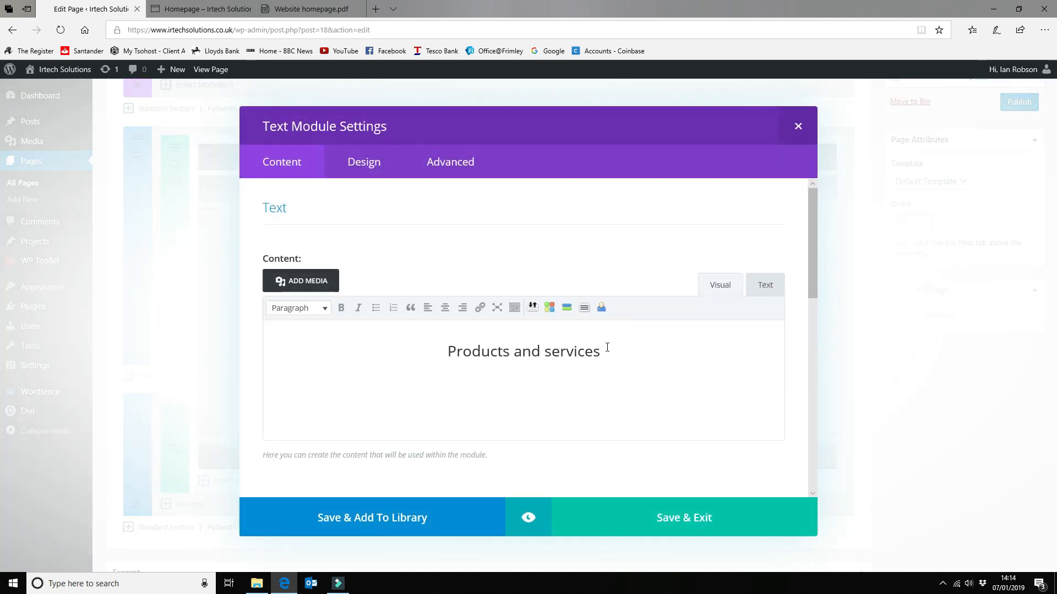
click(600, 351)
drag(448, 352, 596, 357)
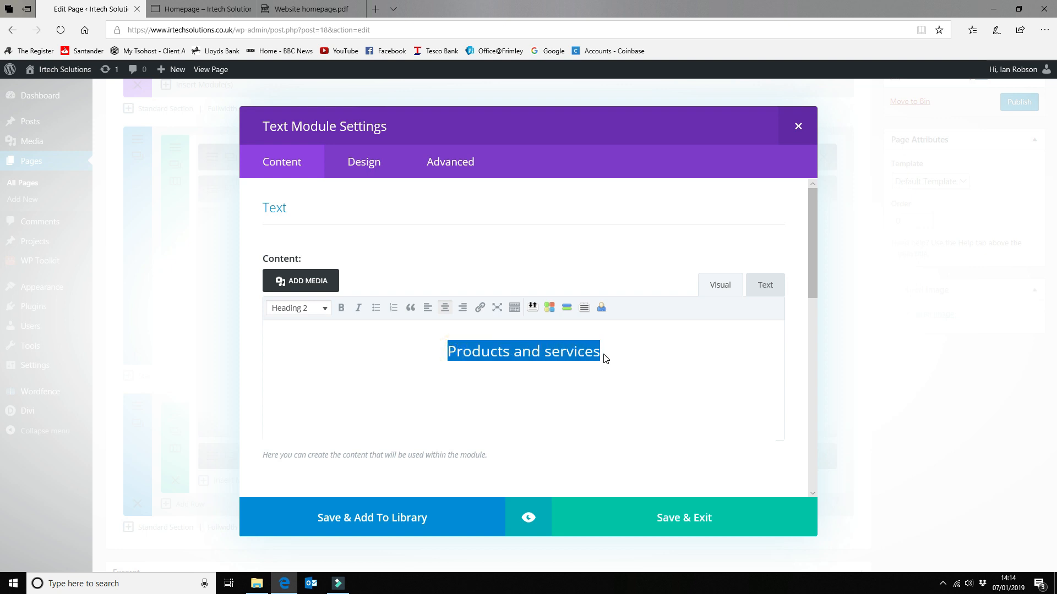
text(Service)
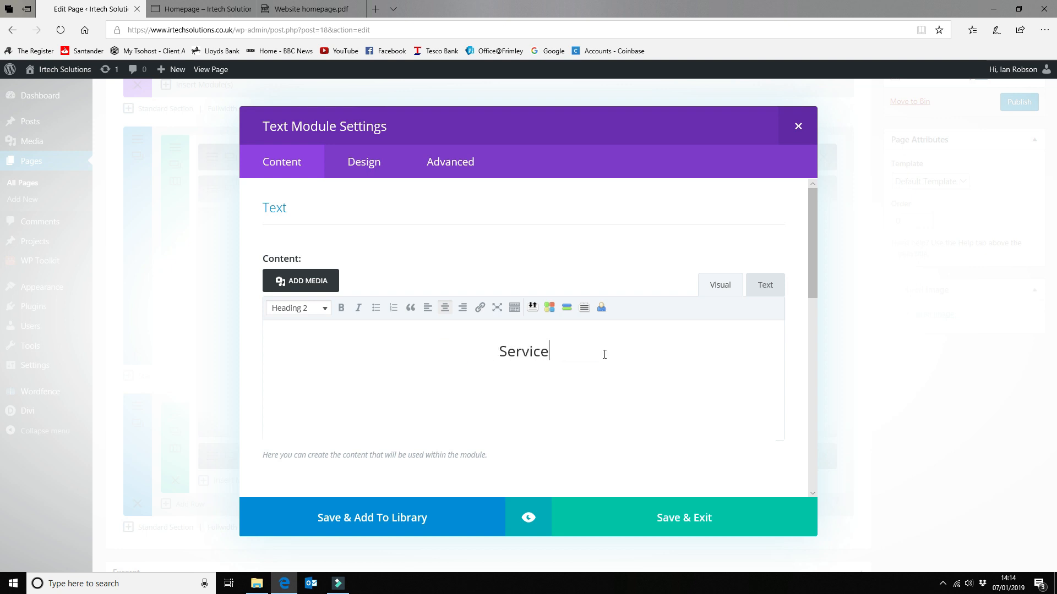
text(s Sts)
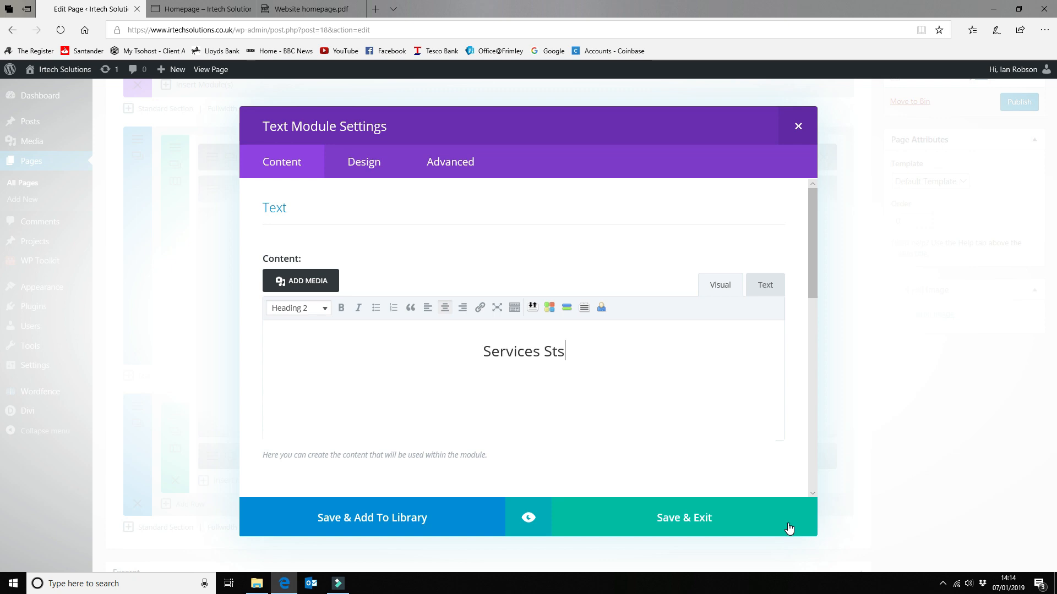
key(BackSpace)
text(ats)
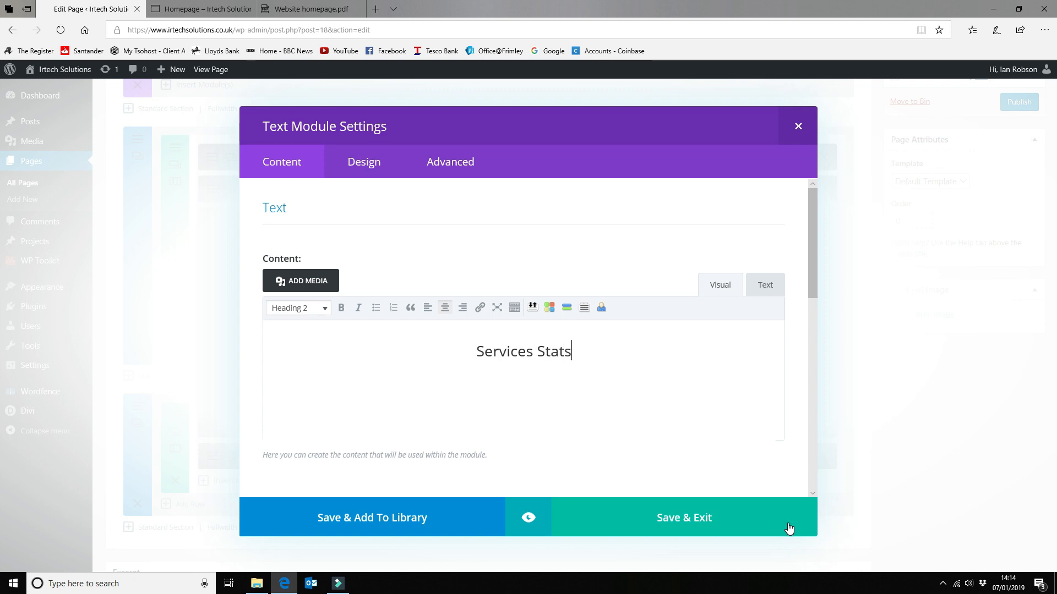
click(672, 515)
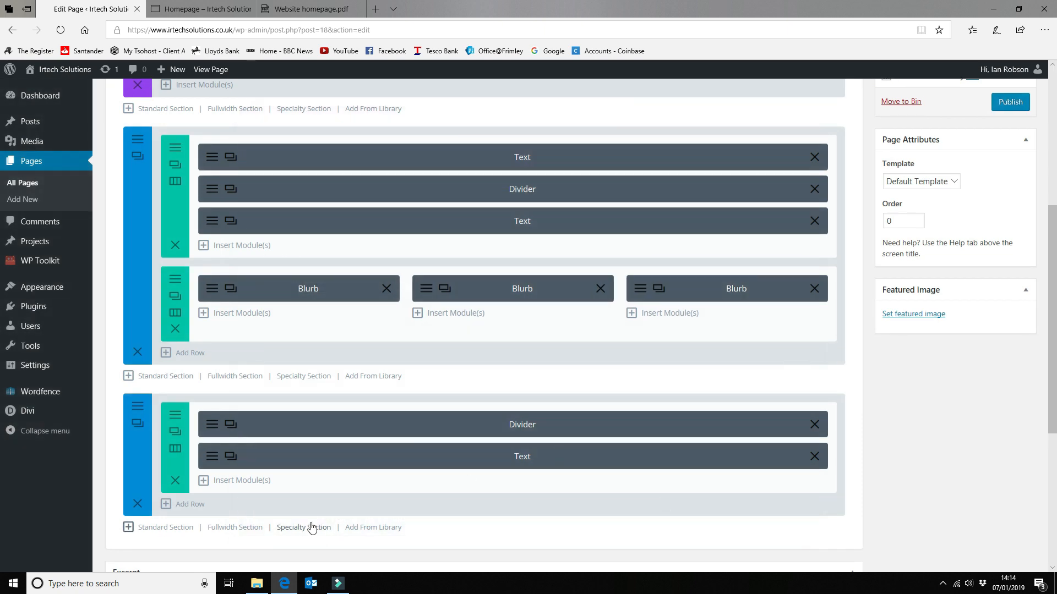
click(256, 483)
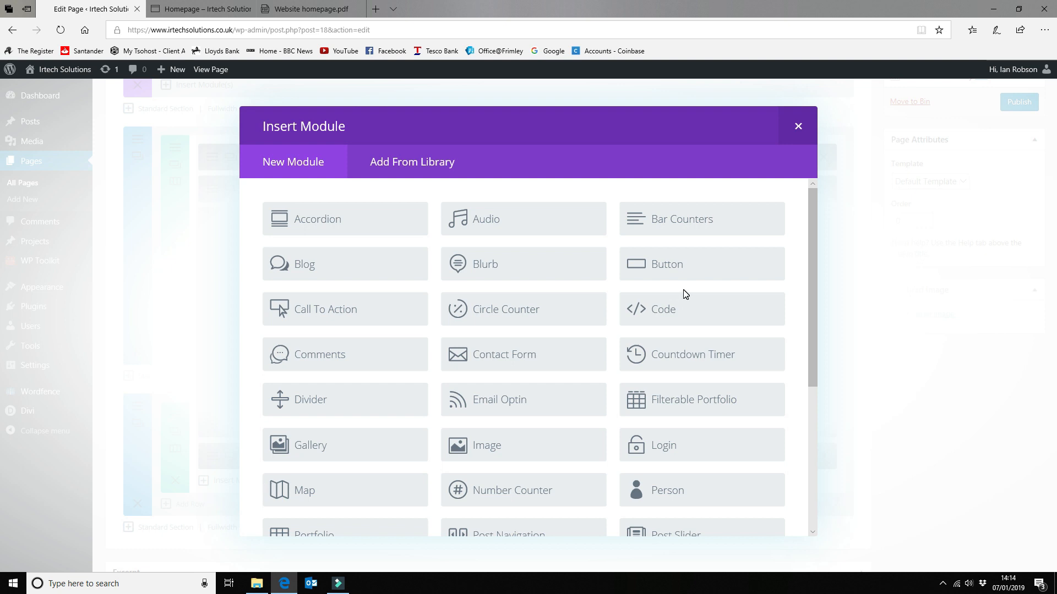
scroll(667, 297, down, 3)
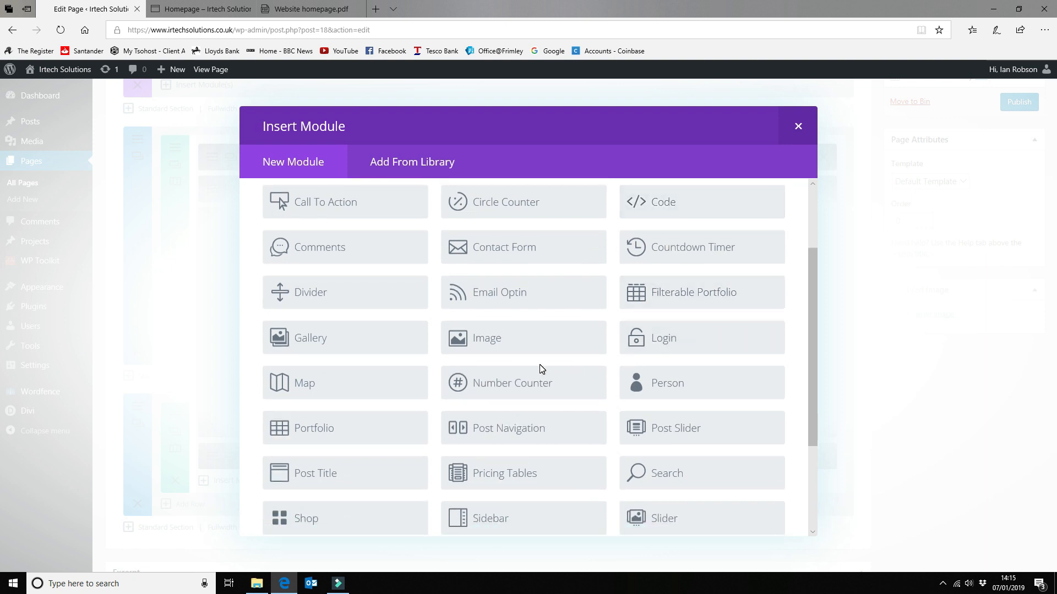
scroll(538, 388, down, 3)
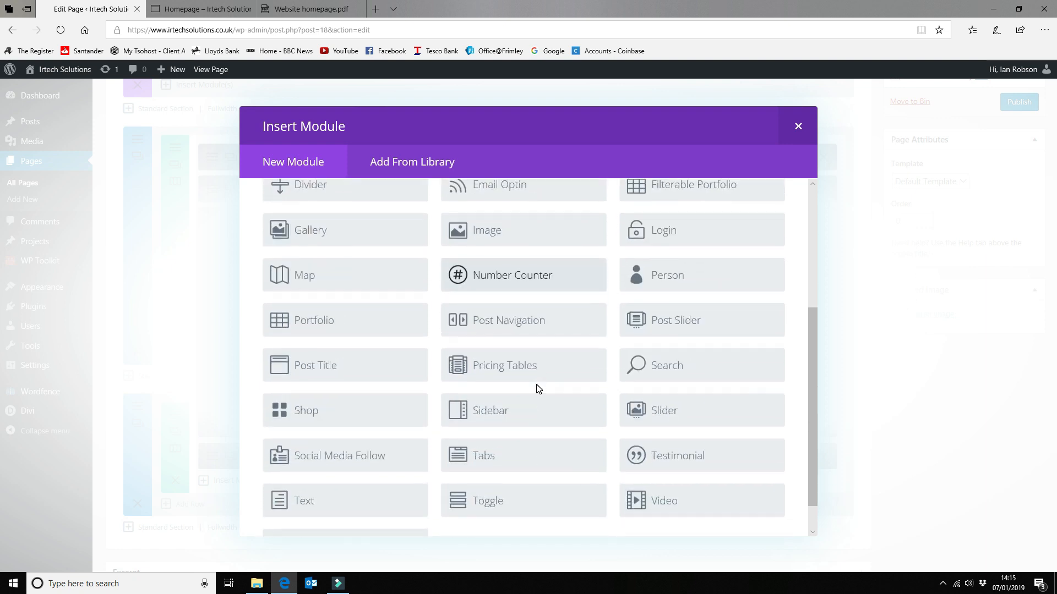
scroll(538, 385, up, 5)
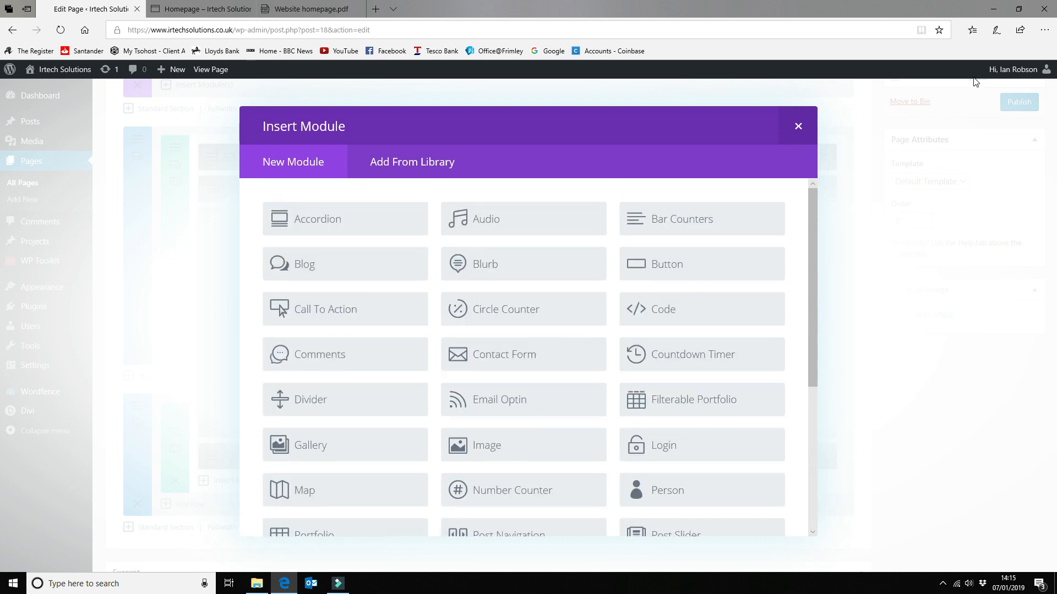
click(797, 127)
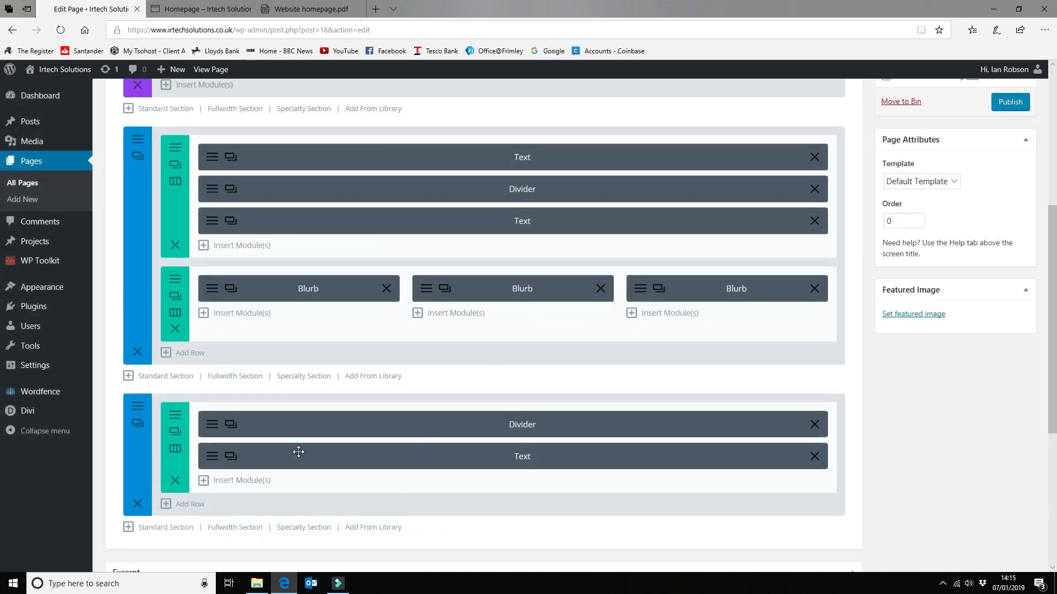
Place the Services Stats text above the Divider and move both into a new single-column row below the blurbs.
drag(324, 423, 321, 460)
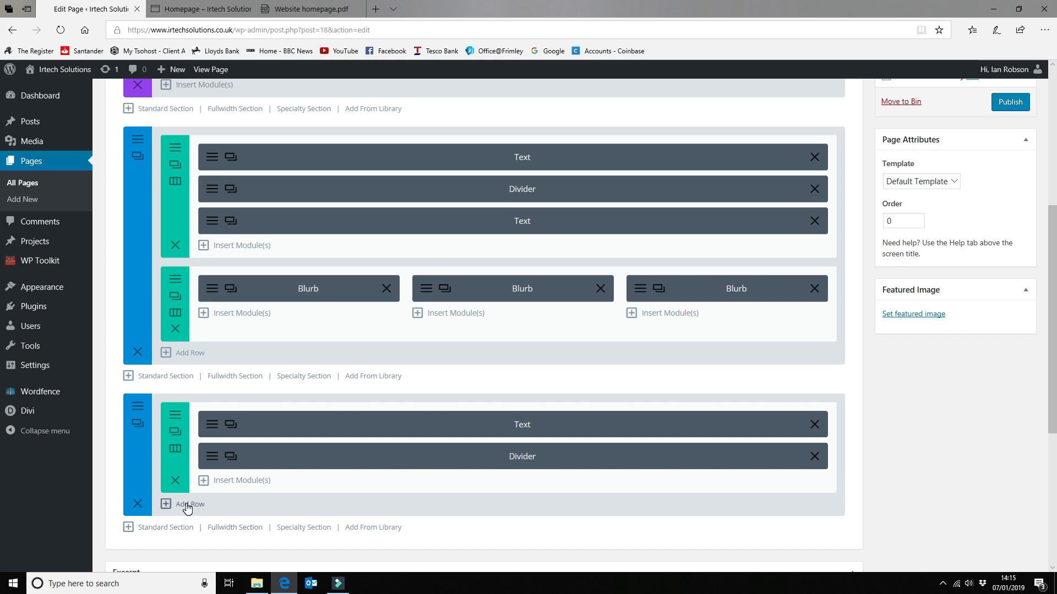
click(199, 353)
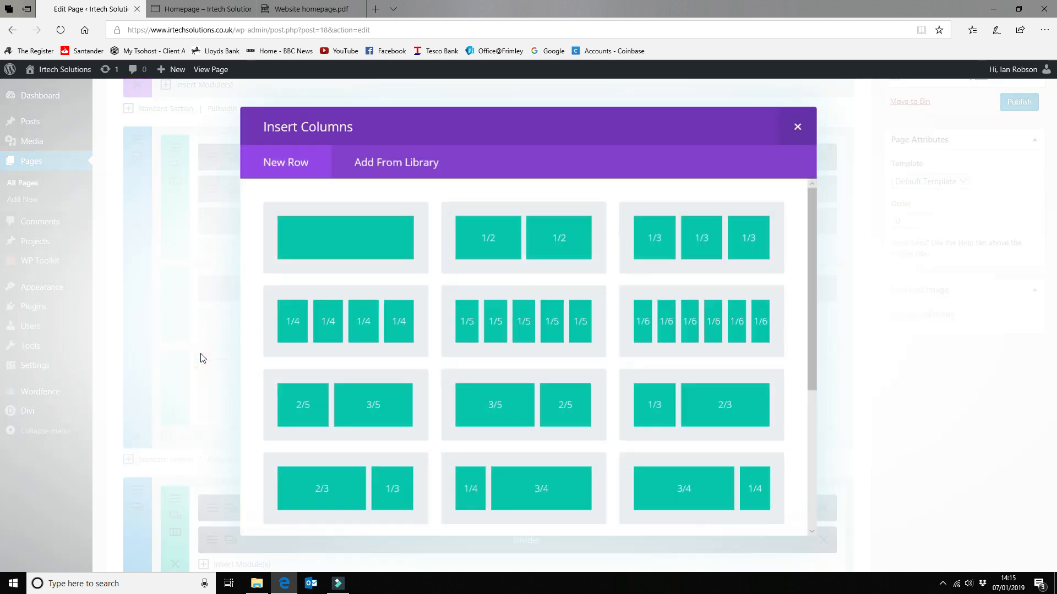
click(349, 236)
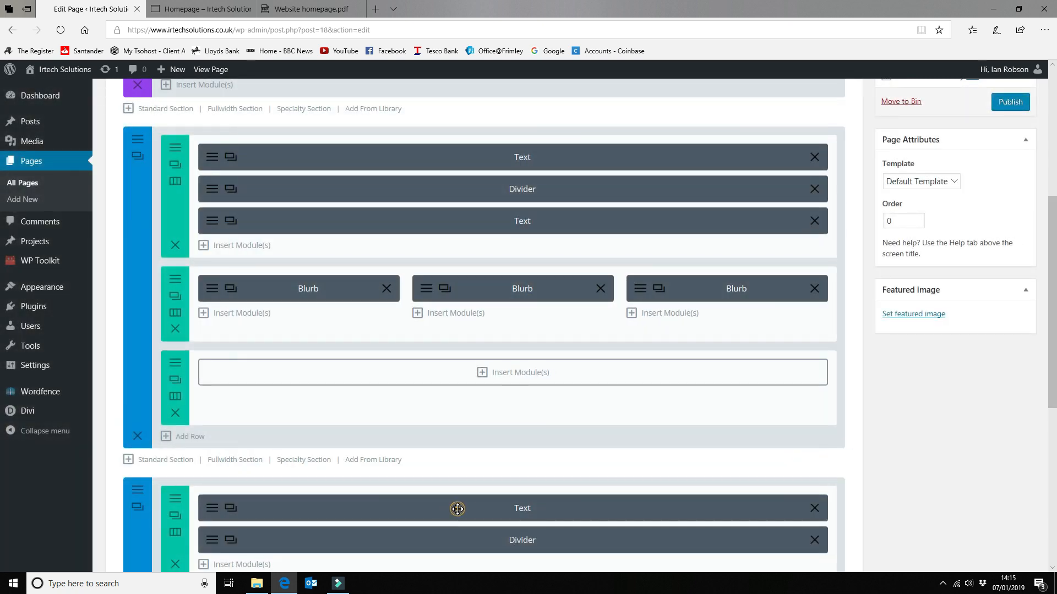
drag(455, 504, 472, 377)
drag(481, 430, 472, 403)
scroll(457, 505, down, 4)
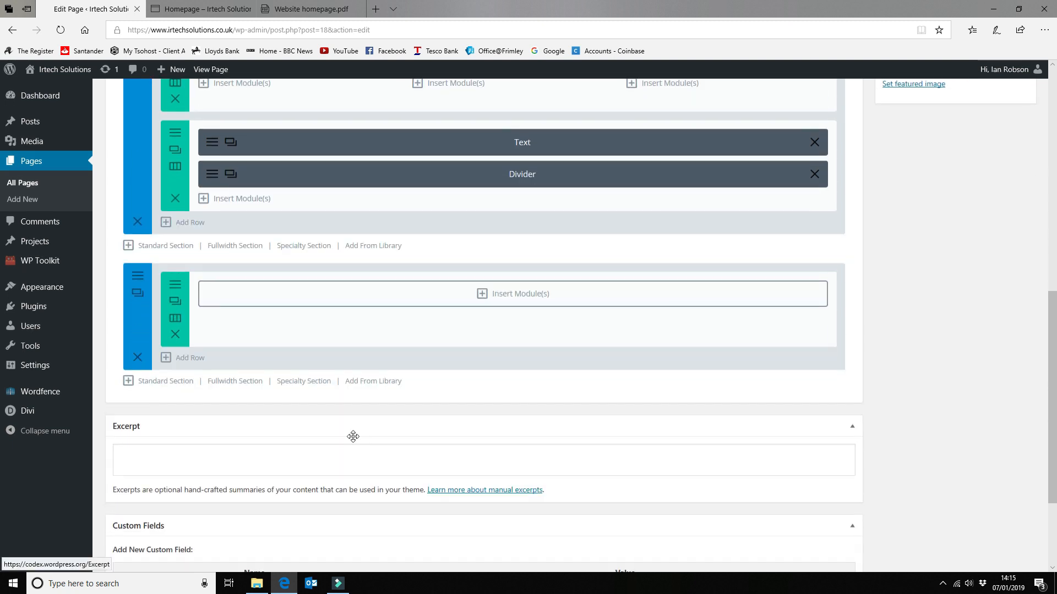
Delete the emptied last section and add a row of three equal columns below the Services Stats row.
click(138, 357)
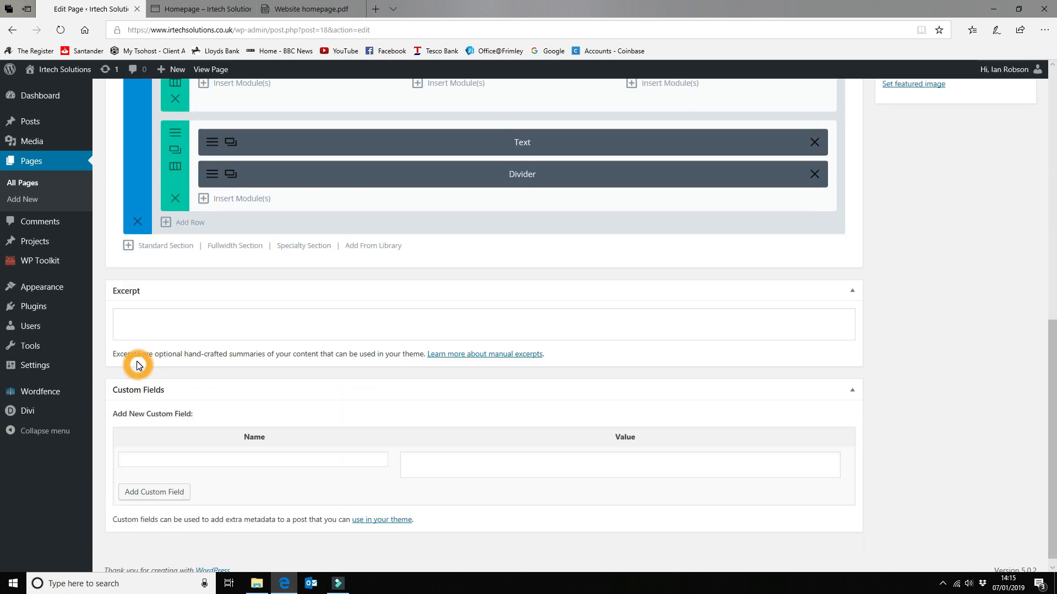
scroll(479, 218, up, 3)
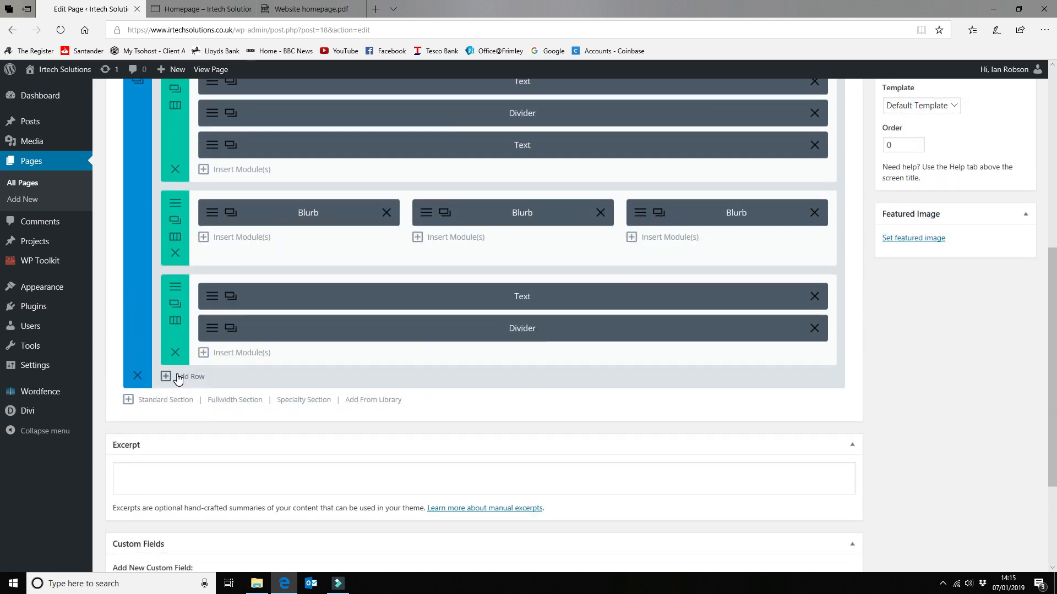
click(178, 378)
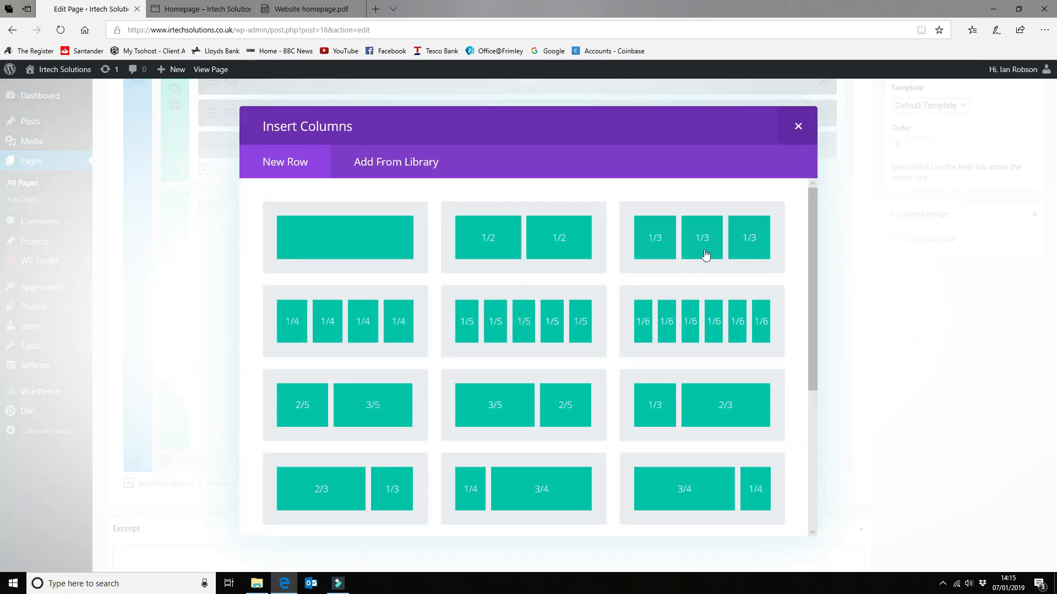
right_click(348, 388)
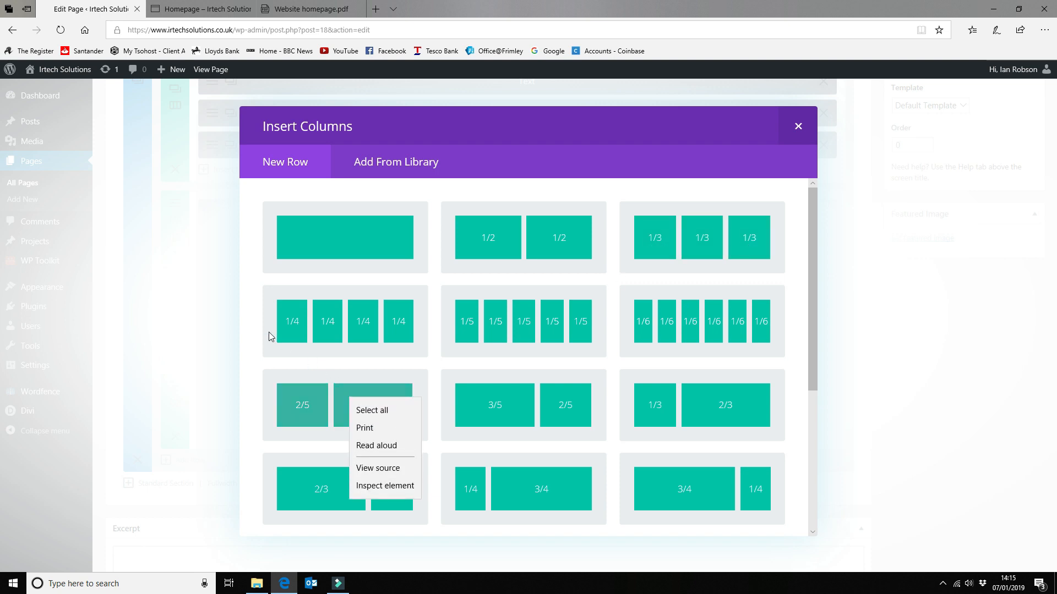
click(776, 358)
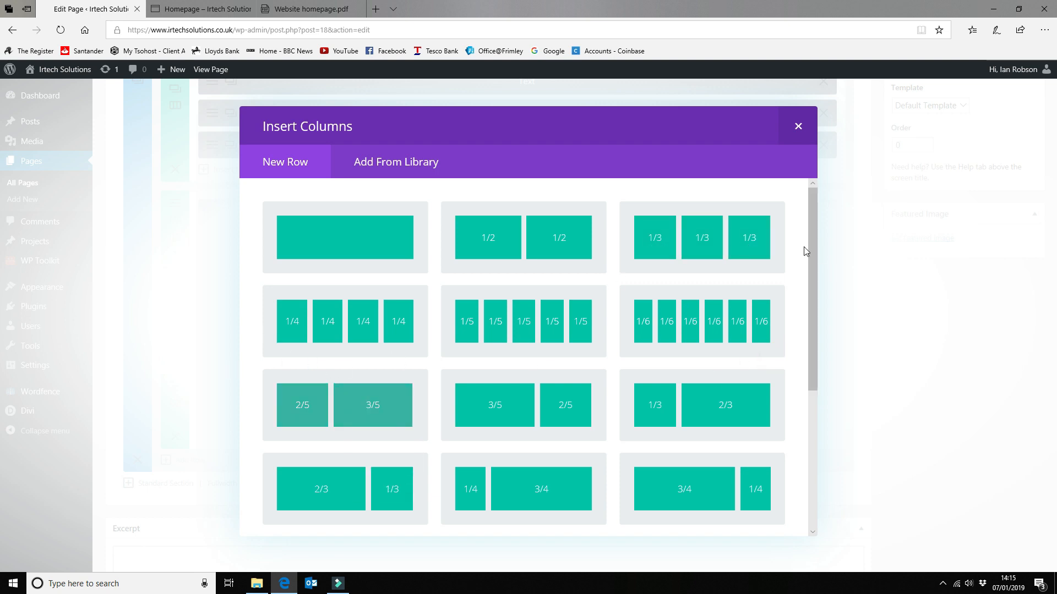
click(721, 243)
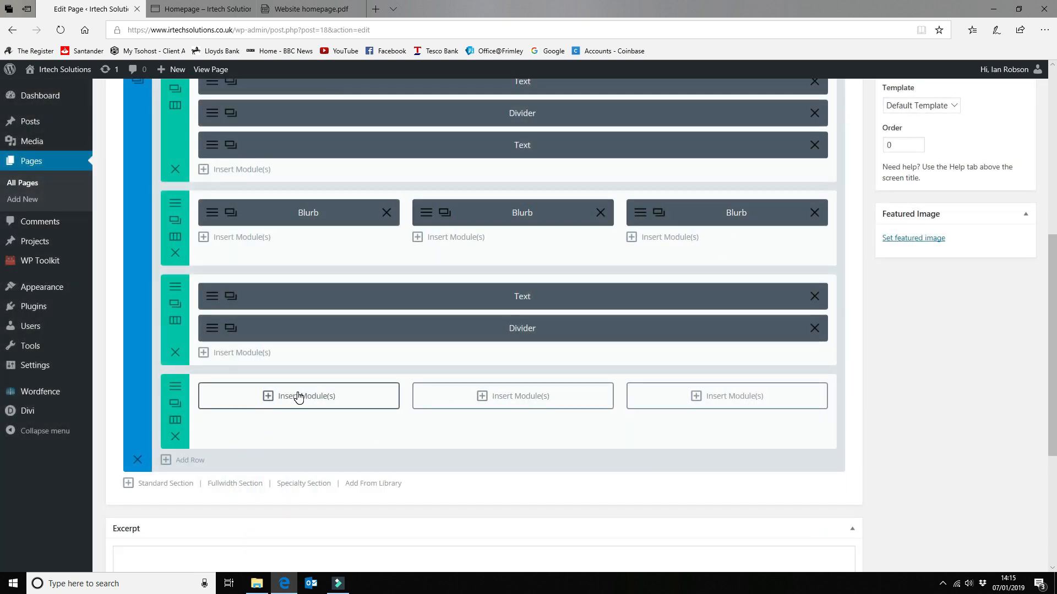
Insert a Number Counter module in the new row's first column and title it "Sites Deployed".
click(297, 396)
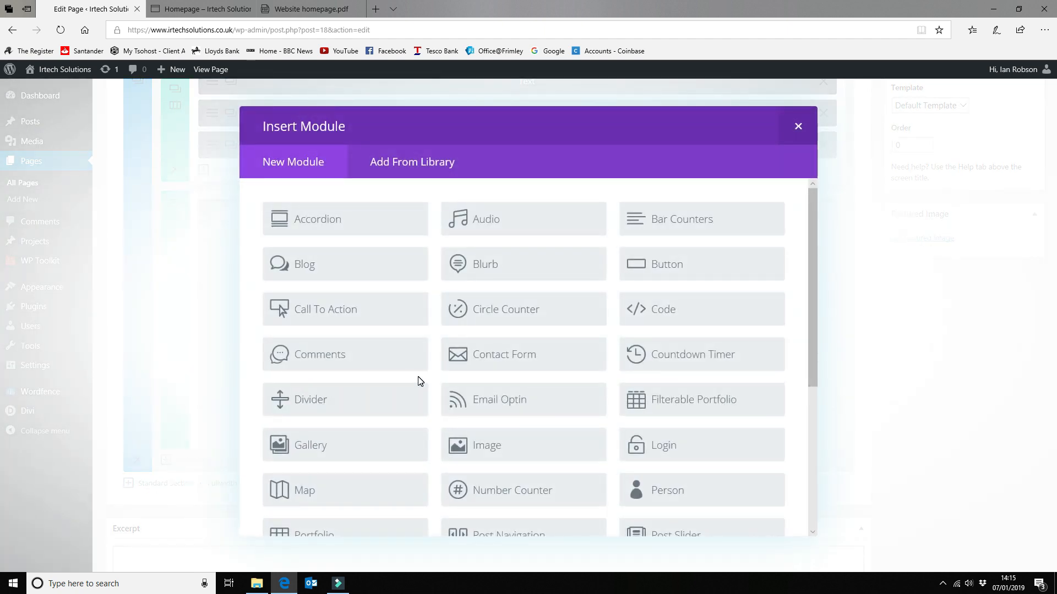
scroll(419, 378, down, 1)
click(481, 437)
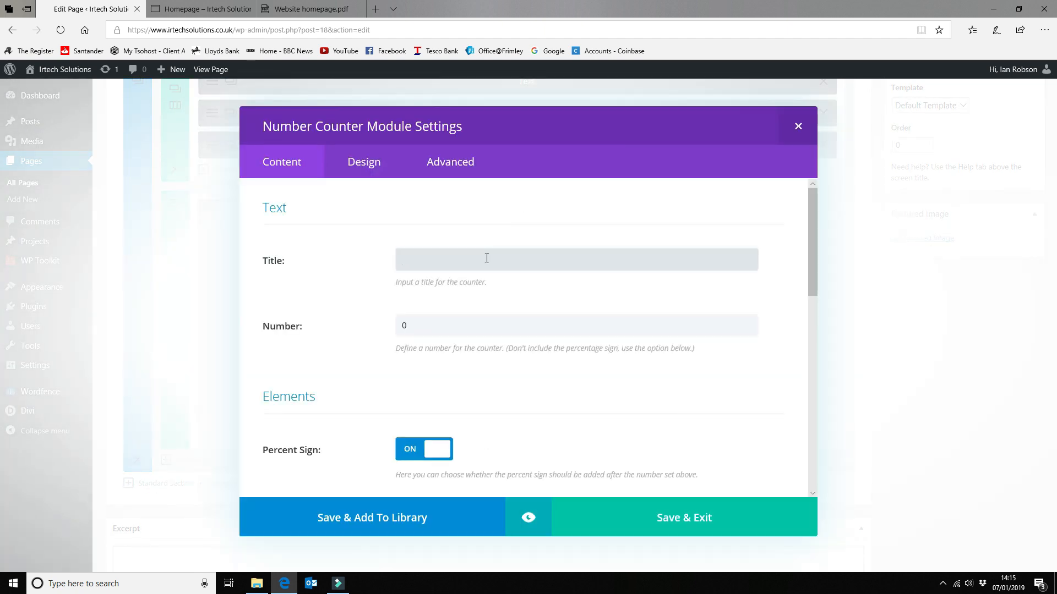
click(487, 258)
text(Sites Deployed)
Set the Sites Deployed counter's number to 54321 and turn off its percent sign.
scroll(435, 329, down, 1)
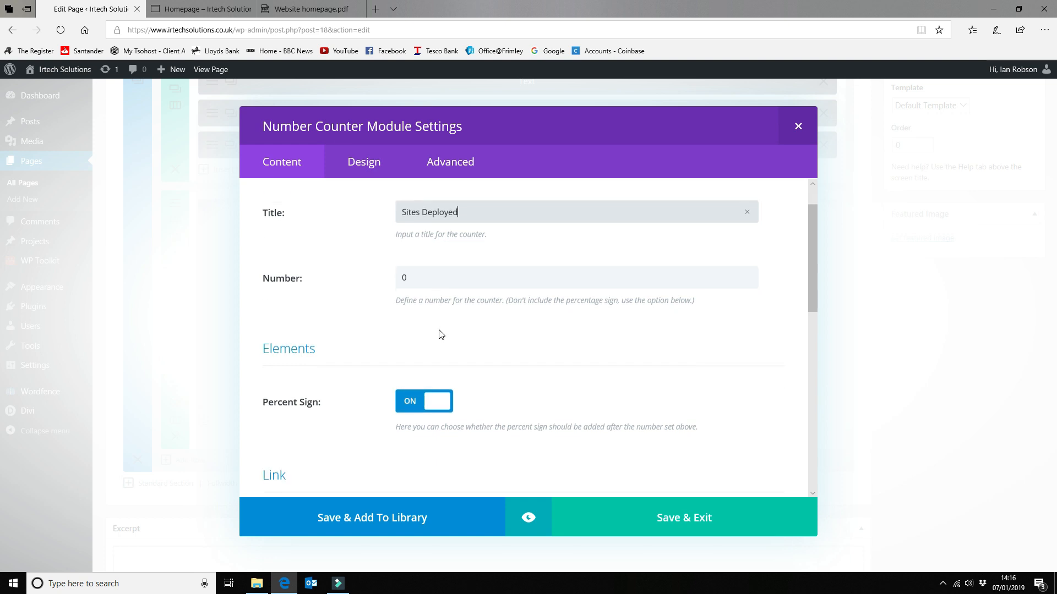
double_click(412, 283)
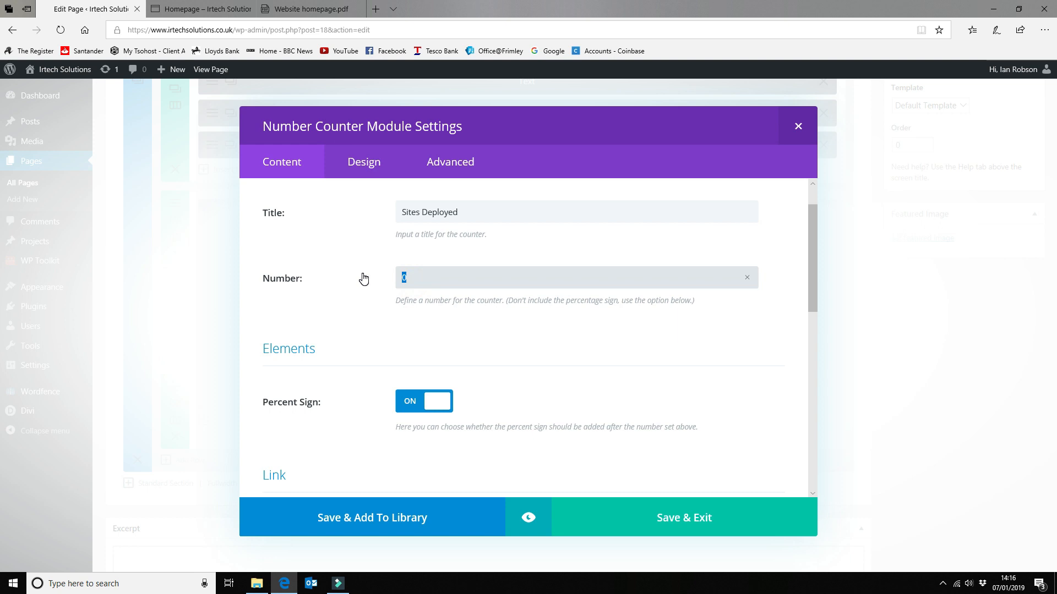
text(54321)
click(424, 403)
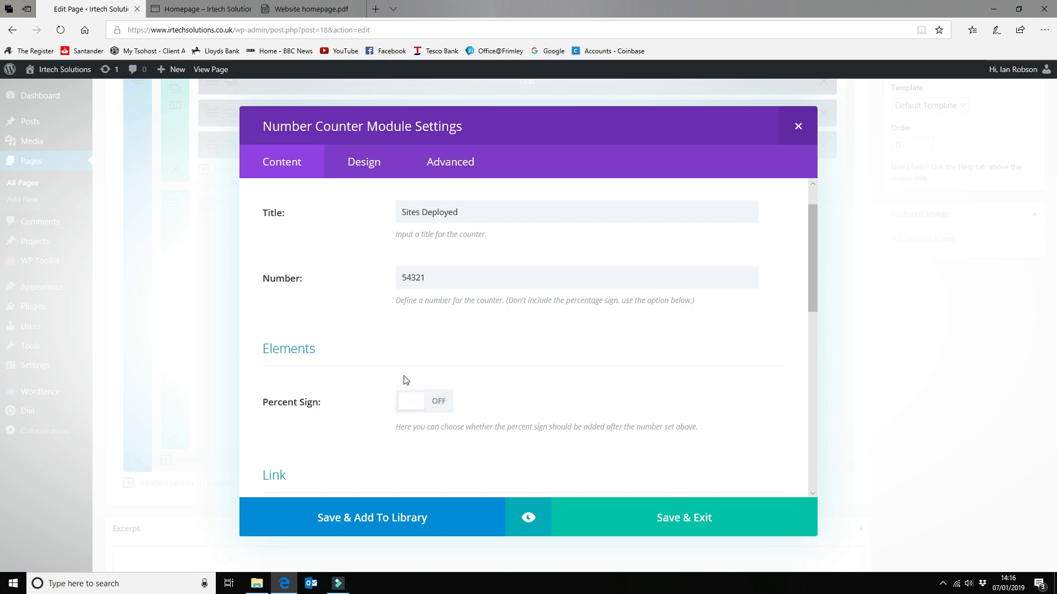
scroll(487, 364, down, 3)
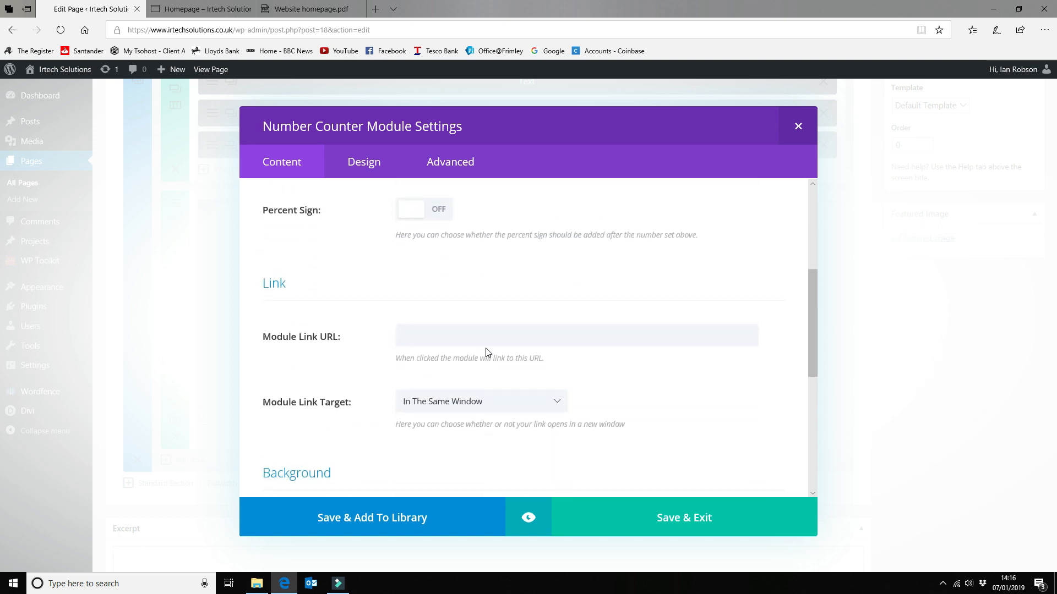
scroll(454, 400, down, 5)
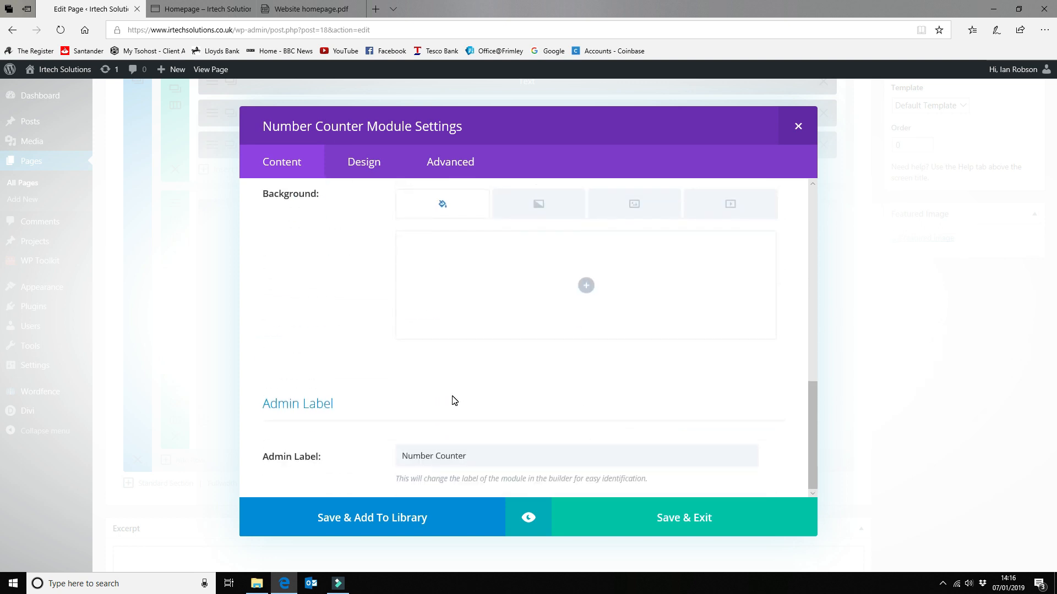
Save the Sites Deployed counter and insert a Circle Counter module in the second column of the same row.
scroll(452, 399, up, 8)
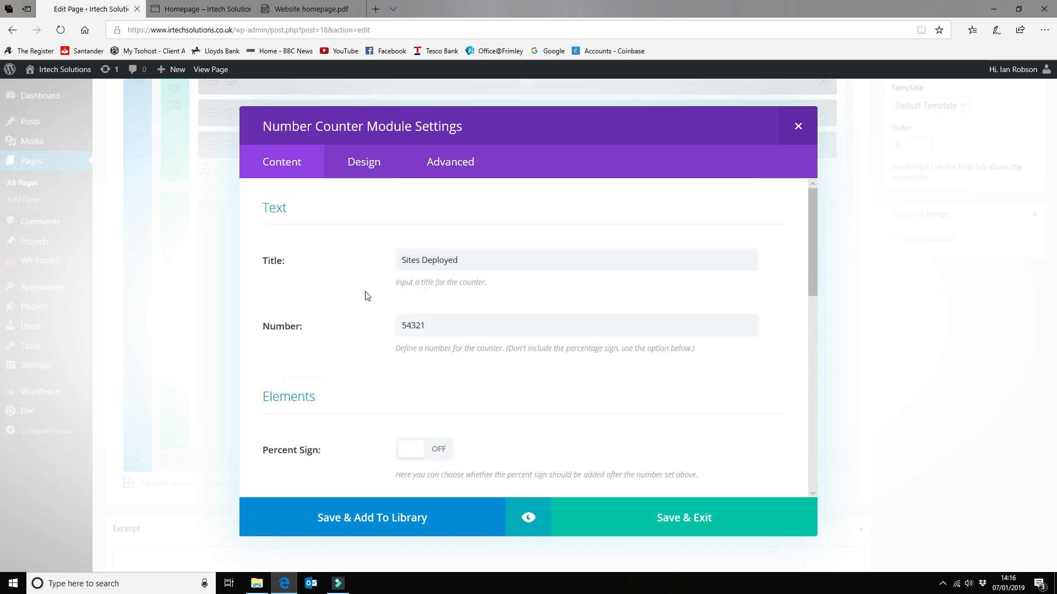
click(685, 518)
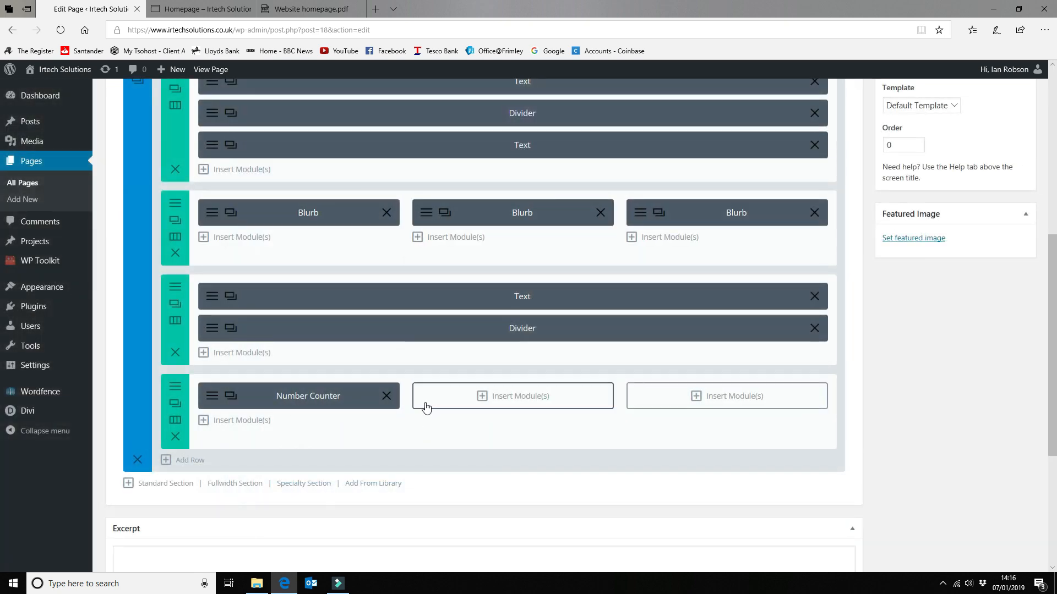
click(507, 399)
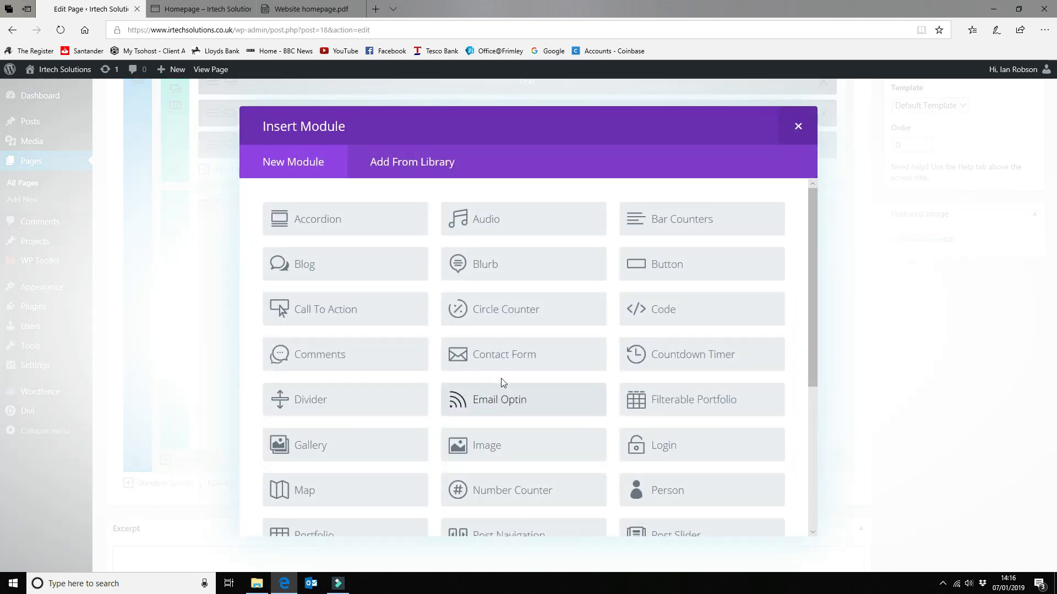
scroll(490, 337, down, 2)
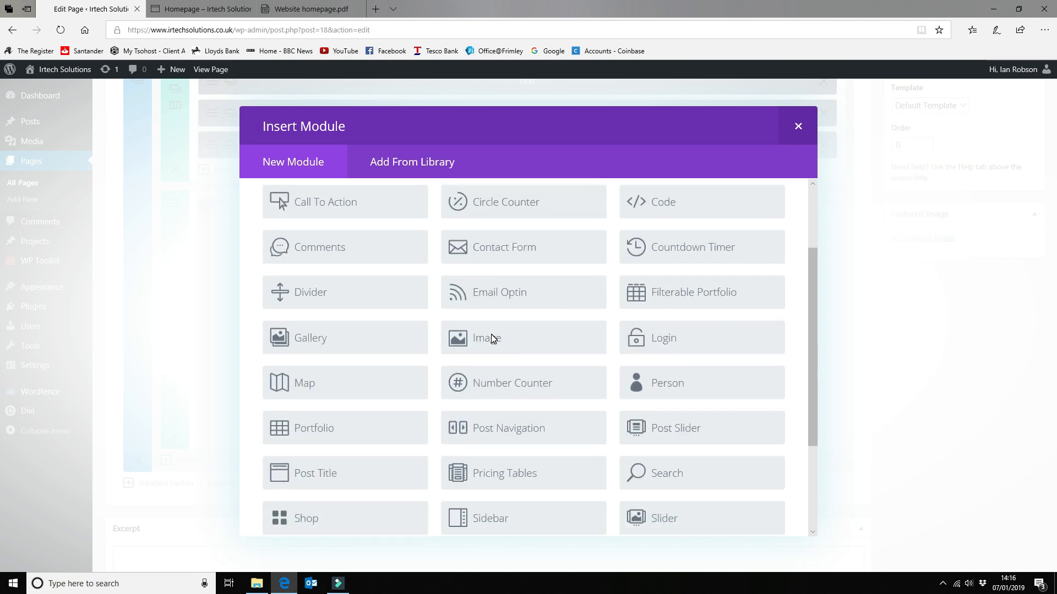
scroll(491, 337, up, 2)
click(495, 320)
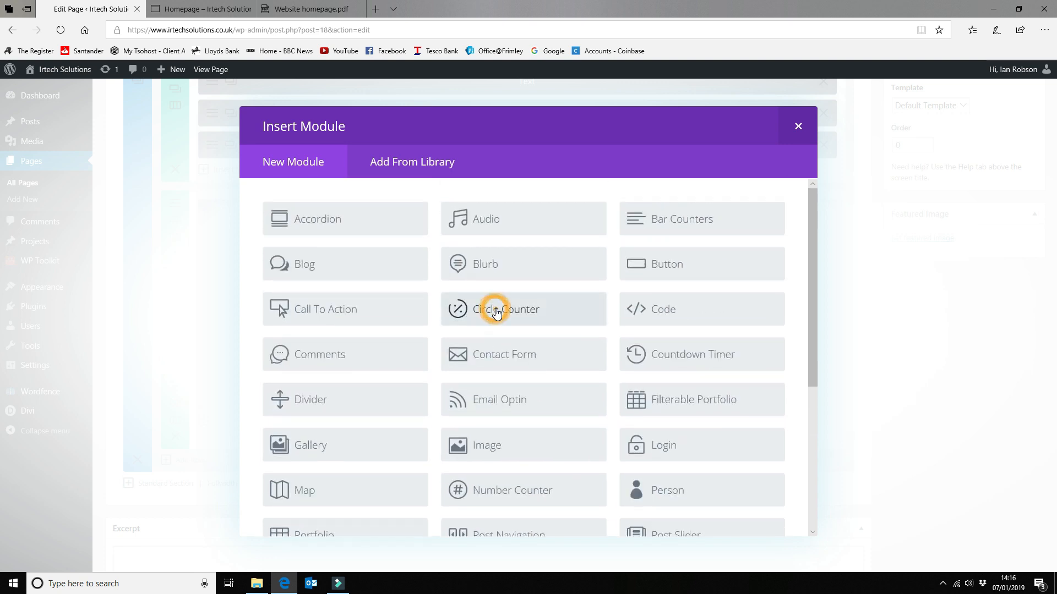
click(486, 256)
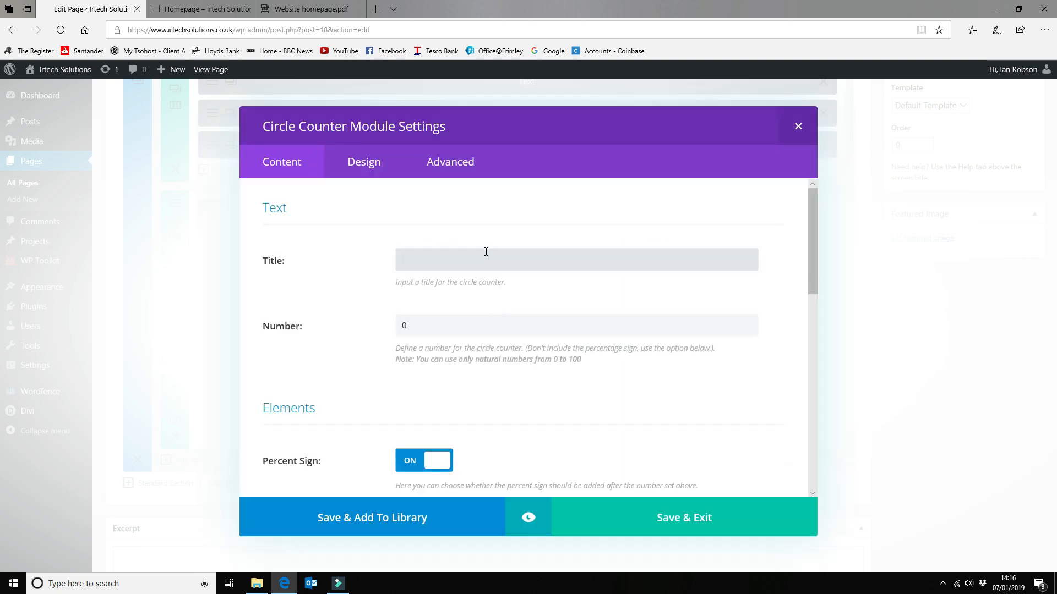
text(98765)
double_click(450, 251)
key(BackSpace)
click(459, 323)
key(BackSpace)
text(100)
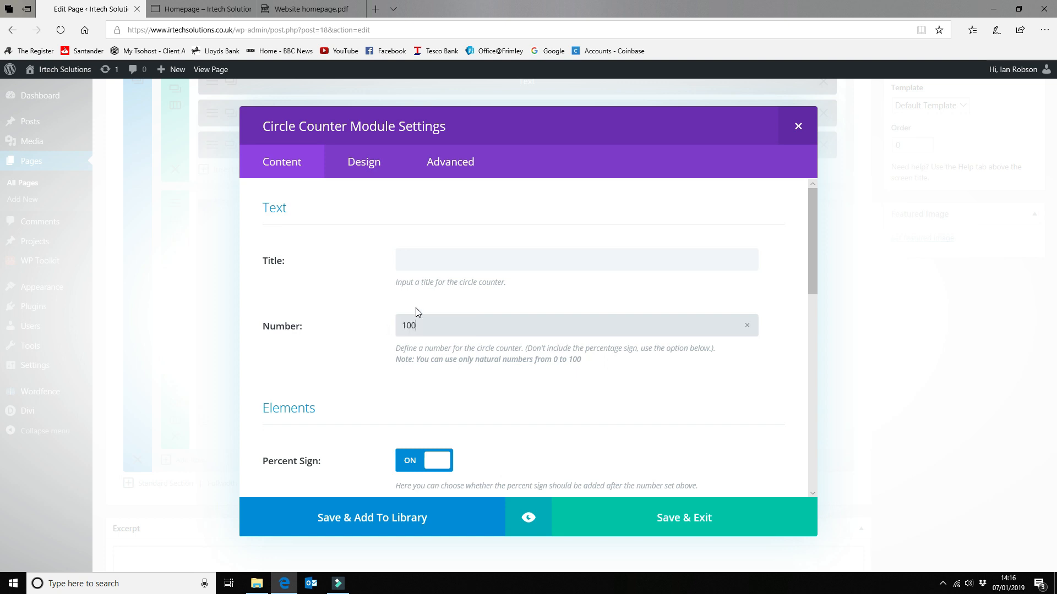
click(435, 326)
drag(434, 326, 361, 316)
text(107)
Turn off the circle counter's percent sign and set its number to 84.
click(437, 460)
drag(430, 326, 365, 326)
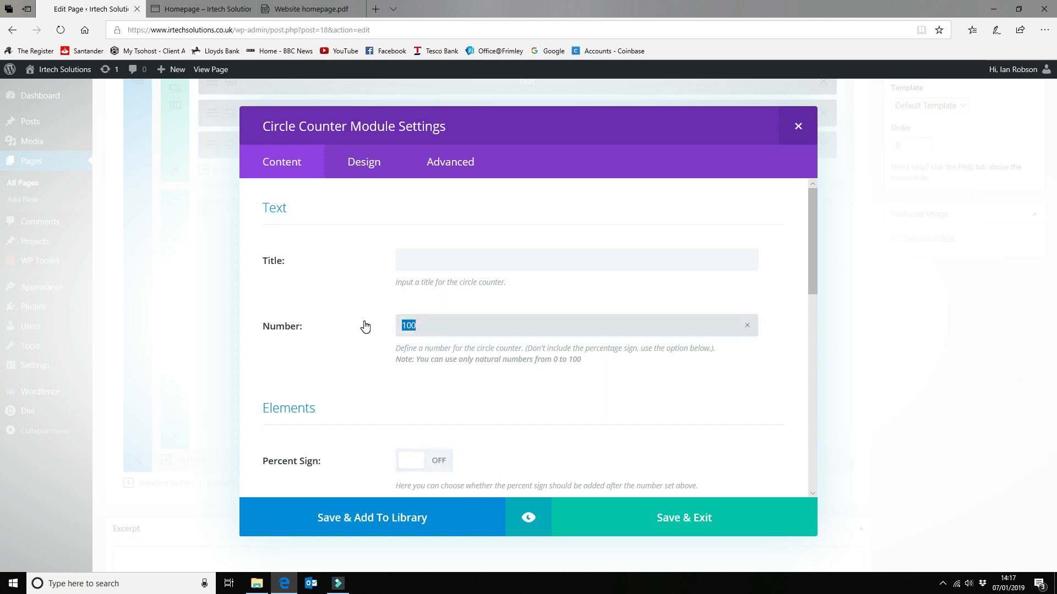
text(100)
click(405, 325)
drag(422, 325, 396, 323)
text(84)
Title the circle counter "Themes we offer" and save the module.
click(421, 261)
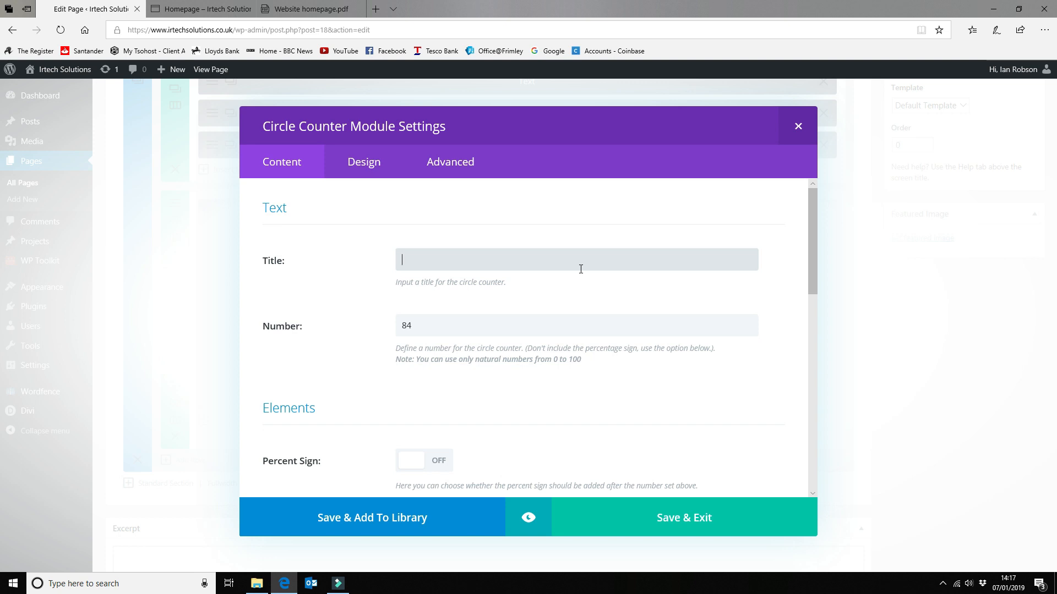
text(Themes we offer)
scroll(572, 394, down, 2)
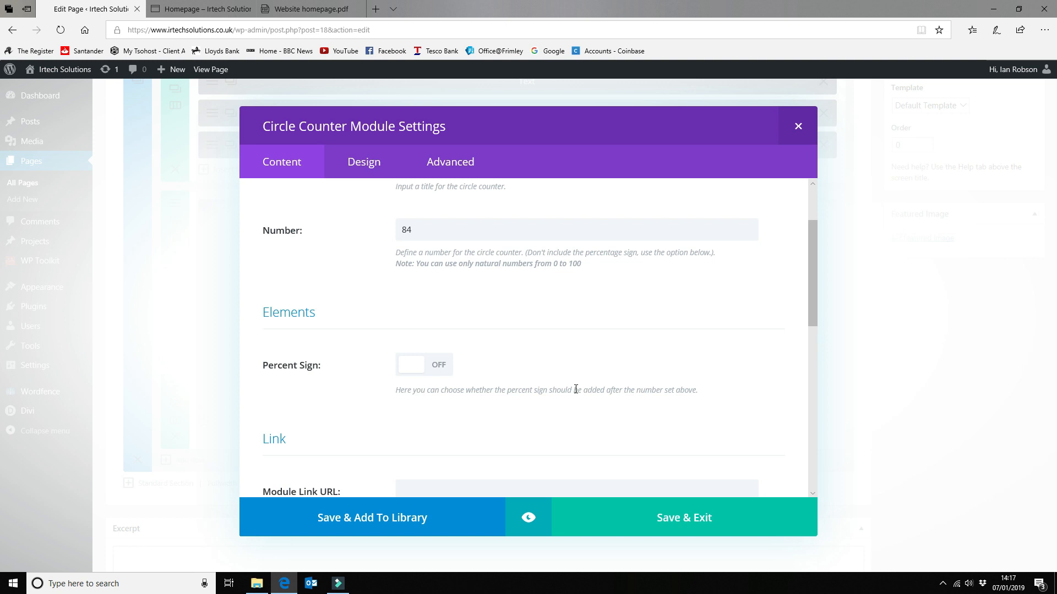
scroll(575, 389, up, 1)
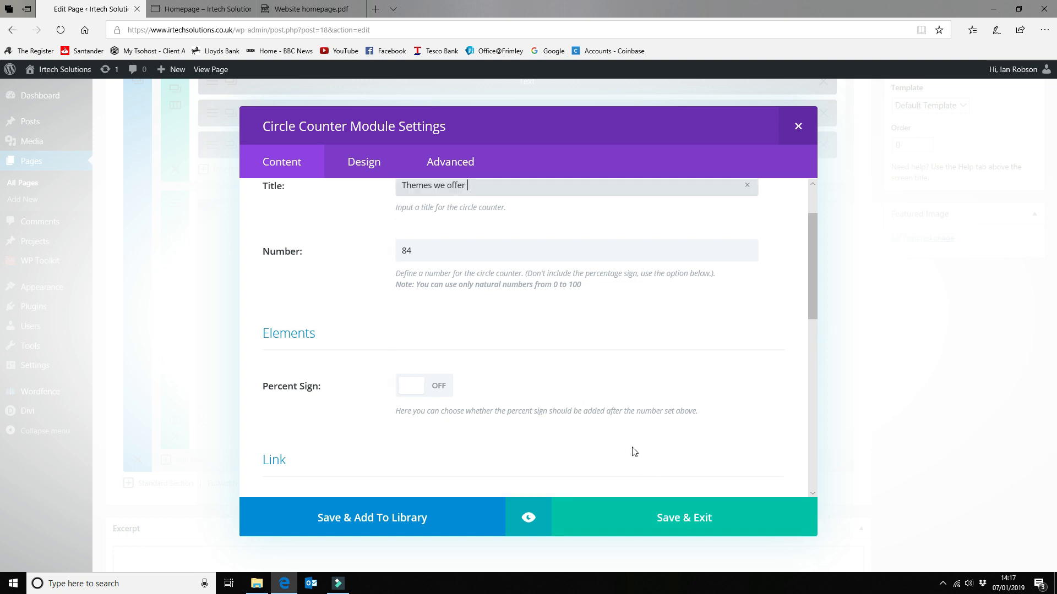
scroll(502, 315, up, 2)
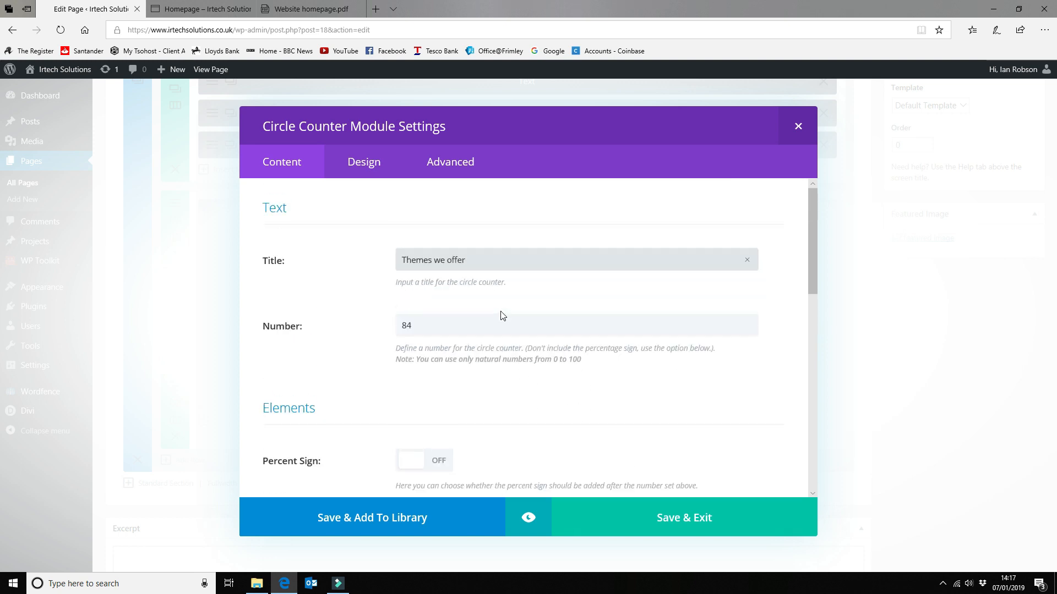
scroll(502, 315, down, 10)
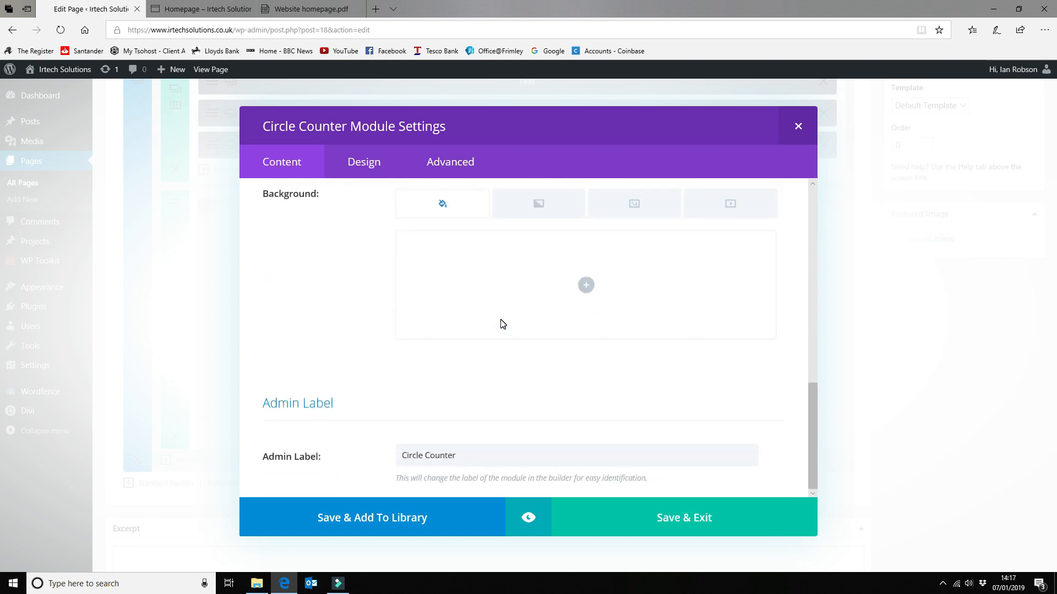
scroll(503, 324, up, 10)
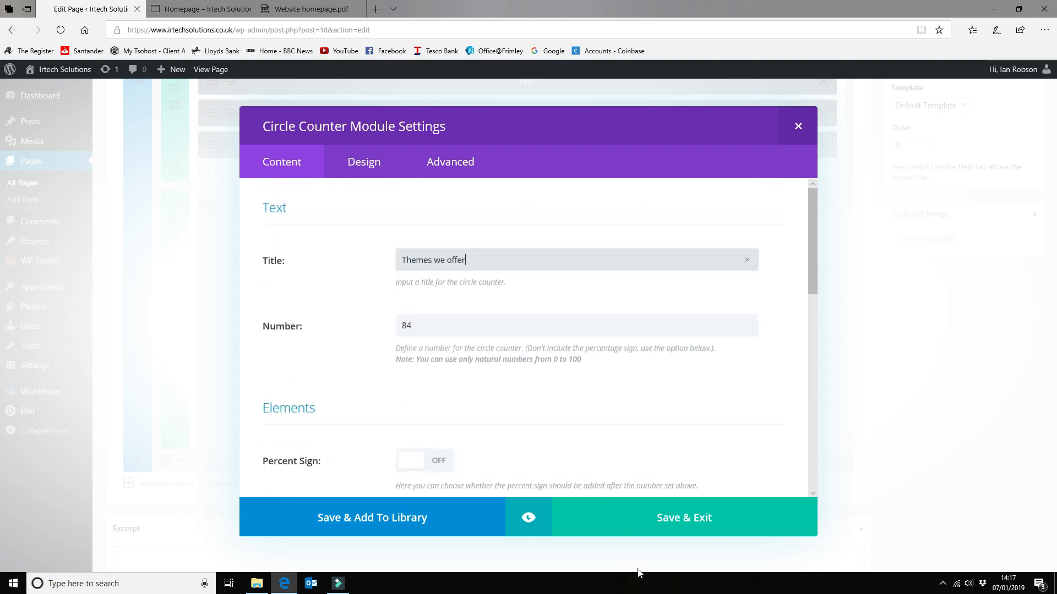
click(681, 517)
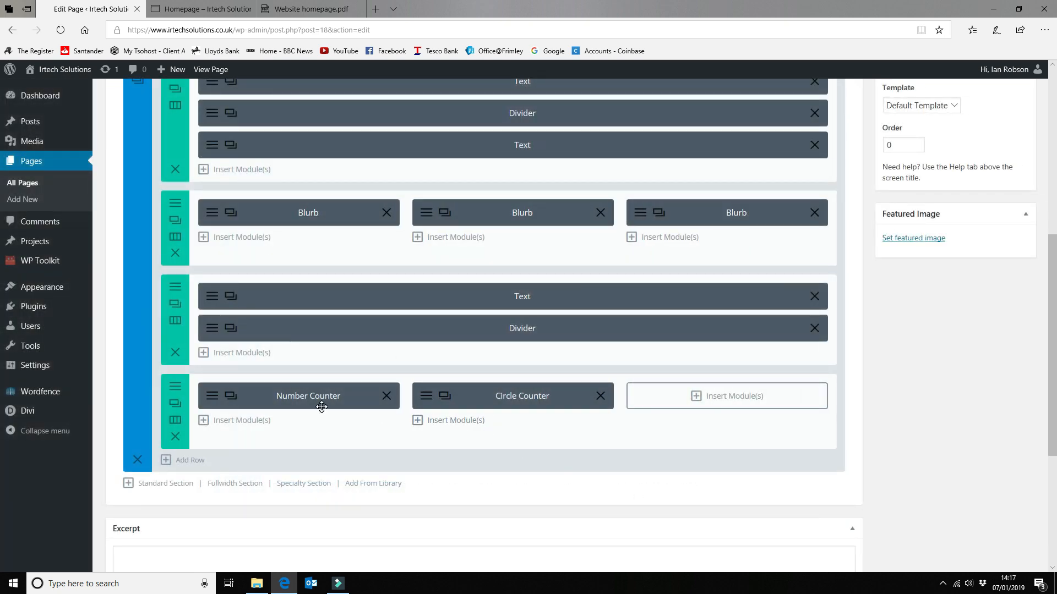
Insert a Bar Counters module in the row's third column and start a new bar counter in it.
click(739, 396)
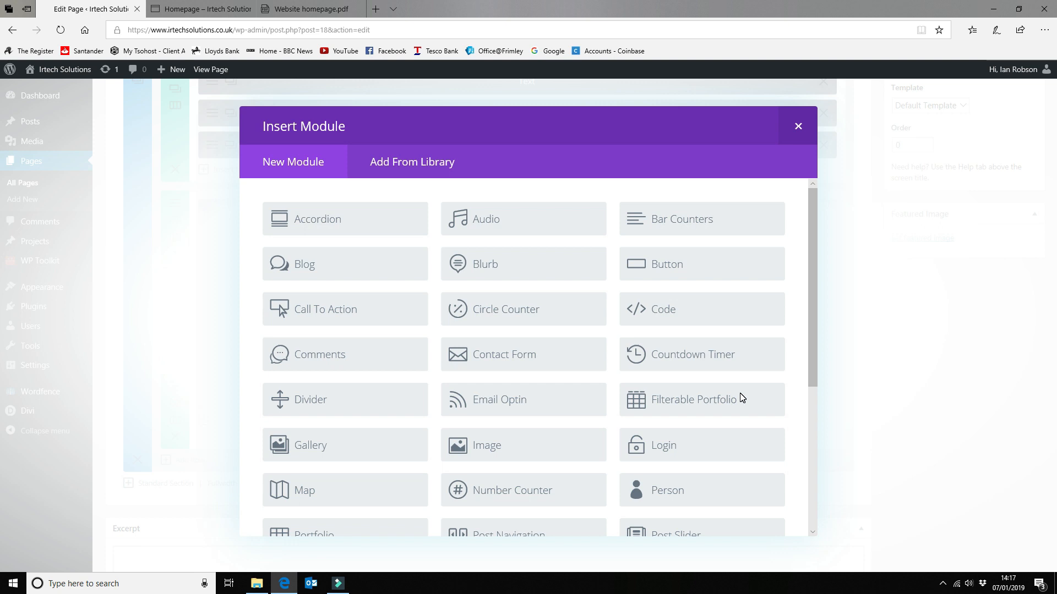
click(656, 220)
click(538, 216)
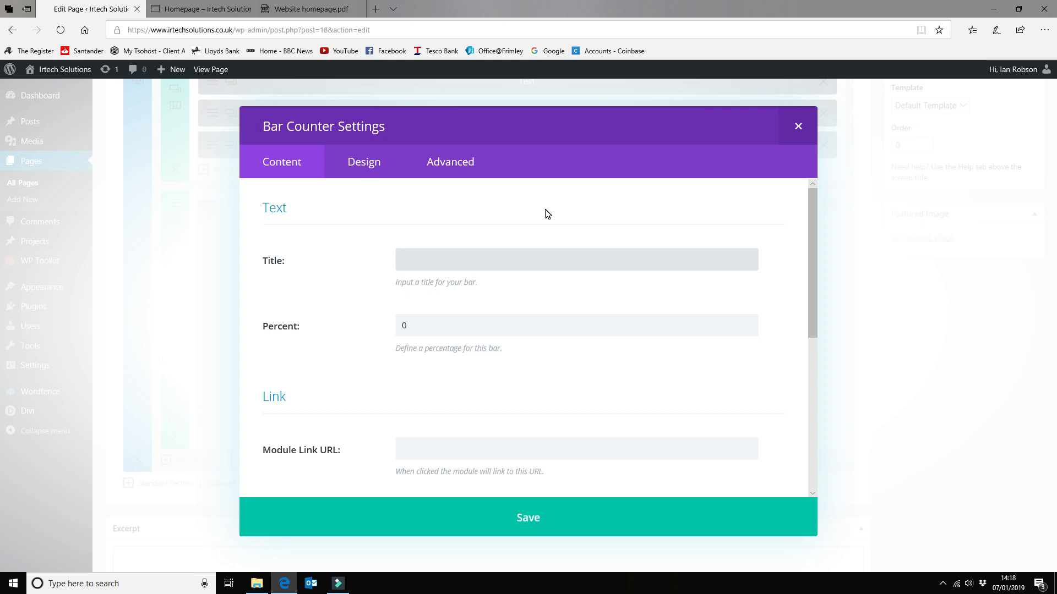
Title the first bar counter "Bandwidth saved".
text(Bandwidth)
scroll(484, 315, down, 1)
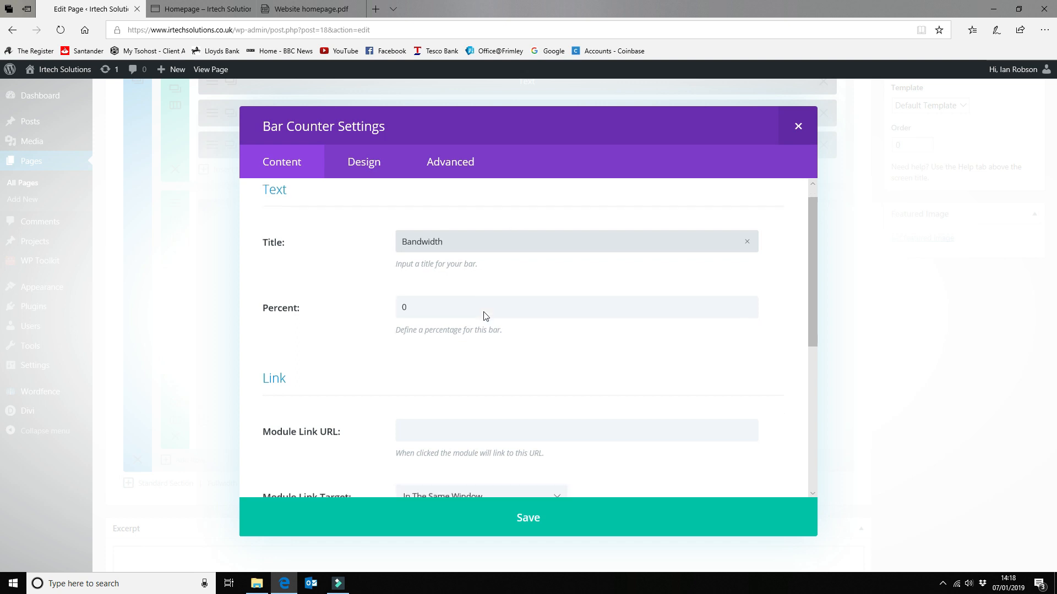
scroll(458, 271, down, 2)
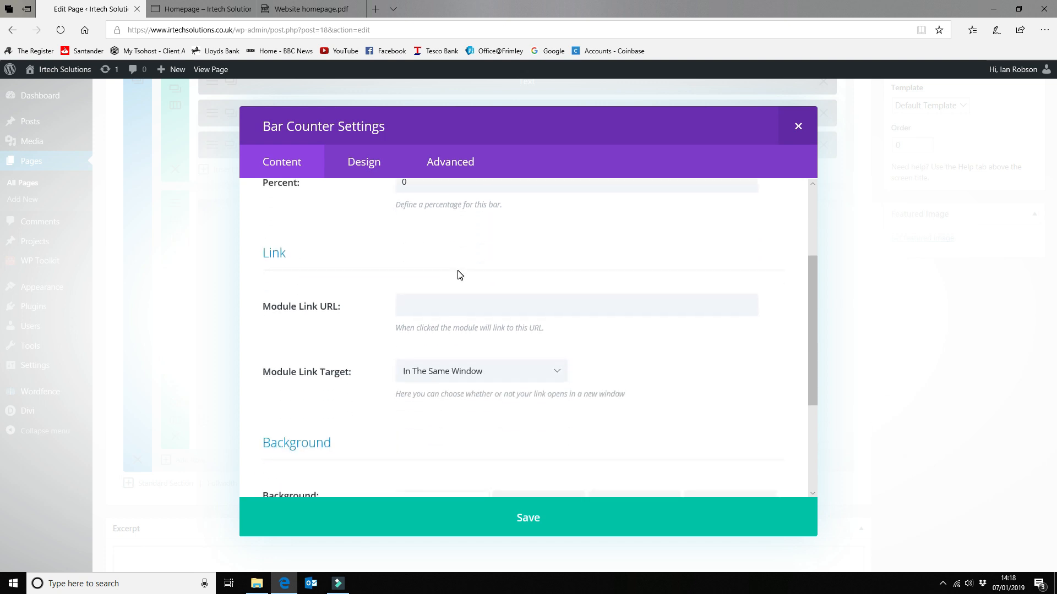
scroll(457, 270, up, 3)
click(434, 319)
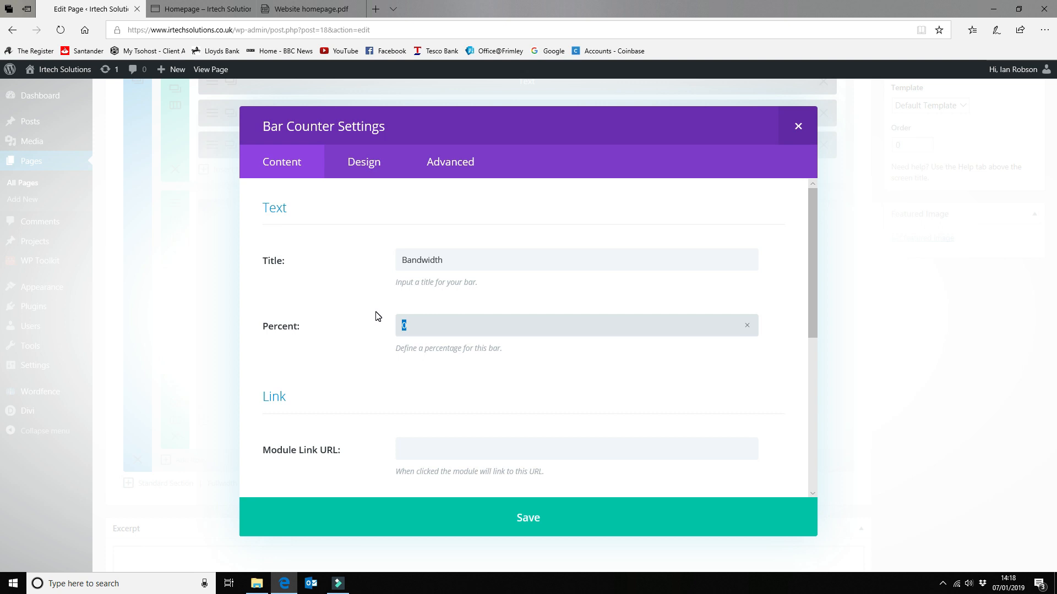
click(506, 257)
click(463, 262)
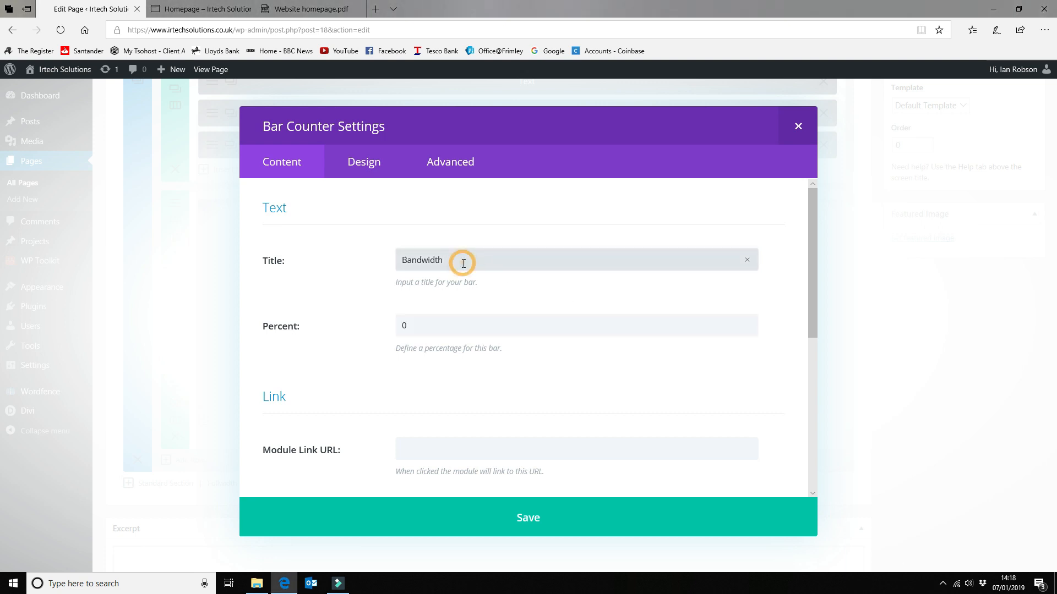
text(saved)
Set the Bandwidth saved bar's percentage to 92 and save the bar.
click(436, 329)
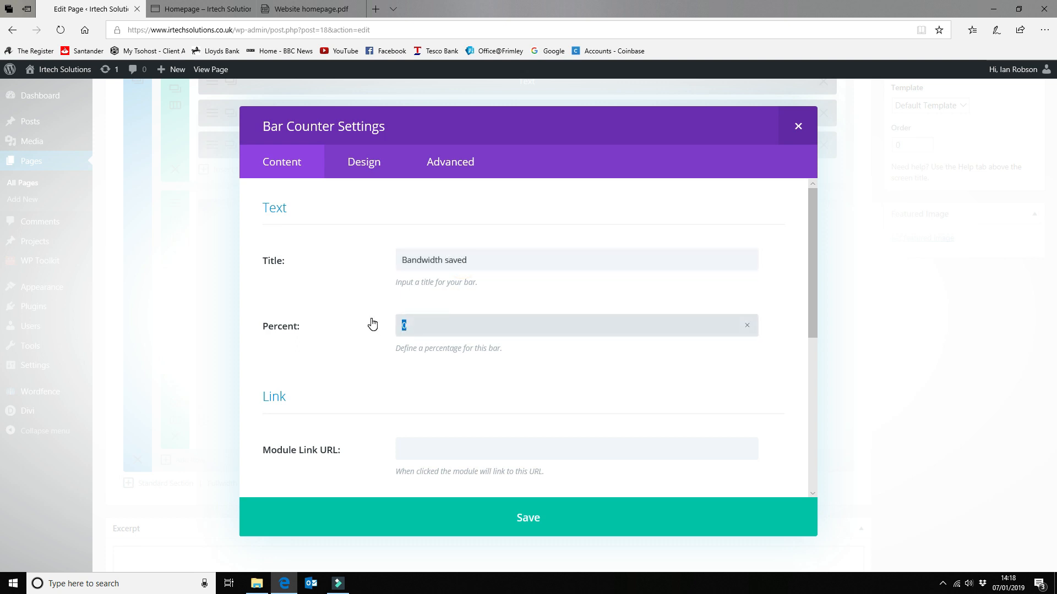
text(9)
text(3)
scroll(437, 318, down, 5)
scroll(439, 316, up, 6)
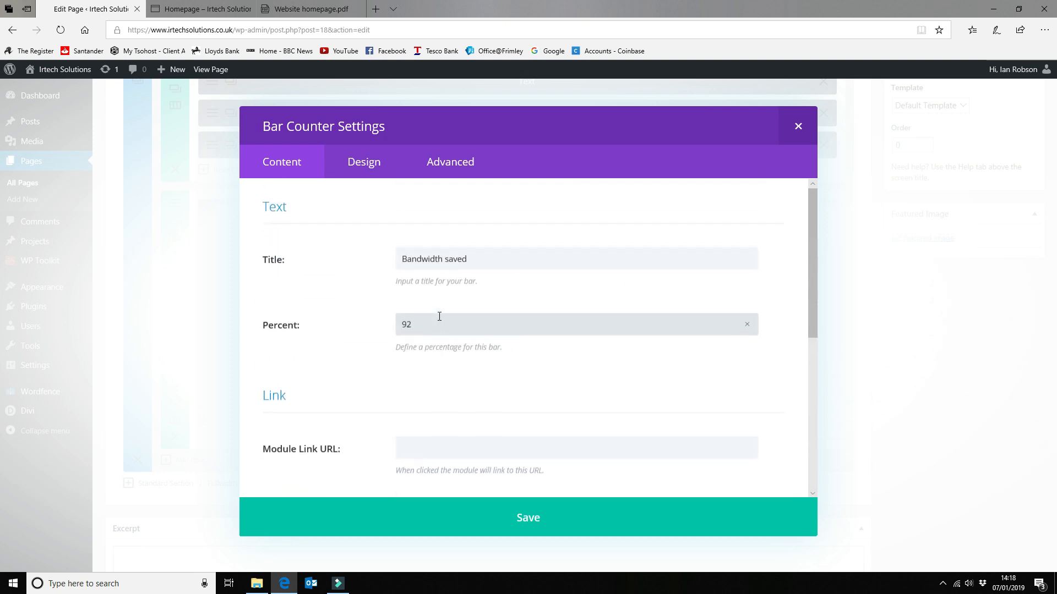
click(579, 520)
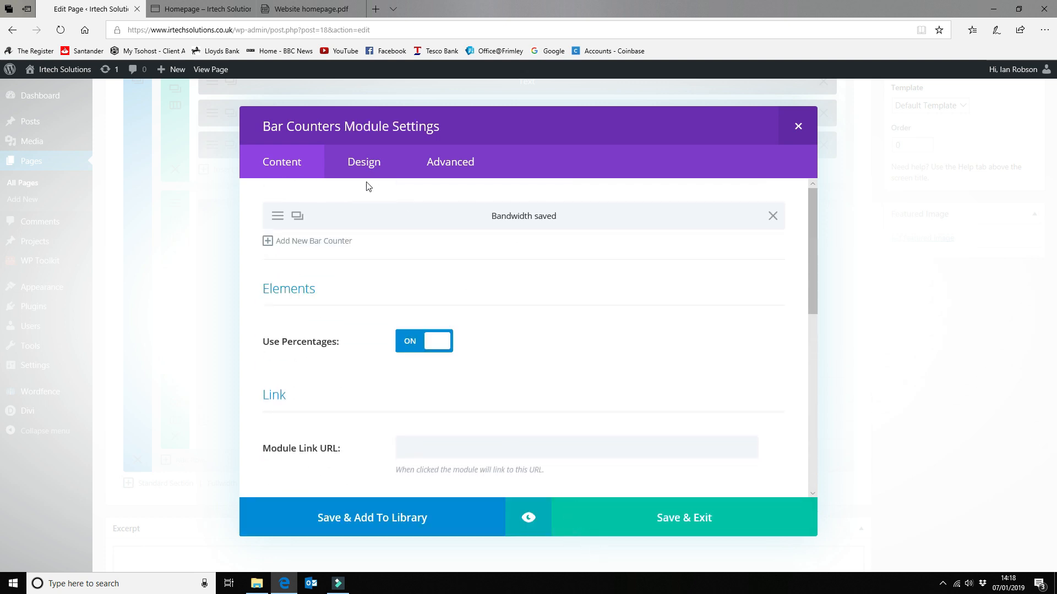
Add a second bar counter titled "Network speed" with a percentage of 85 and save it.
click(283, 244)
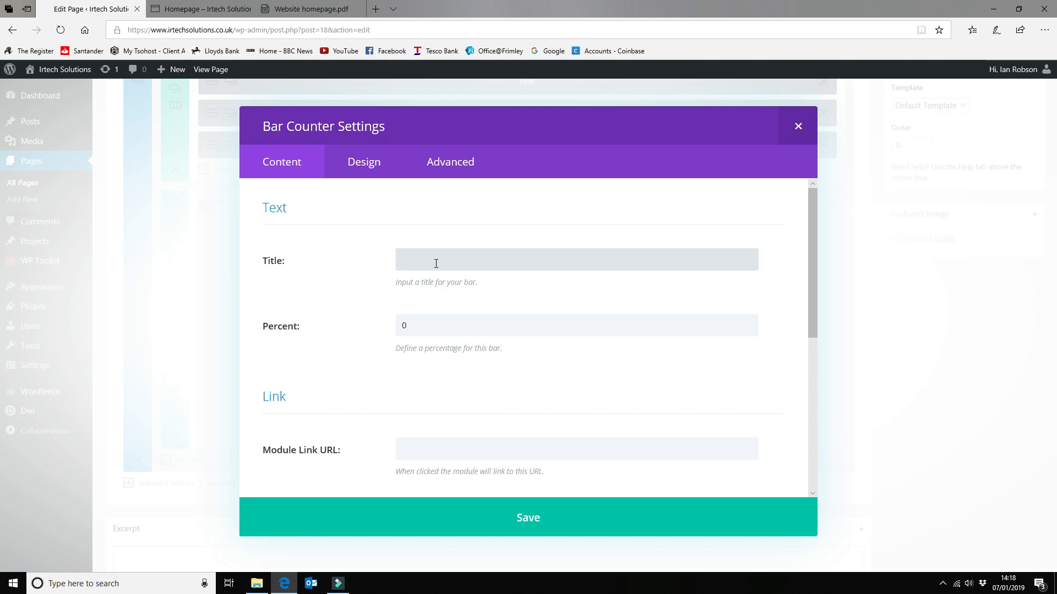
text(Network speed)
click(406, 325)
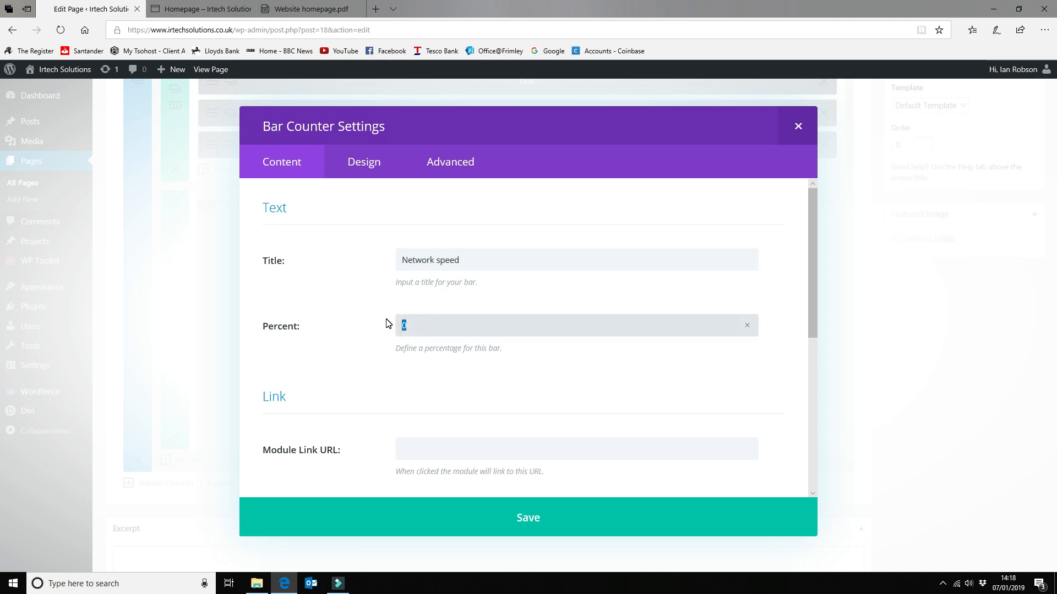
text(85)
scroll(391, 324, down, 2)
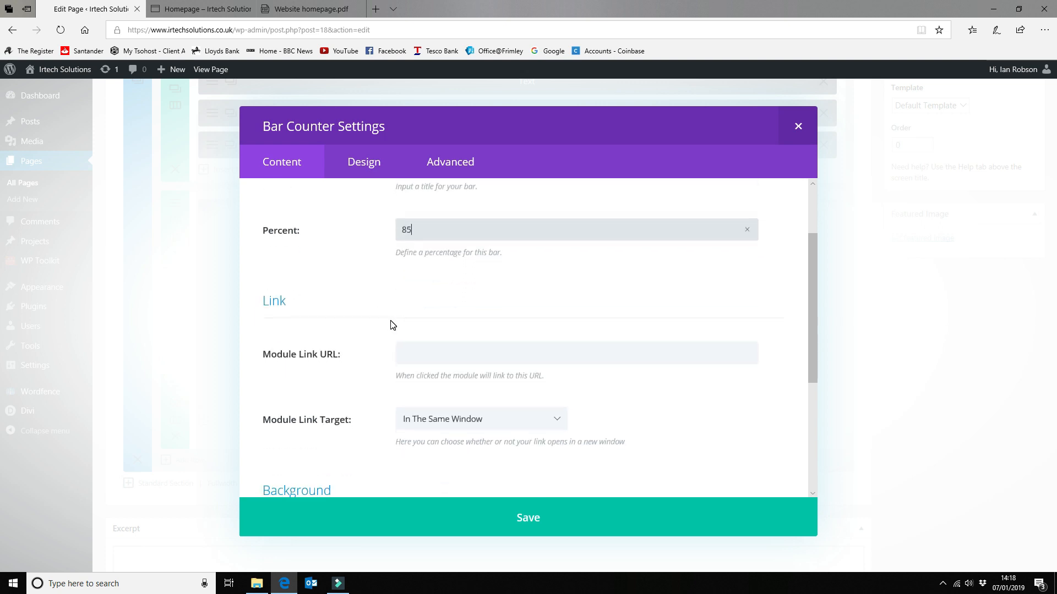
scroll(391, 324, down, 5)
click(526, 517)
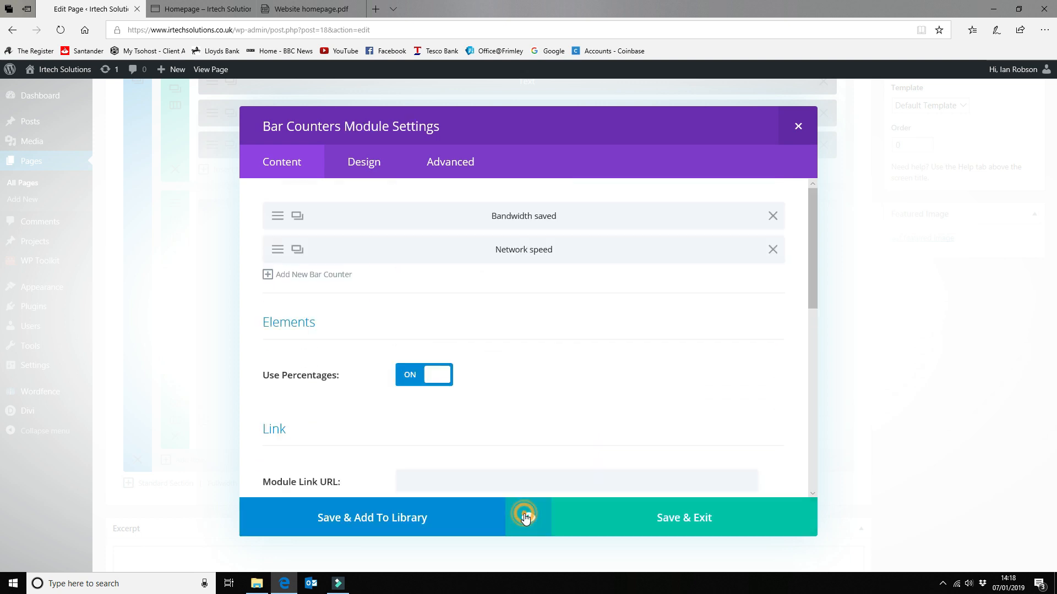
Turn off the use of percentages for the Bar Counters module and save the module.
scroll(404, 353, down, 1)
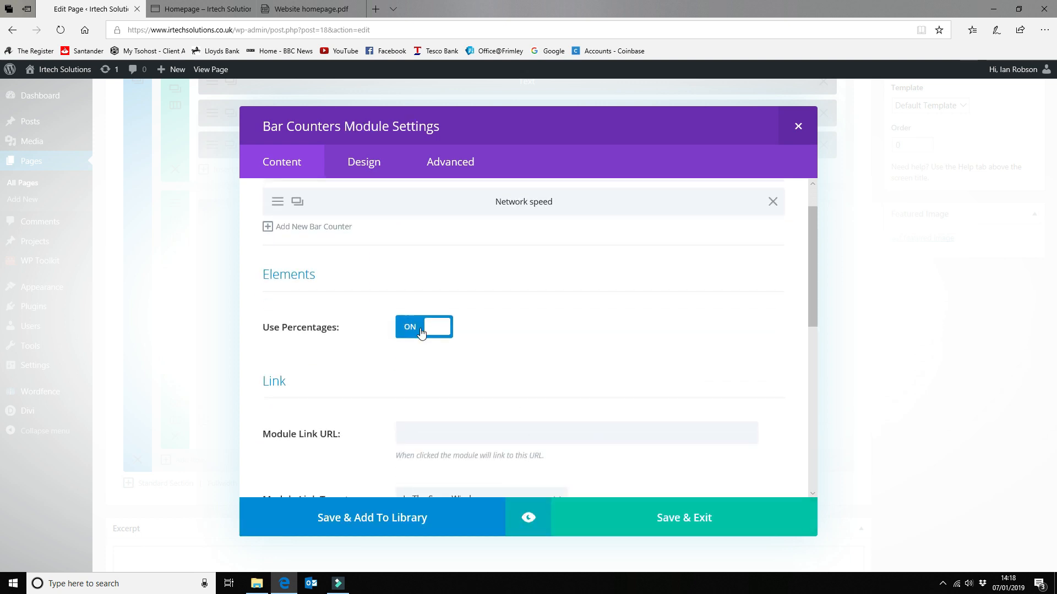
scroll(422, 333, up, 1)
click(423, 371)
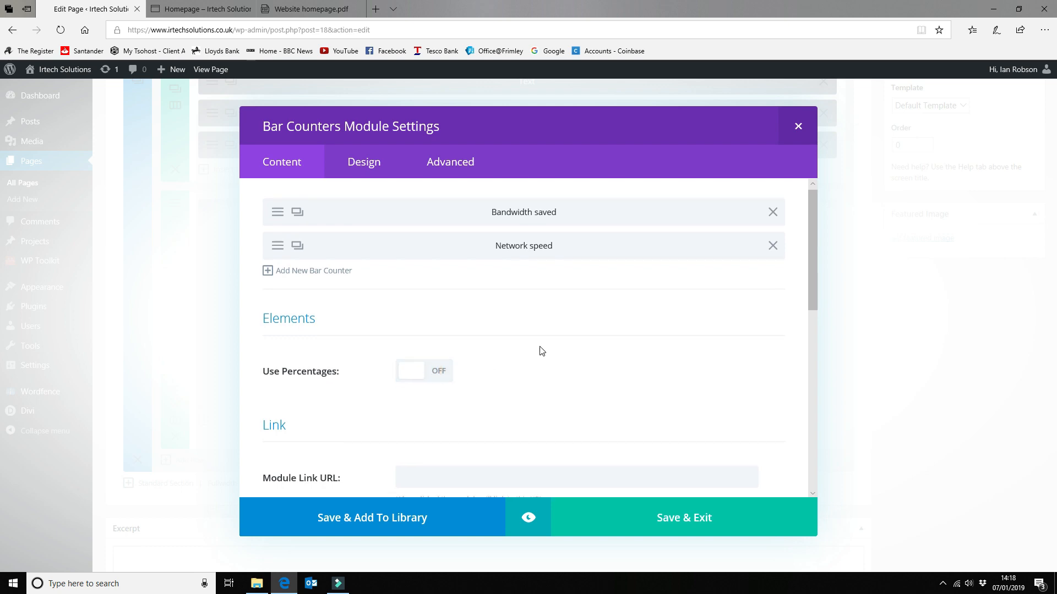
scroll(540, 349, down, 3)
scroll(540, 347, up, 2)
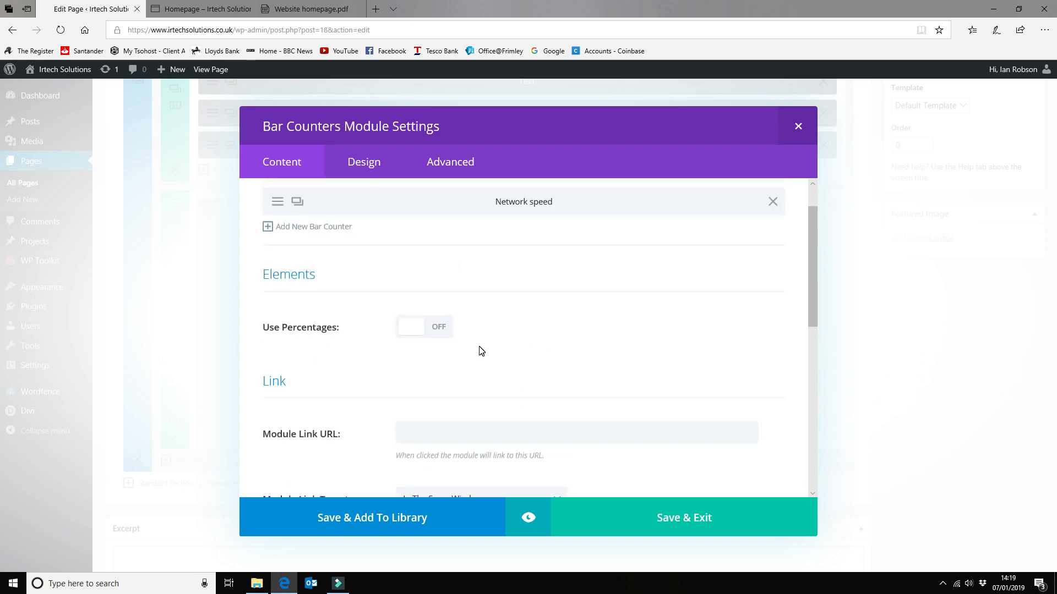
scroll(480, 351, down, 8)
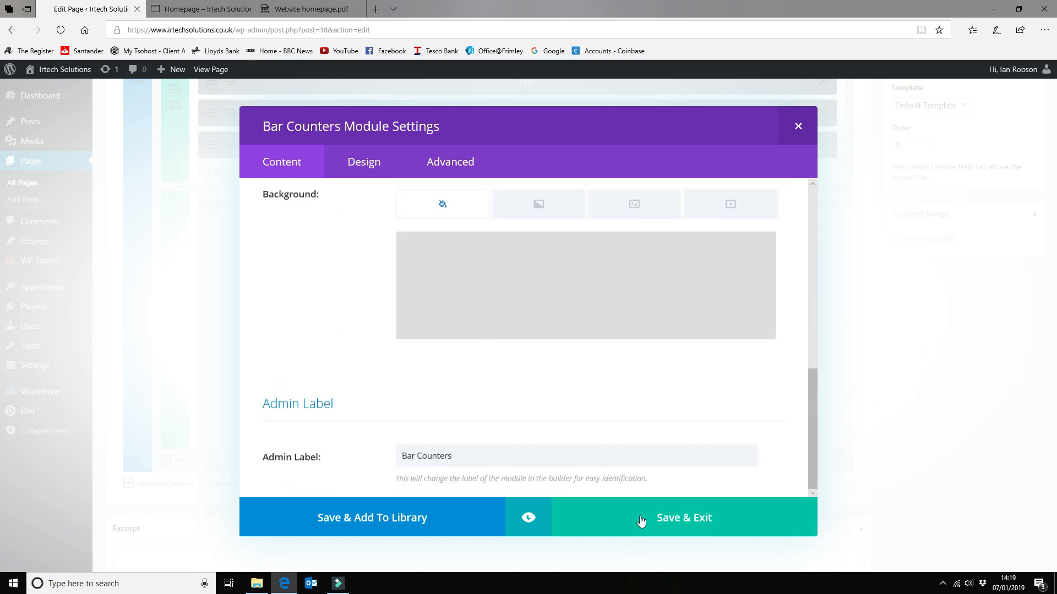
click(641, 521)
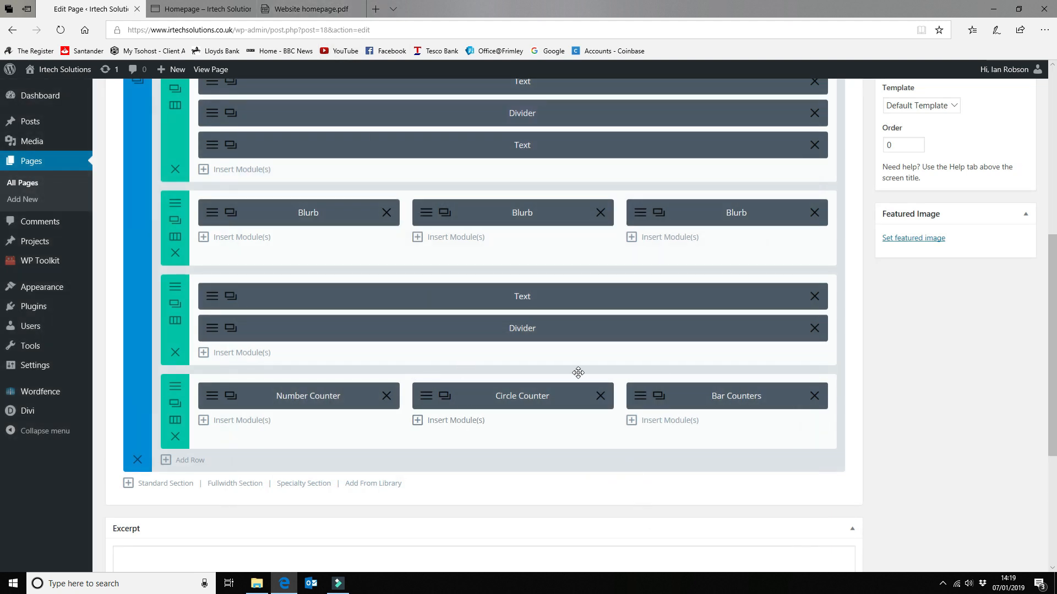
Check the homepage wireframe PDF for the elements that follow the stats row, and return to the page editor.
click(298, 10)
scroll(626, 291, down, 2)
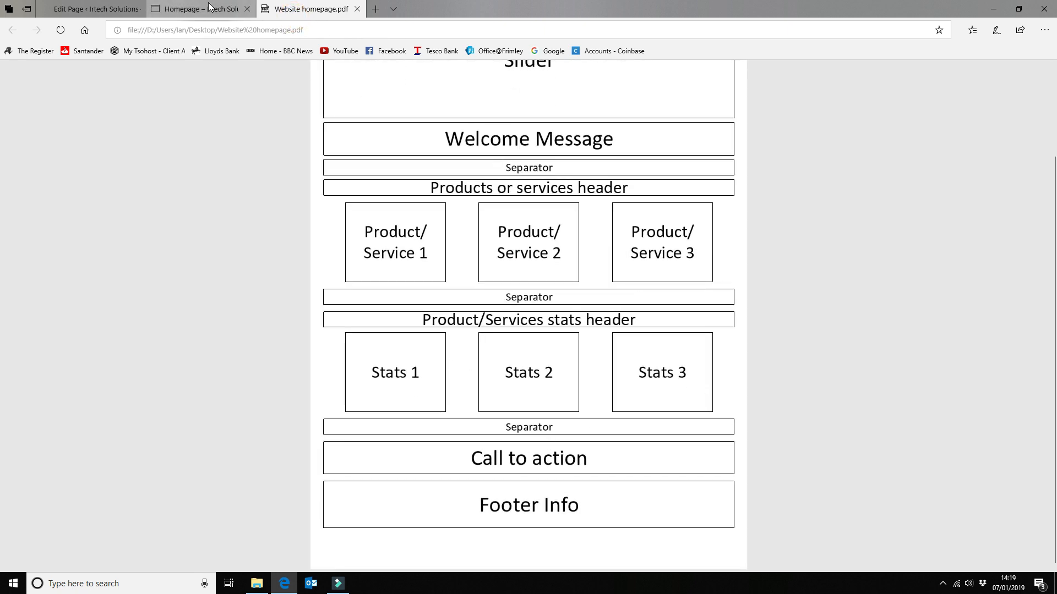
click(204, 9)
click(108, 6)
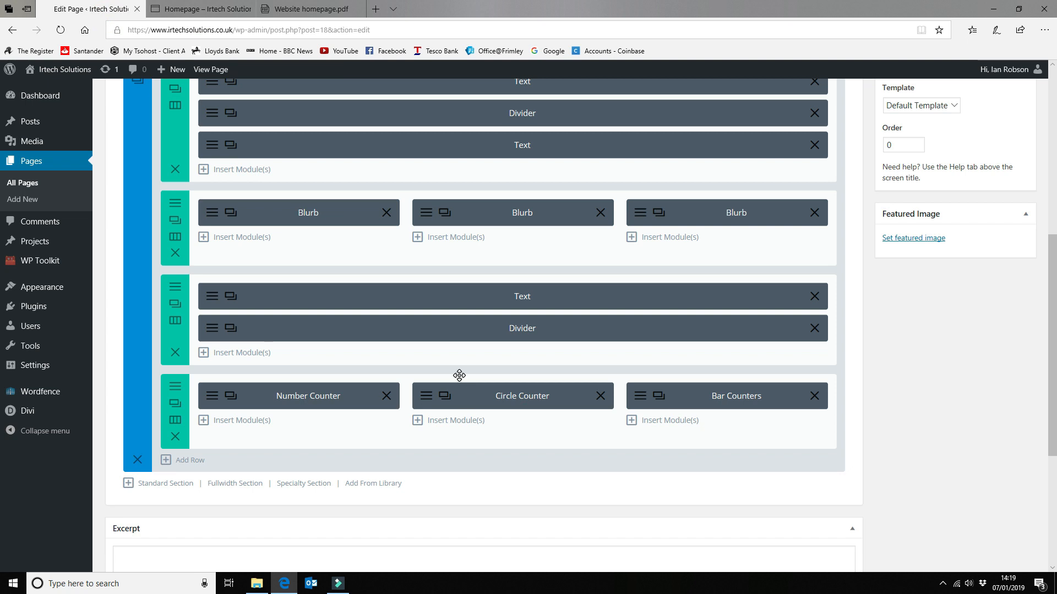
Duplicate the stats header row, move the copy below the counters row, and place its Divider above its Text module.
scroll(458, 373, down, 2)
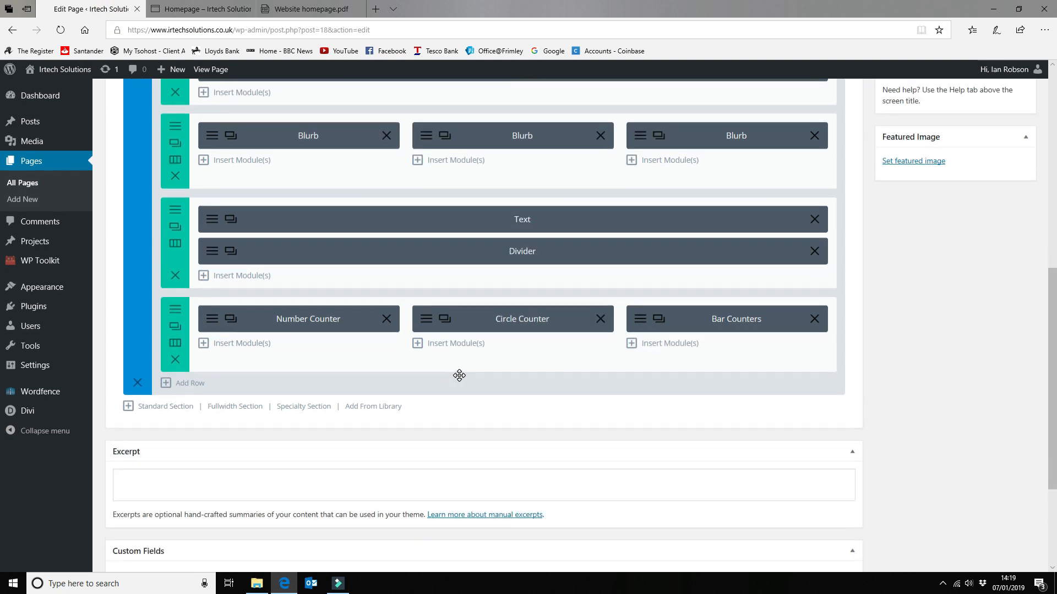
click(175, 228)
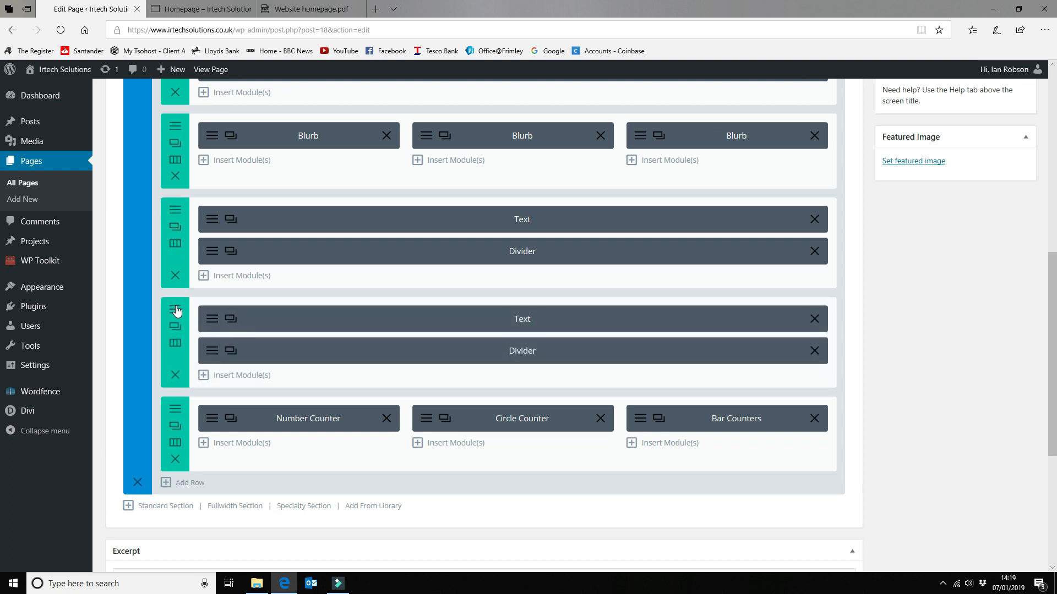
drag(175, 308, 193, 394)
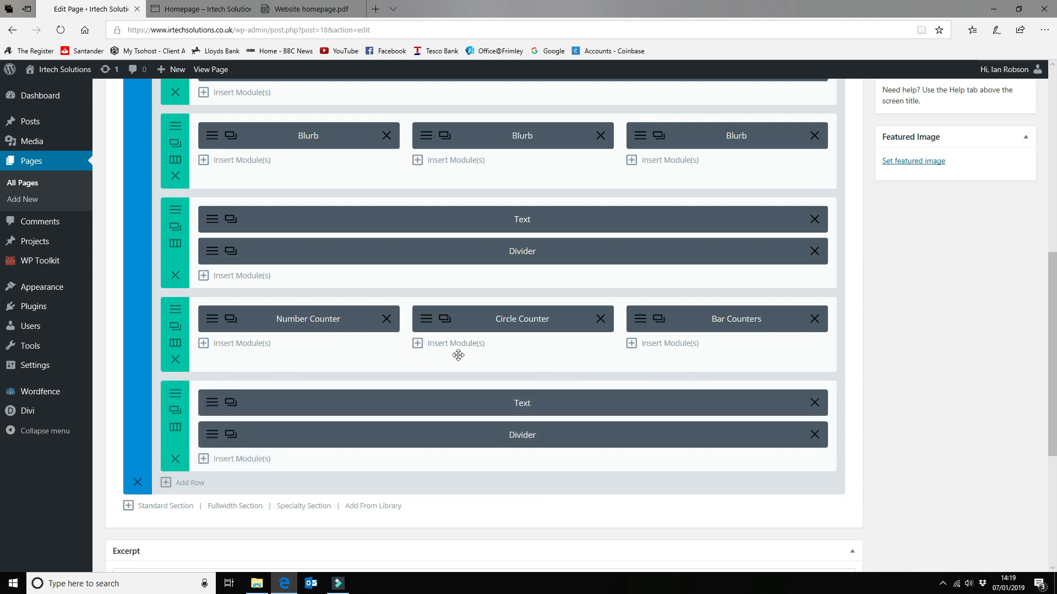
drag(303, 441, 308, 402)
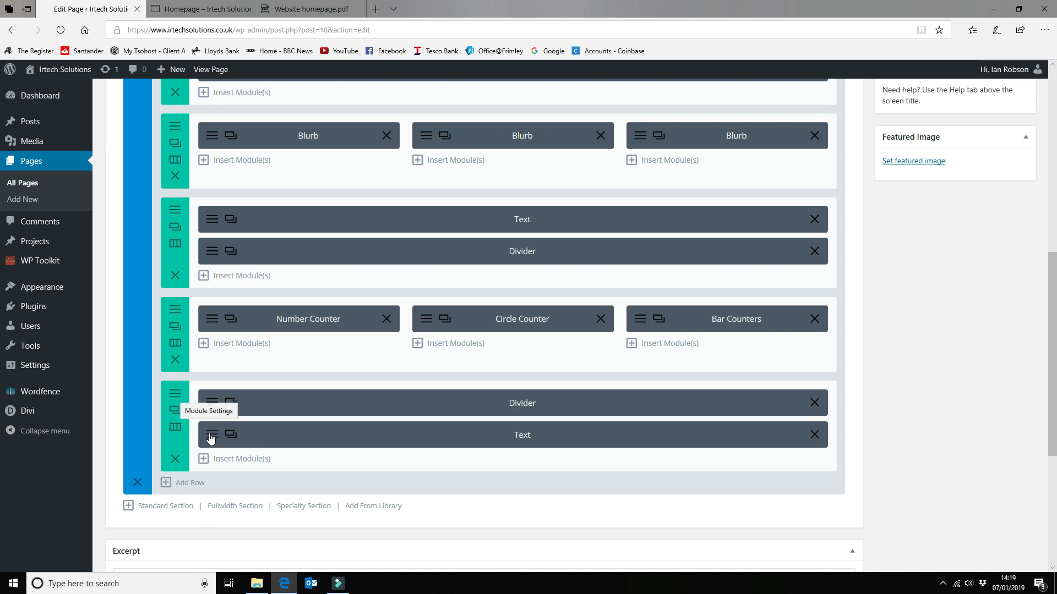
Check the wireframe PDF for what follows the separator, and delete the Text module from the new last row.
click(292, 7)
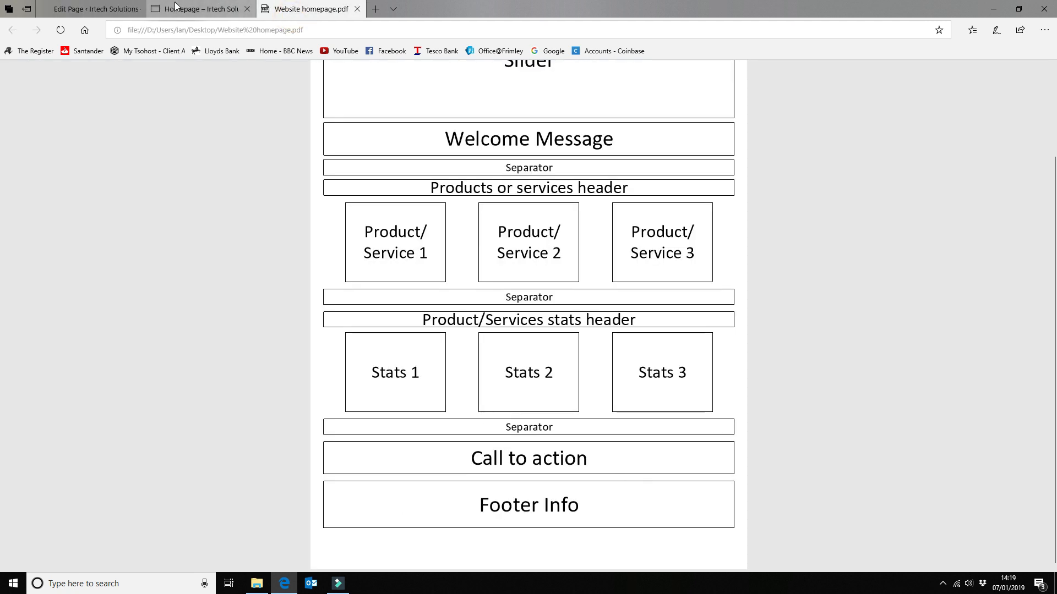
click(91, 8)
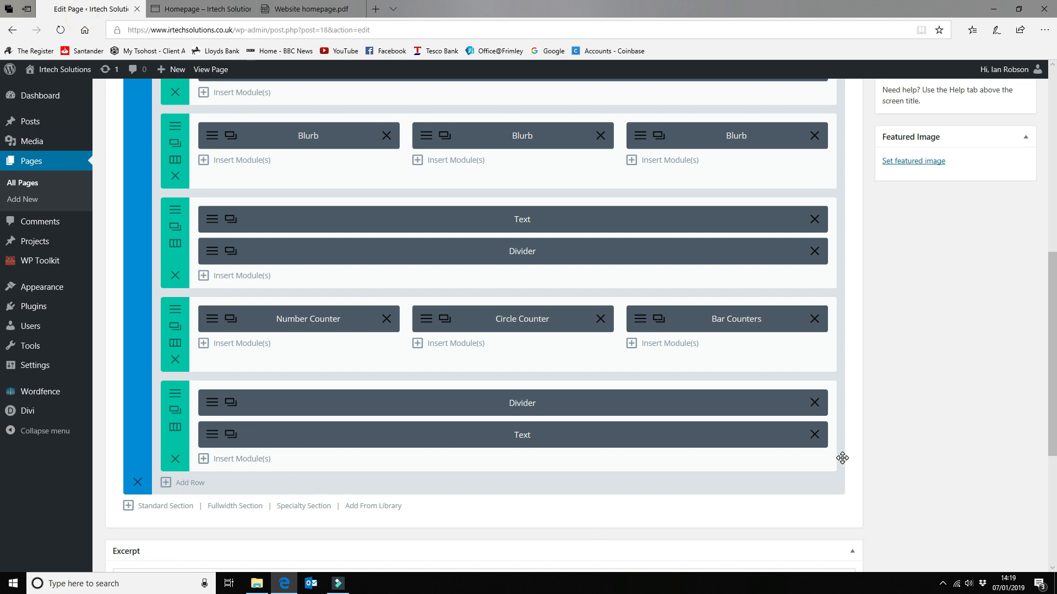
click(814, 435)
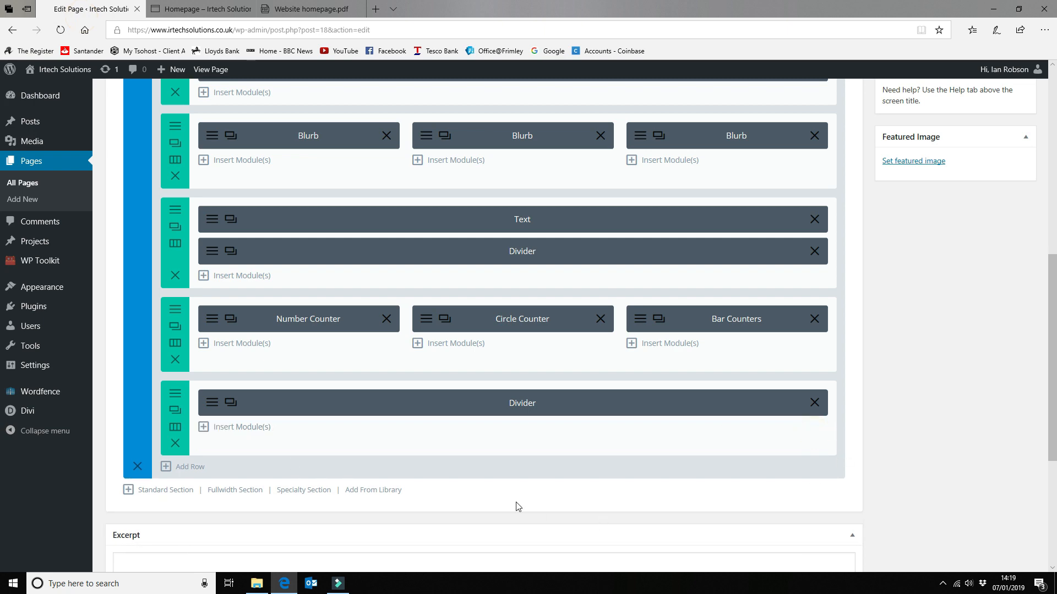
Add a Call To Action module below the last Divider, titled "Why you should choose us" with button text "Find out more".
click(257, 429)
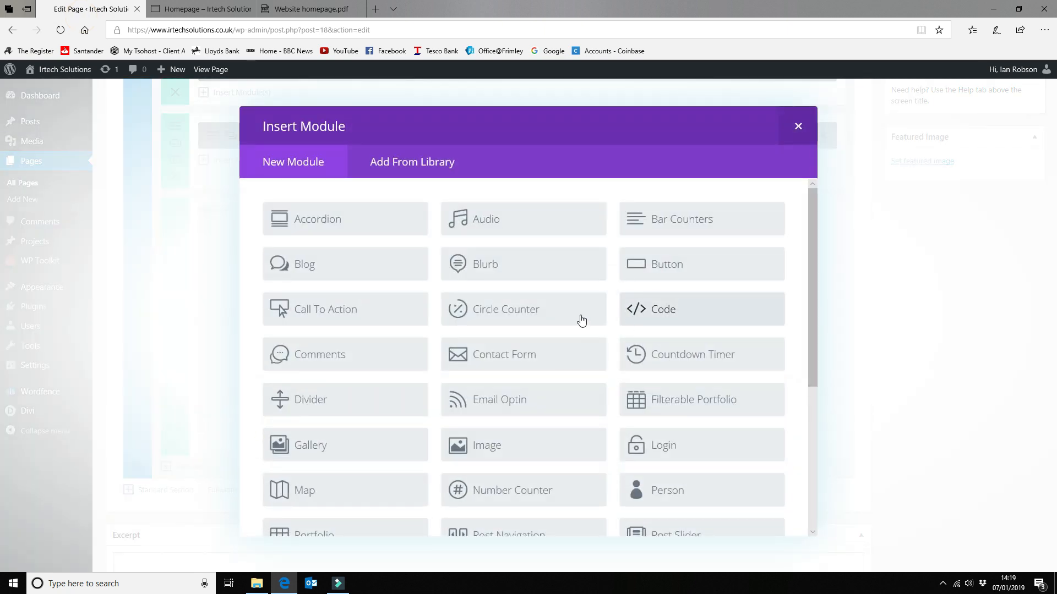
click(324, 308)
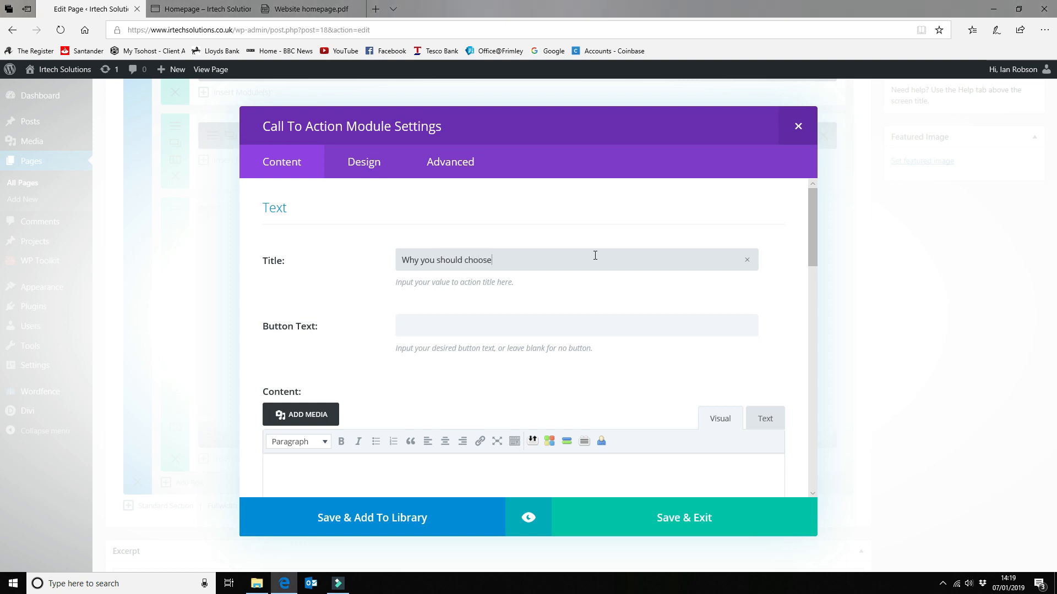
text(us)
click(452, 328)
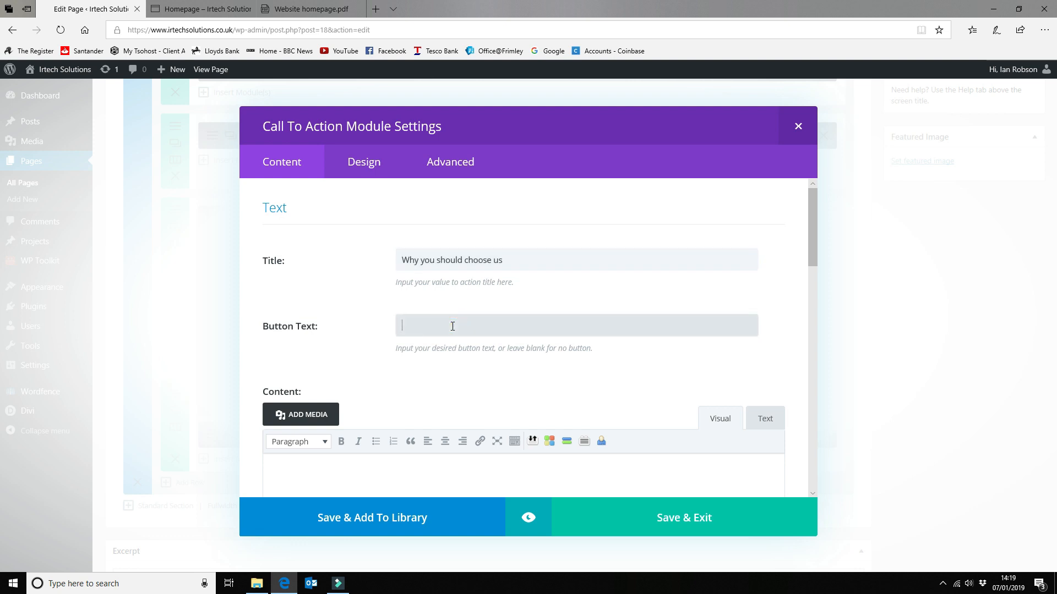
text(Find )
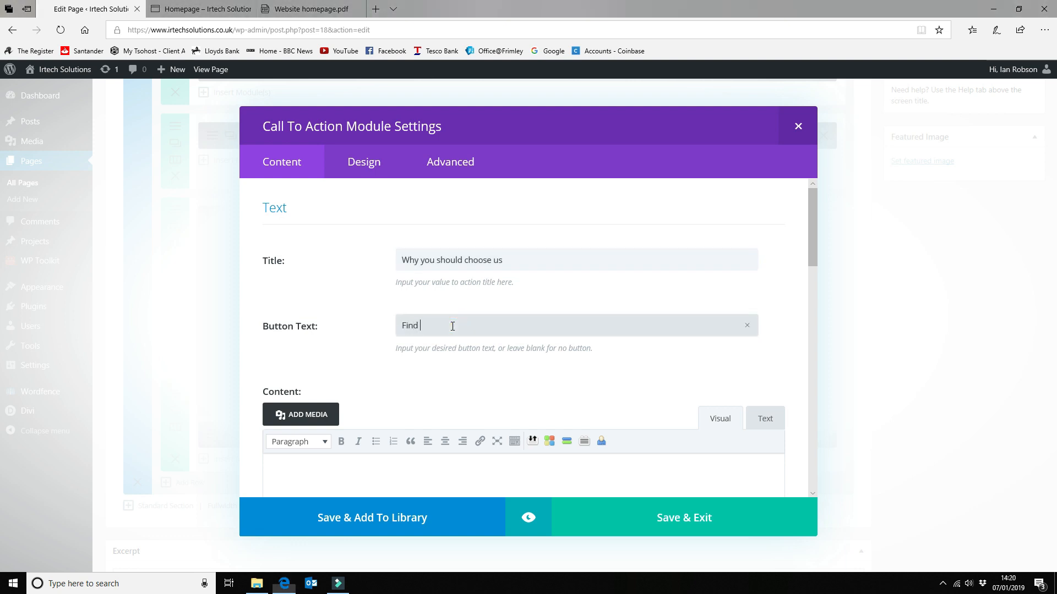
text(out more)
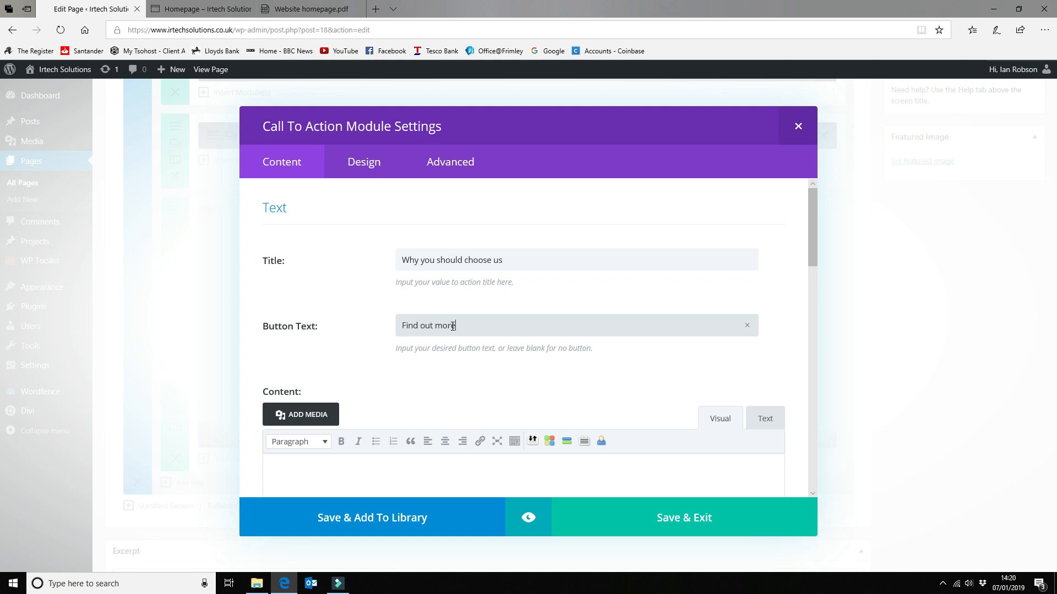
Search Google for "dummy text" in a new browser tab to get filler for the Call To Action content.
scroll(417, 311, down, 2)
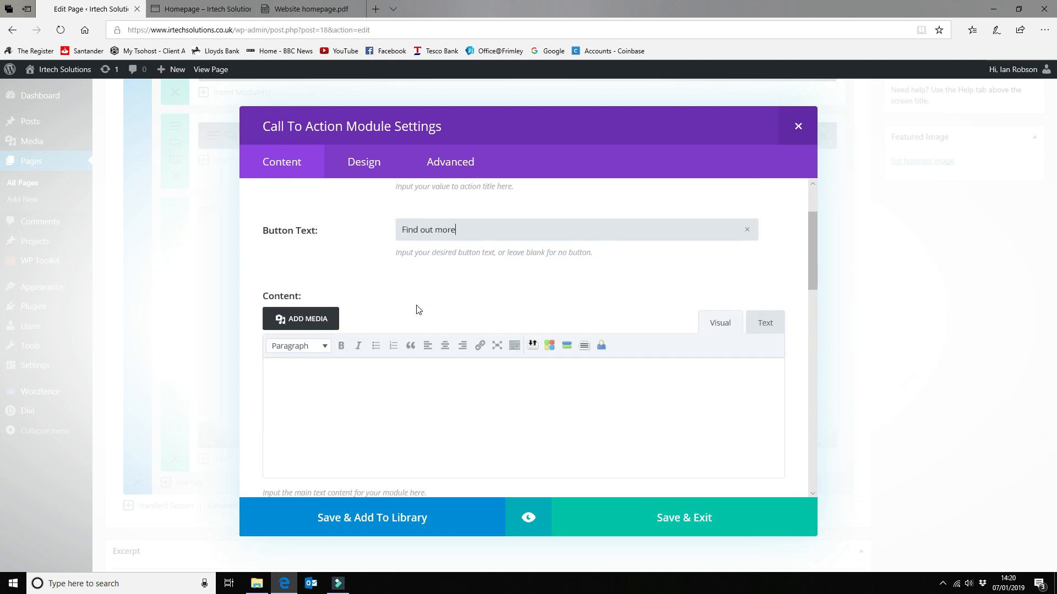
click(363, 378)
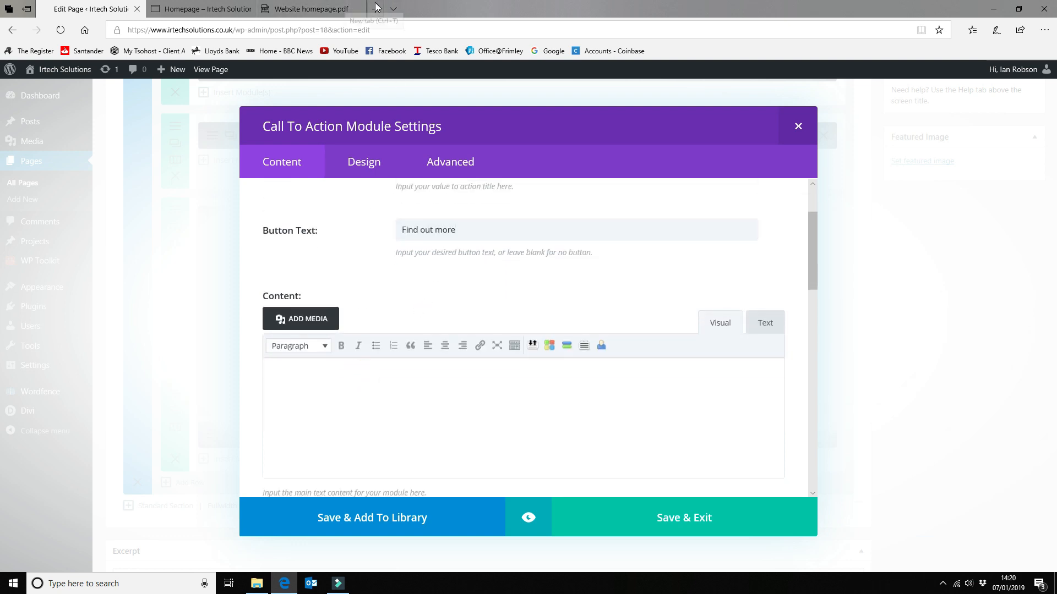
click(377, 8)
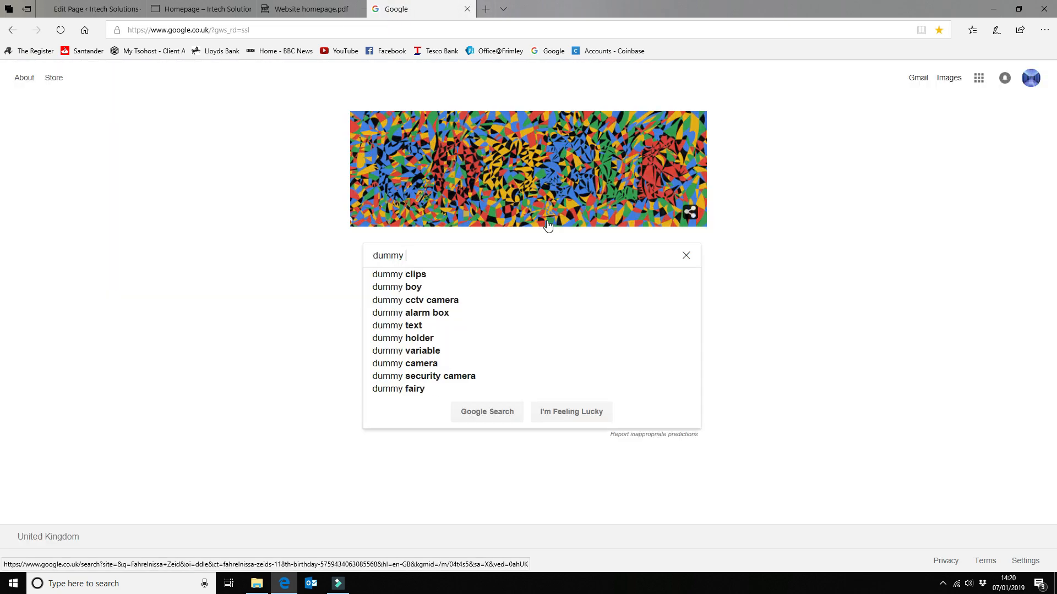
text(test)
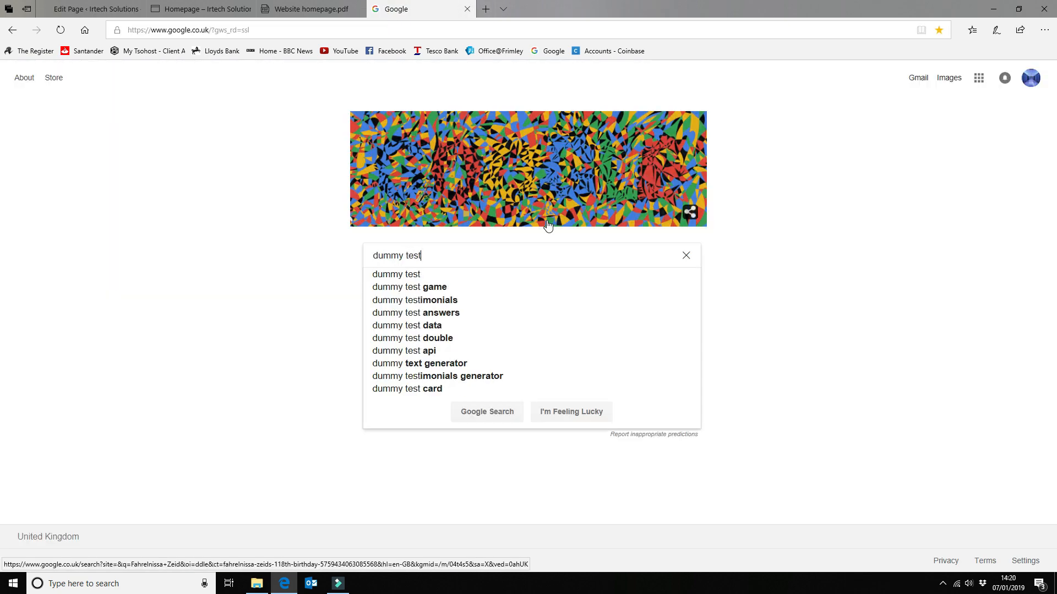
key(BackSpace)
key(BackSpace)
text(xt)
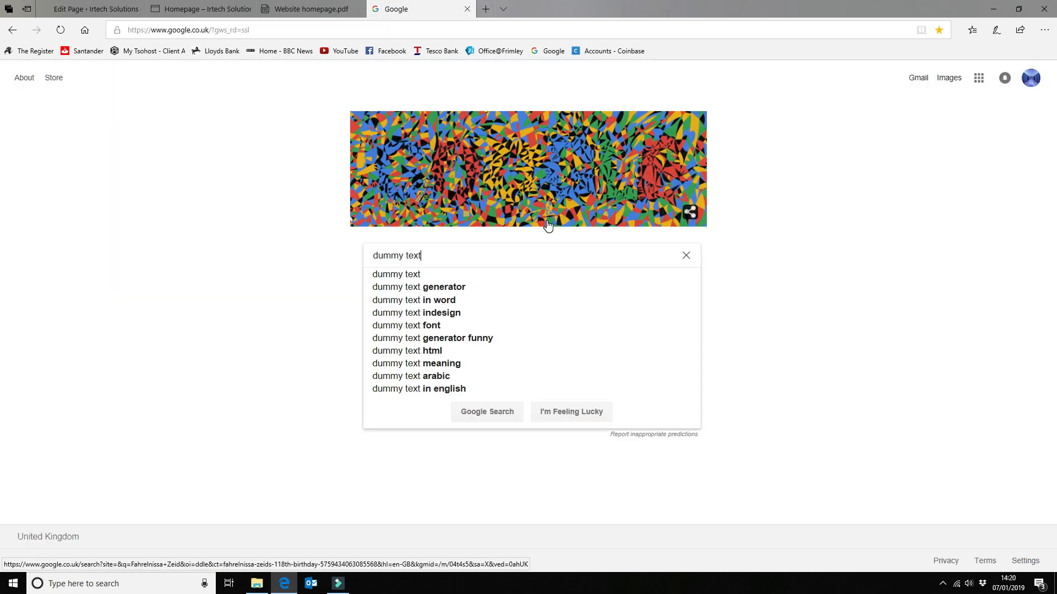
key(Return)
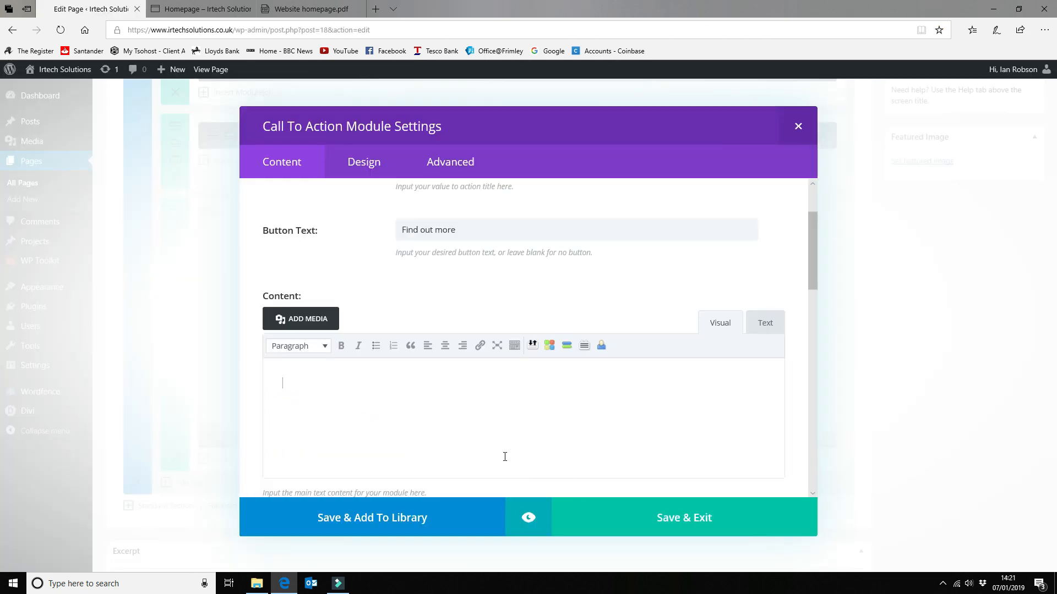
Paste the Lorem ipsum paragraph as the Call To Action content, remove the leading space, and save the module.
right_click(372, 382)
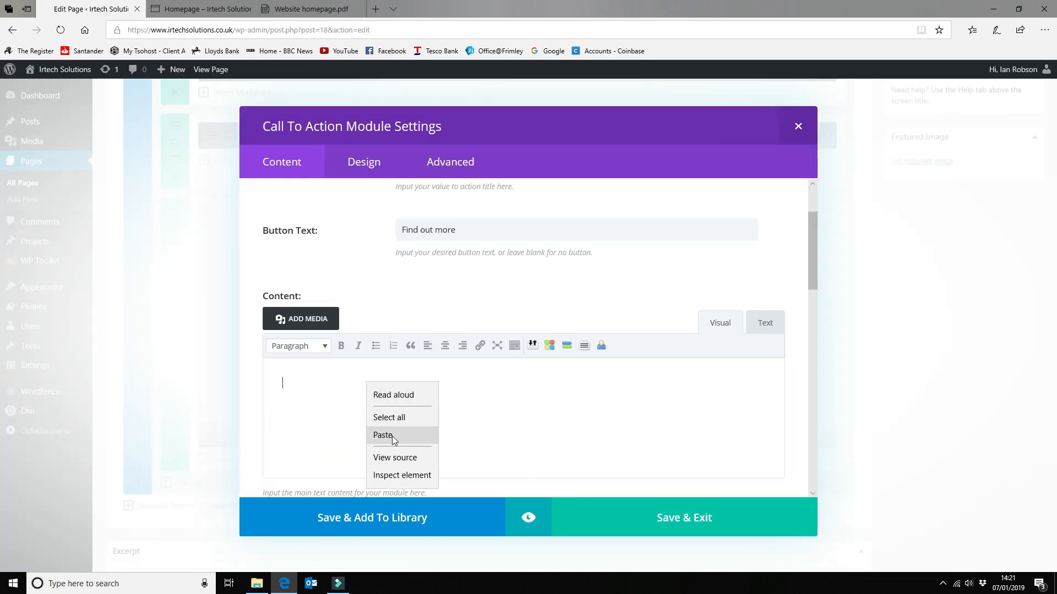
click(385, 435)
click(283, 382)
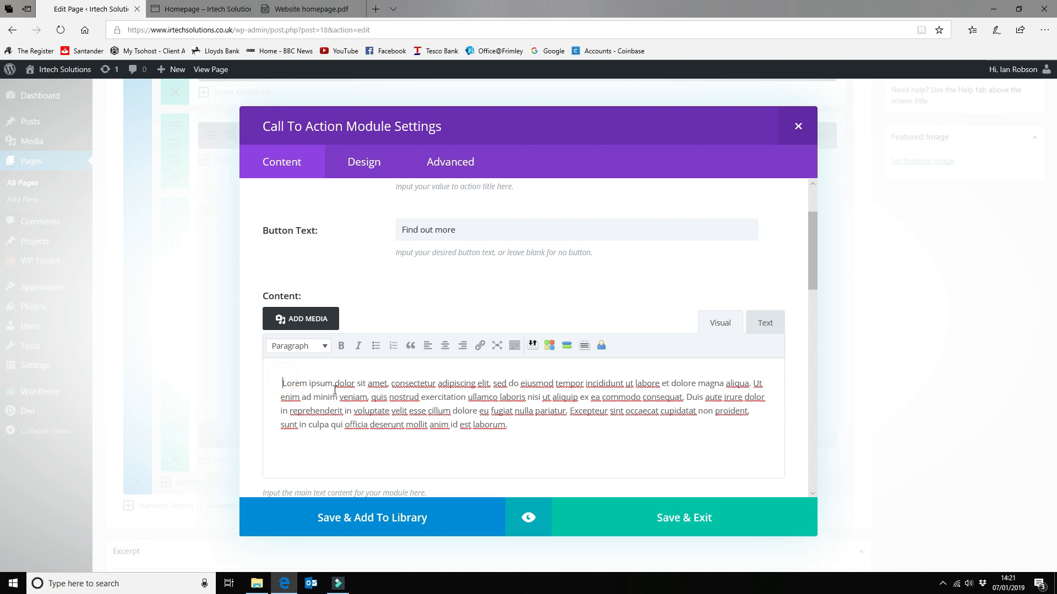
key(BackSpace)
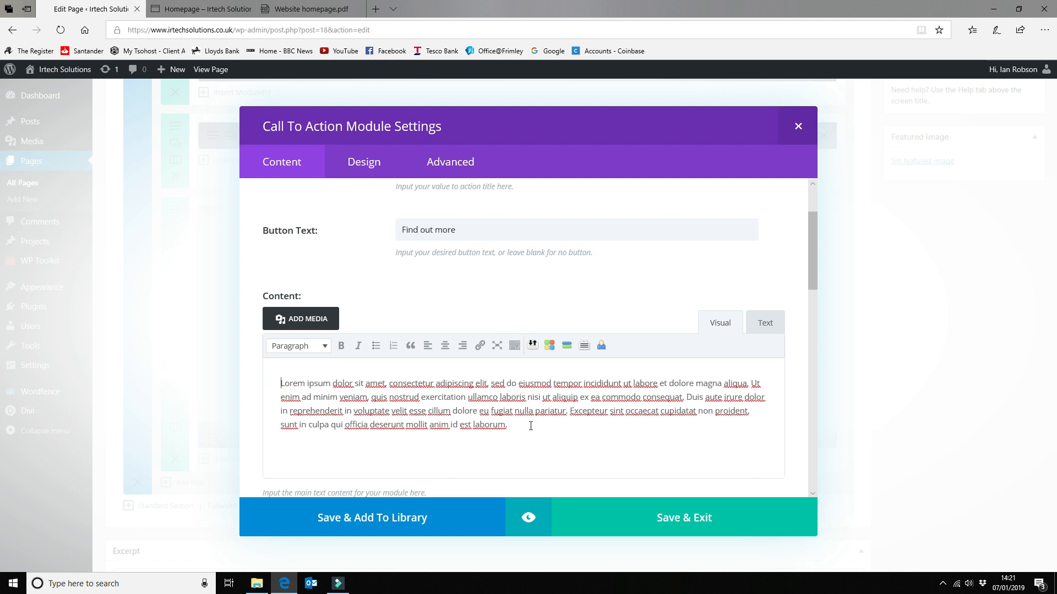
drag(530, 426, 260, 365)
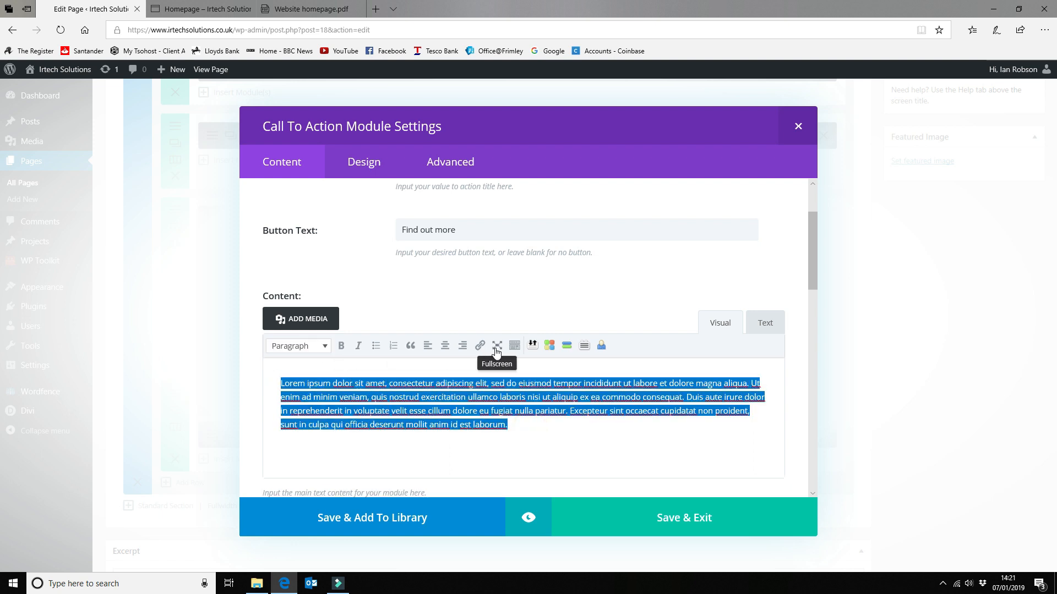
click(514, 345)
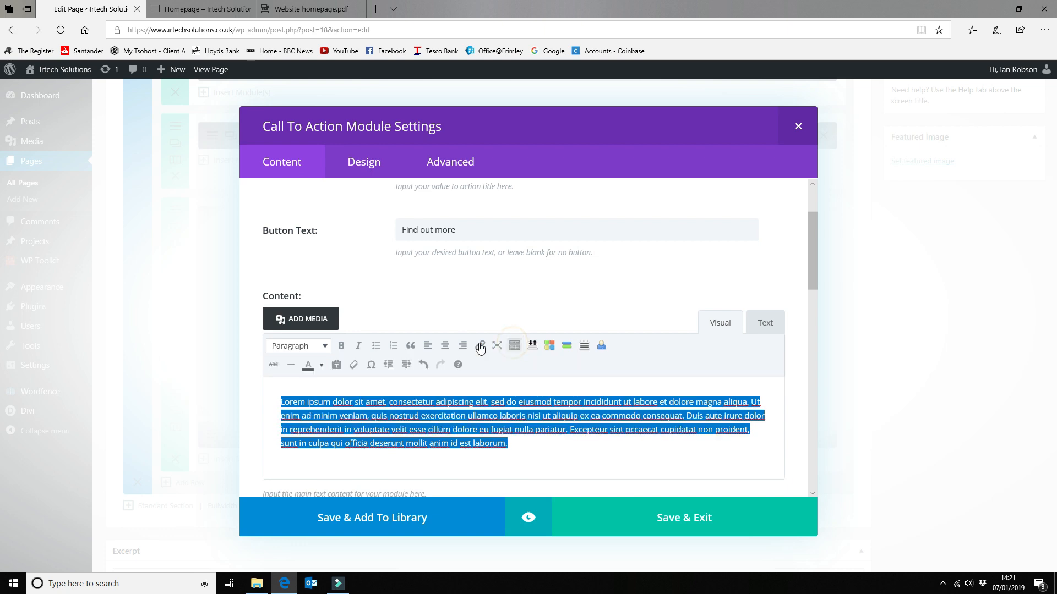
click(671, 518)
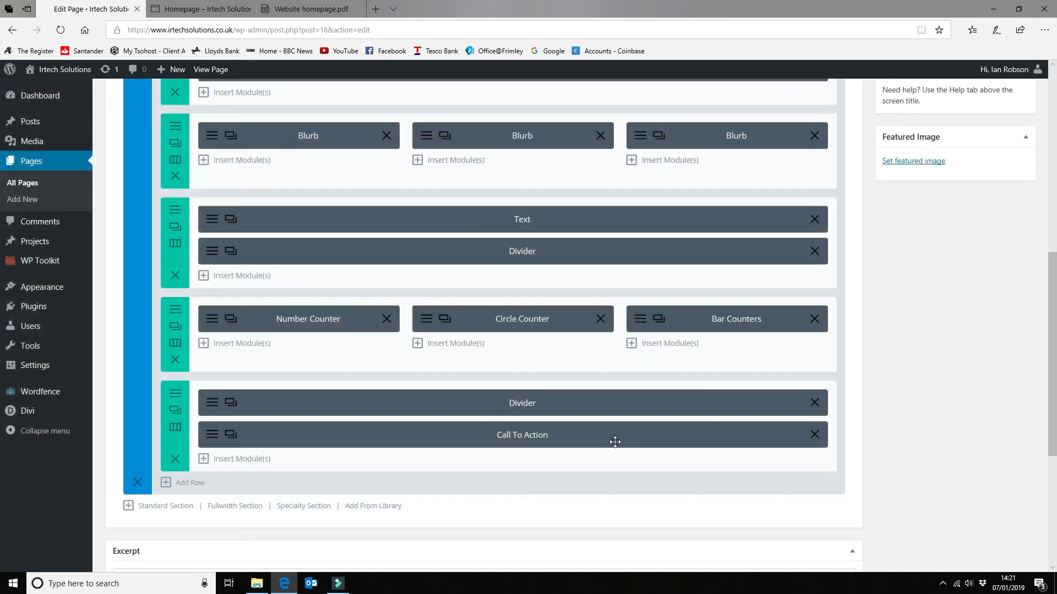
Set the Call To Action module's button link URL to "#" and save the module.
scroll(610, 442, down, 1)
scroll(611, 441, down, 3)
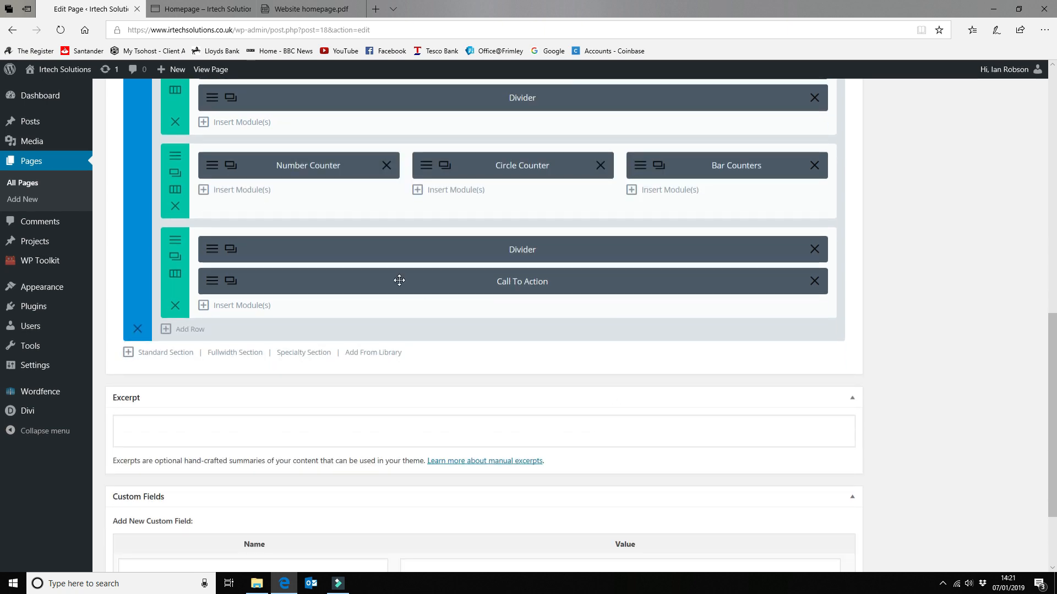
click(212, 282)
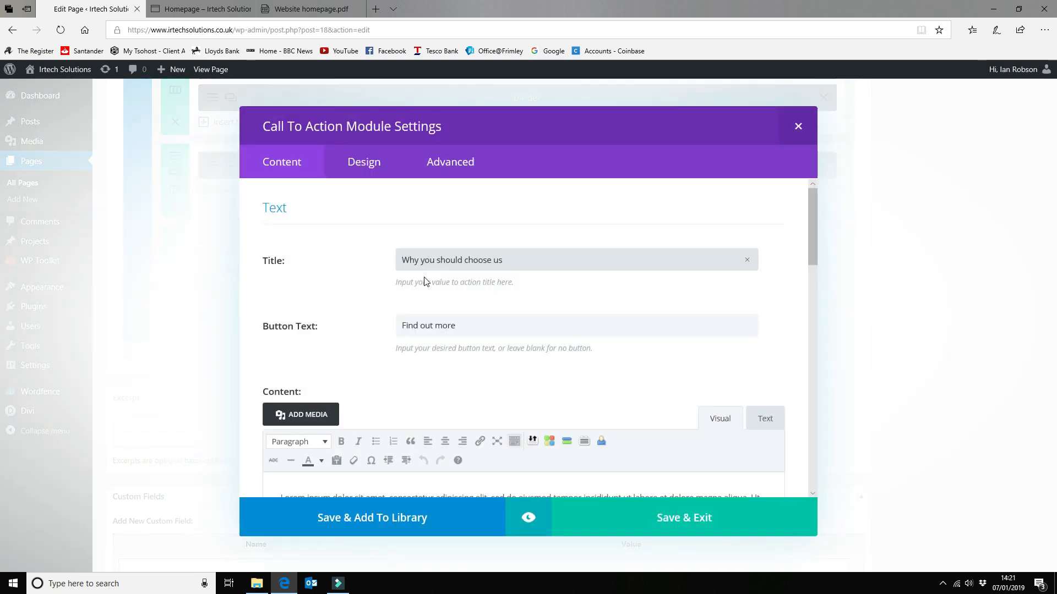
scroll(565, 350, down, 10)
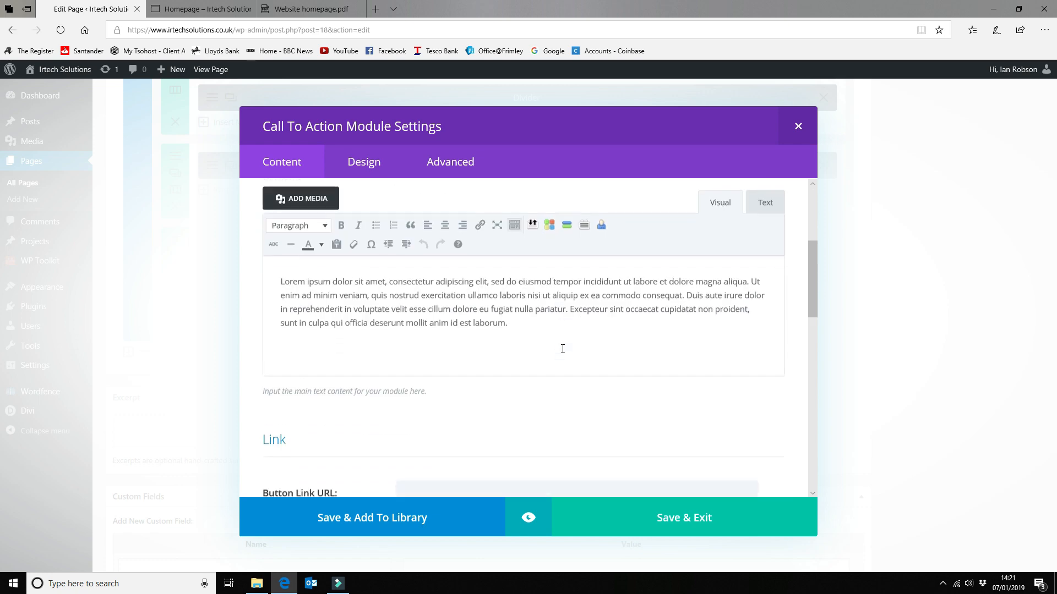
scroll(562, 353, up, 3)
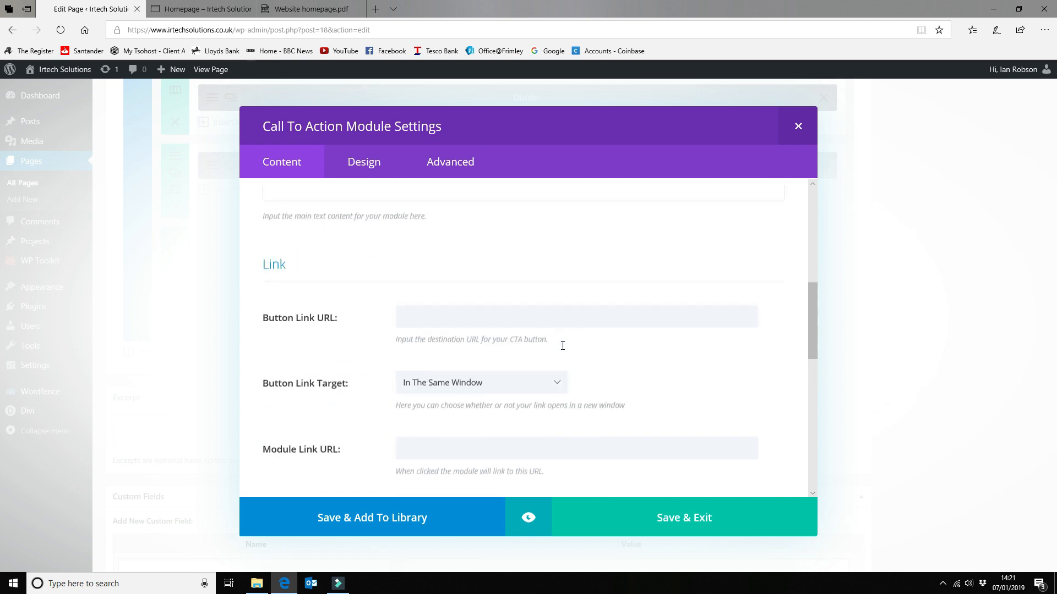
click(456, 327)
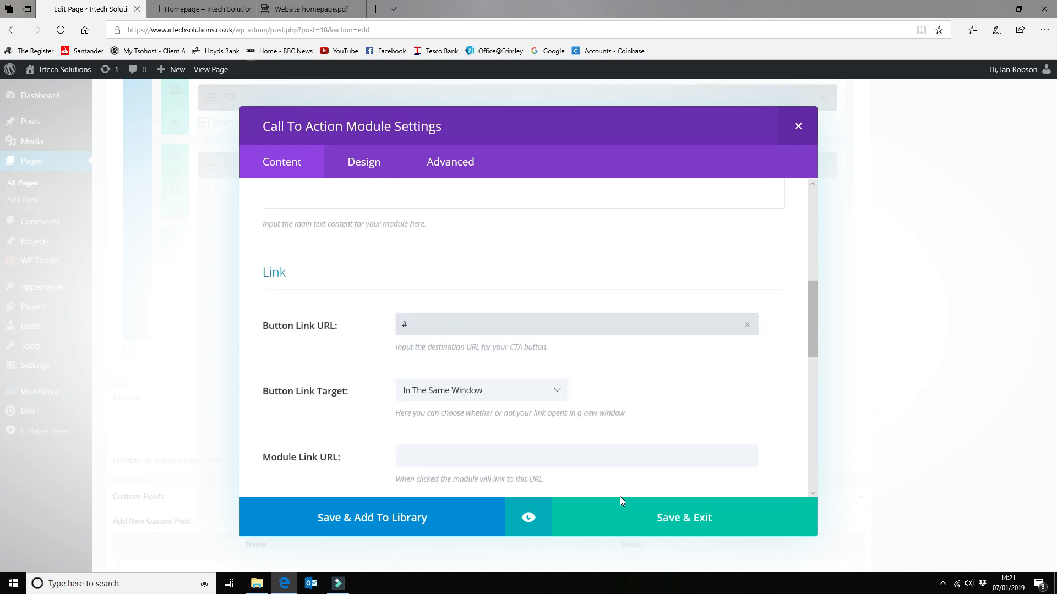
click(638, 514)
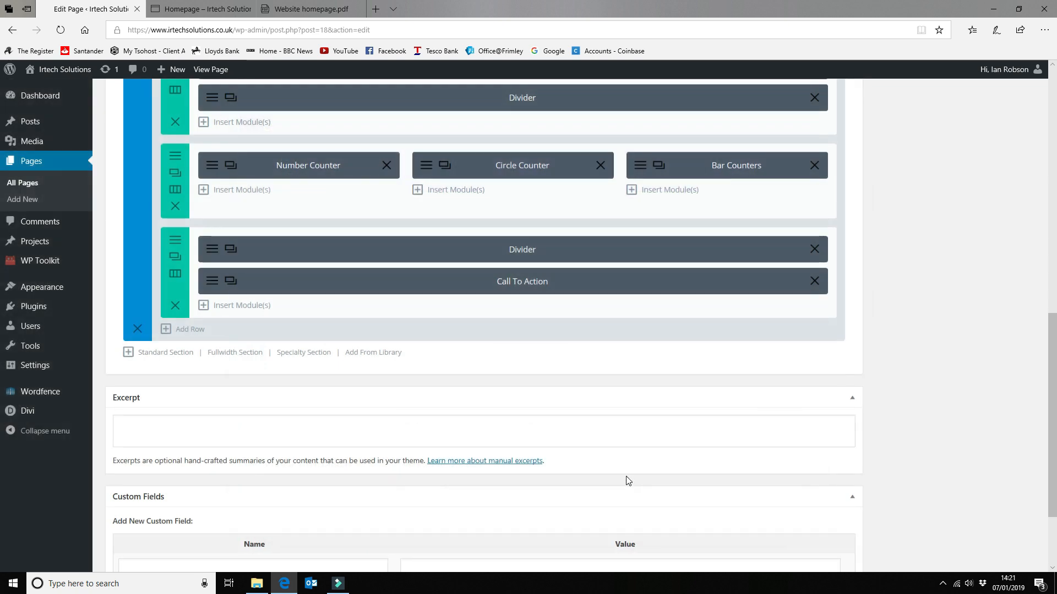
Review the homepage layout in the builder and save the page as a draft.
scroll(627, 479, up, 8)
scroll(660, 441, down, 2)
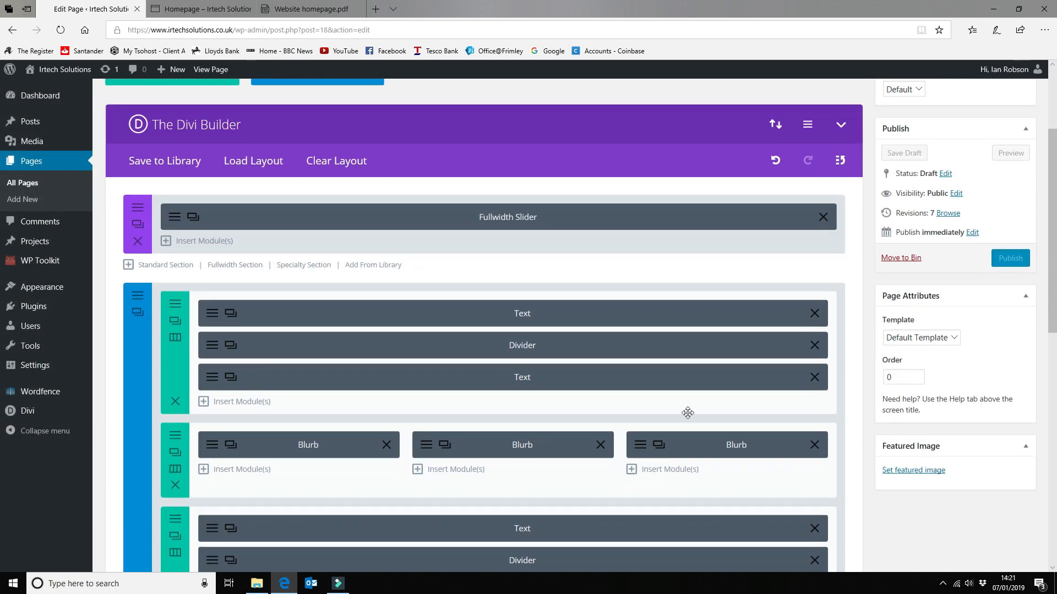
scroll(856, 297, down, 1)
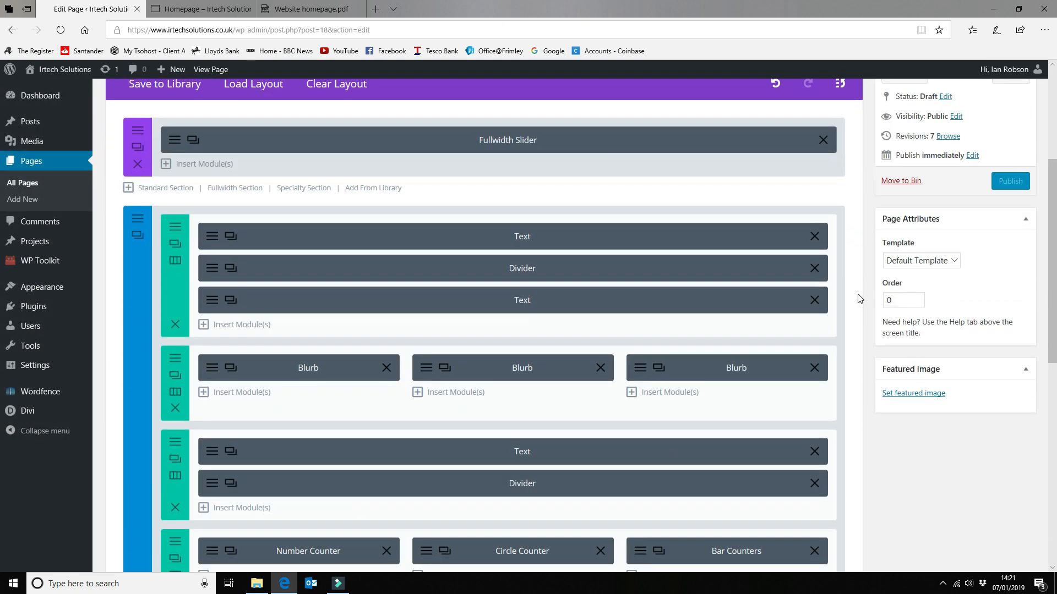
scroll(858, 298, up, 3)
click(903, 229)
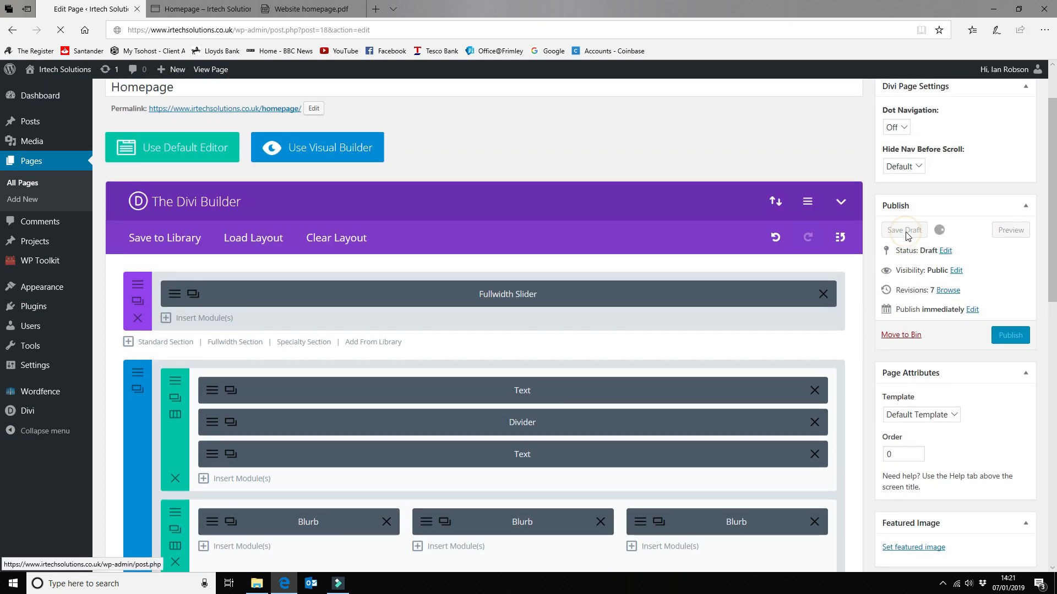
Switch to the homepage preview and view the page from its top.
scroll(491, 231, down, 8)
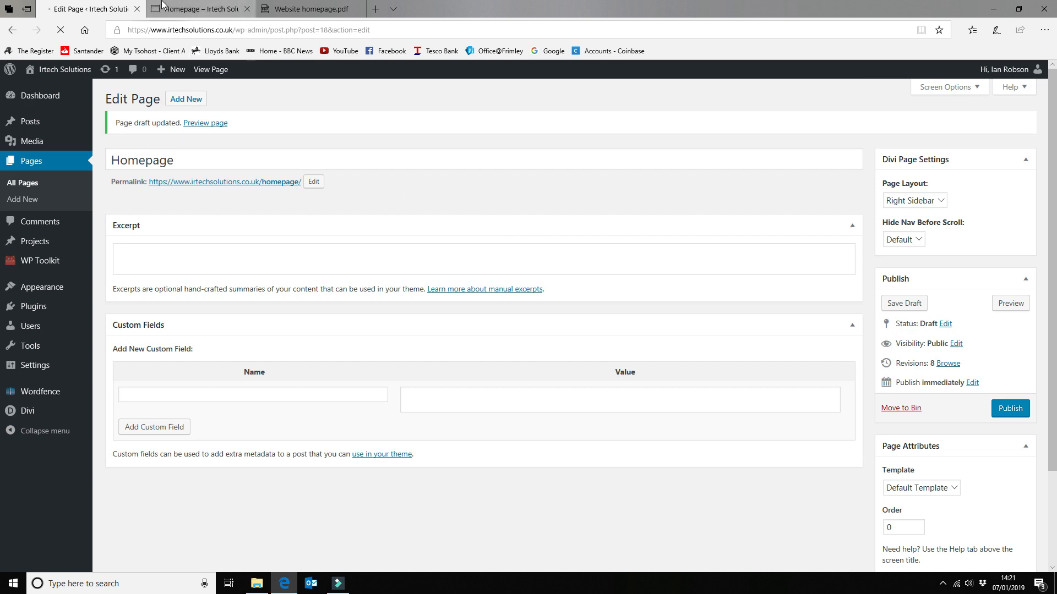
click(191, 10)
scroll(736, 350, up, 4)
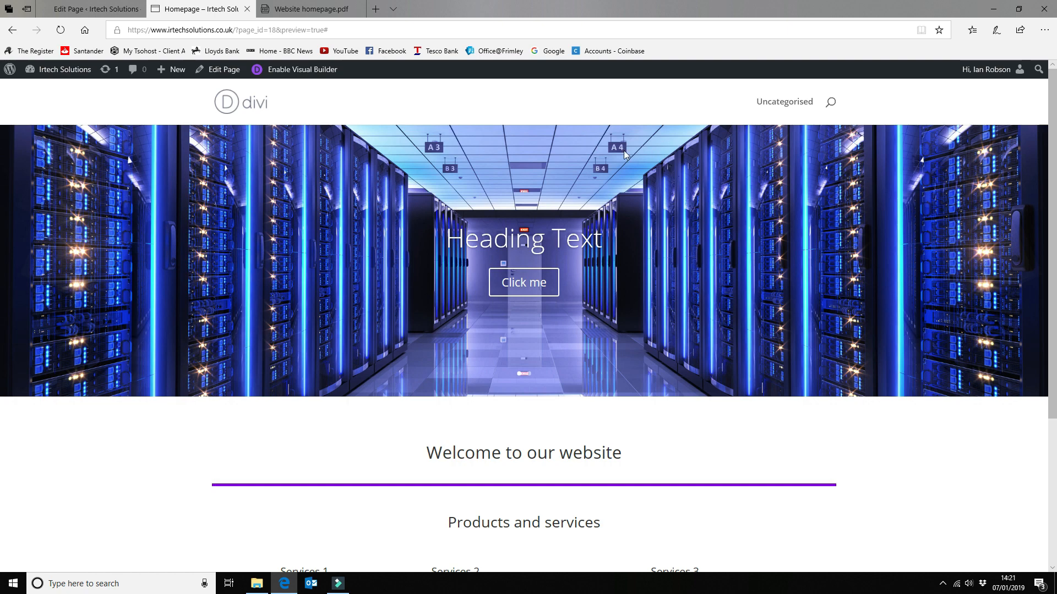
Refresh the homepage preview and review the whole page from the header slider down to the call to action.
scroll(653, 226, down, 4)
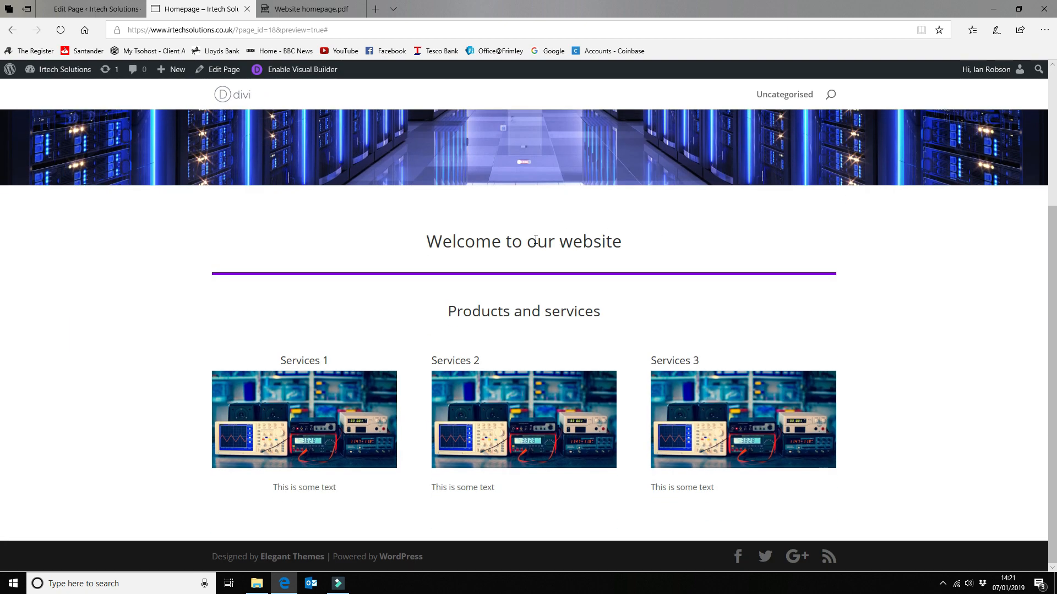
drag(435, 242, 605, 242)
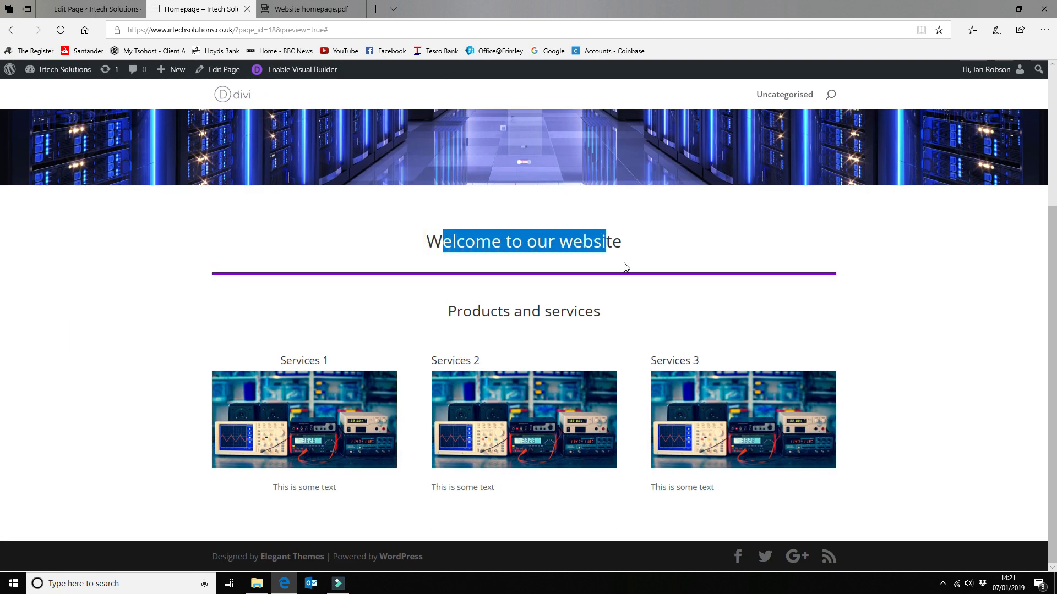
click(356, 276)
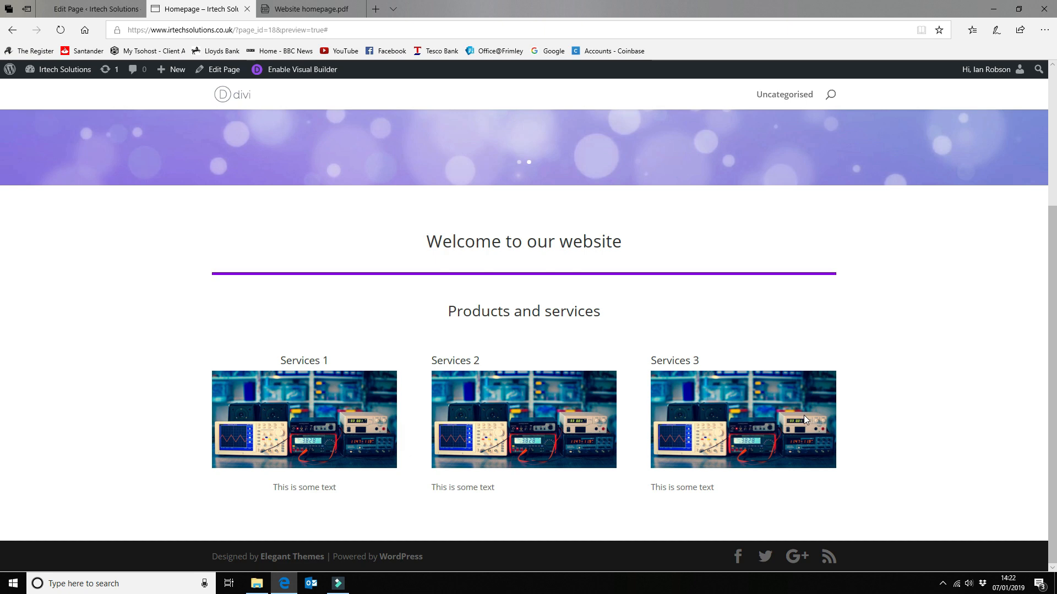
click(61, 31)
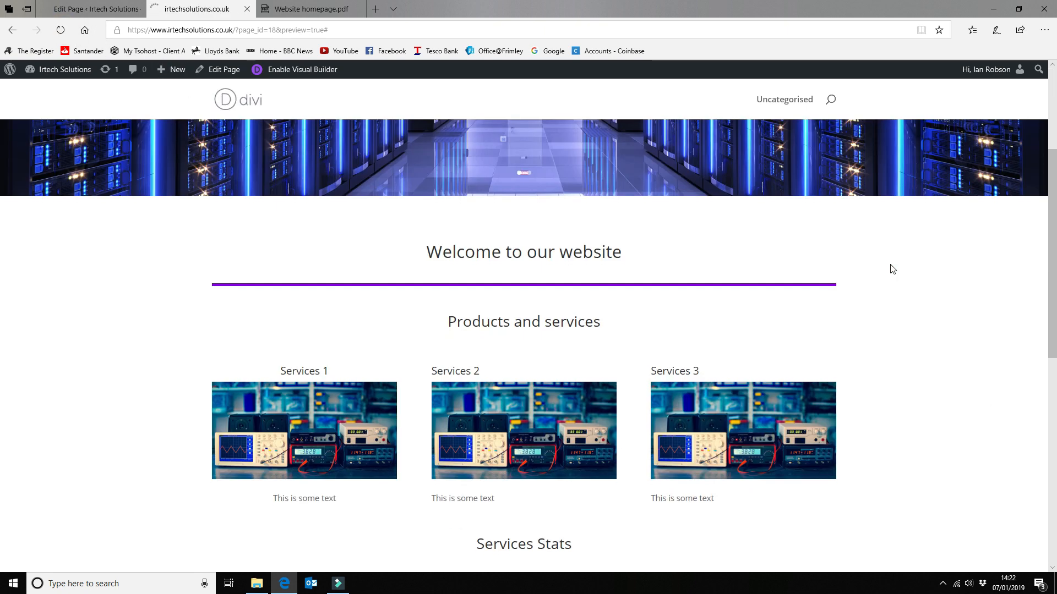
scroll(892, 270, down, 7)
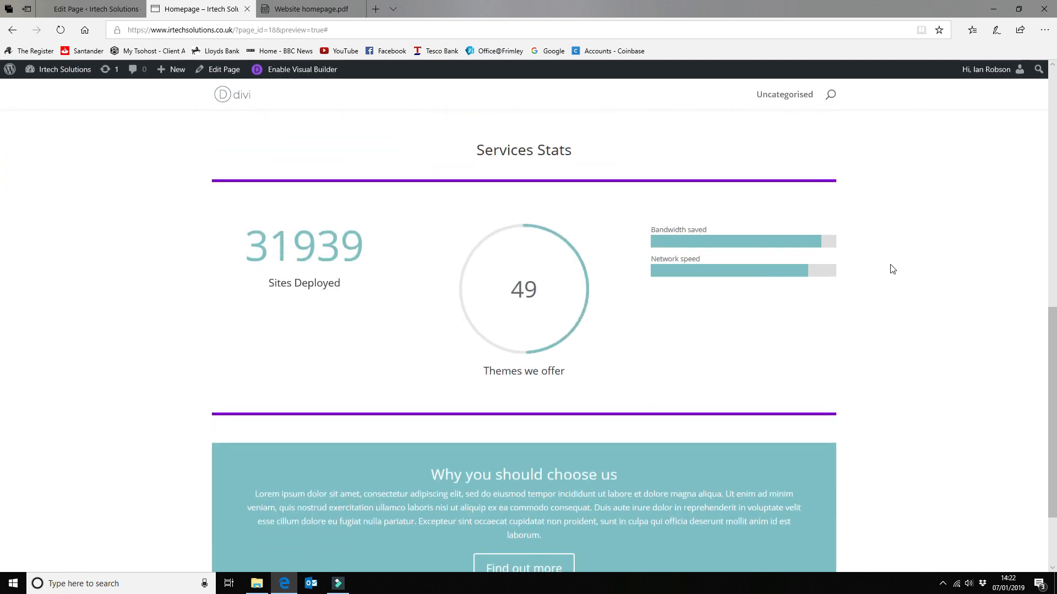
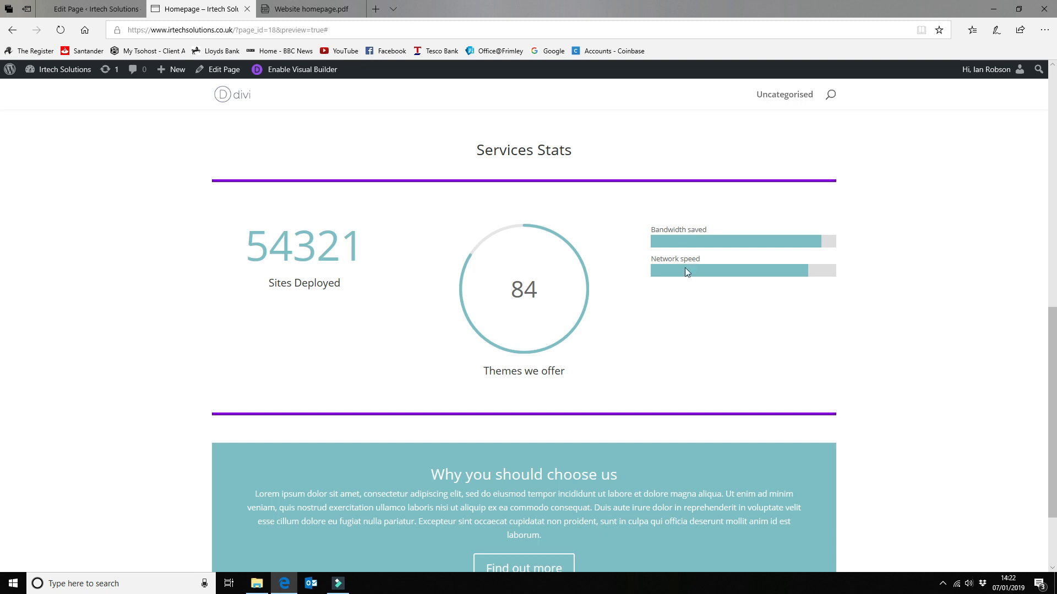
scroll(675, 321, down, 2)
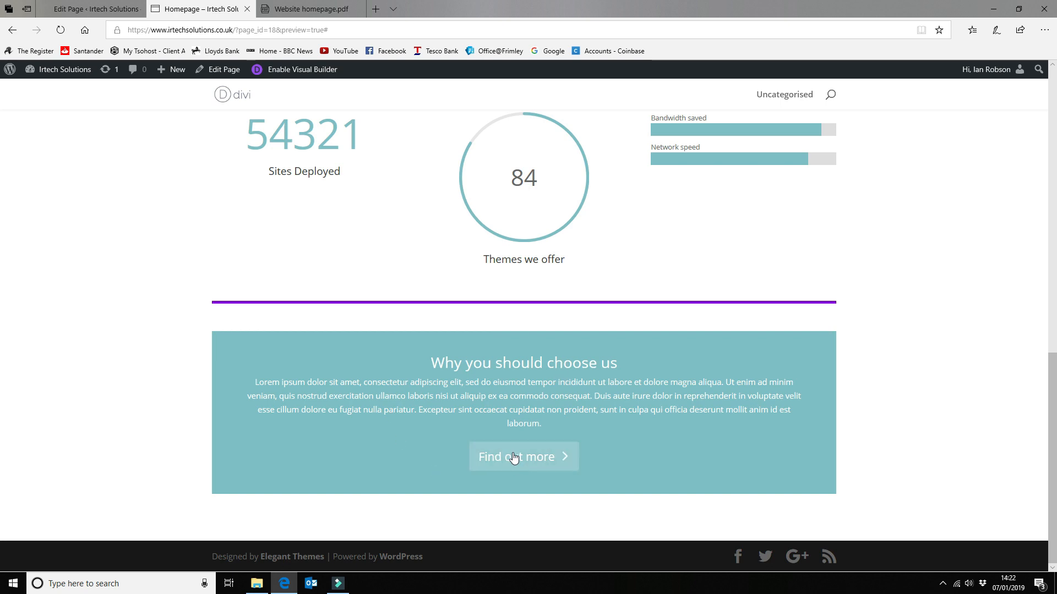
scroll(509, 460, up, 10)
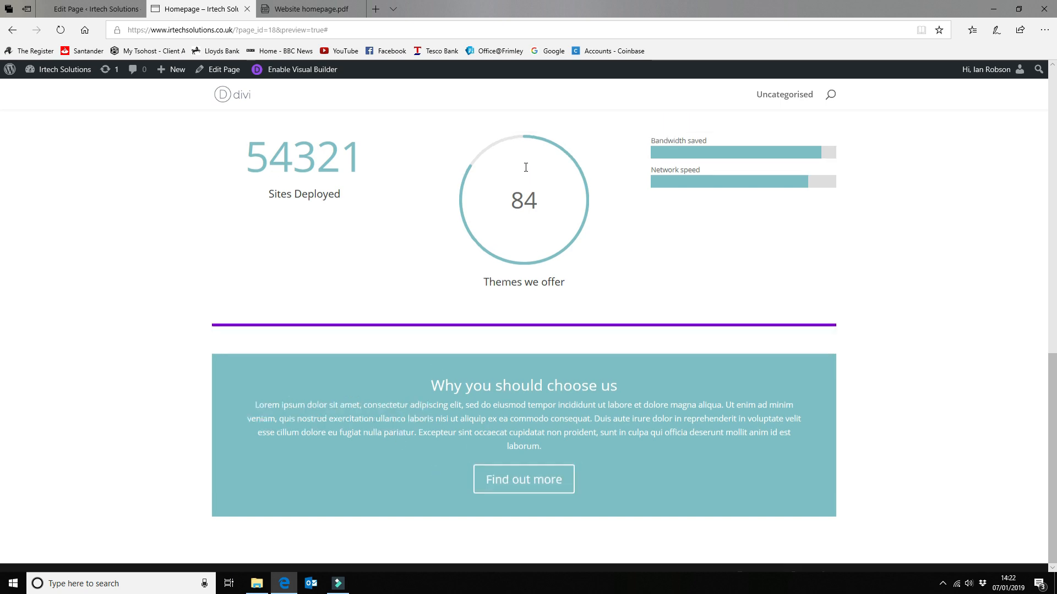
scroll(525, 167, up, 2)
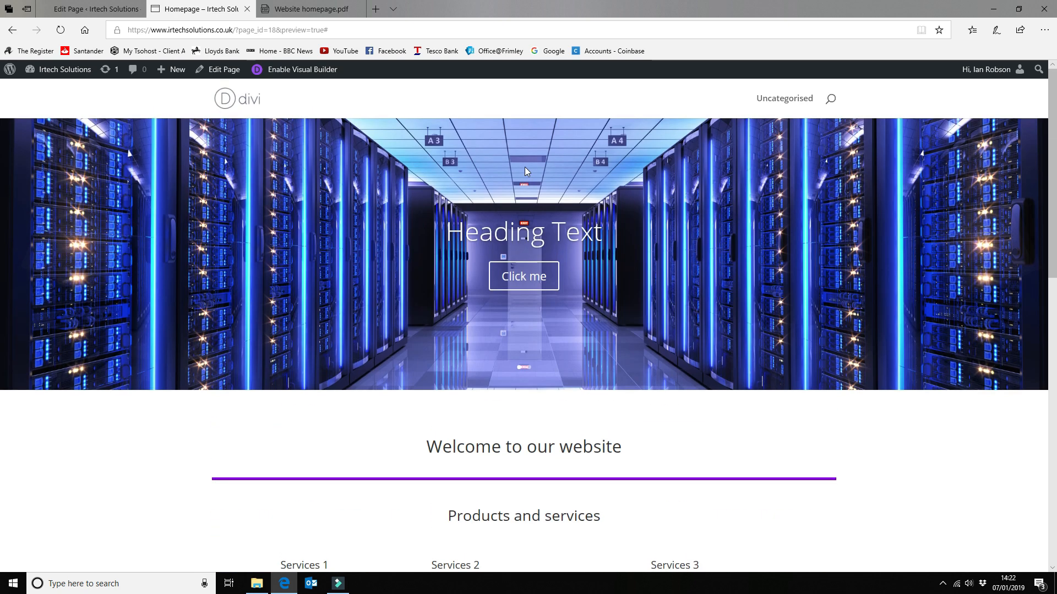
scroll(526, 168, down, 8)
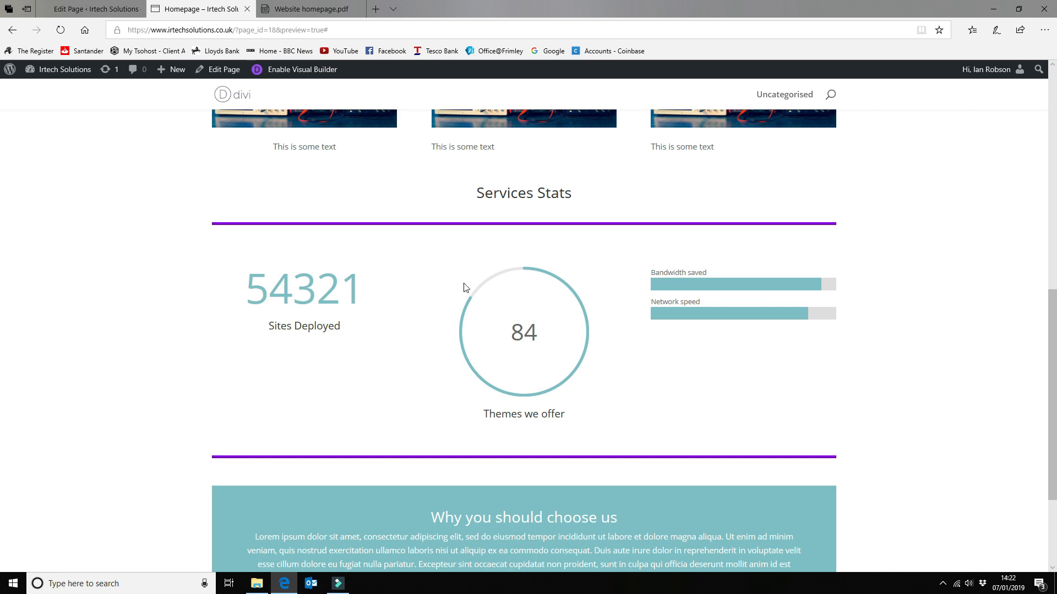
Return to the page editor and open the settings of the Number Counter module in the stats row.
click(72, 4)
scroll(448, 239, down, 10)
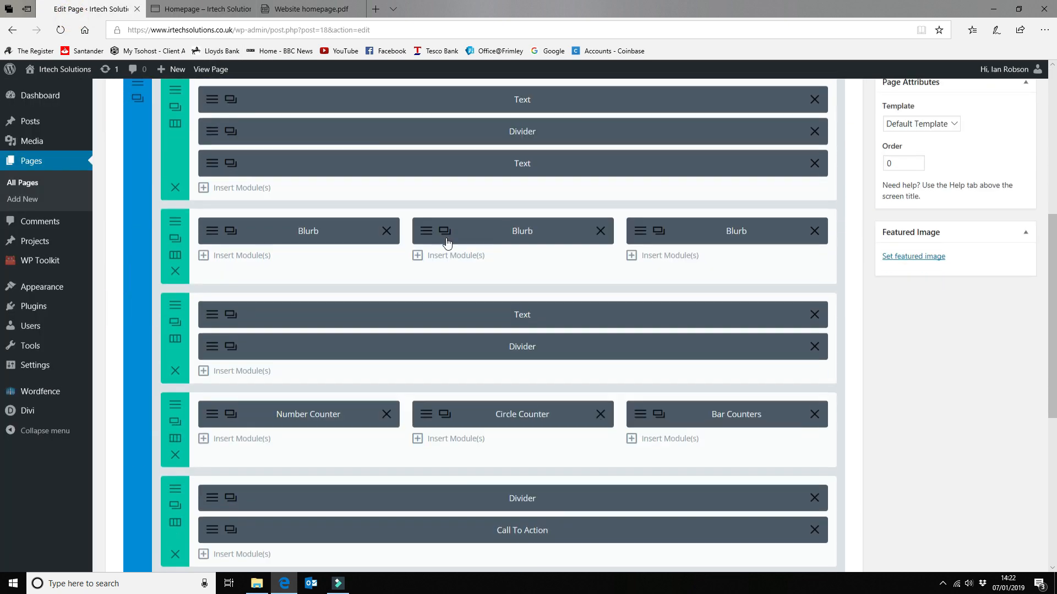
scroll(216, 236, down, 2)
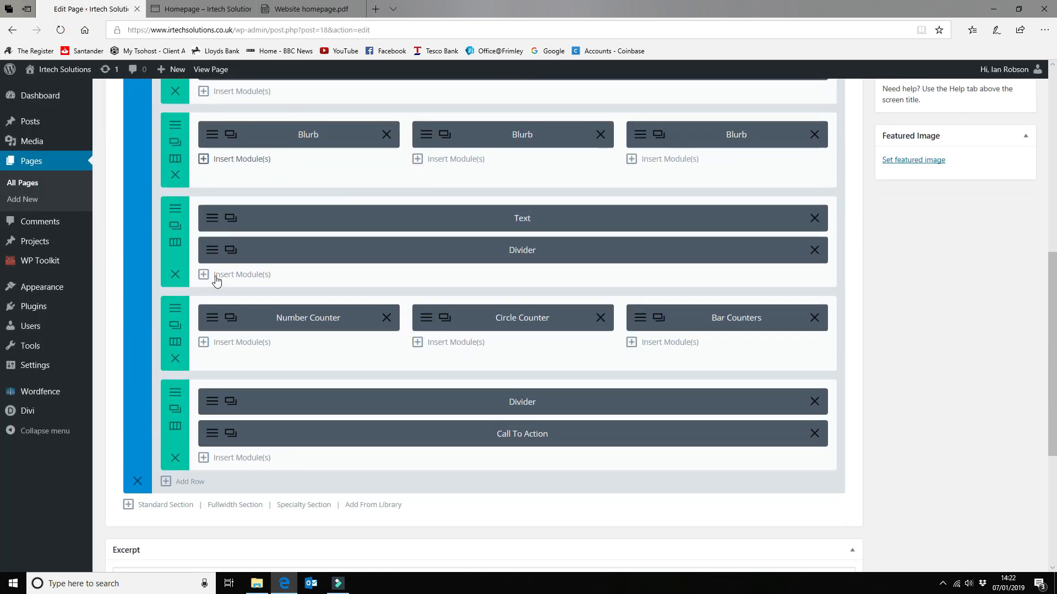
click(217, 323)
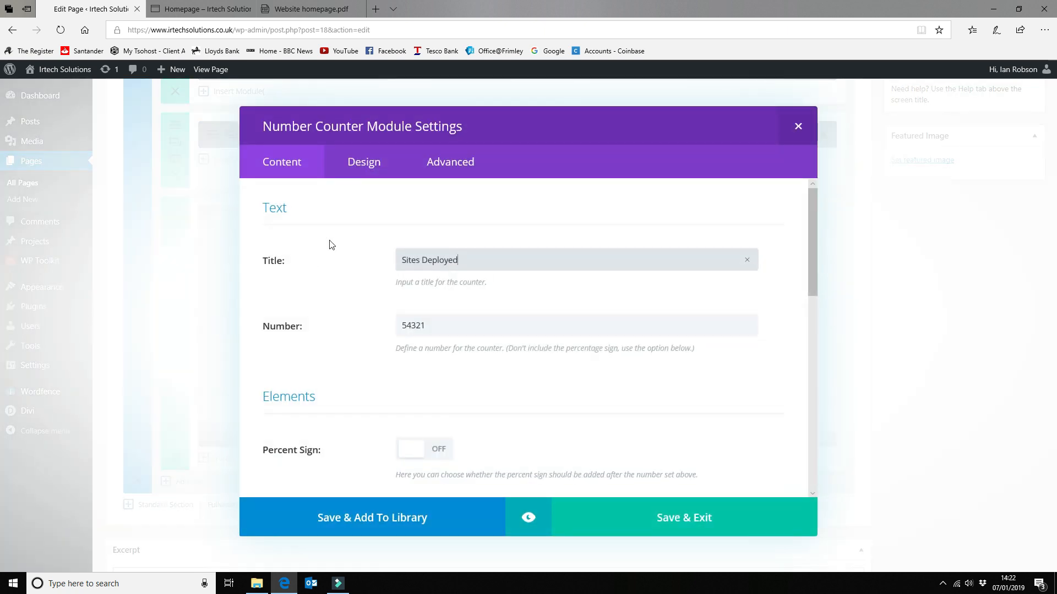
Look through the Number Counter module's design, advanced and content options for text color settings.
click(353, 167)
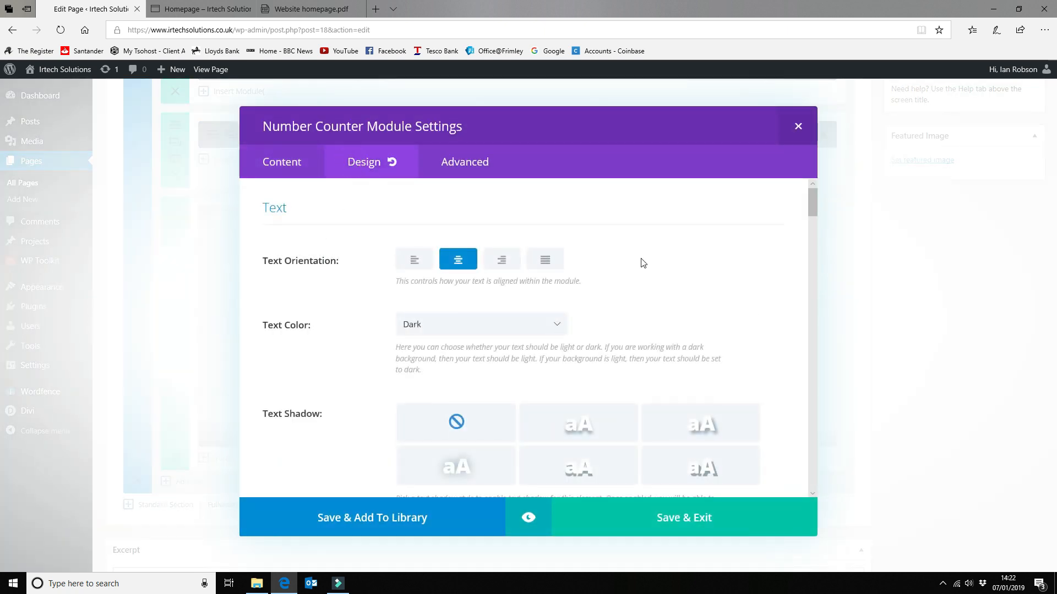
scroll(642, 263, down, 8)
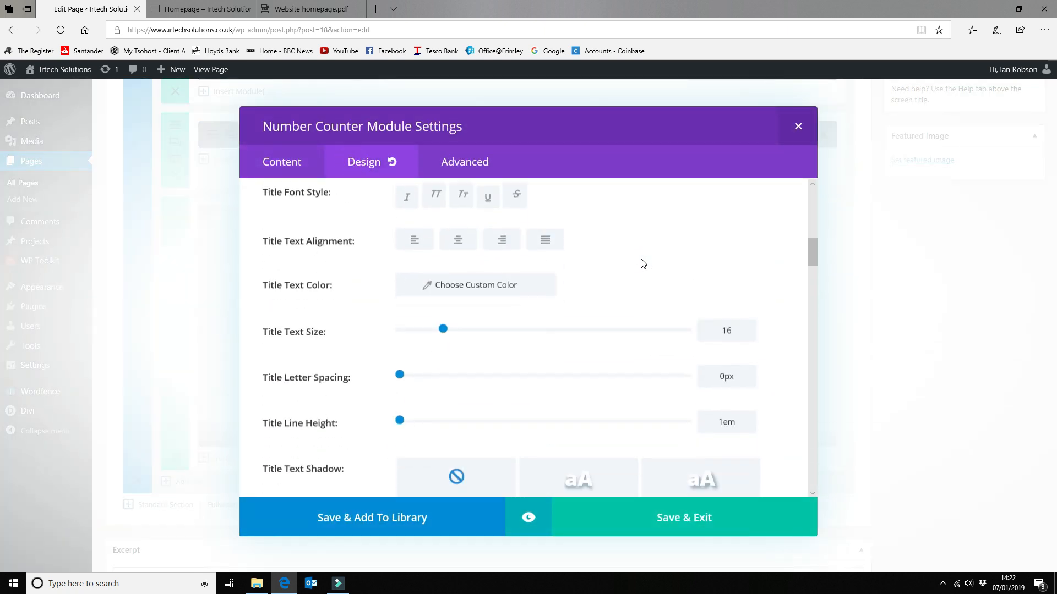
scroll(642, 263, down, 10)
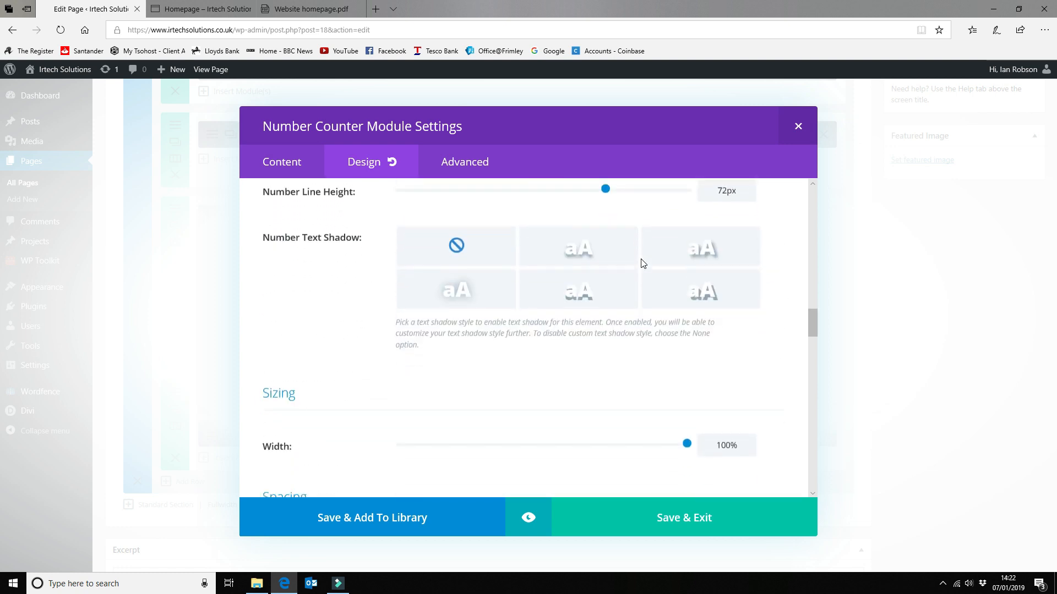
scroll(643, 263, down, 10)
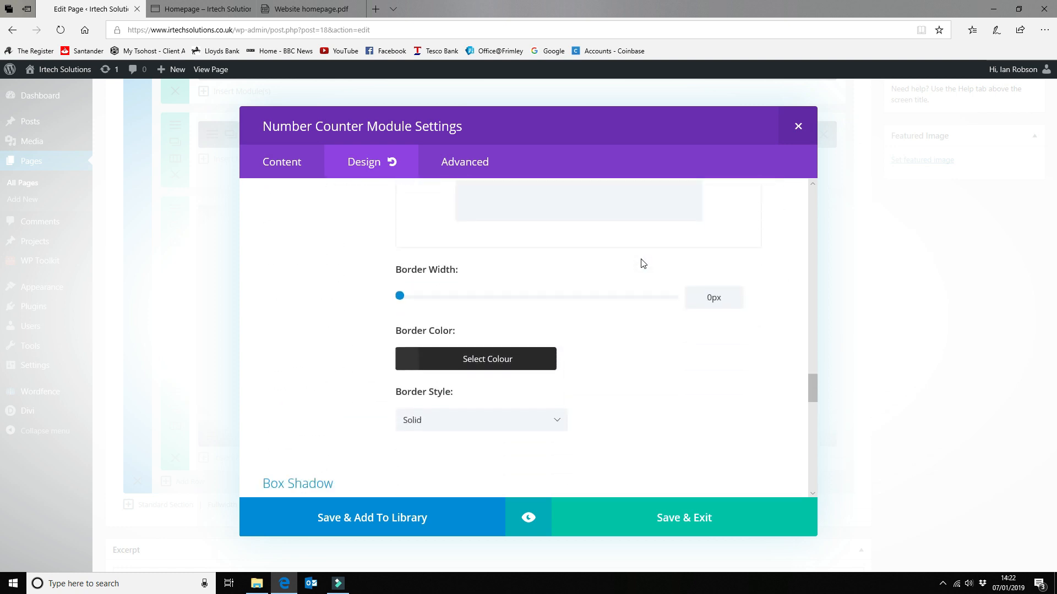
scroll(642, 263, down, 10)
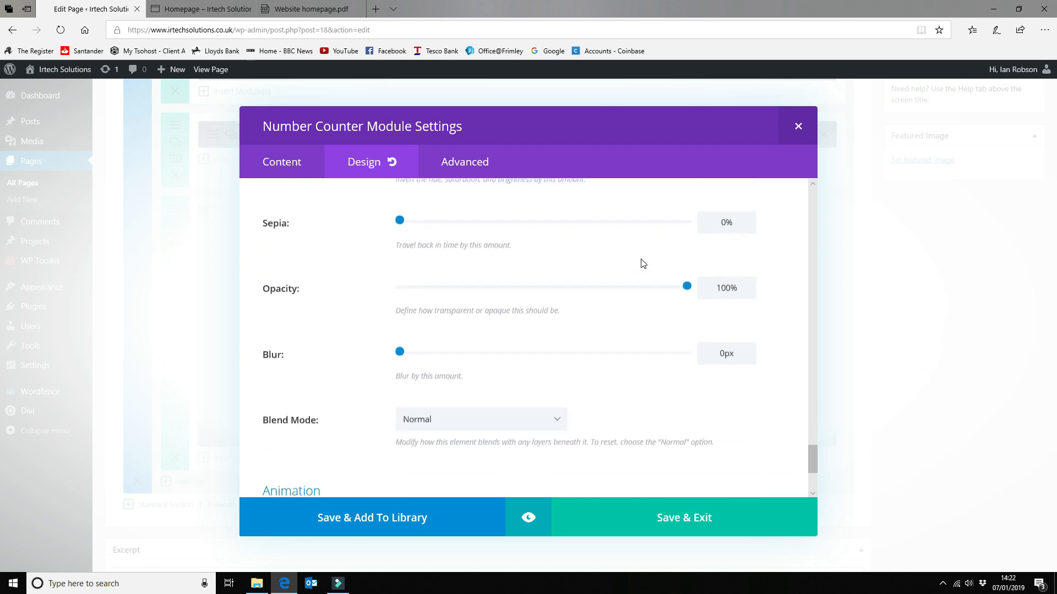
scroll(643, 263, down, 3)
scroll(643, 263, up, 10)
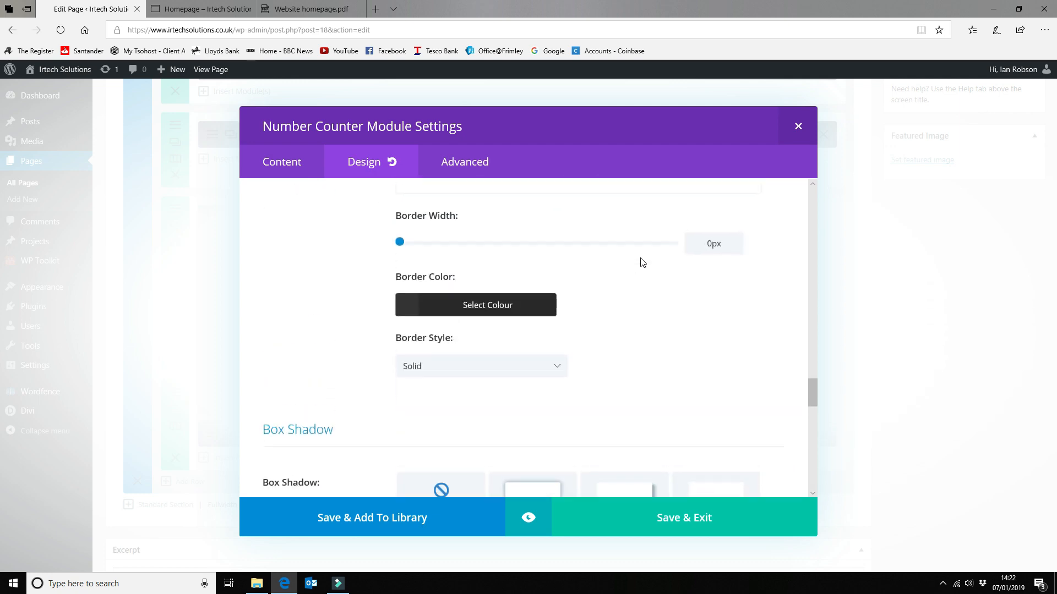
scroll(643, 263, up, 15)
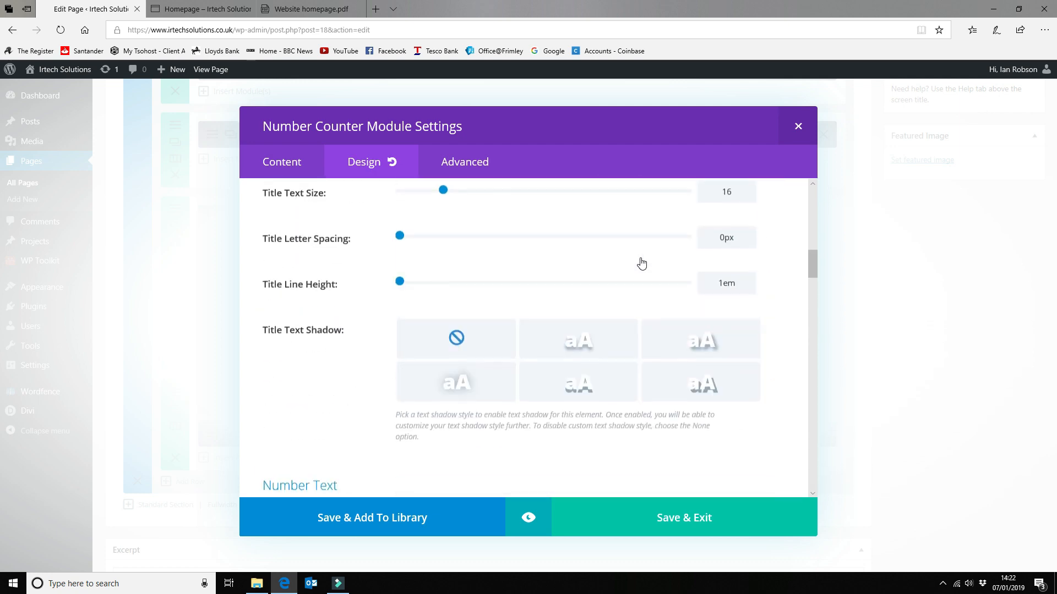
scroll(642, 264, up, 10)
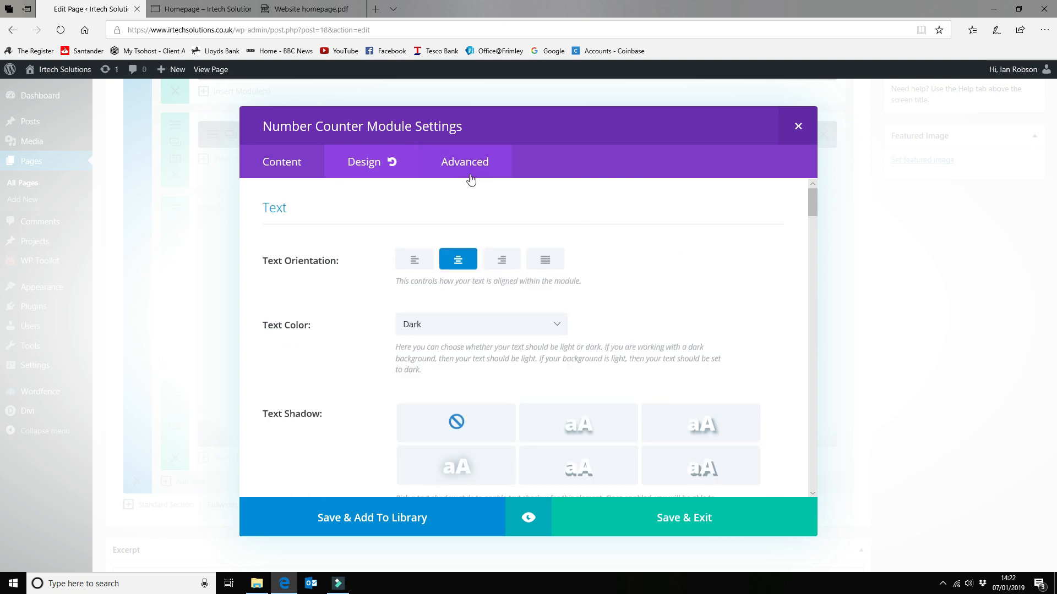
click(470, 175)
scroll(559, 240, down, 15)
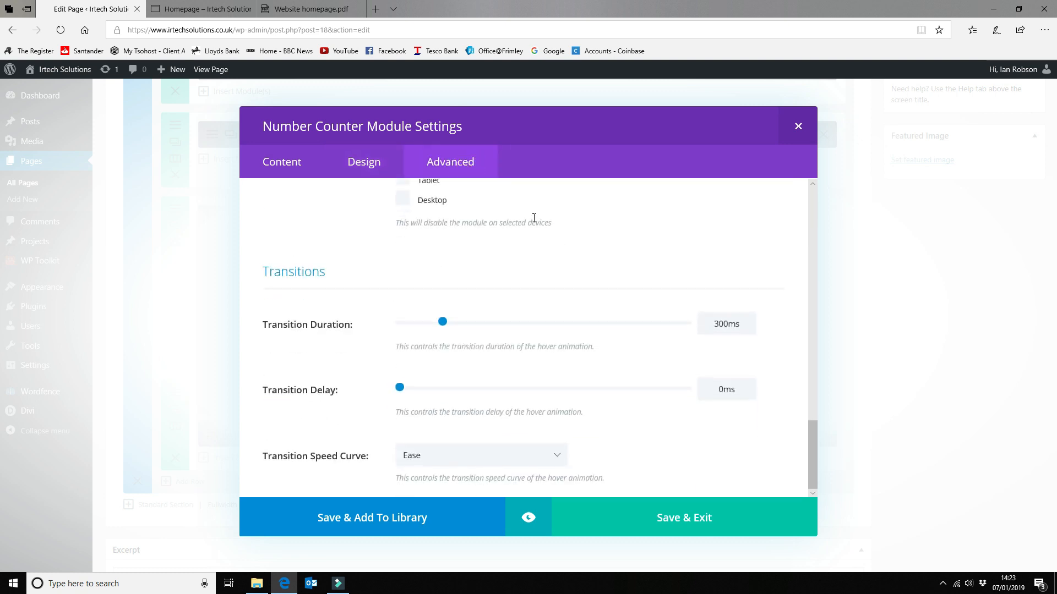
click(256, 164)
scroll(598, 287, down, 10)
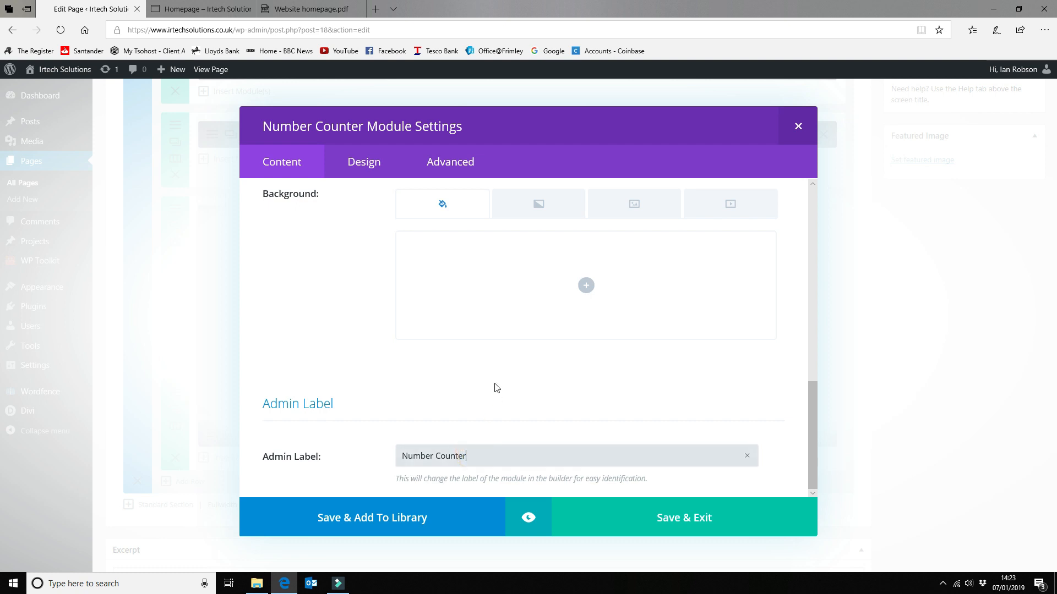
scroll(495, 387, up, 10)
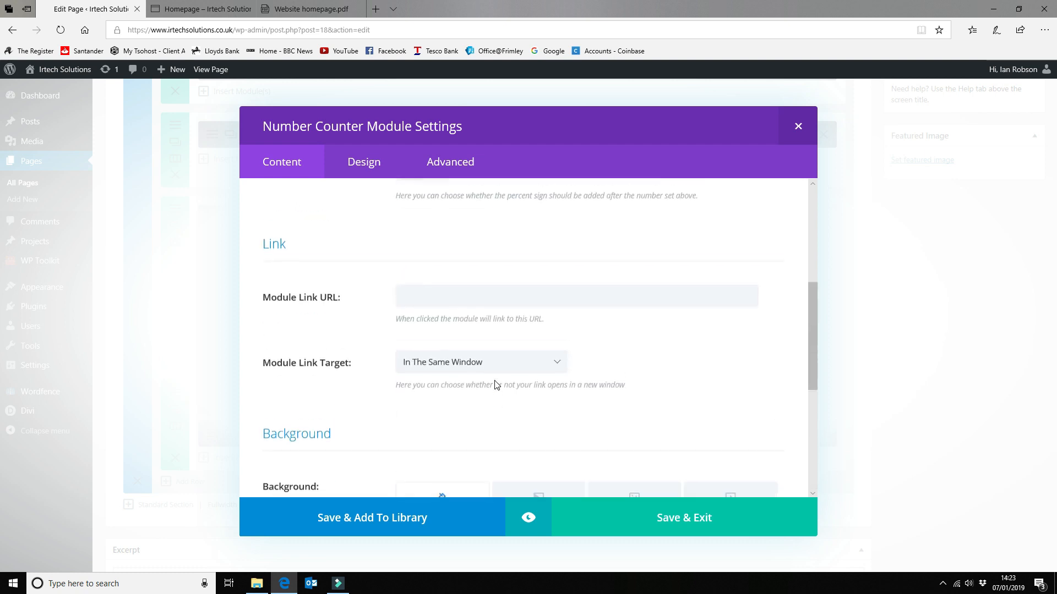
Set the Number Counter's title text color to the purple preset in its design settings.
click(368, 165)
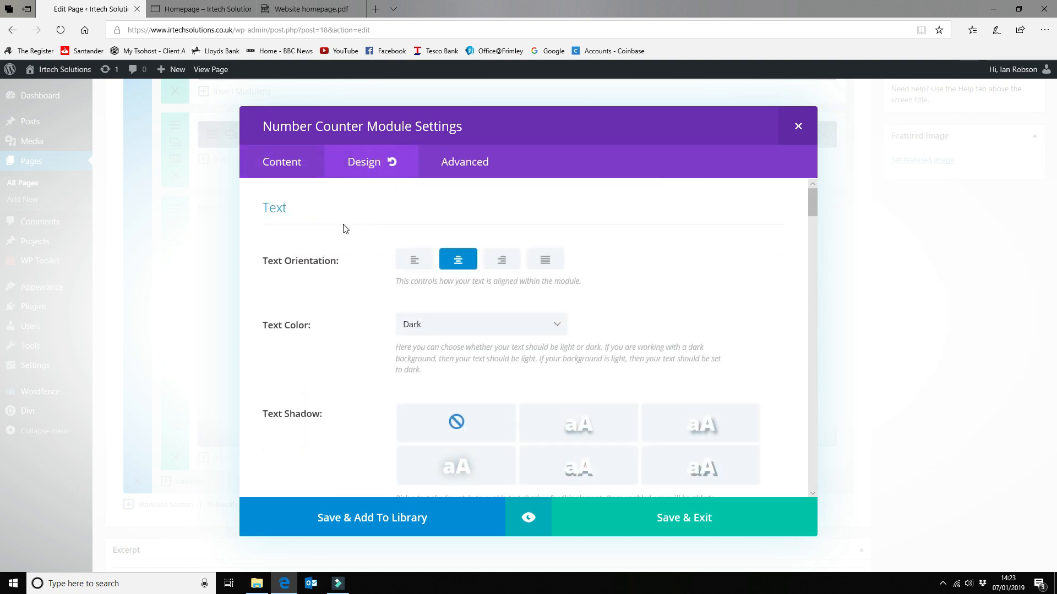
click(445, 324)
click(446, 323)
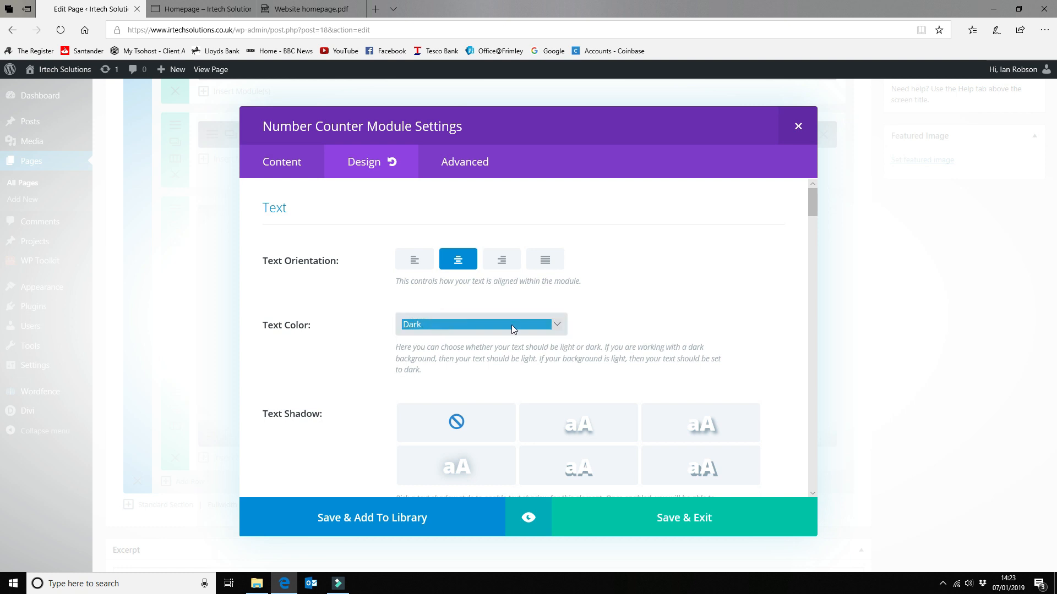
click(783, 308)
scroll(728, 310, down, 3)
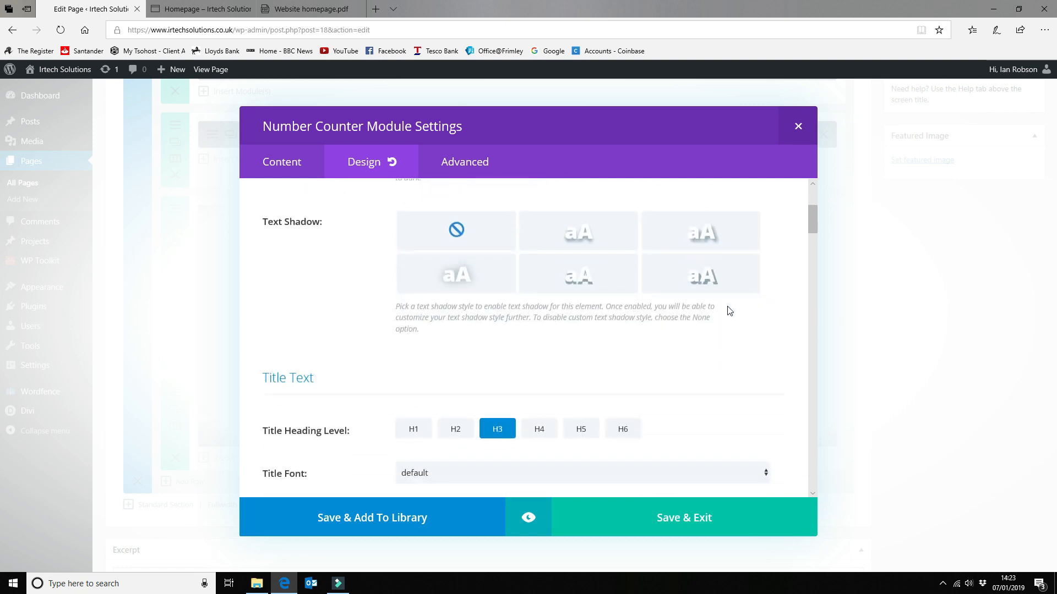
scroll(730, 311, down, 3)
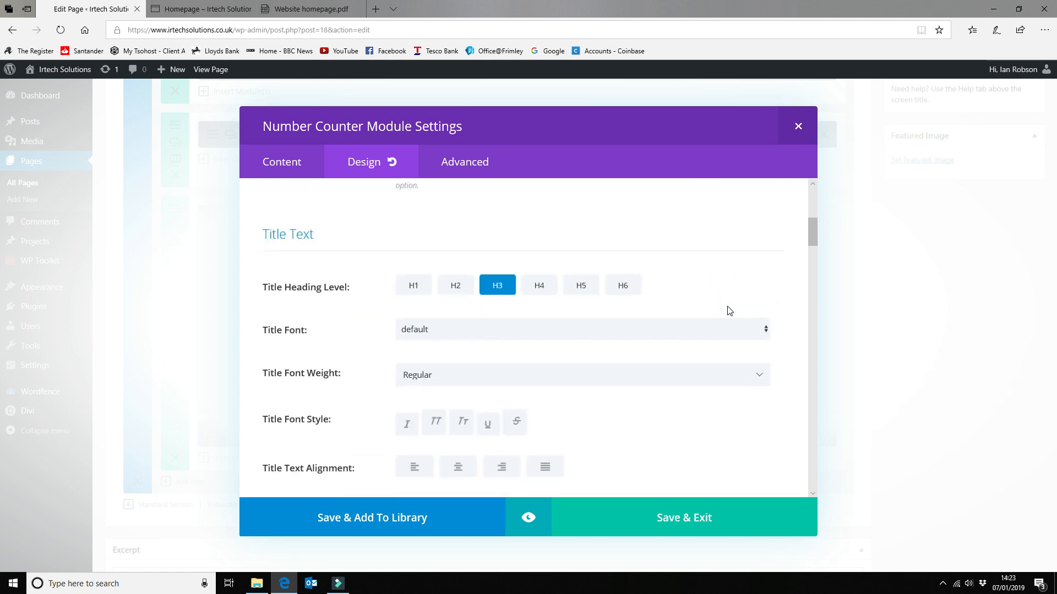
scroll(728, 310, down, 4)
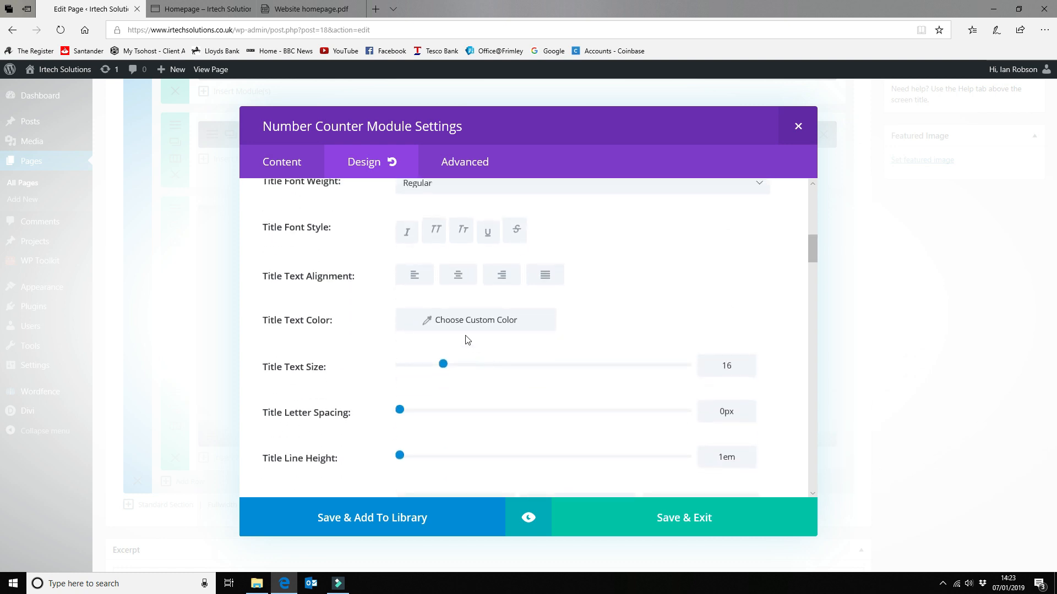
click(462, 323)
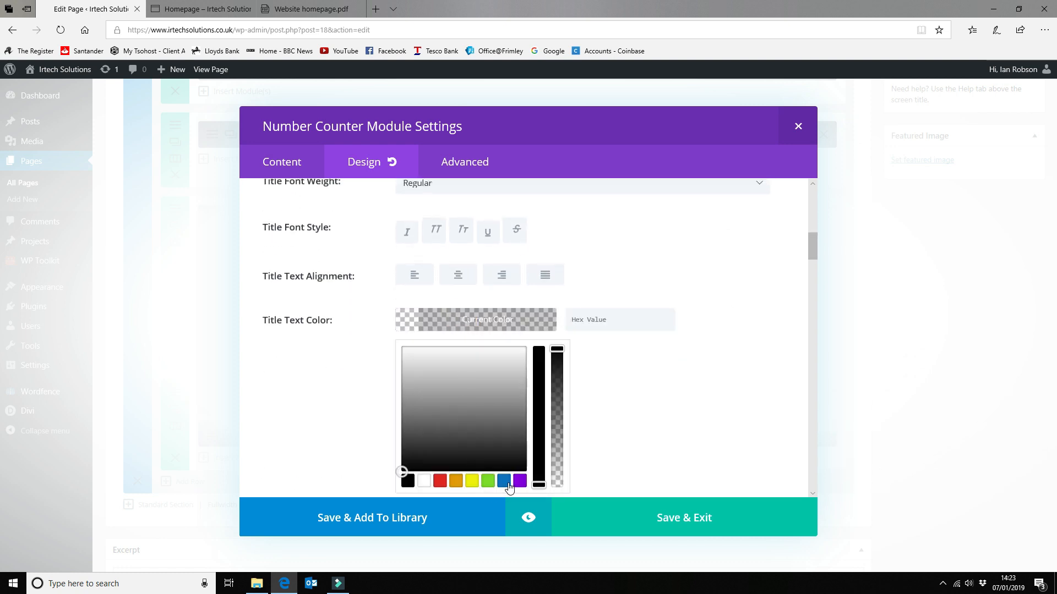
click(519, 481)
click(692, 268)
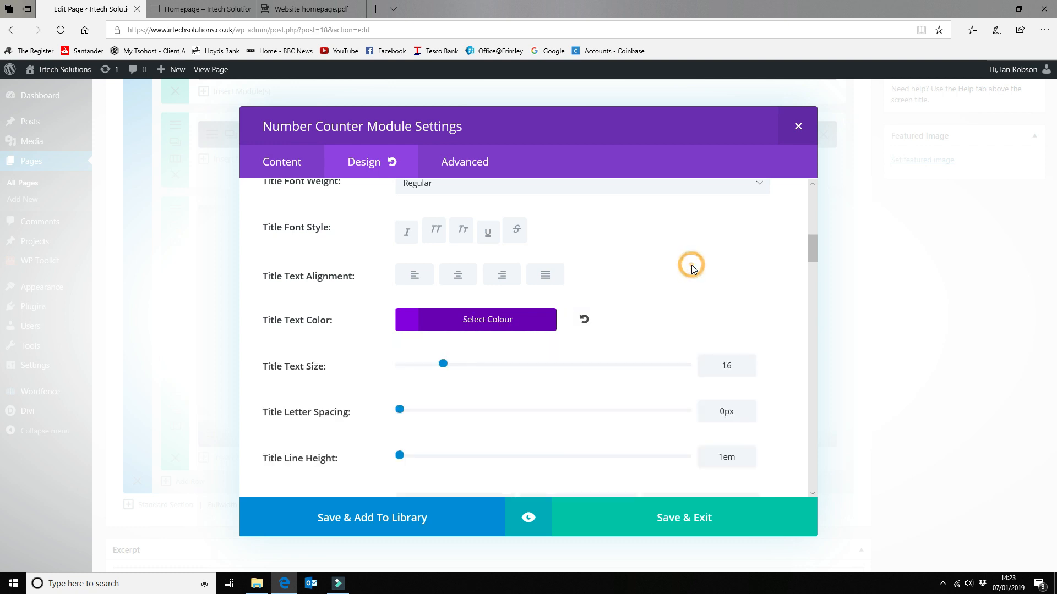
Set the Number Counter's number text color to the purple preset #8300e9.
scroll(692, 268, down, 5)
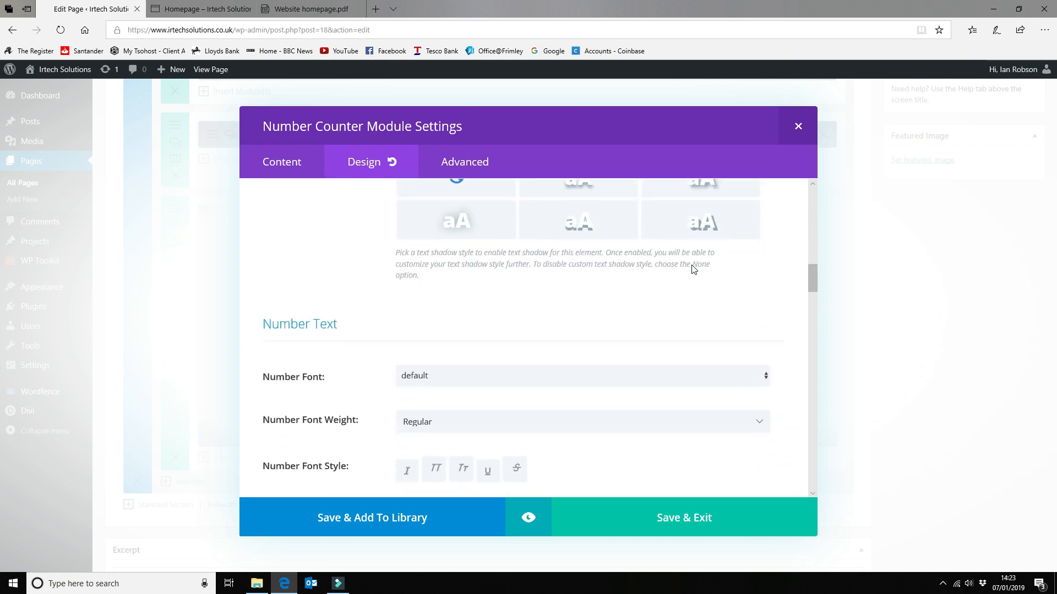
scroll(692, 268, down, 3)
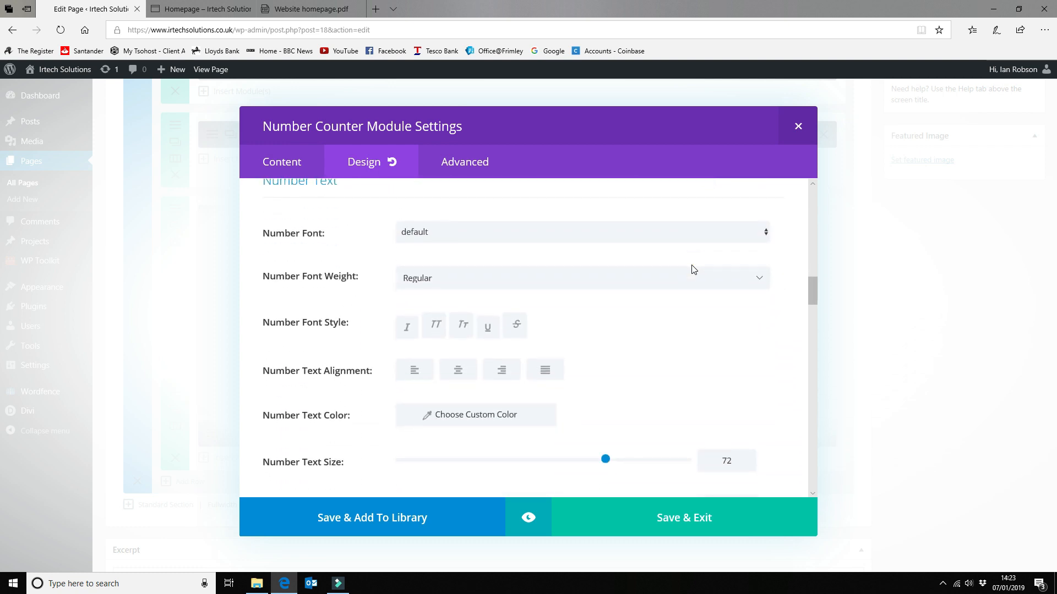
click(501, 369)
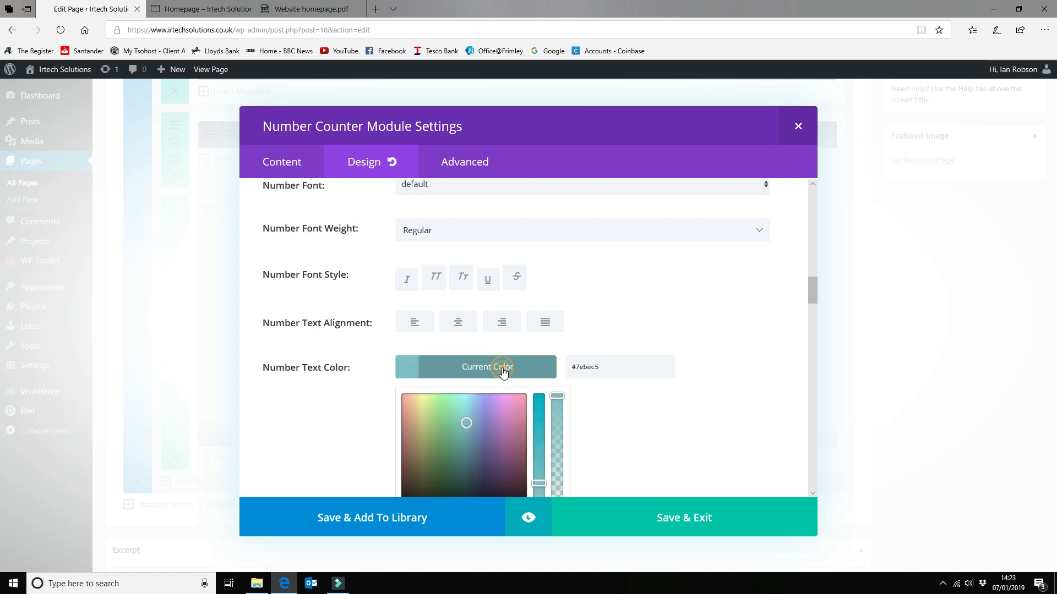
scroll(508, 373, down, 3)
click(520, 384)
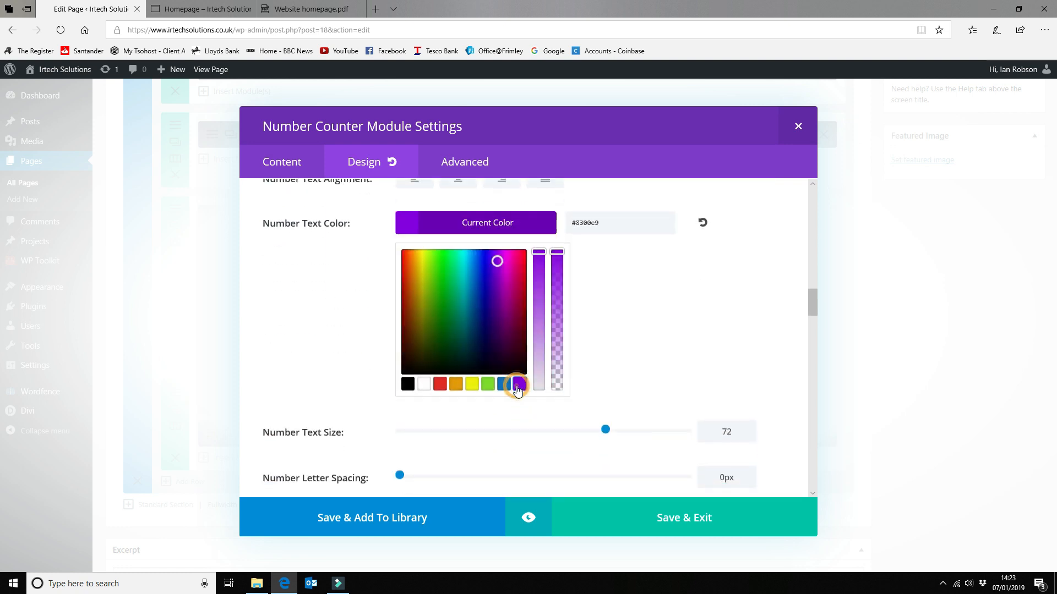
Go through the Number Counter's remaining design options and save the module's settings.
click(706, 333)
scroll(706, 333, down, 5)
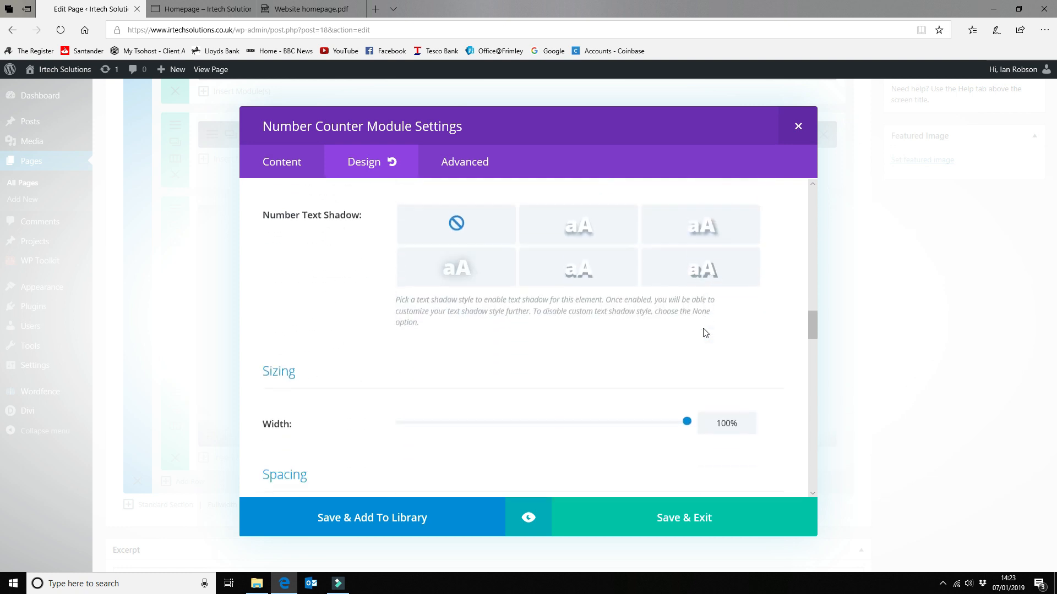
scroll(705, 333, down, 10)
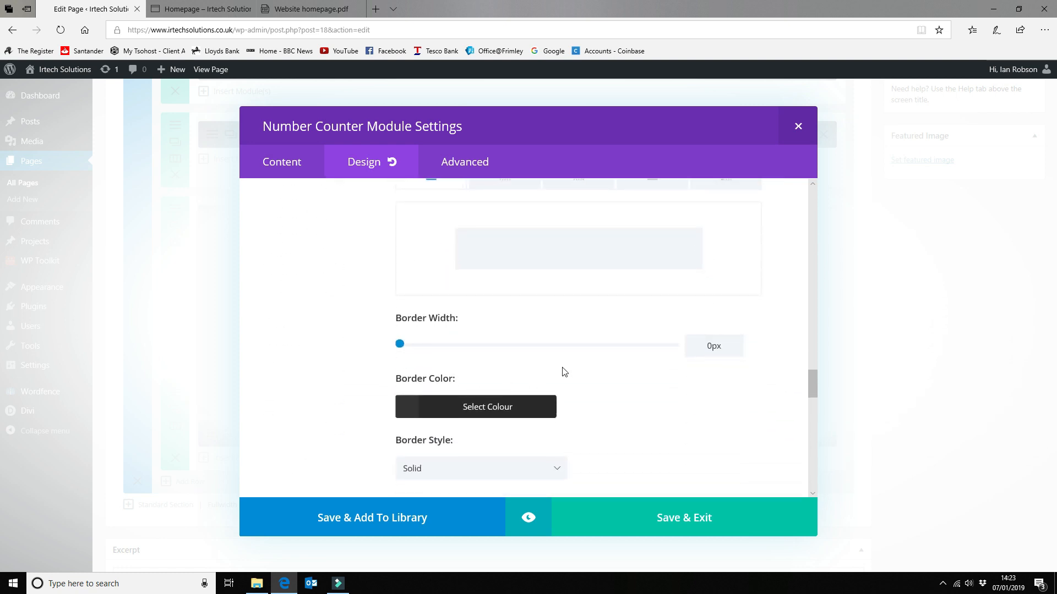
scroll(588, 369, down, 15)
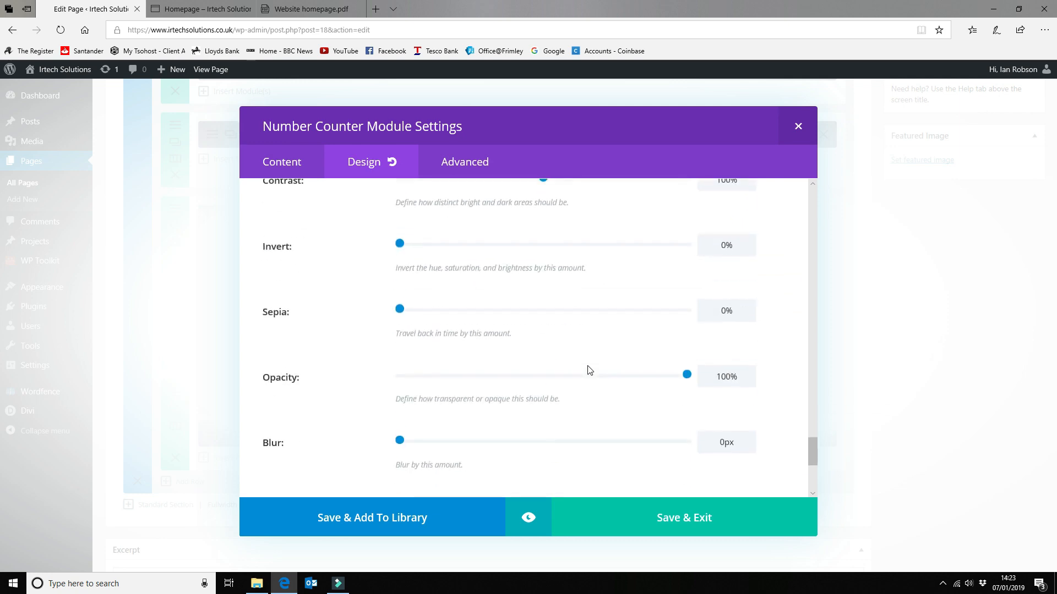
scroll(587, 370, down, 5)
click(662, 517)
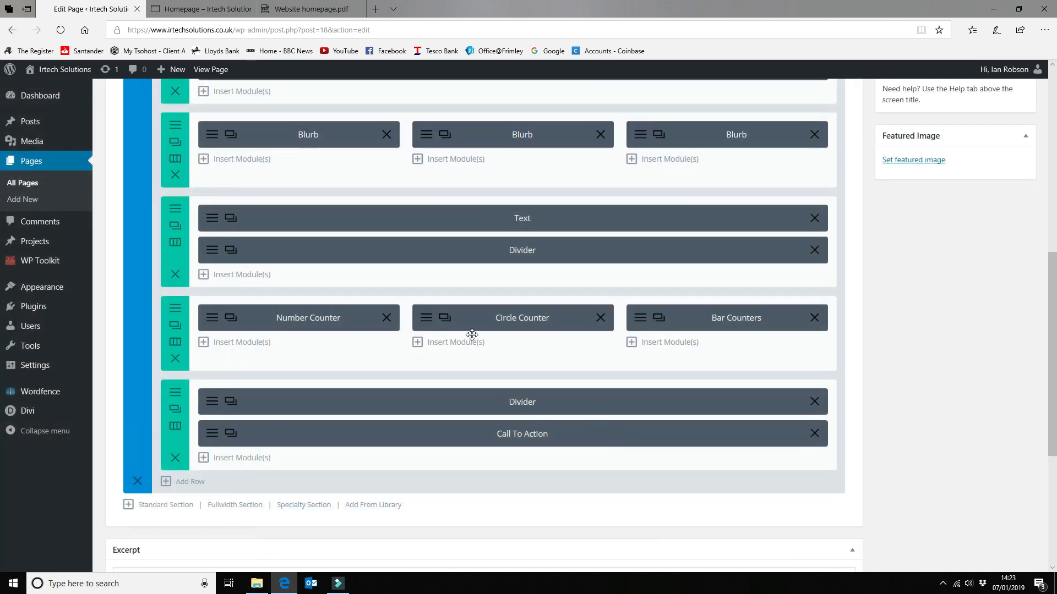
Set the Circle Counter's bar background color to the purple preset #8300e9 in its design settings.
click(427, 325)
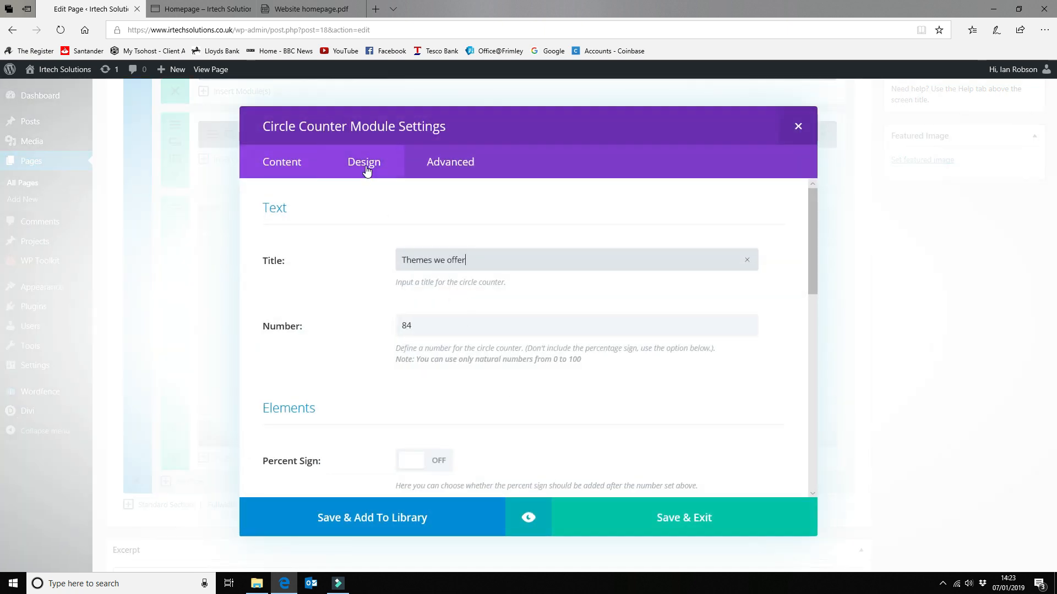
scroll(469, 218, down, 10)
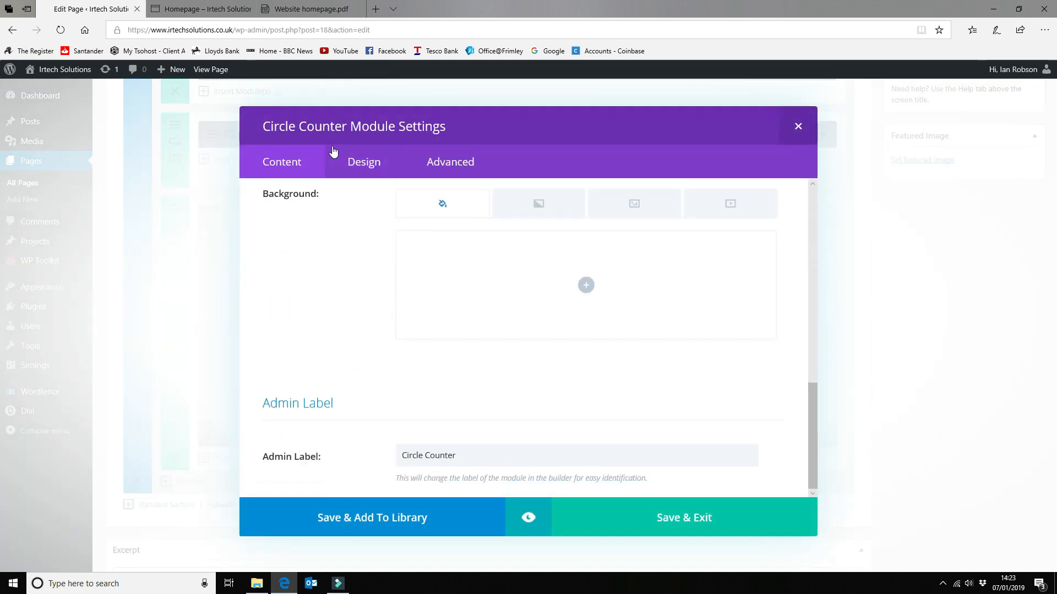
click(375, 169)
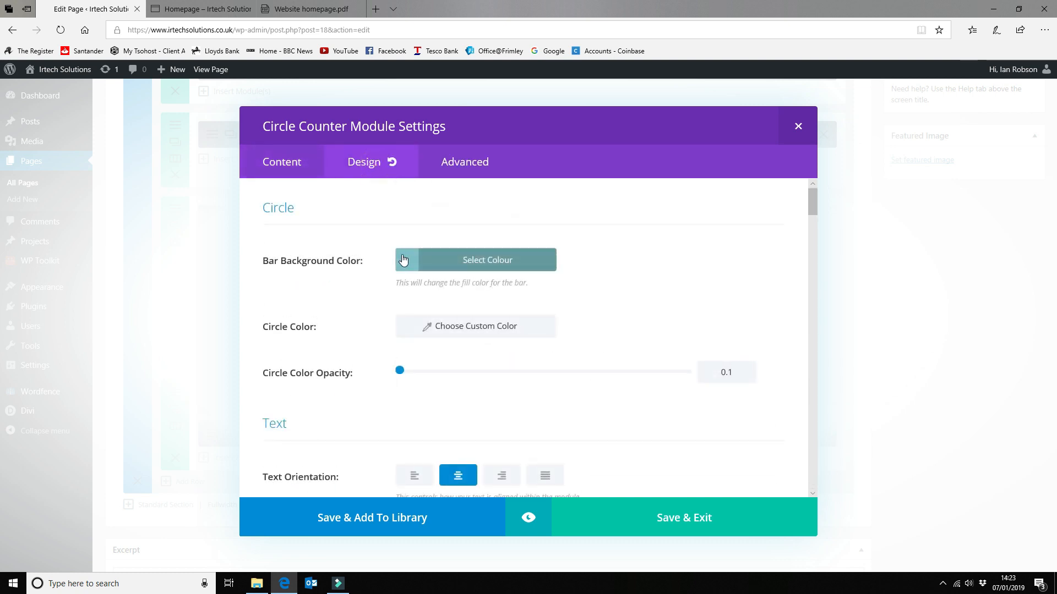
click(434, 263)
click(519, 421)
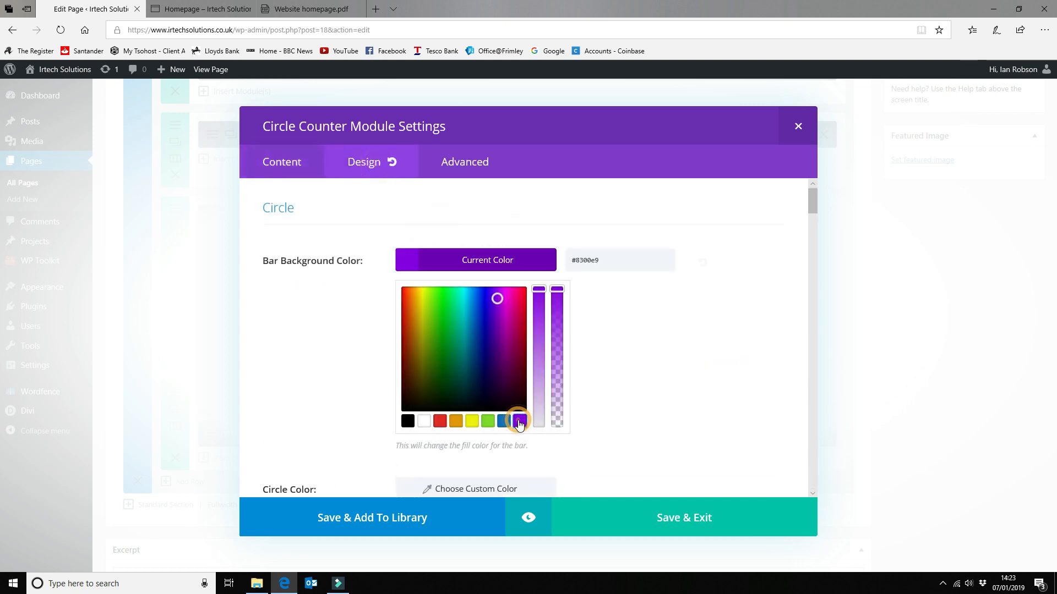
Give the Circle Counter a custom circle color using the purple preset.
scroll(654, 366, down, 2)
scroll(653, 366, down, 1)
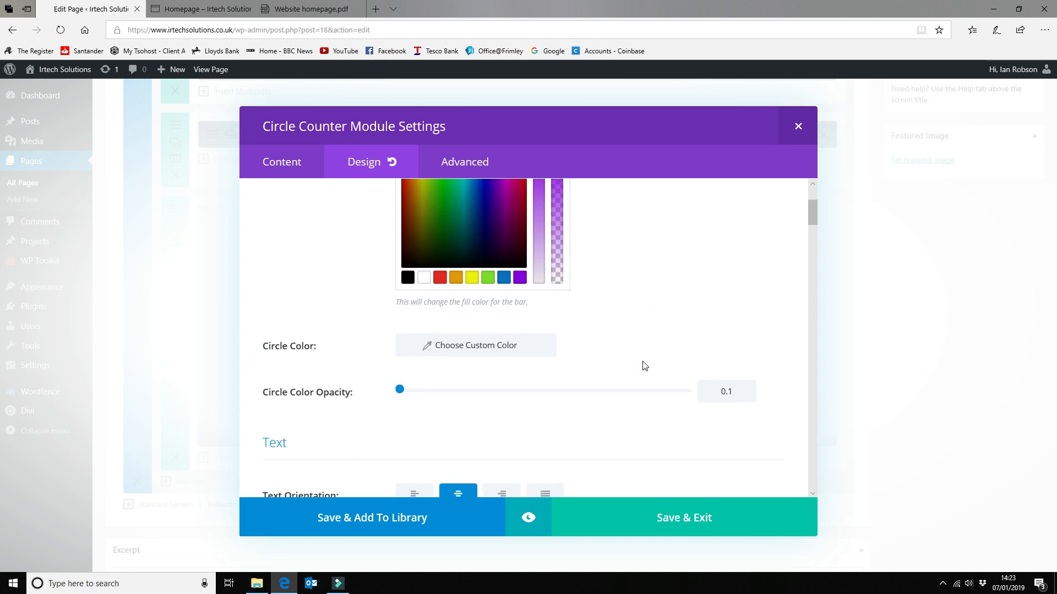
click(499, 352)
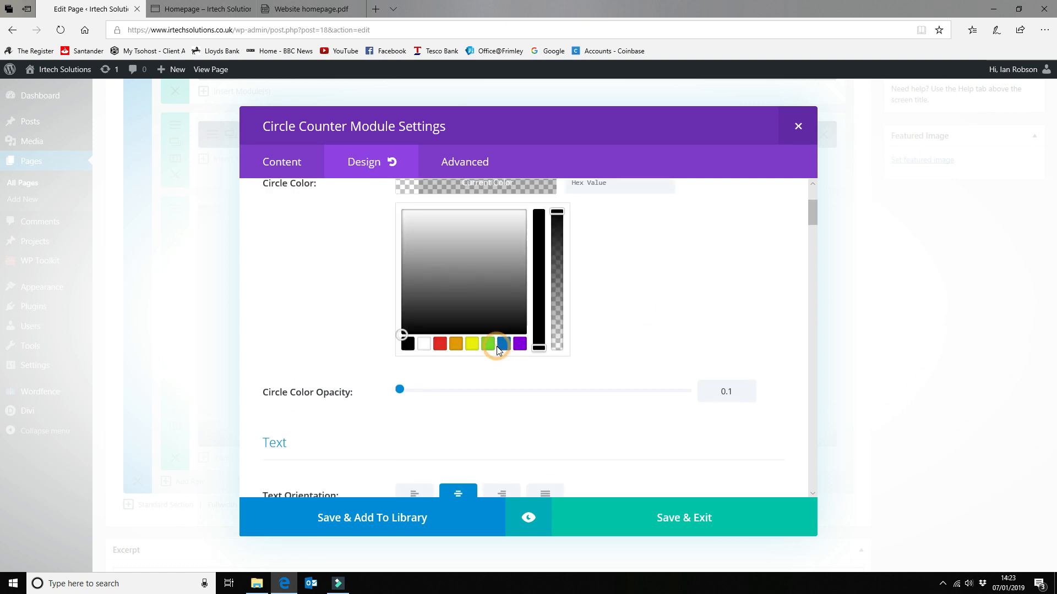
click(527, 350)
Set the Circle Counter's title text color to the purple preset and save the module's settings.
scroll(627, 345, down, 7)
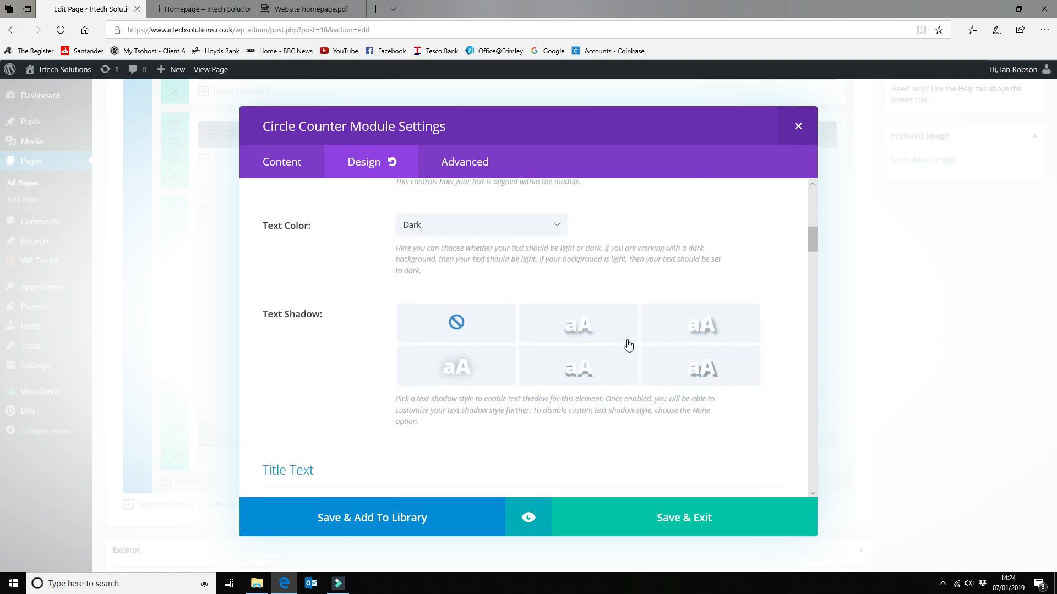
scroll(628, 345, down, 3)
scroll(628, 345, up, 5)
scroll(627, 345, down, 10)
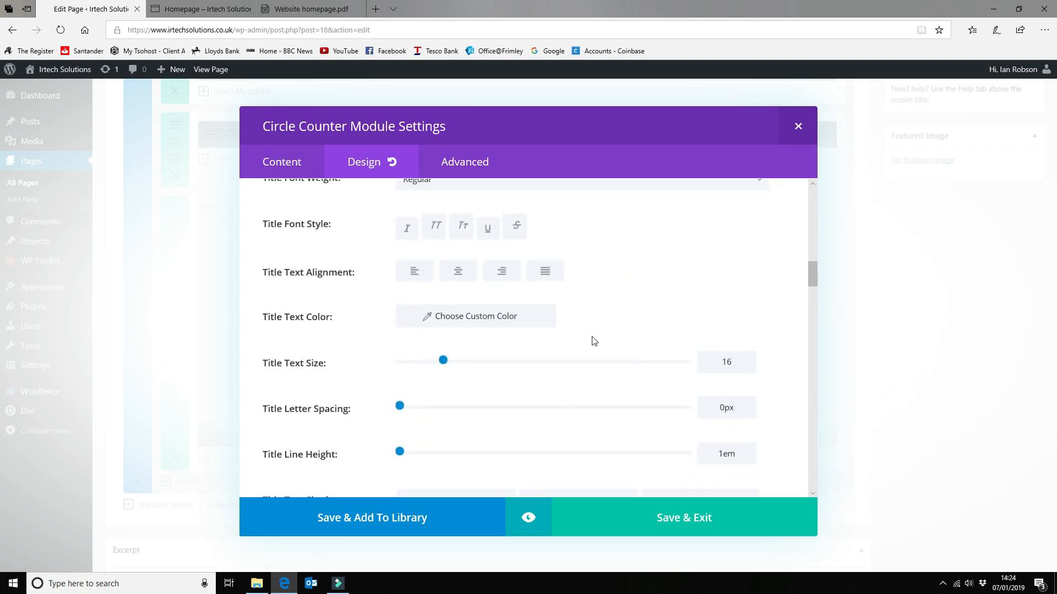
click(468, 316)
click(520, 314)
scroll(624, 356, down, 10)
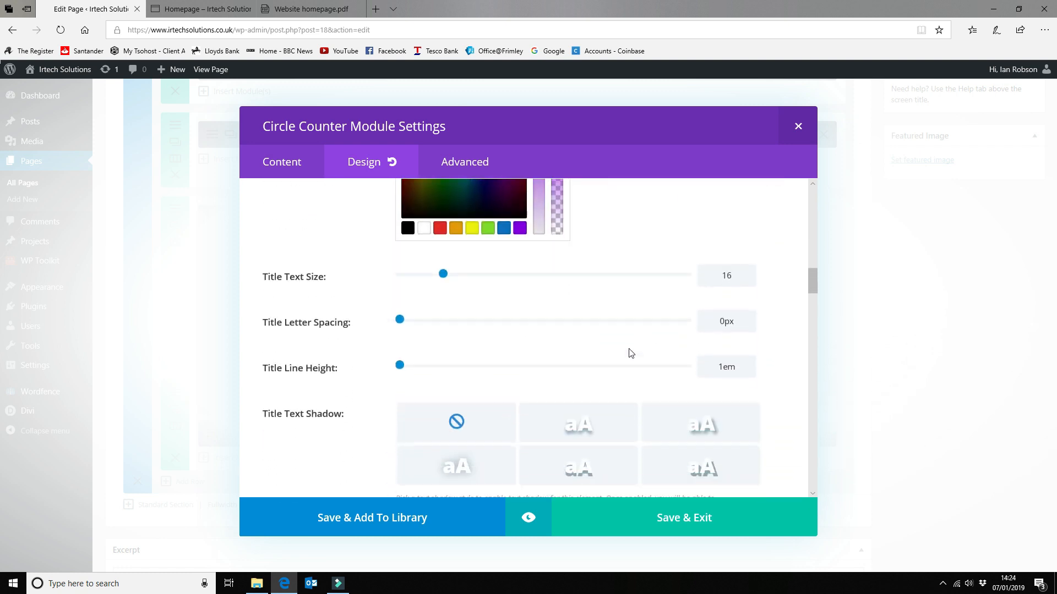
scroll(631, 352, down, 15)
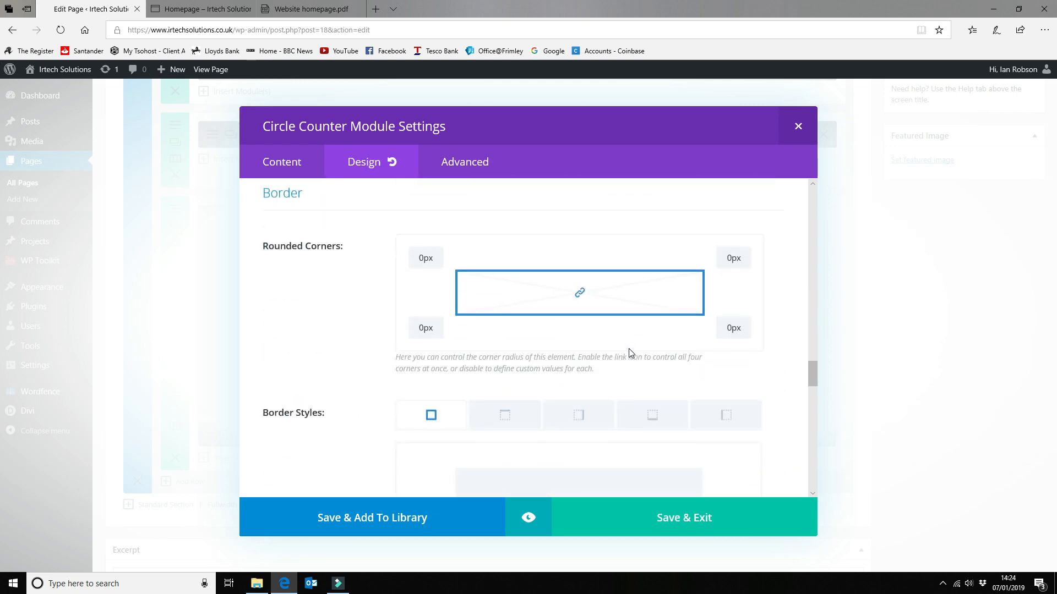
scroll(630, 353, down, 6)
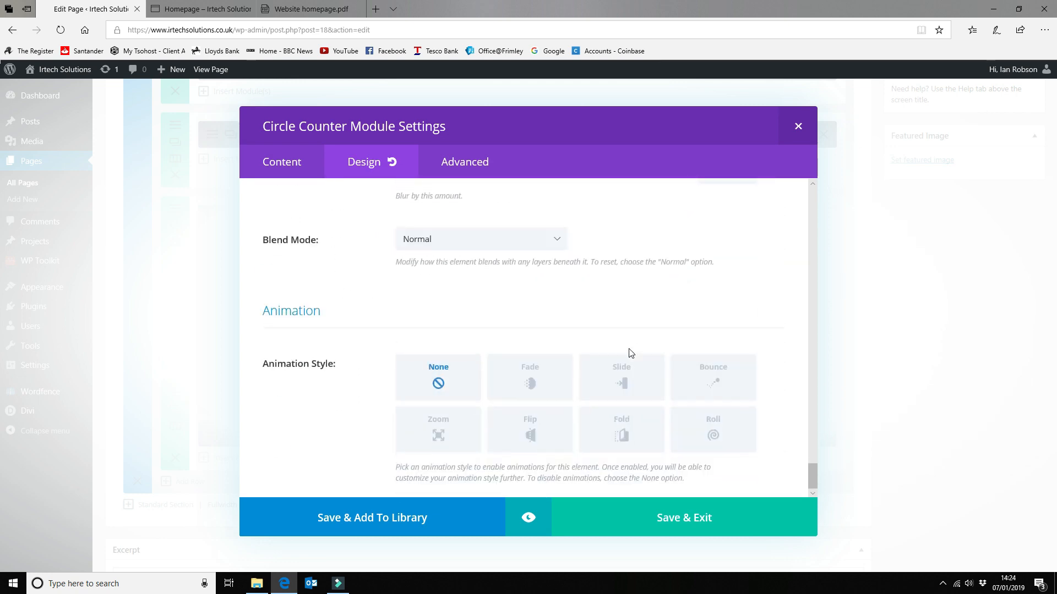
click(679, 523)
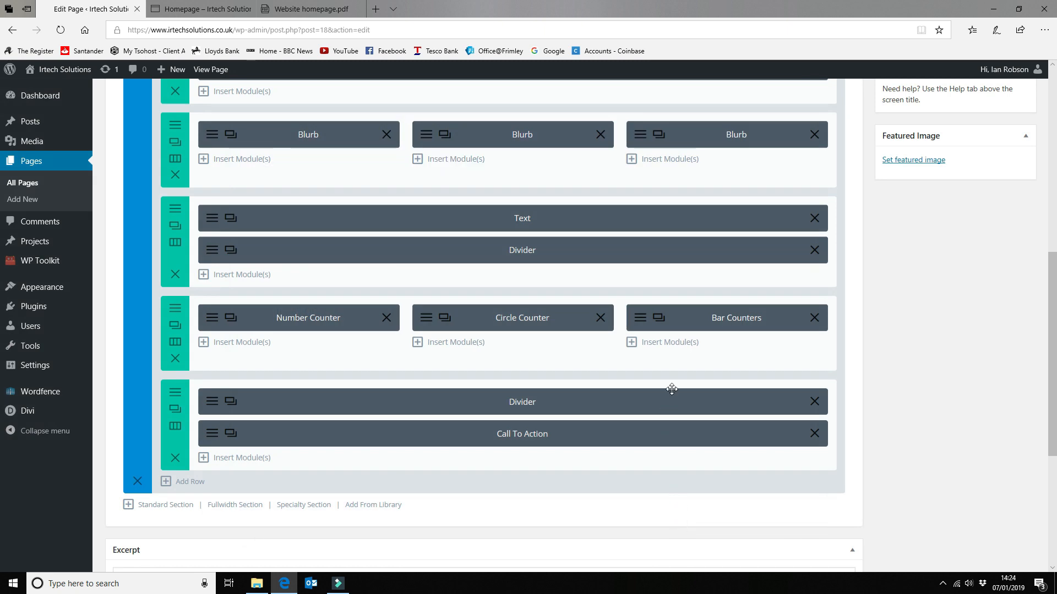
Set the Bar Counters module's bar background color to the purple preset #8300e9 in its design settings.
scroll(596, 253, down, 5)
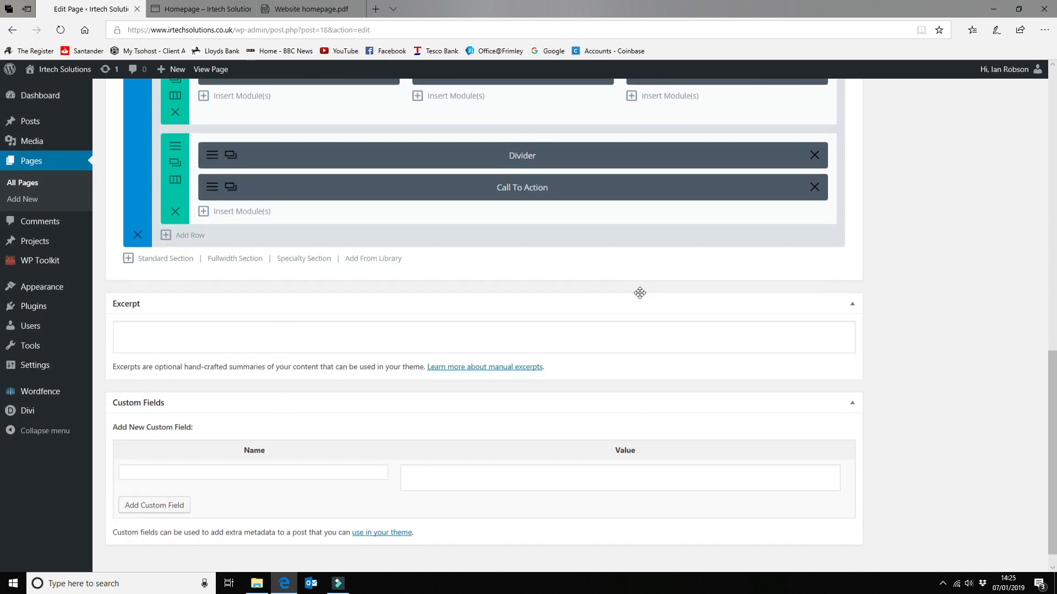
scroll(629, 208, up, 5)
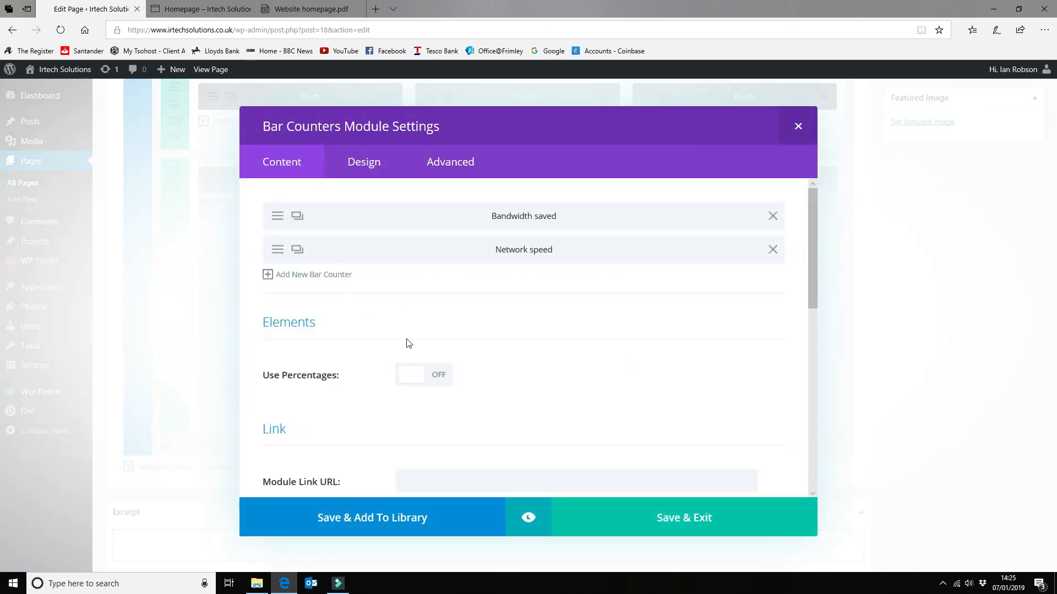
scroll(408, 344, down, 7)
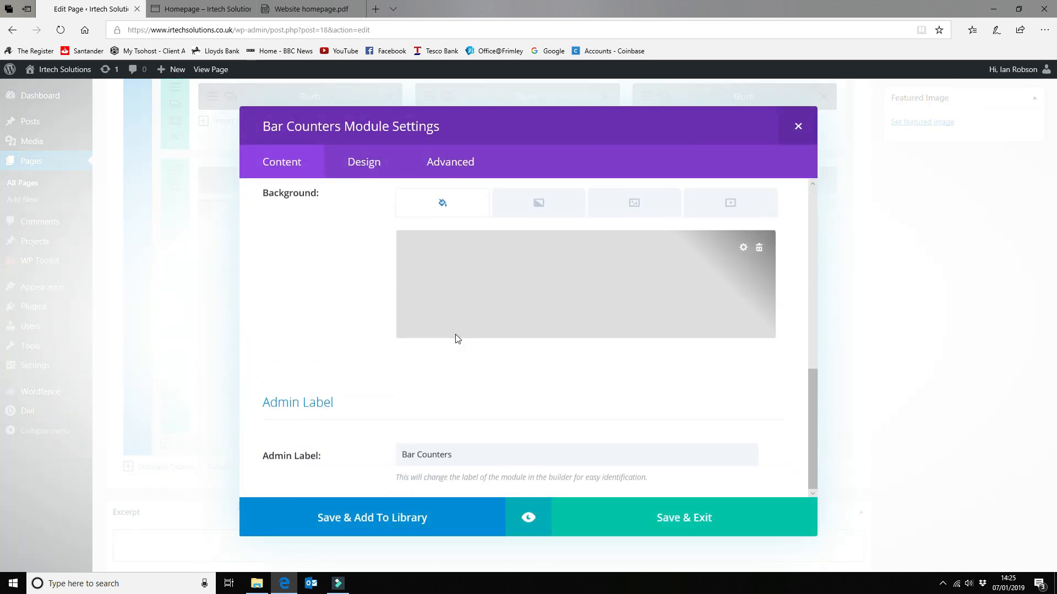
click(364, 165)
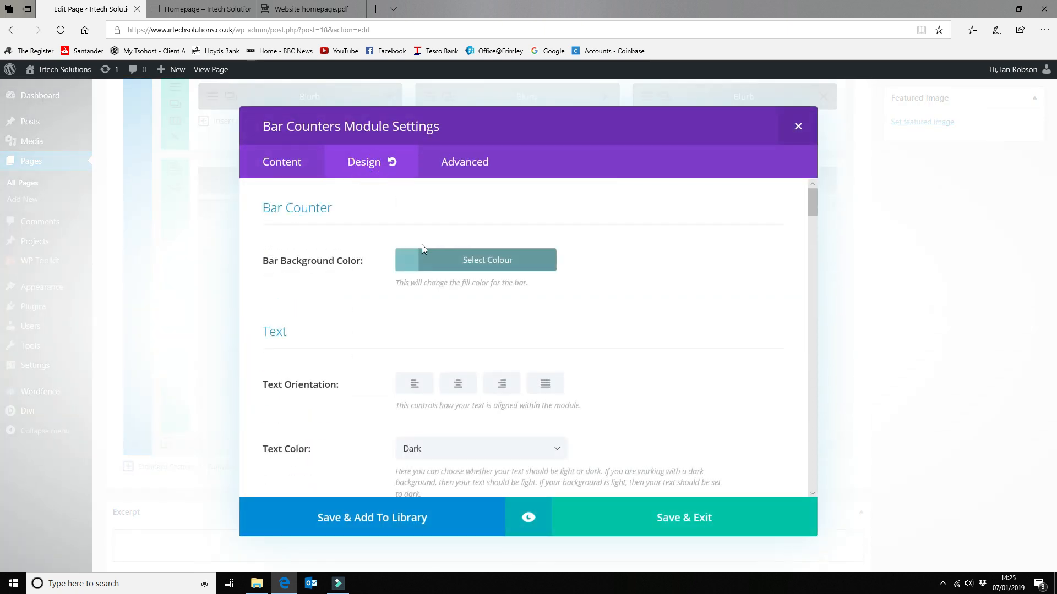
click(427, 267)
click(519, 421)
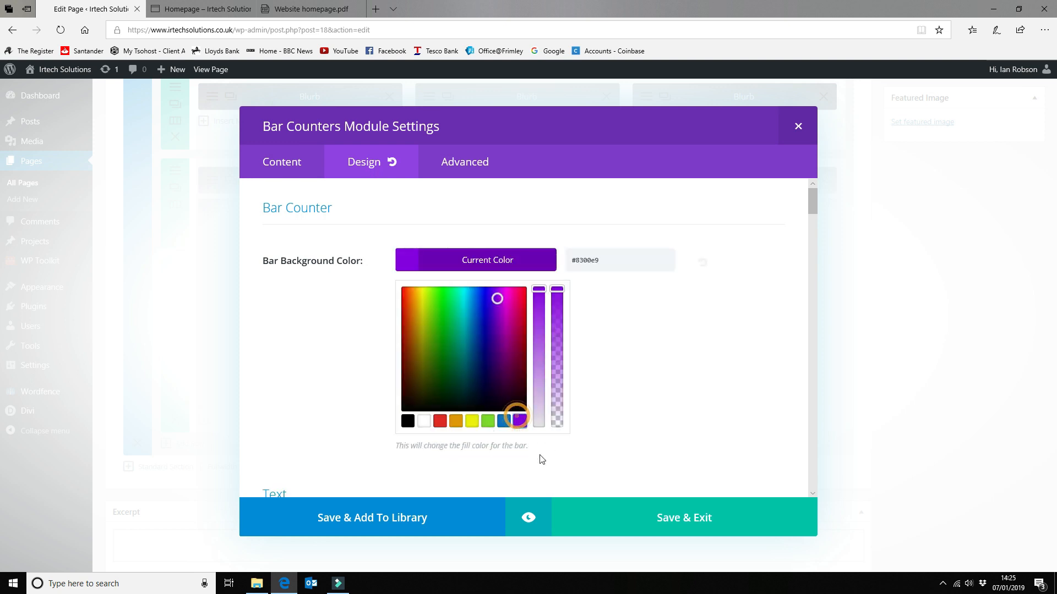
click(685, 360)
Set the Bar Counters module's title text color to the purple preset.
scroll(685, 361, down, 1)
scroll(686, 362, down, 6)
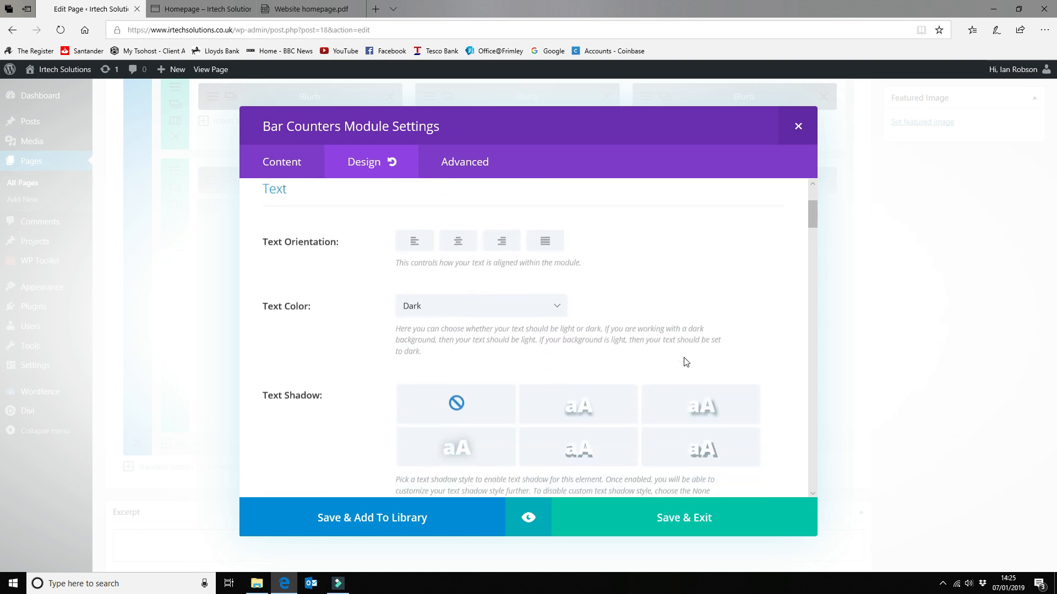
scroll(684, 361, down, 3)
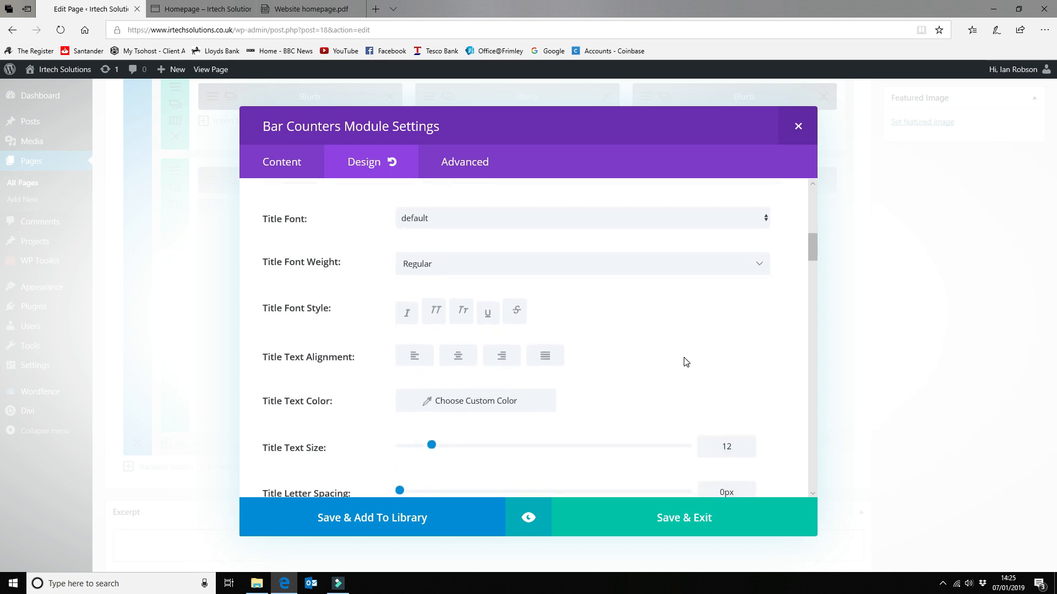
click(524, 357)
scroll(648, 385, down, 4)
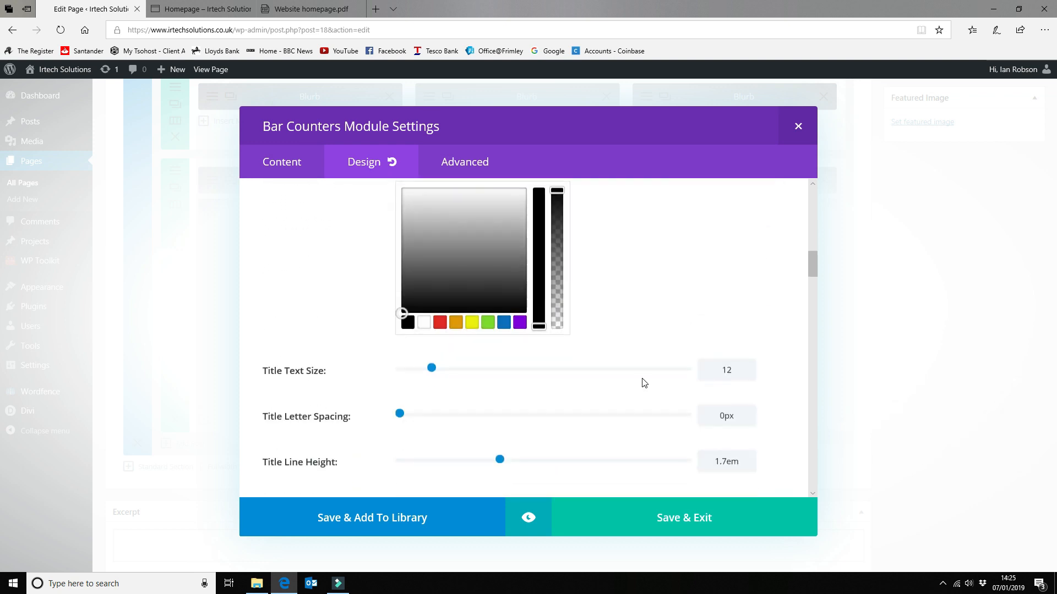
click(519, 326)
Set the Bar Counters' percentage text color to the purple preset #8300e9 and save the module's settings.
scroll(609, 337, down, 10)
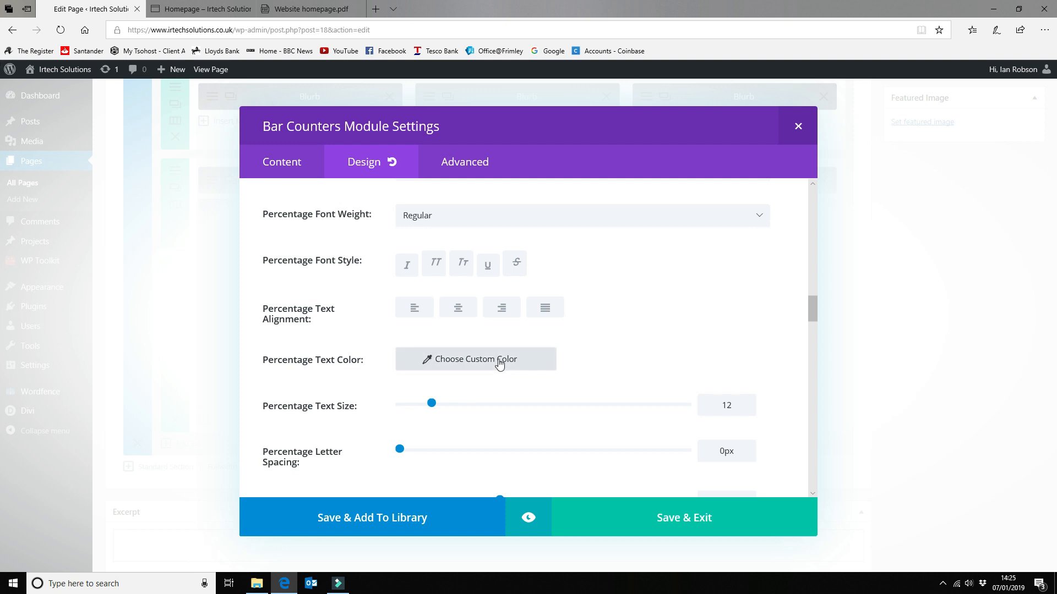
click(497, 360)
click(518, 358)
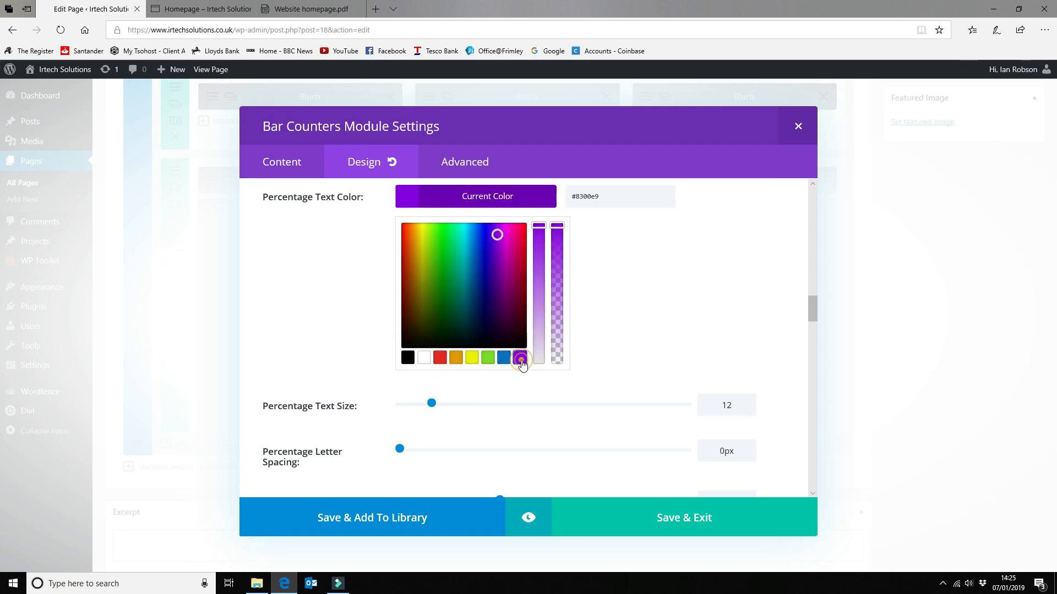
scroll(648, 361, down, 5)
scroll(648, 363, down, 15)
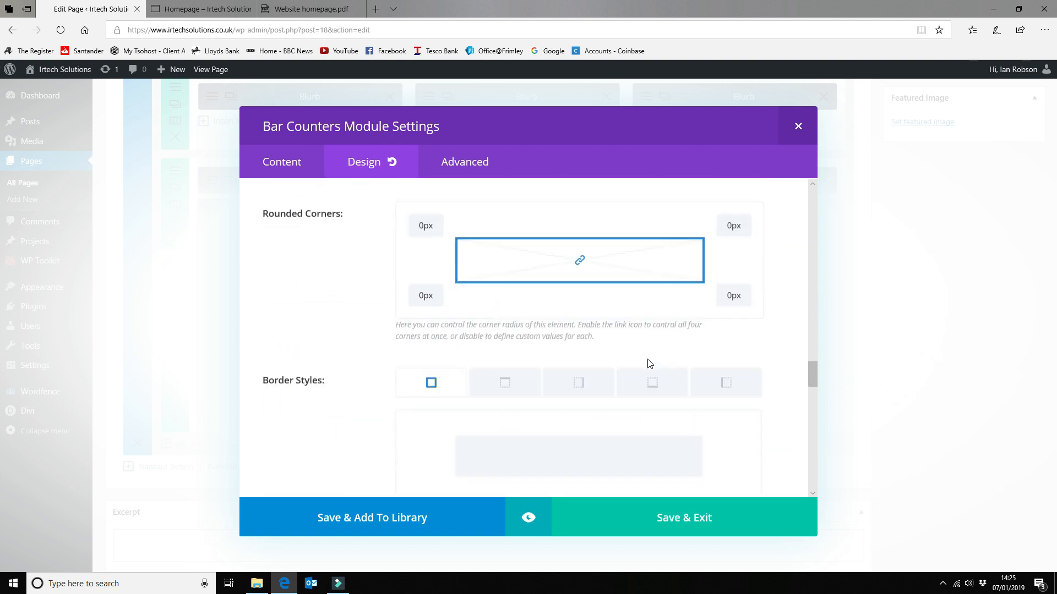
scroll(648, 363, down, 5)
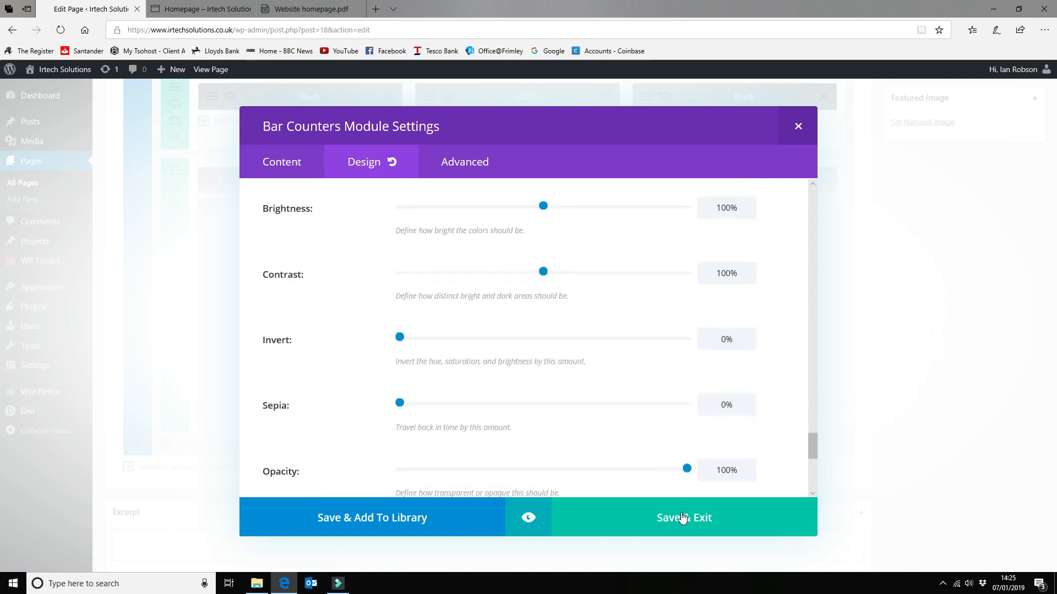
click(683, 516)
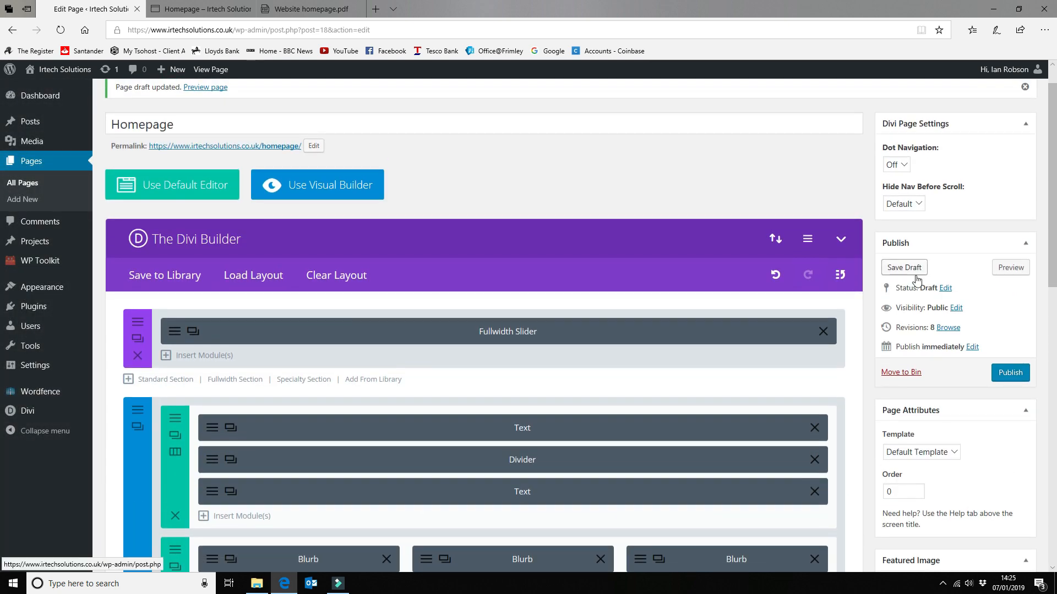
Save the page draft and reload the homepage preview to show the recolored stats counters.
click(915, 269)
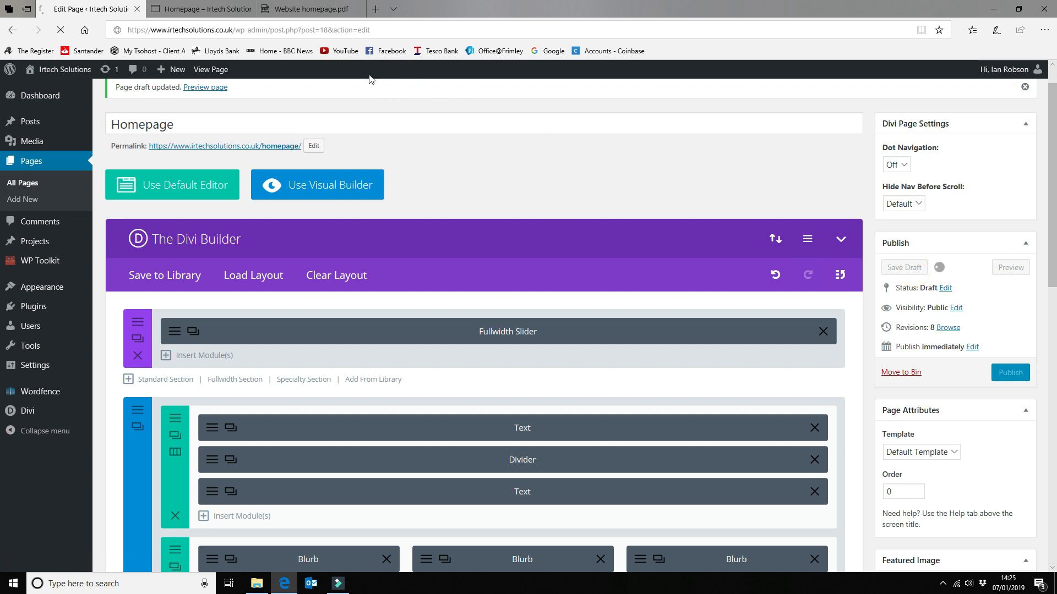
mouse_move(238, 4)
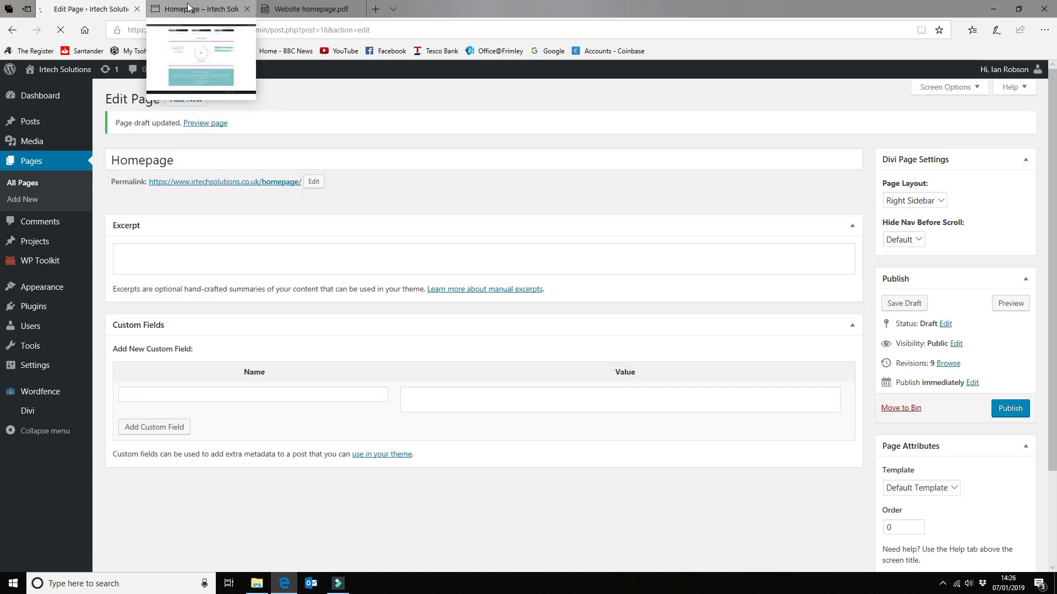
click(189, 7)
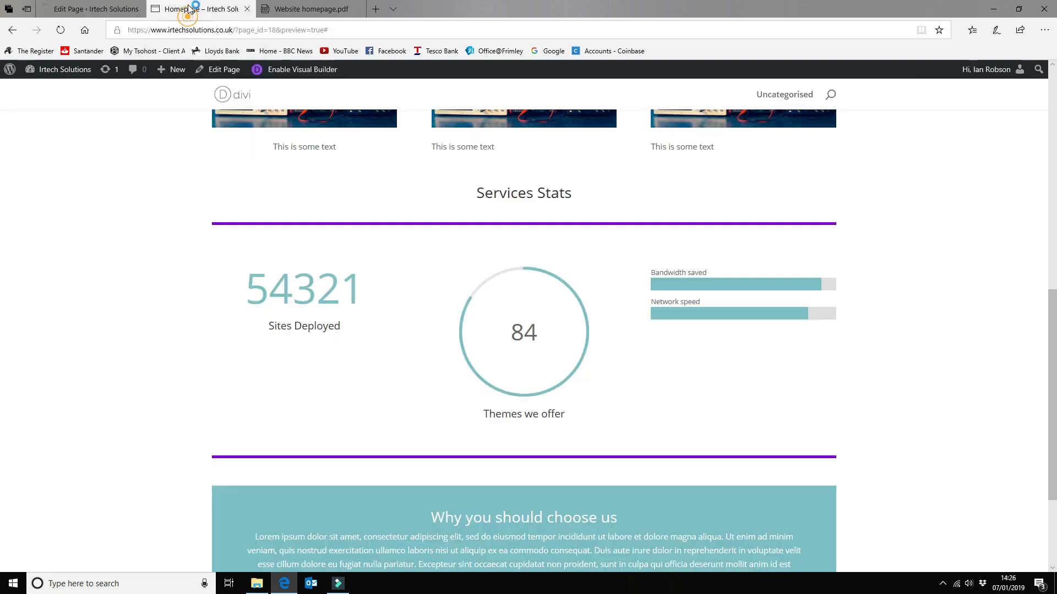
click(59, 30)
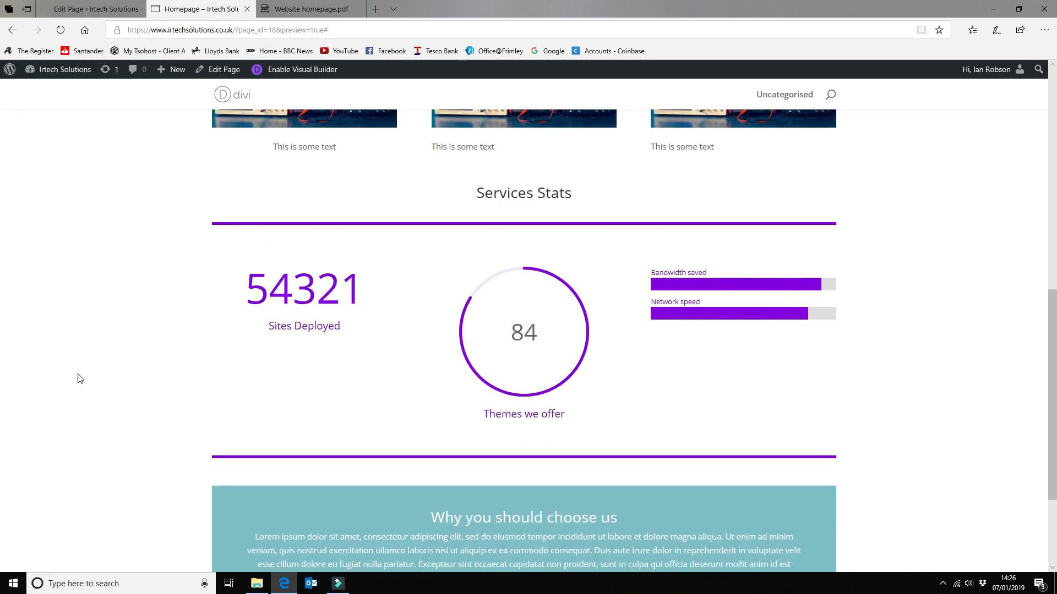
Set the Circle Counter module's number text color to the purple preset #8300e9 and save the module's settings.
double_click(532, 333)
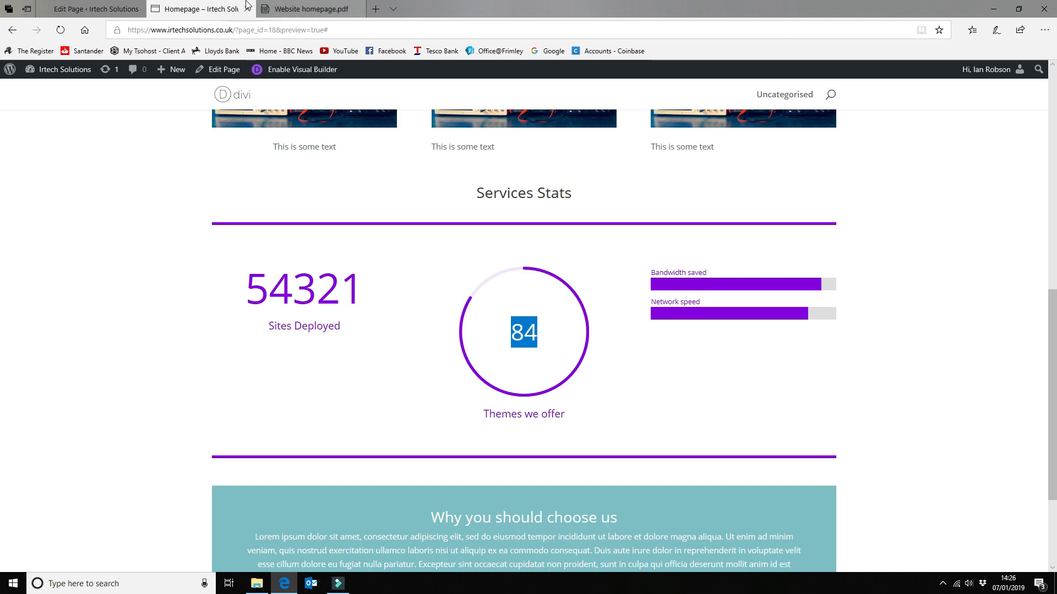
click(88, 10)
scroll(577, 429, down, 7)
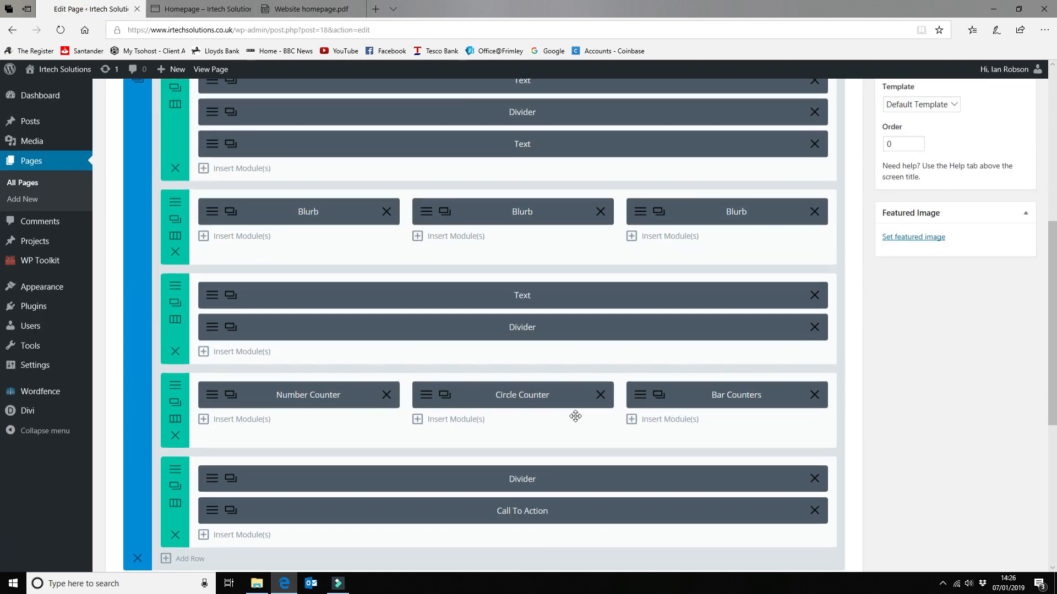
click(430, 402)
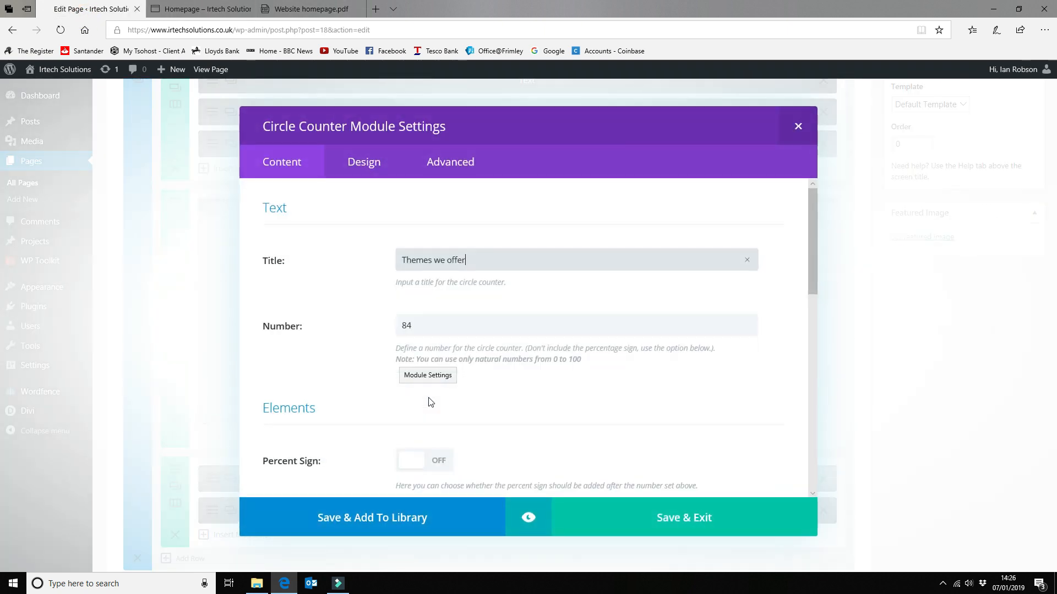
click(353, 165)
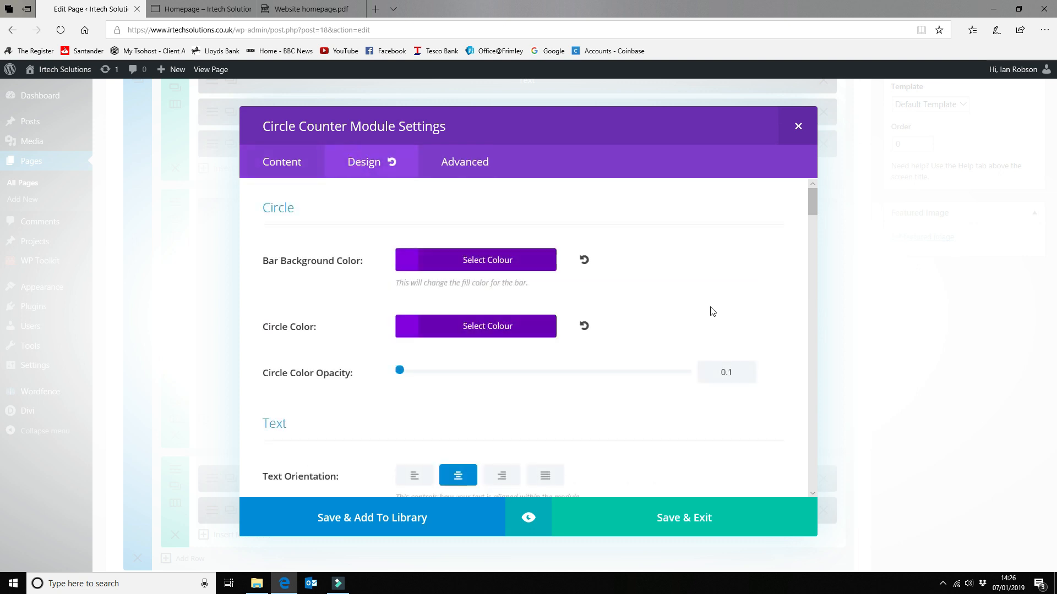
scroll(710, 309, down, 5)
scroll(710, 311, down, 7)
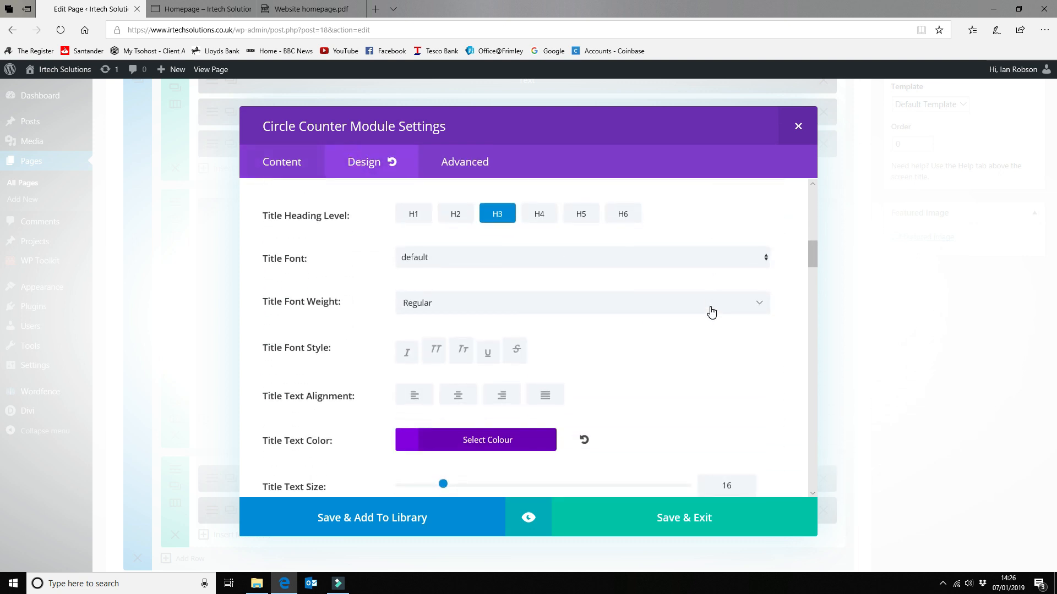
scroll(711, 312, down, 3)
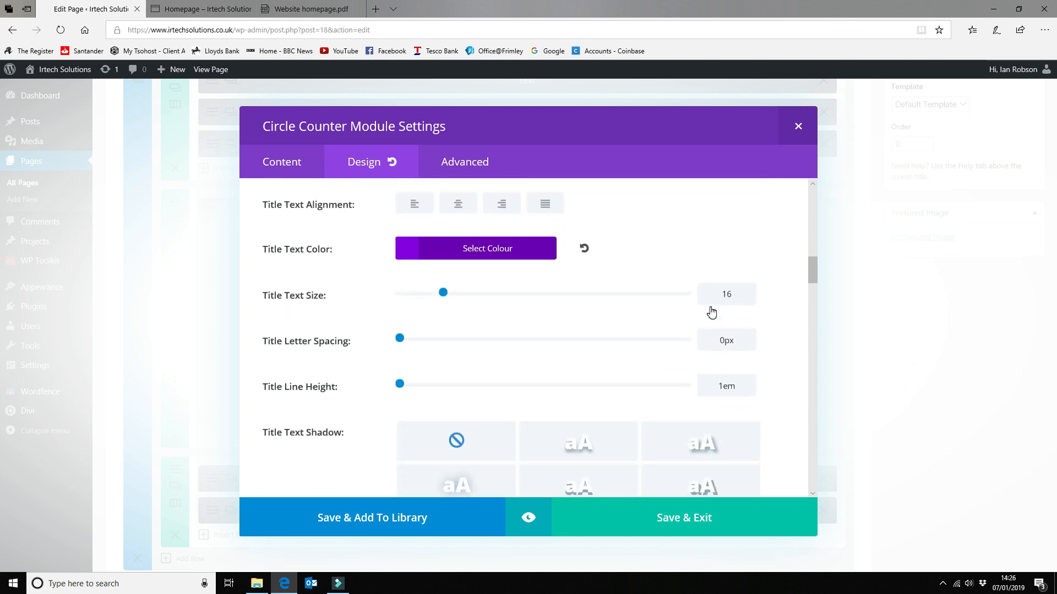
scroll(711, 312, down, 3)
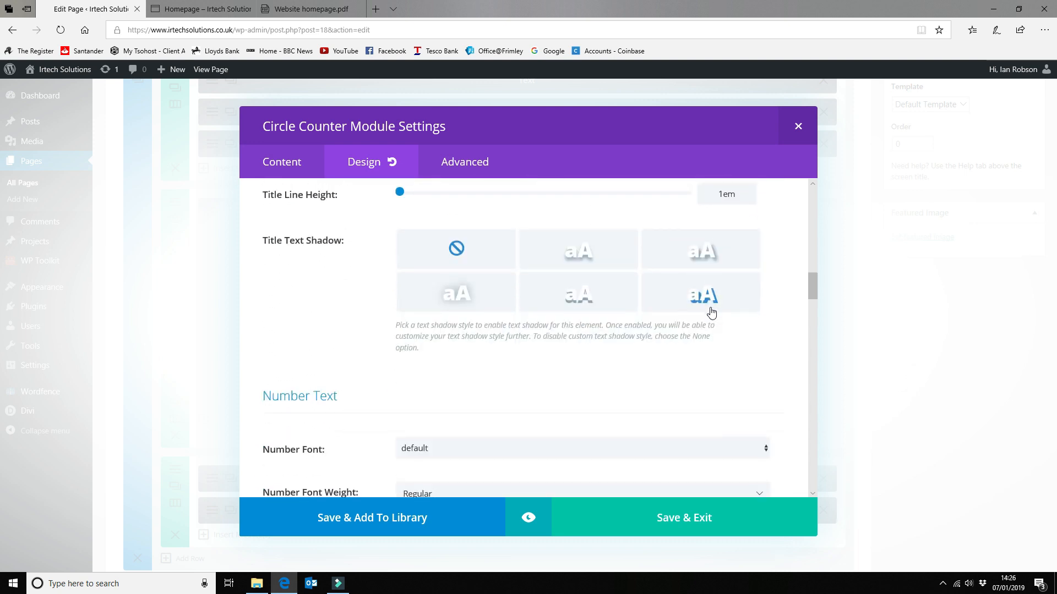
scroll(711, 312, down, 2)
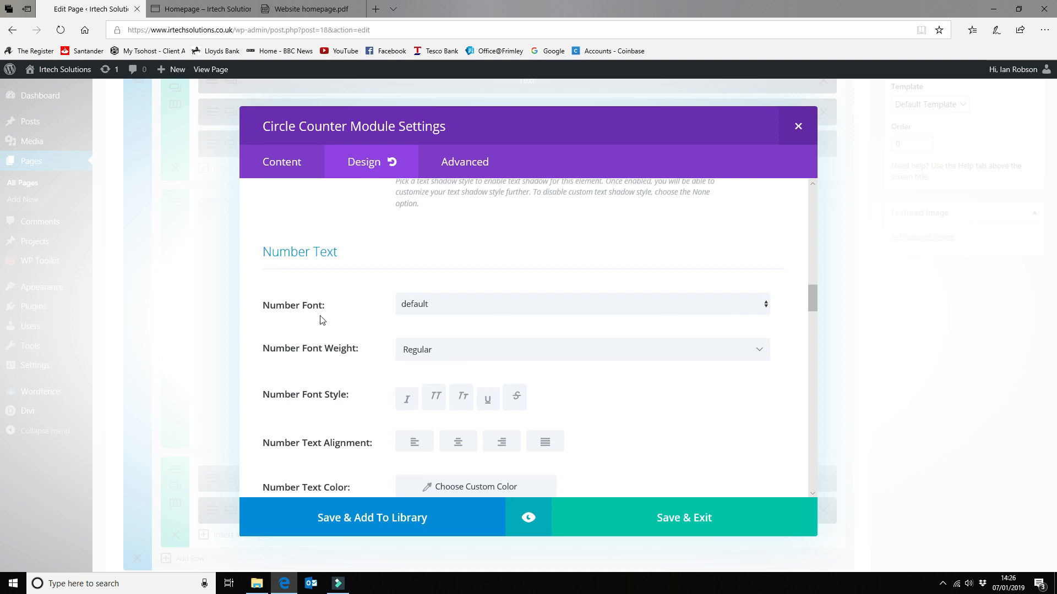
scroll(670, 352, down, 3)
click(449, 345)
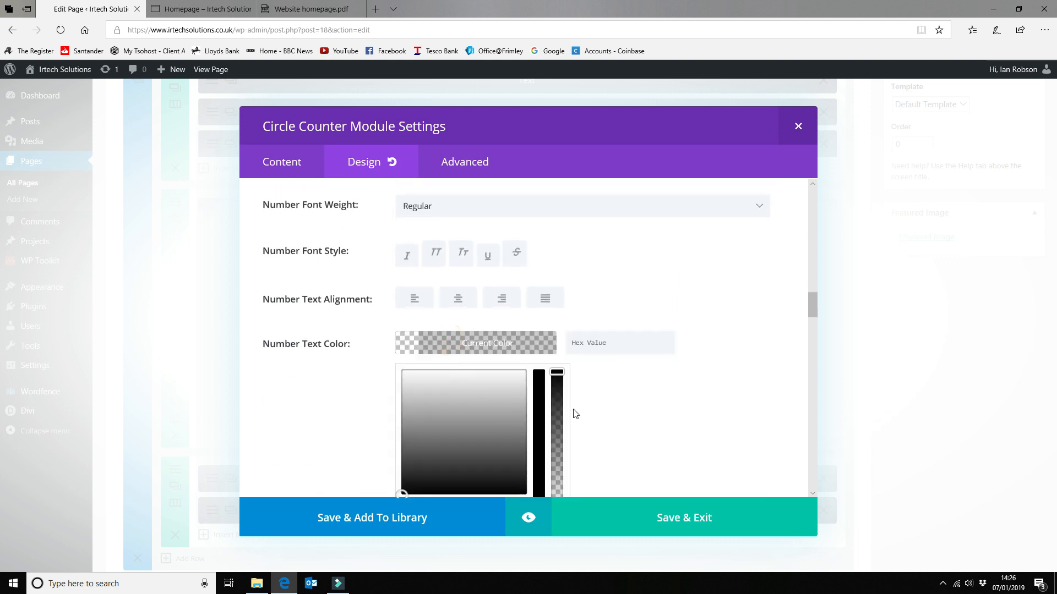
scroll(688, 428, down, 2)
click(519, 407)
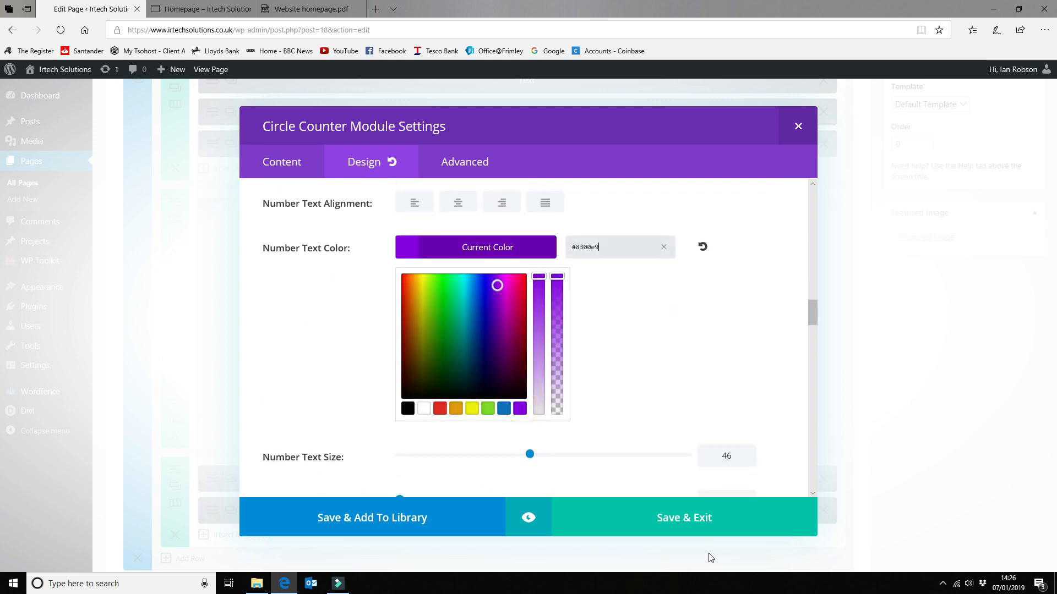
click(695, 517)
Save the page draft and reload the homepage preview to check the circle counter's number and the section below it.
scroll(903, 378, up, 5)
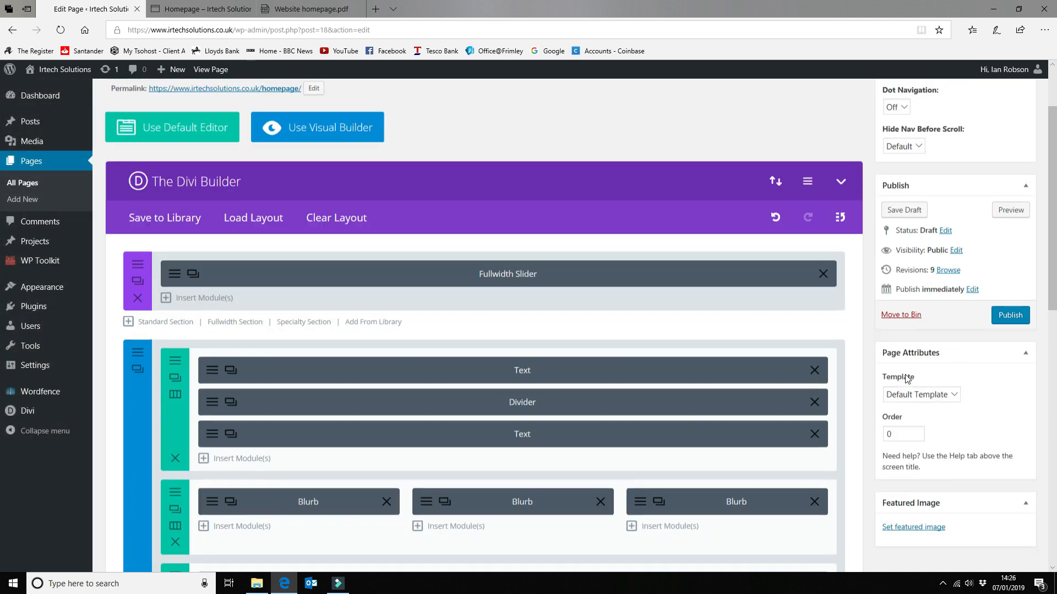
click(906, 227)
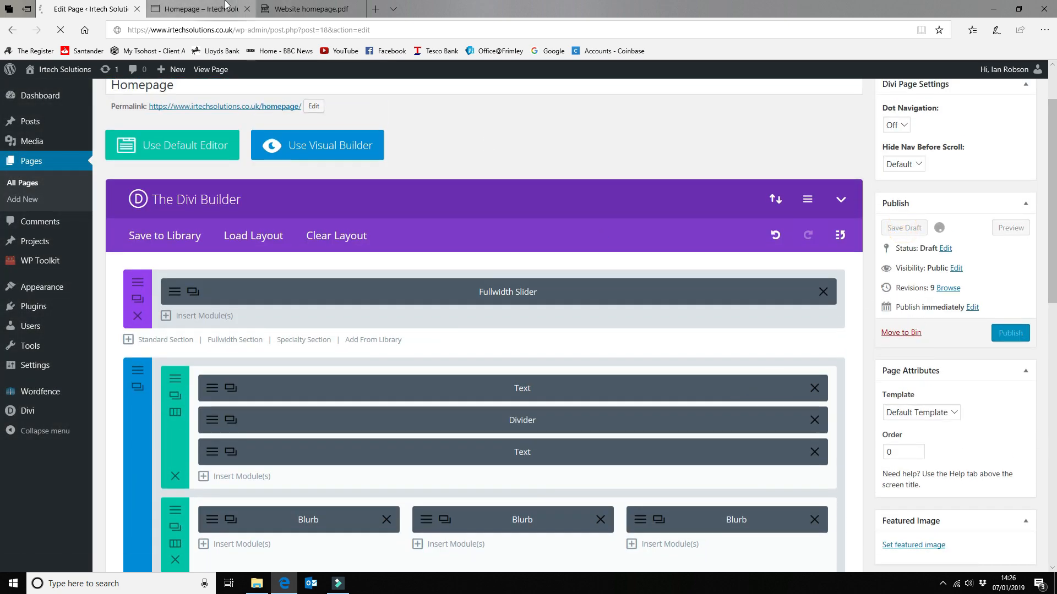
mouse_move(201, 8)
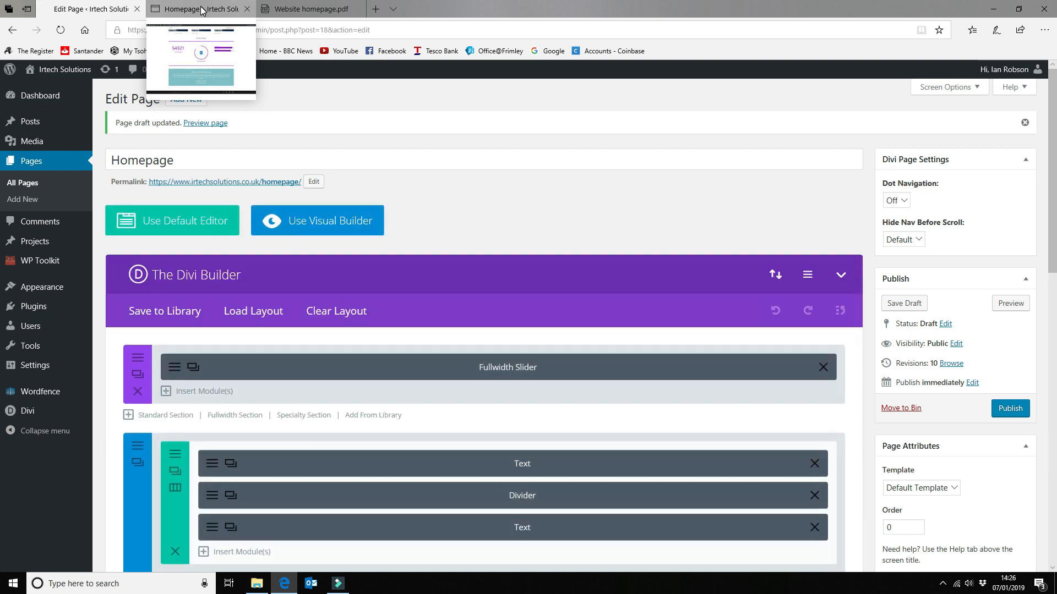
click(202, 10)
click(61, 35)
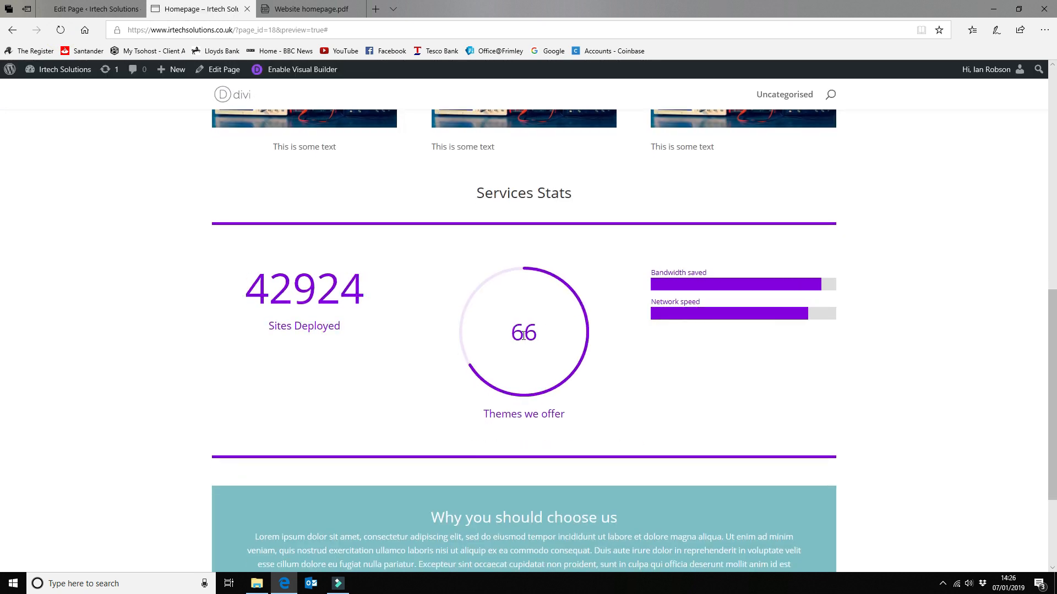
scroll(761, 374, down, 3)
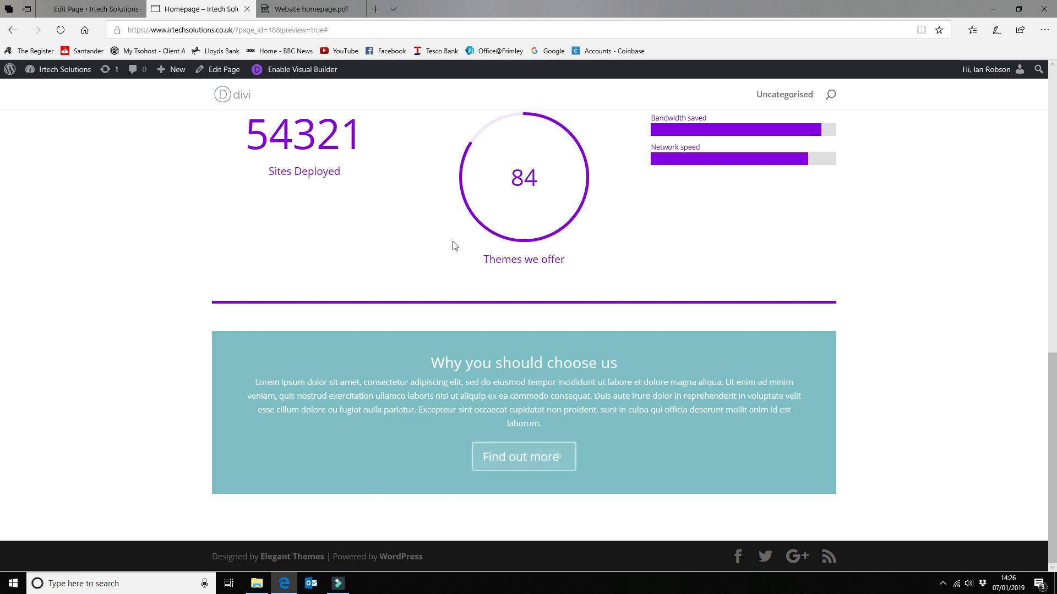
Set the Call To Action module's background color to the purple preset #8300e9 and save the module's settings.
click(71, 4)
scroll(633, 359, down, 10)
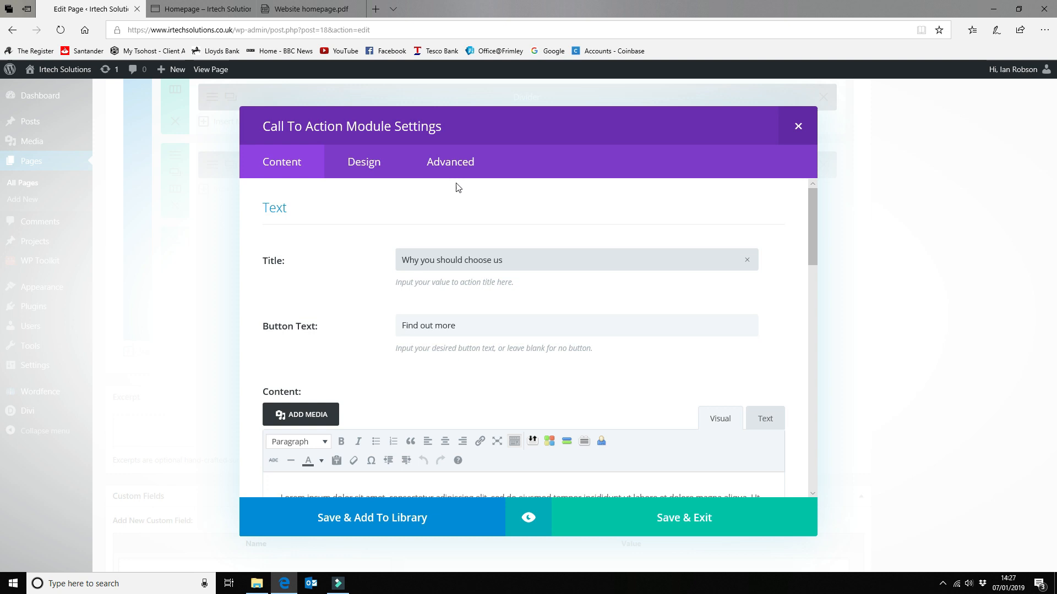
click(364, 163)
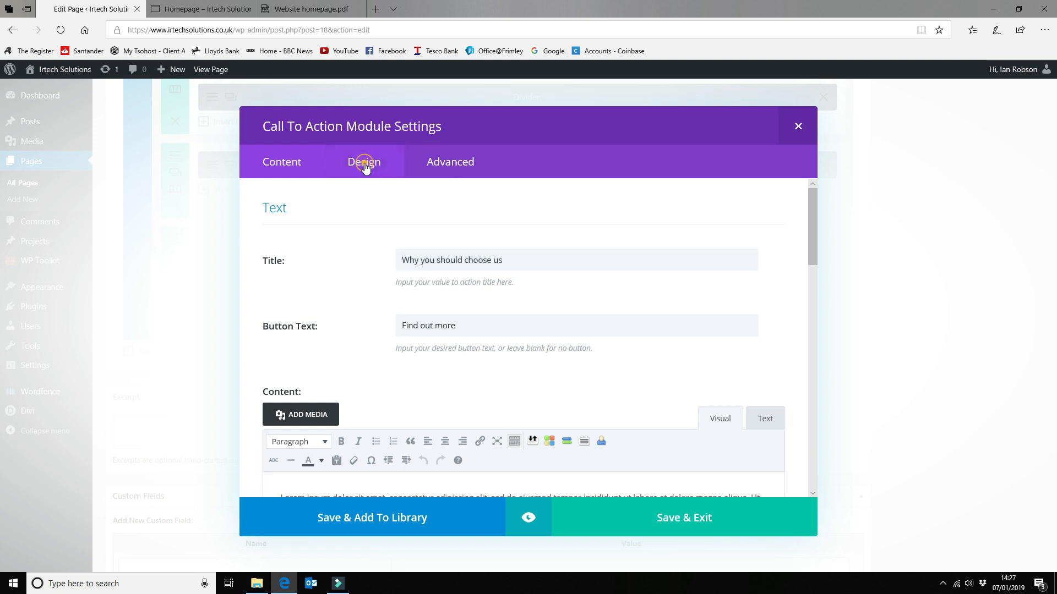
scroll(589, 267, down, 10)
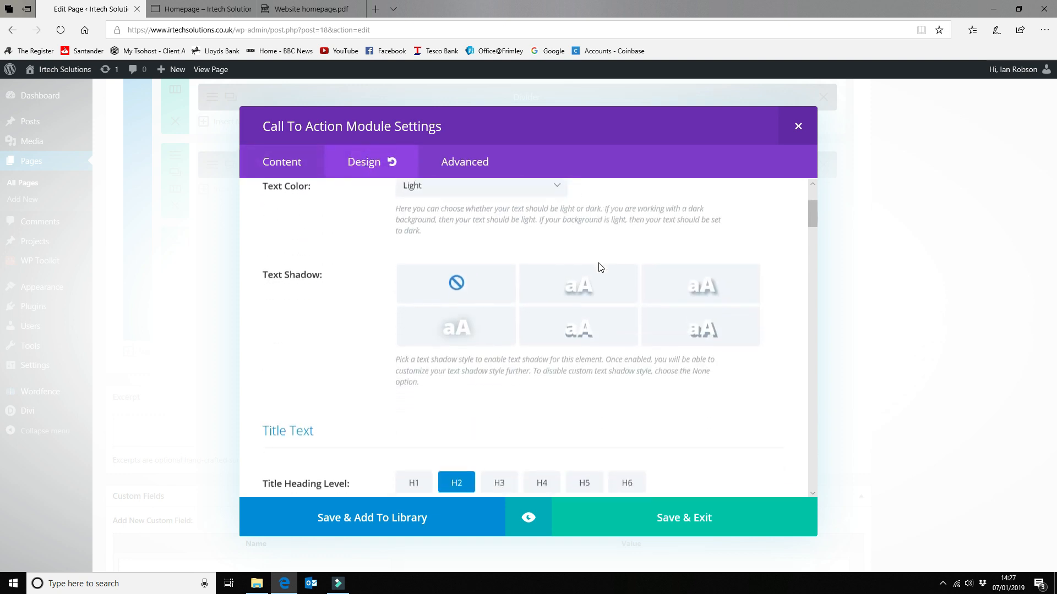
scroll(600, 268, down, 10)
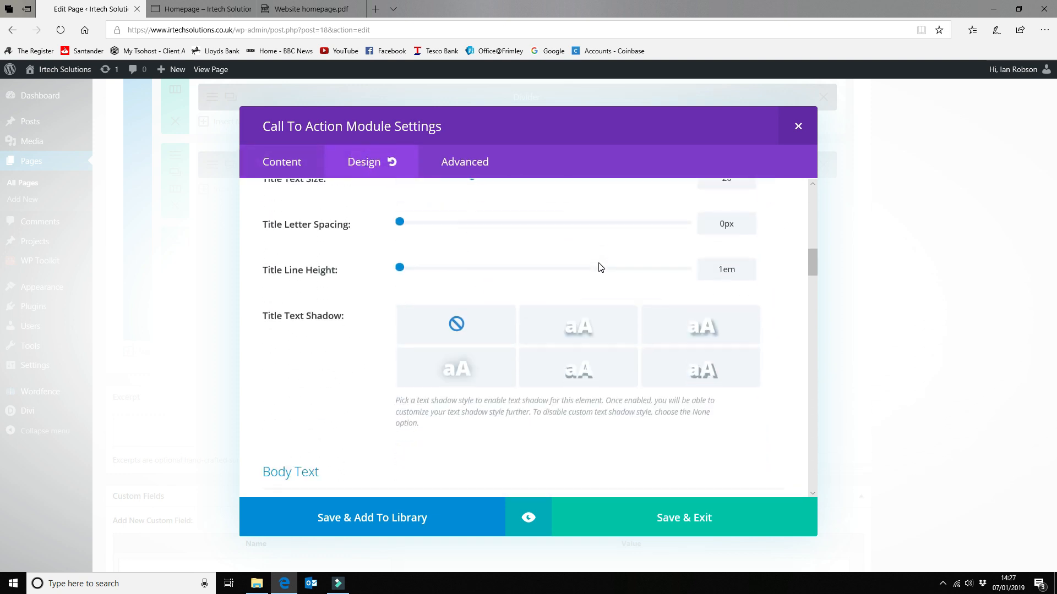
scroll(599, 268, down, 10)
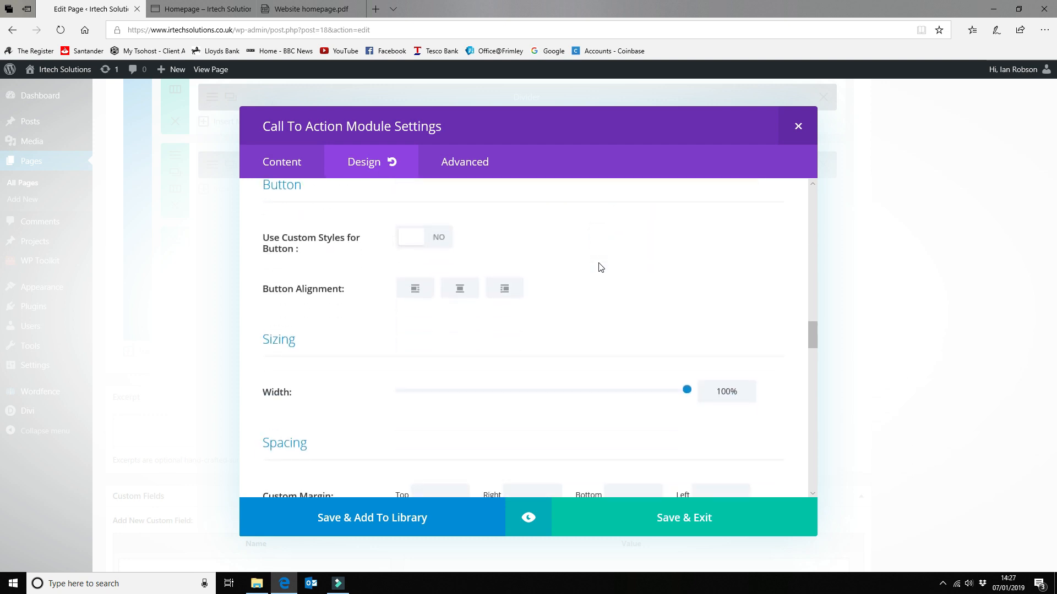
scroll(600, 268, down, 10)
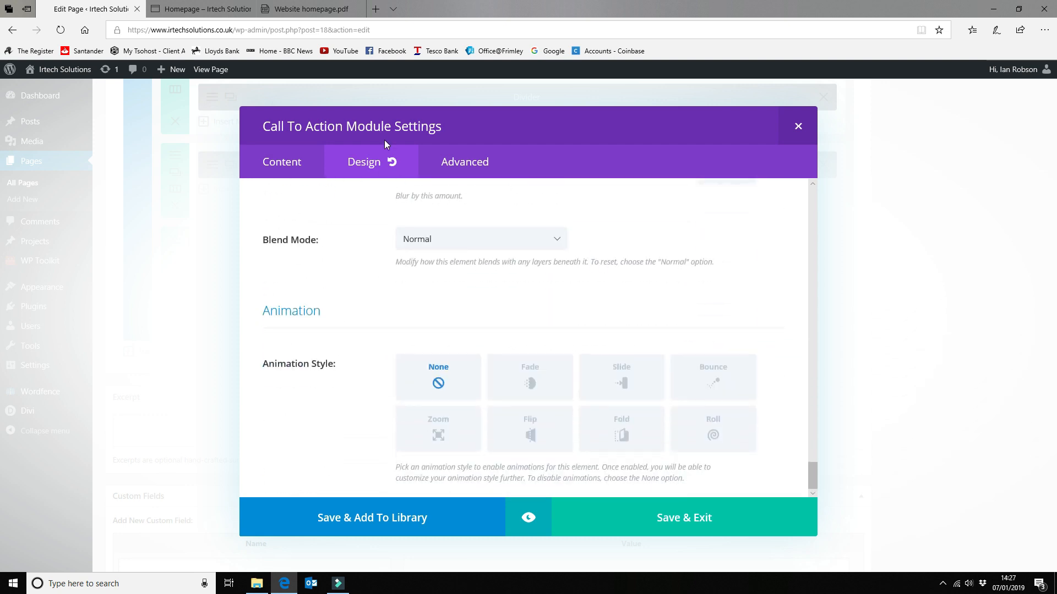
click(305, 162)
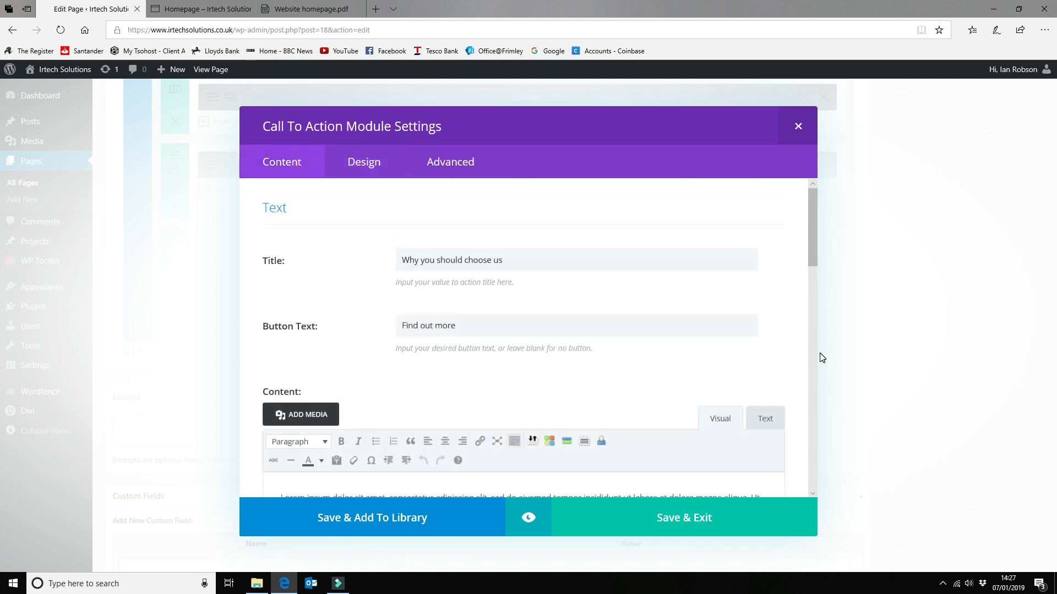
scroll(779, 339, down, 8)
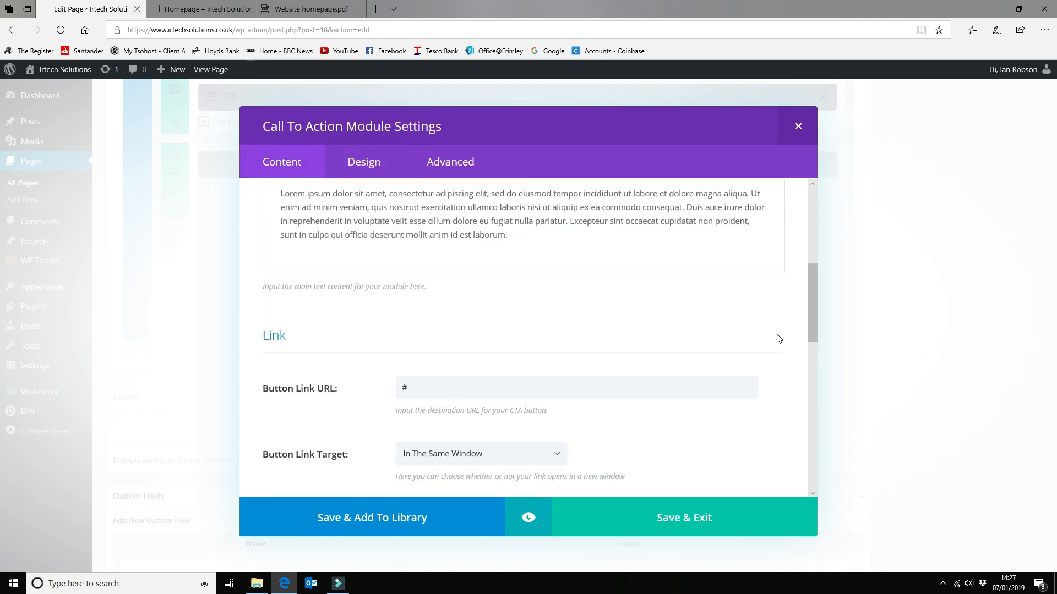
scroll(779, 338, down, 2)
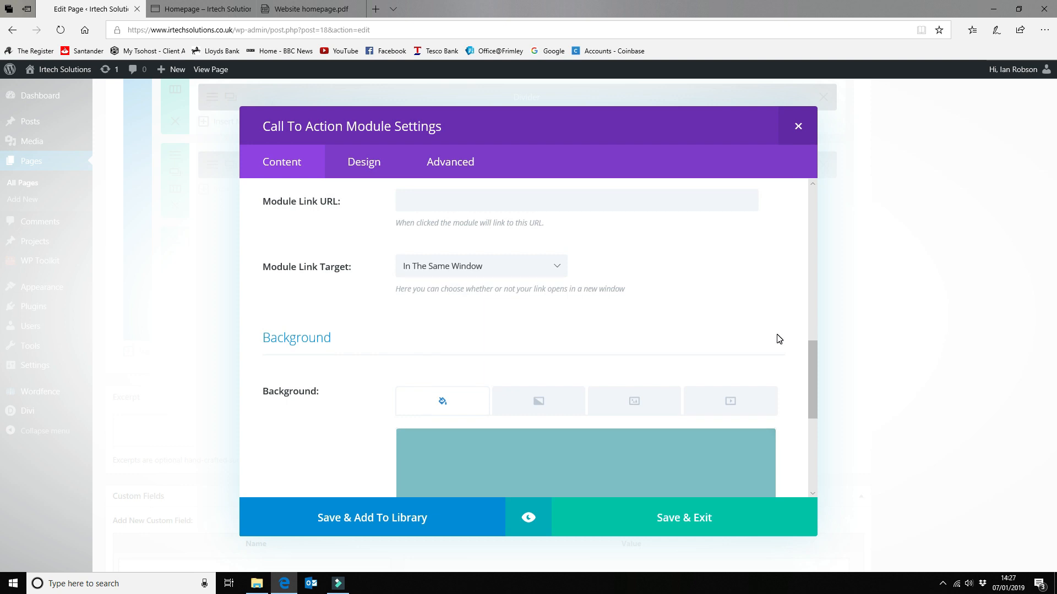
scroll(779, 339, down, 3)
mouse_move(592, 295)
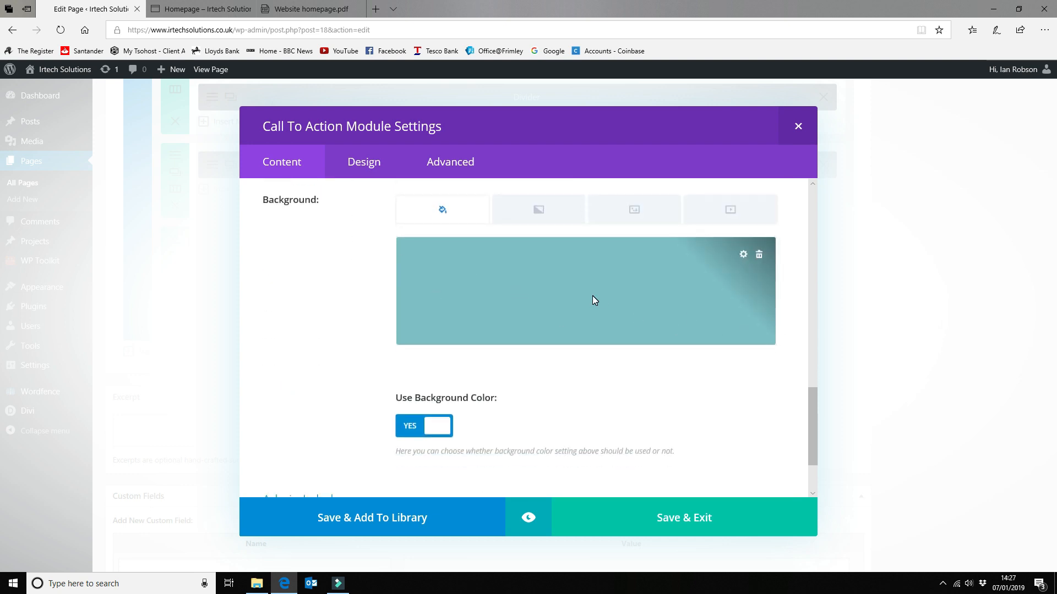
click(743, 255)
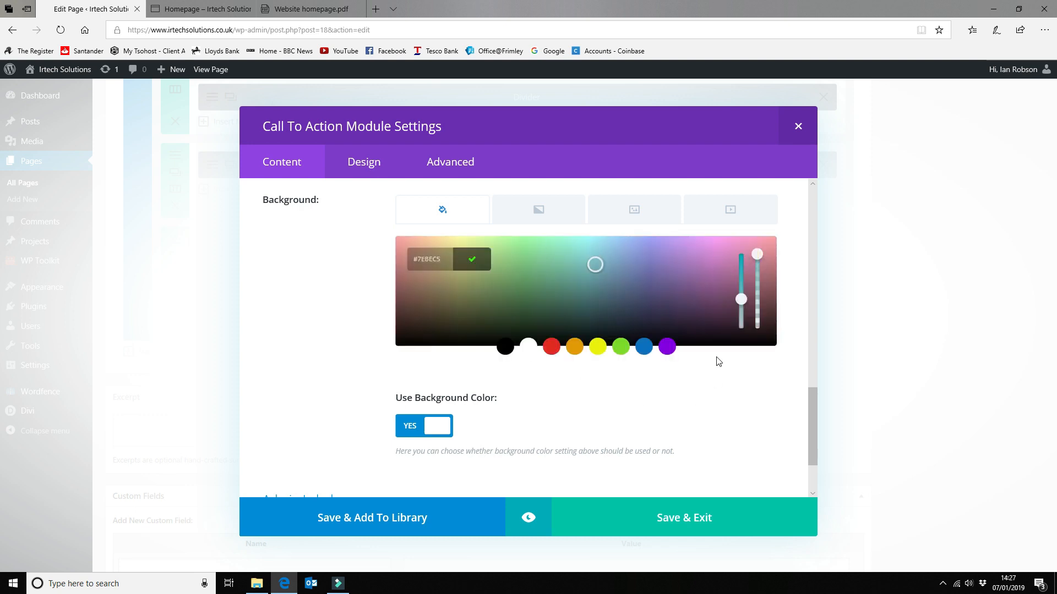
click(665, 346)
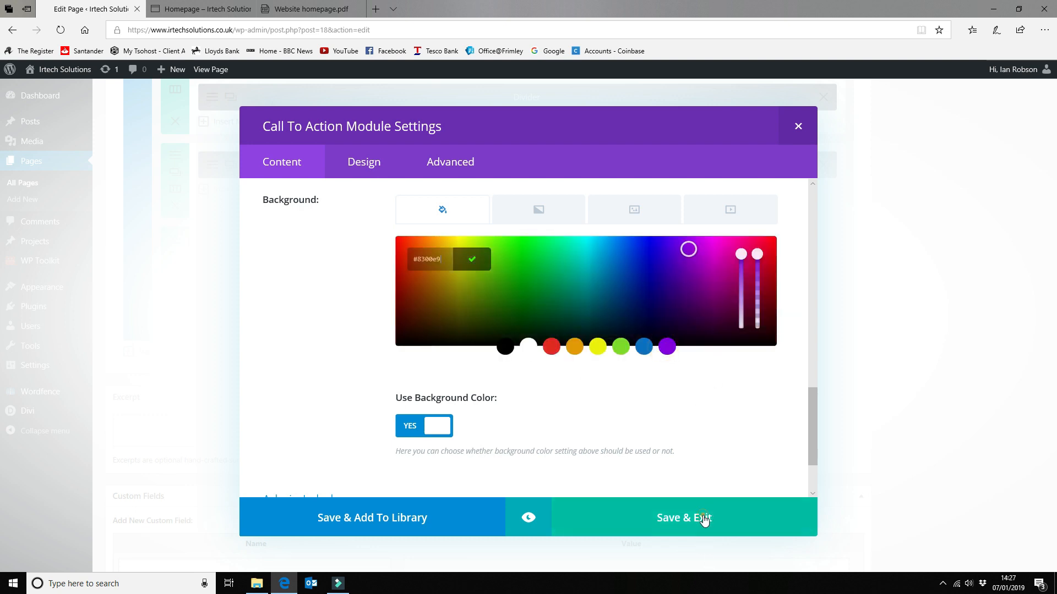
click(704, 519)
Save the page draft again and reload the homepage preview to show the recolored call to action.
scroll(1052, 299, up, 15)
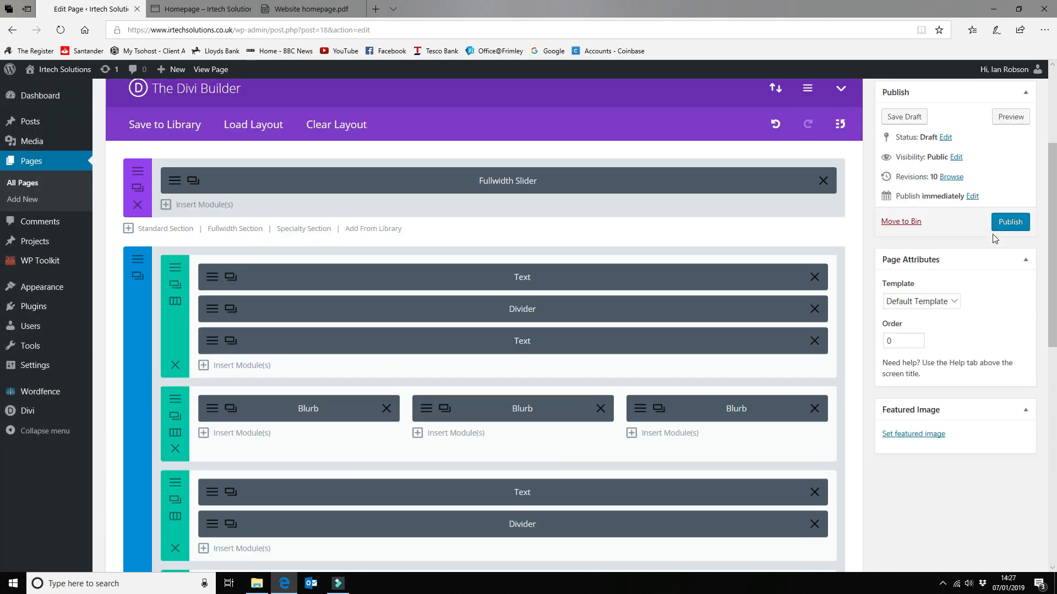
click(906, 303)
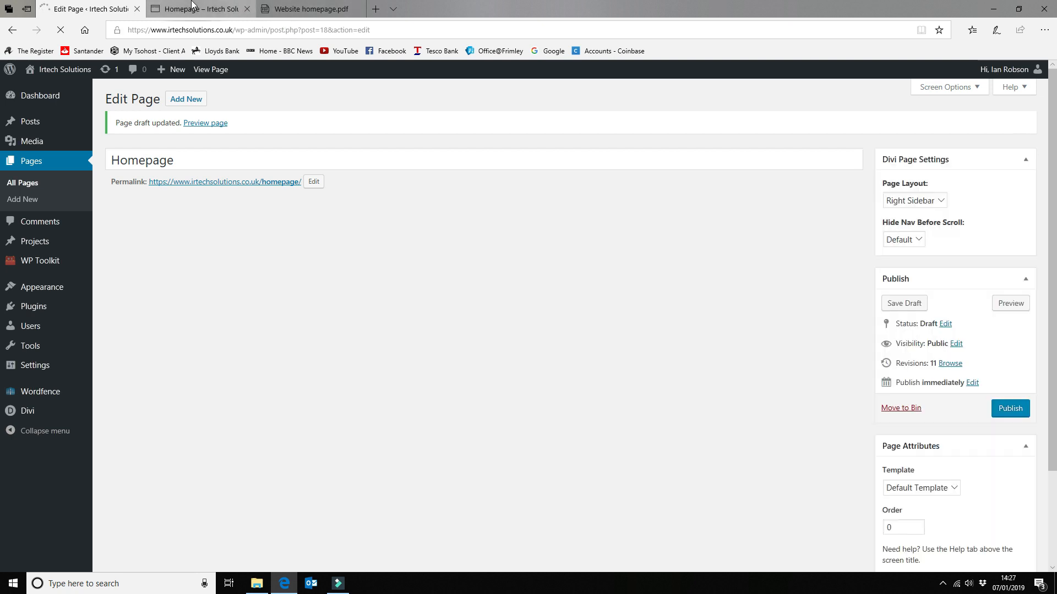
mouse_move(192, 4)
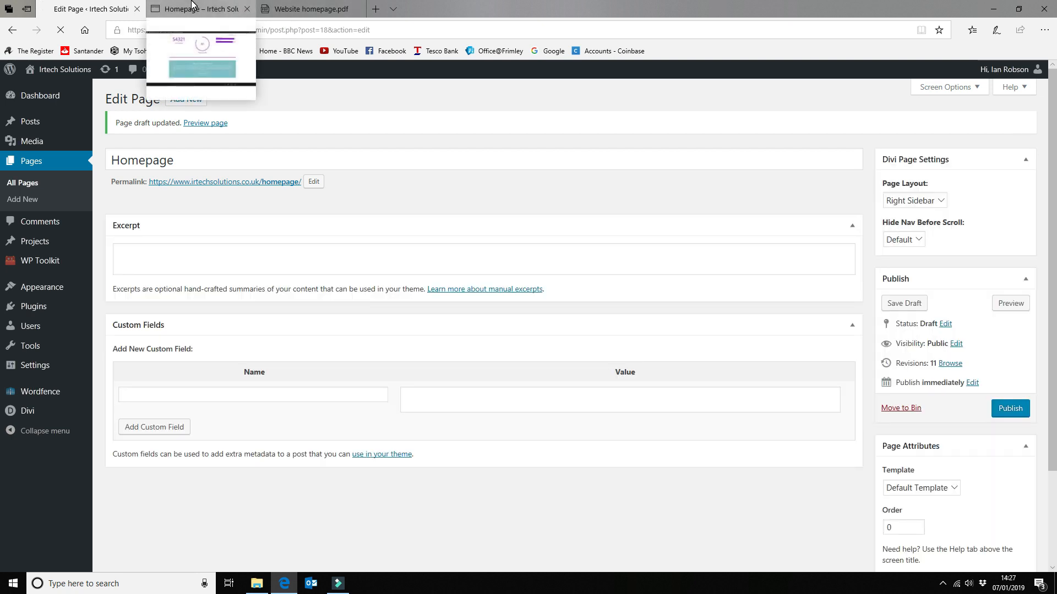
click(192, 4)
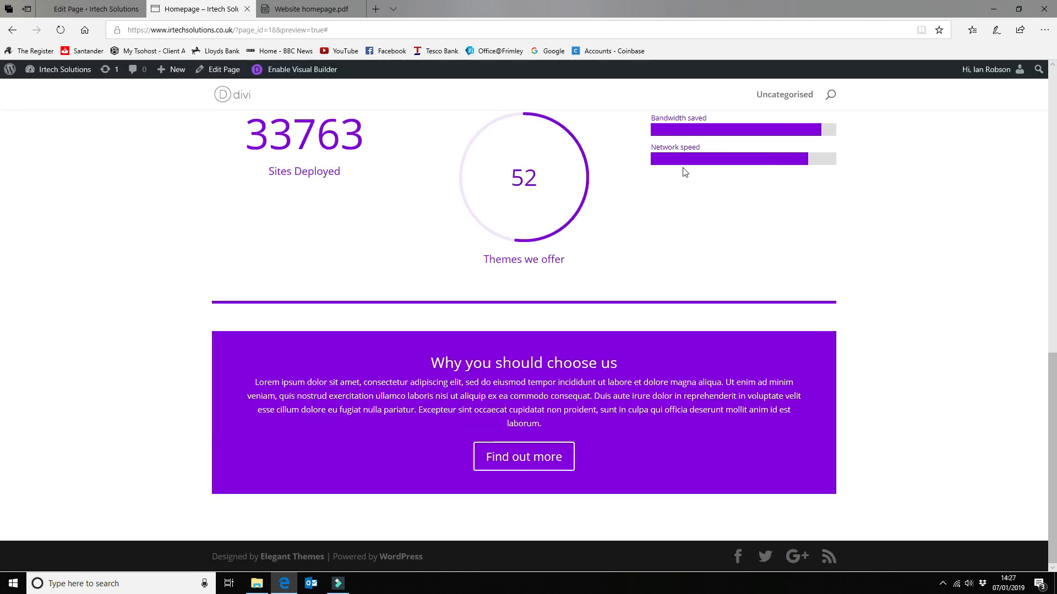
Test the "Find out more" button in the preview and review the homepage from the slider to the call to action.
click(526, 457)
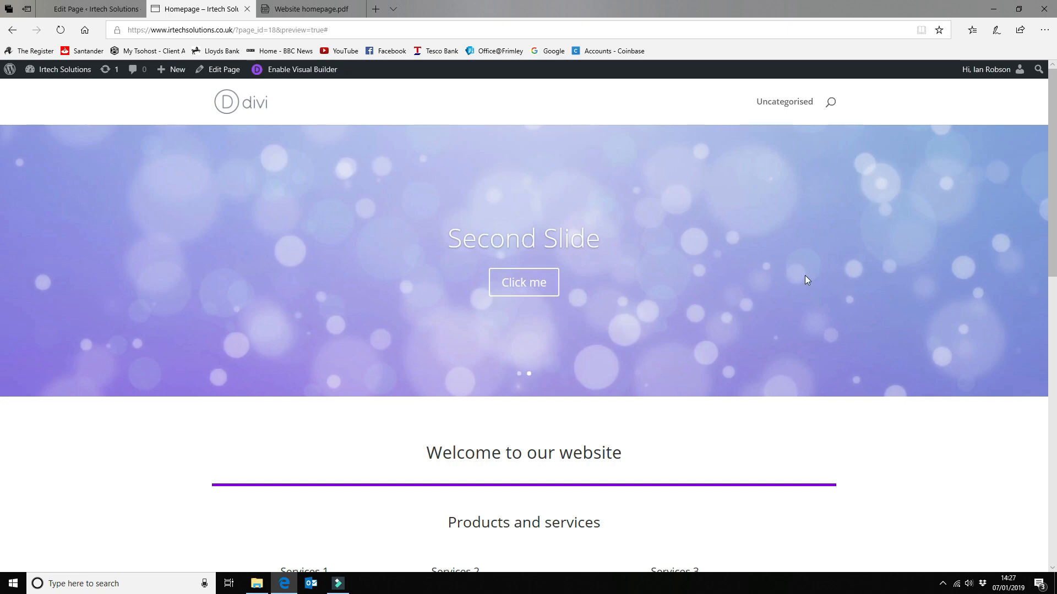
scroll(785, 267, down, 10)
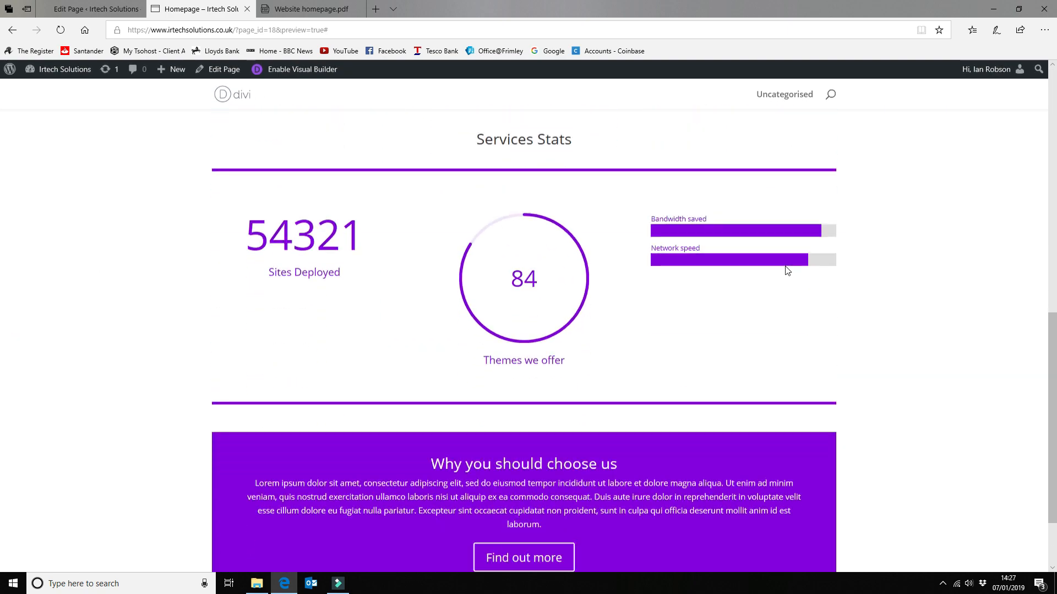
scroll(787, 269, down, 2)
scroll(783, 275, up, 12)
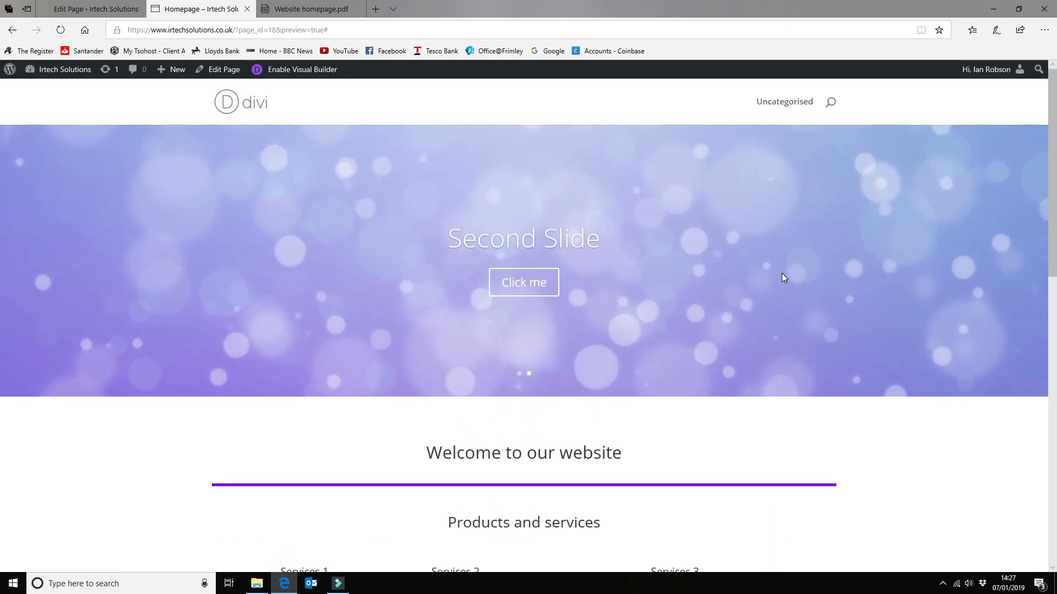
scroll(782, 275, down, 10)
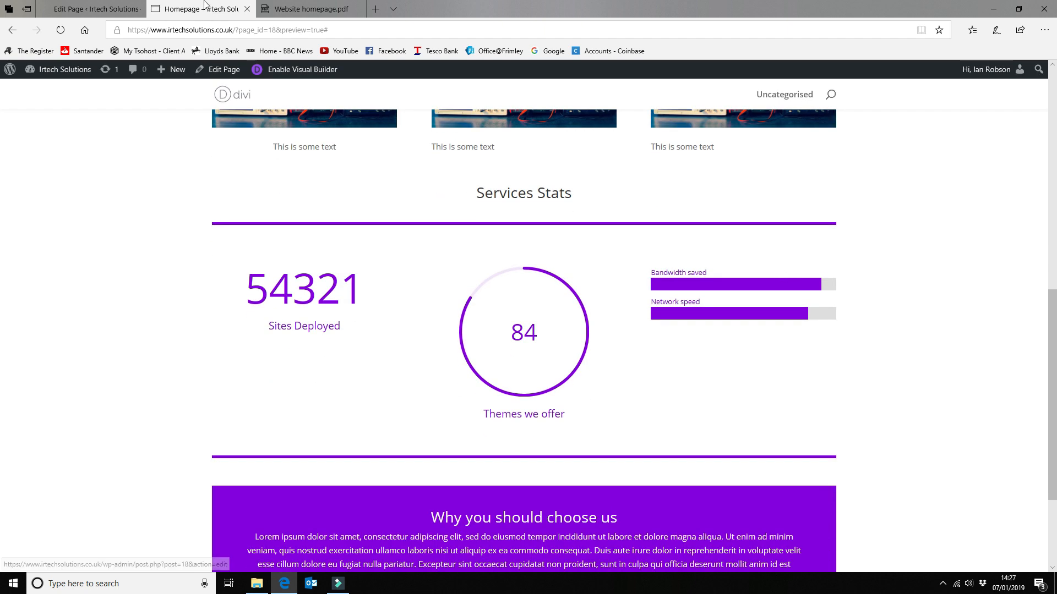
Return to the page editor and browse the list of modules that can be inserted below the Call To Action module.
click(63, 8)
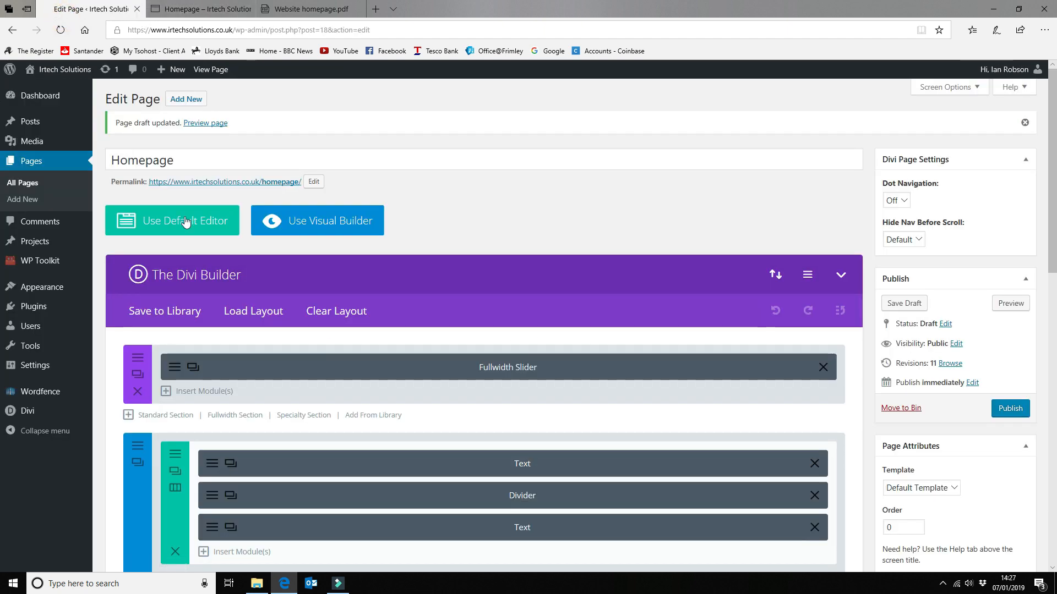
scroll(185, 216, down, 14)
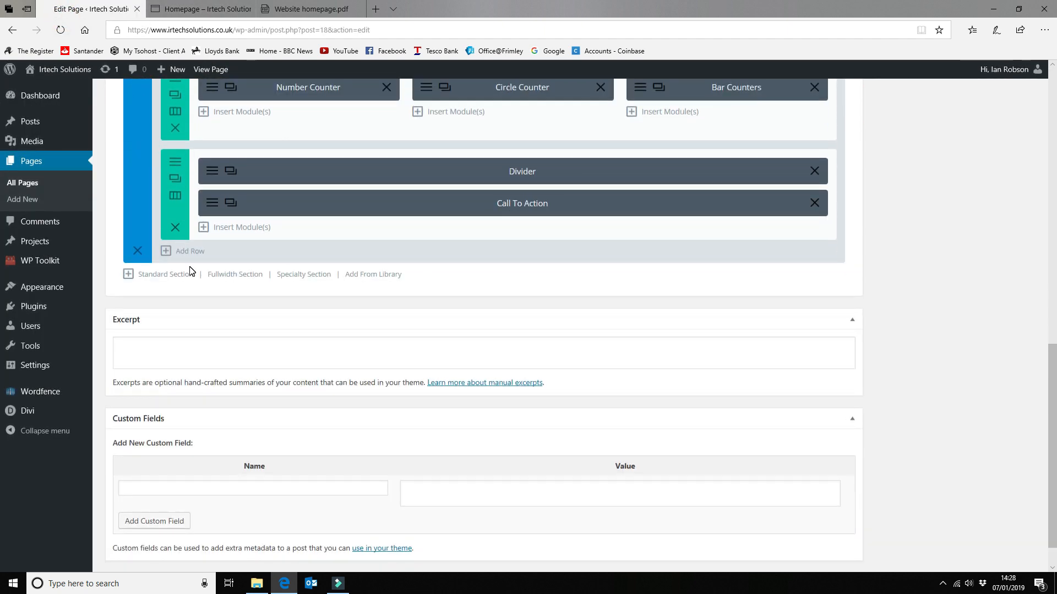
scroll(190, 270, up, 3)
mouse_move(39, 421)
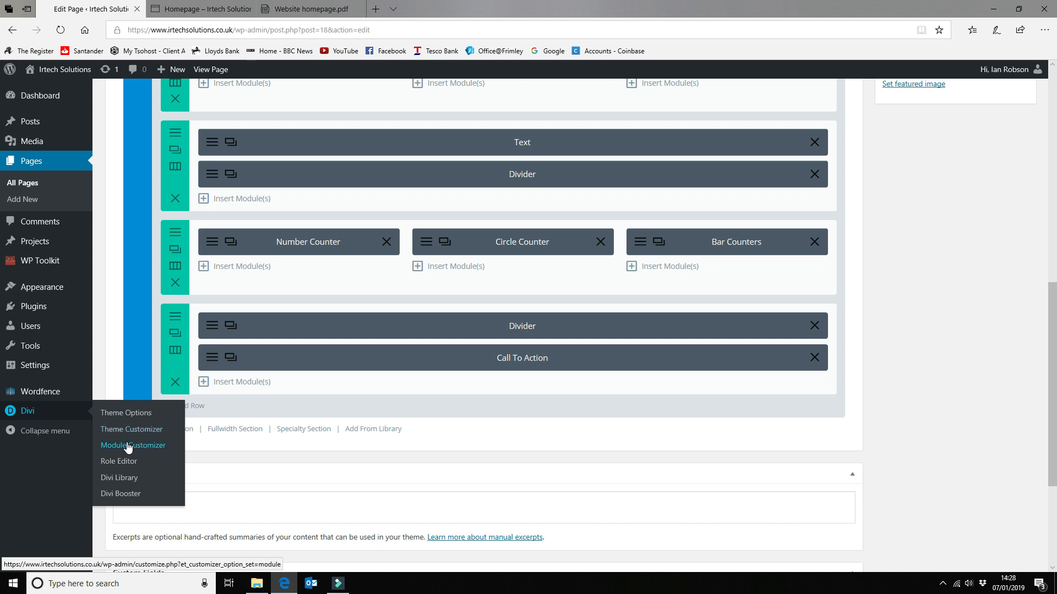
click(238, 383)
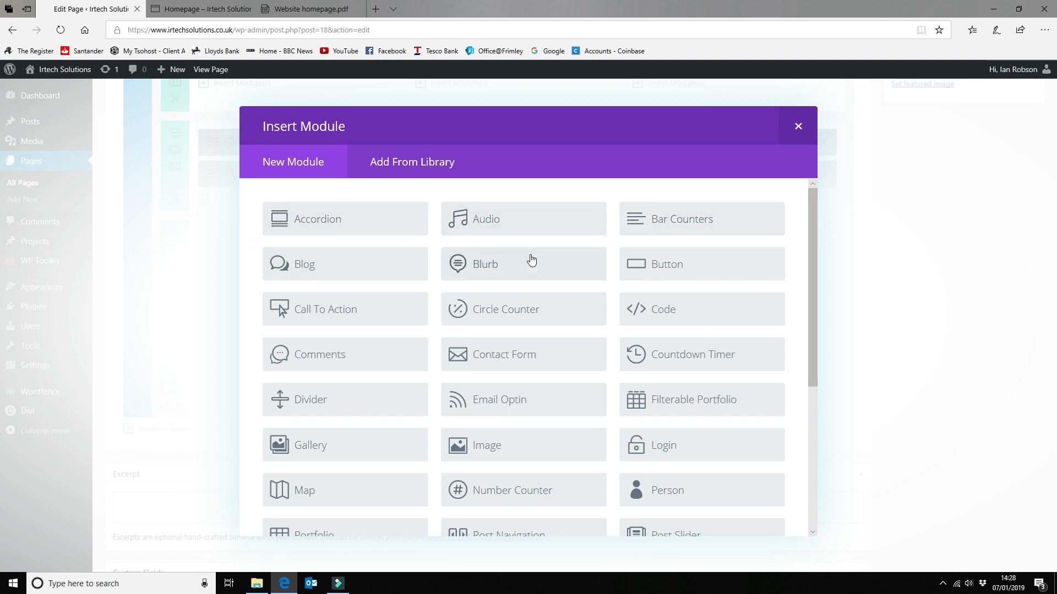
drag(814, 276, 812, 315)
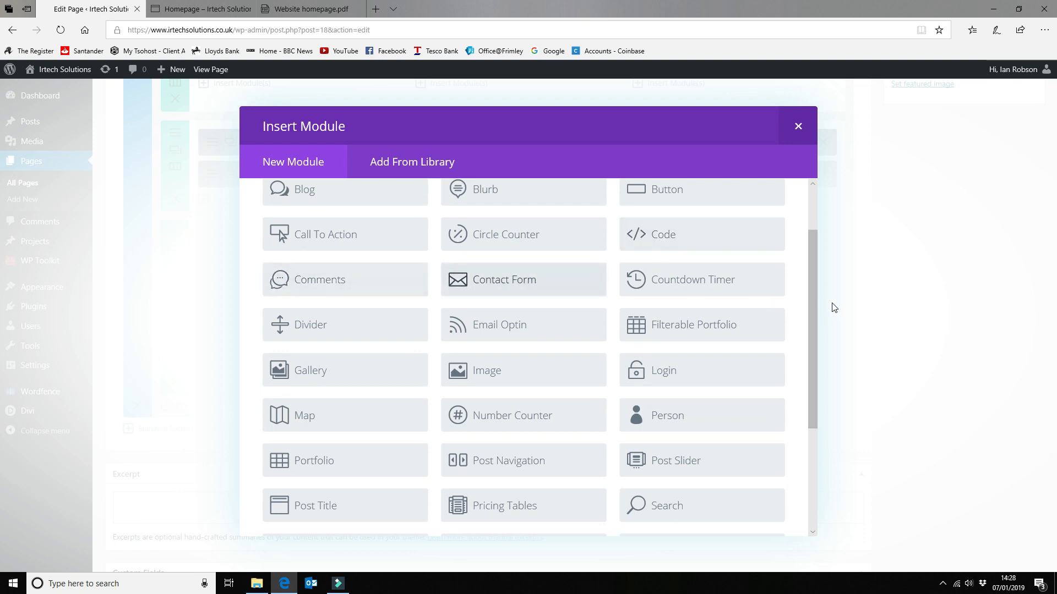
scroll(809, 300, down, 1)
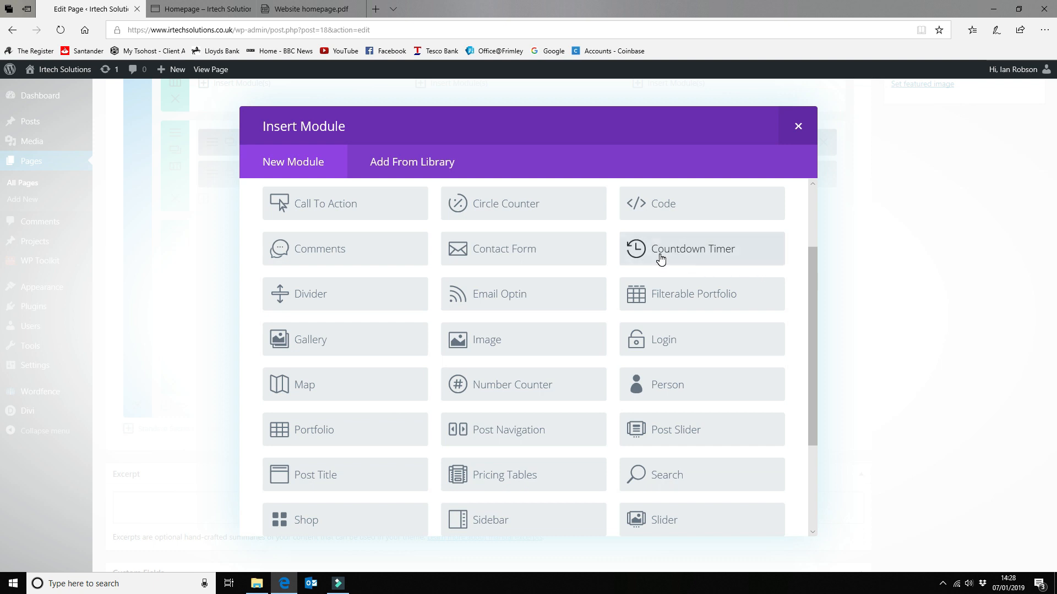
click(815, 321)
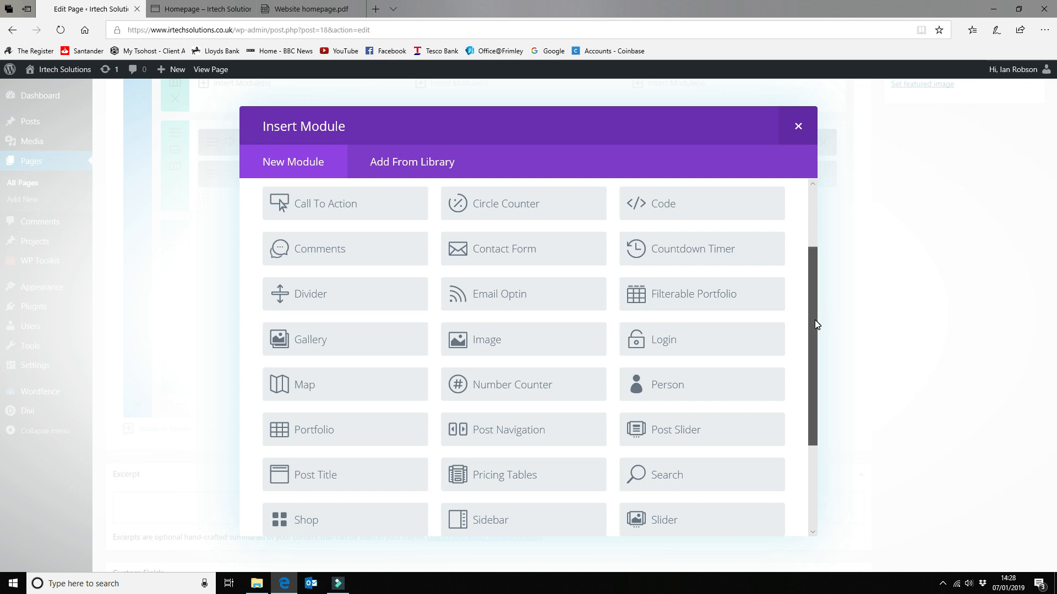
drag(816, 325, 808, 399)
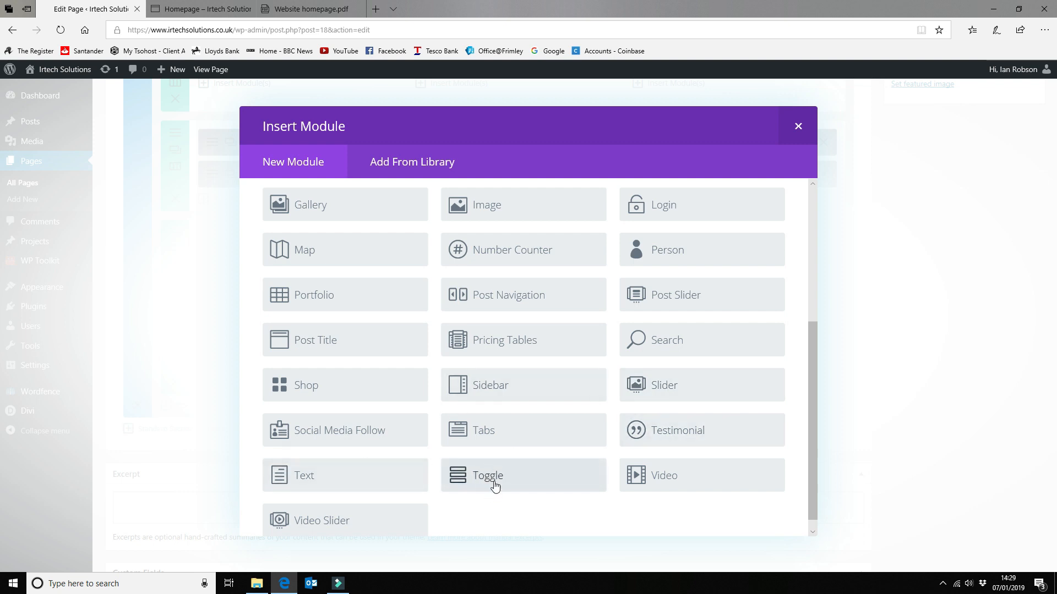
scroll(500, 474, down, 1)
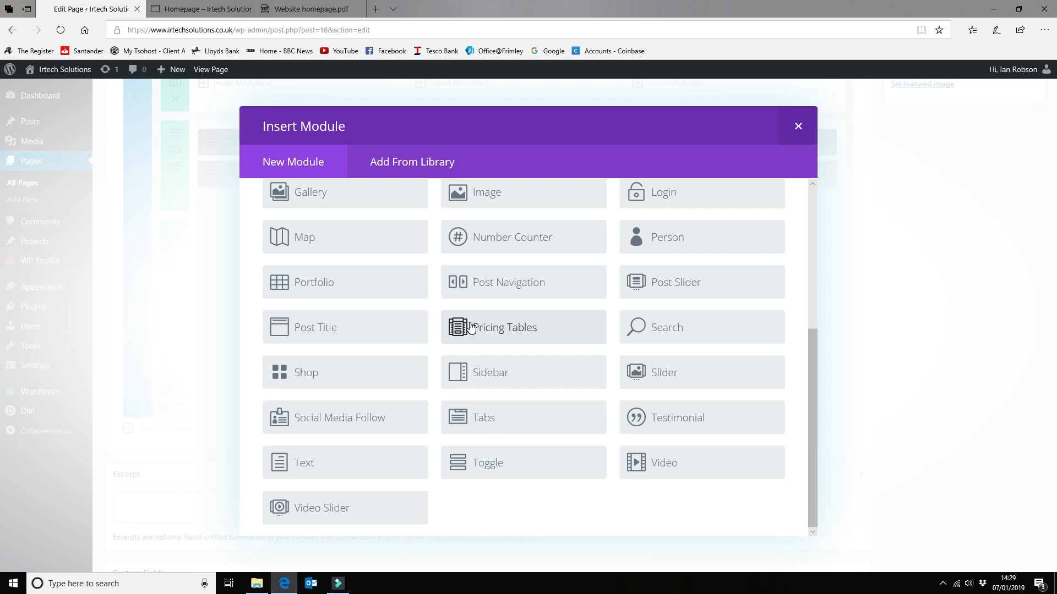
scroll(502, 347, up, 5)
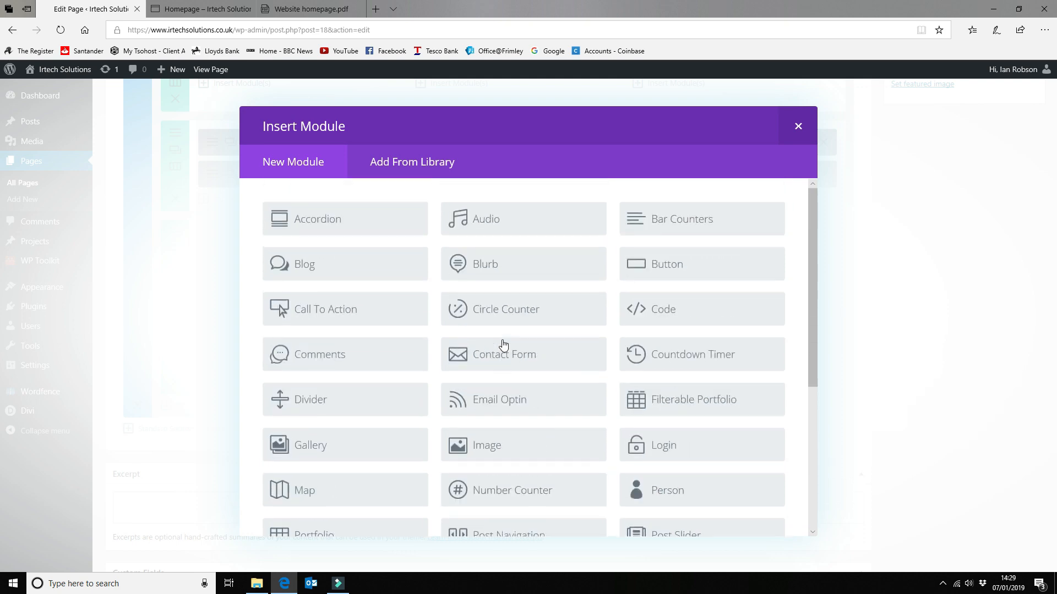
click(798, 127)
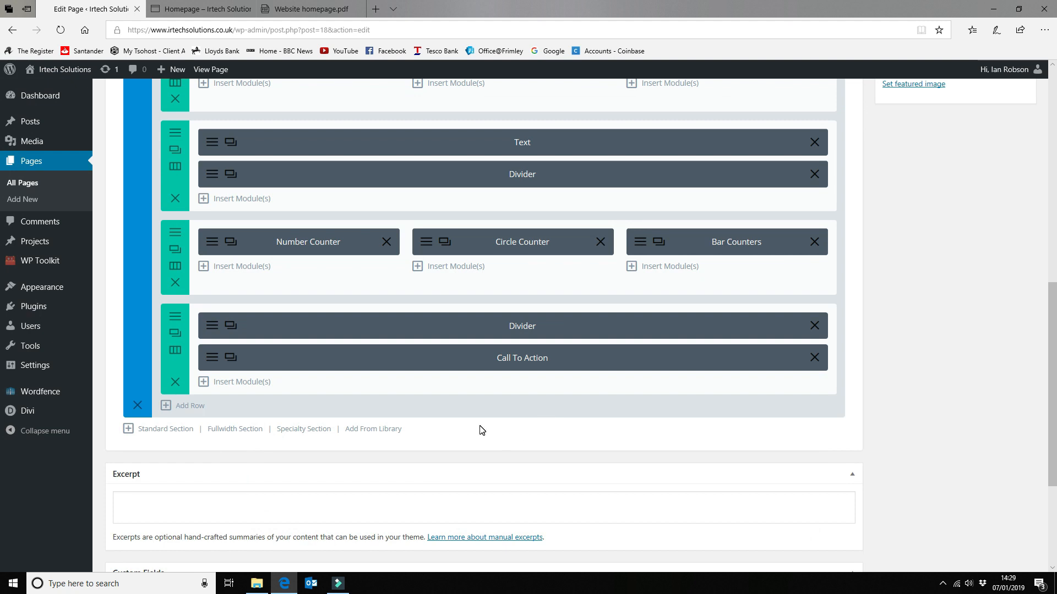
View the column layouts offered for a specialty section below the last section, and close the selection without inserting one.
scroll(479, 429, down, 2)
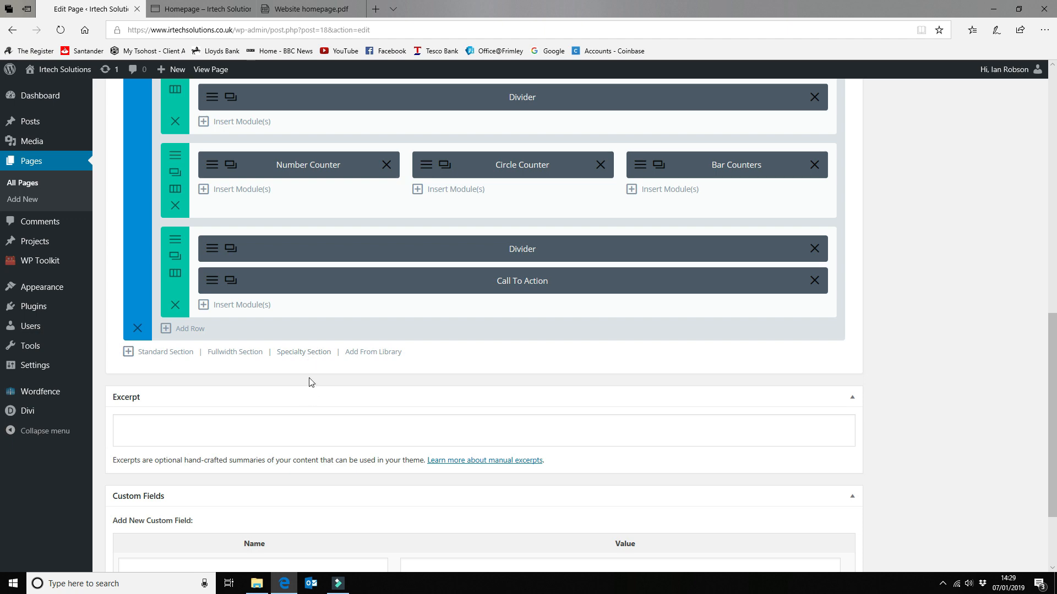
click(307, 356)
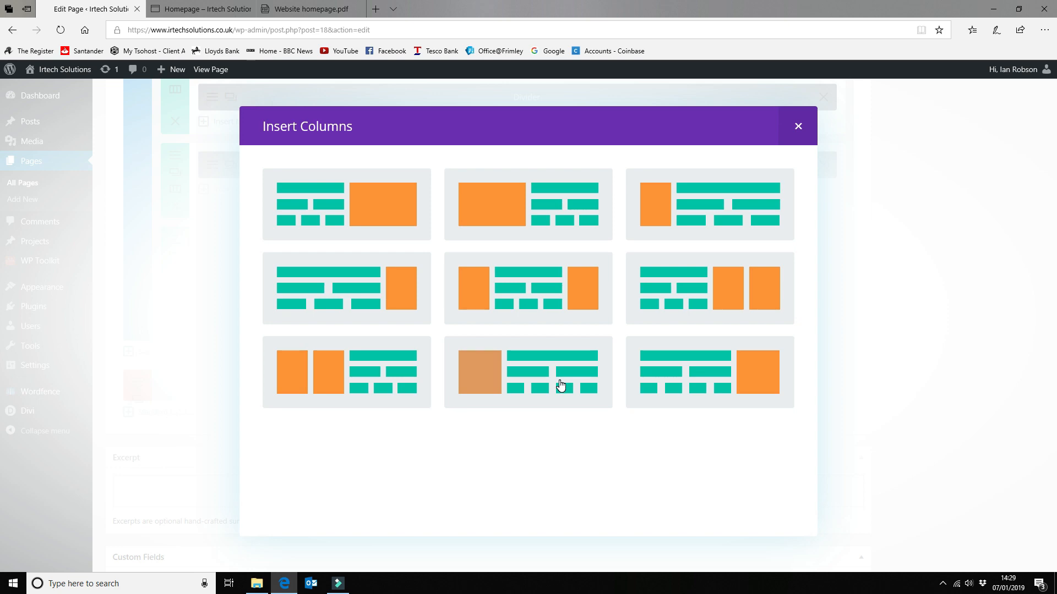
click(798, 127)
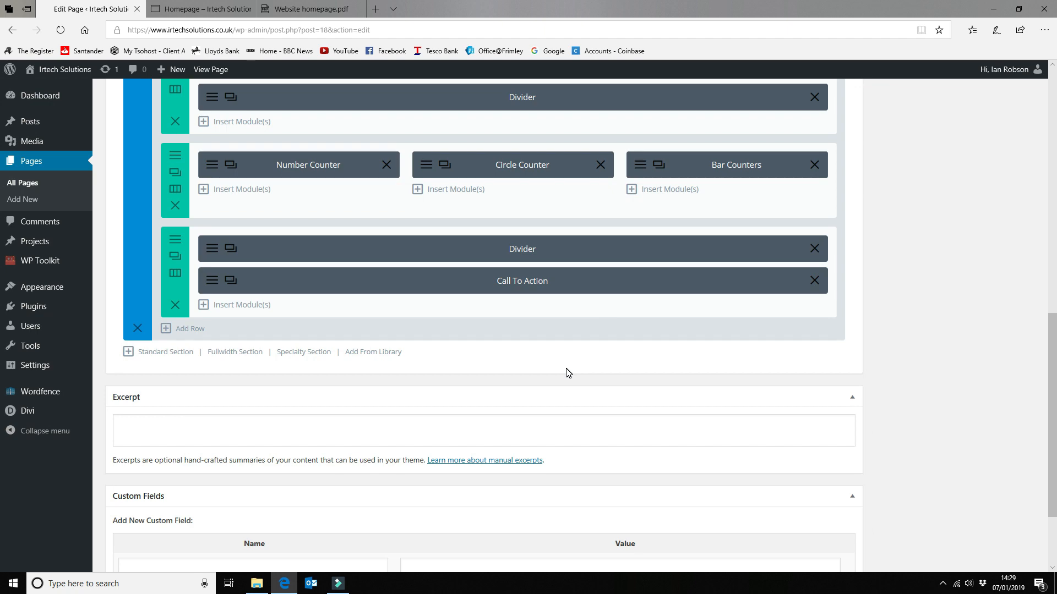
Review the homepage's builder layout from the Fullwidth Slider down to the Call To Action module.
scroll(568, 373, down, 2)
scroll(566, 370, up, 12)
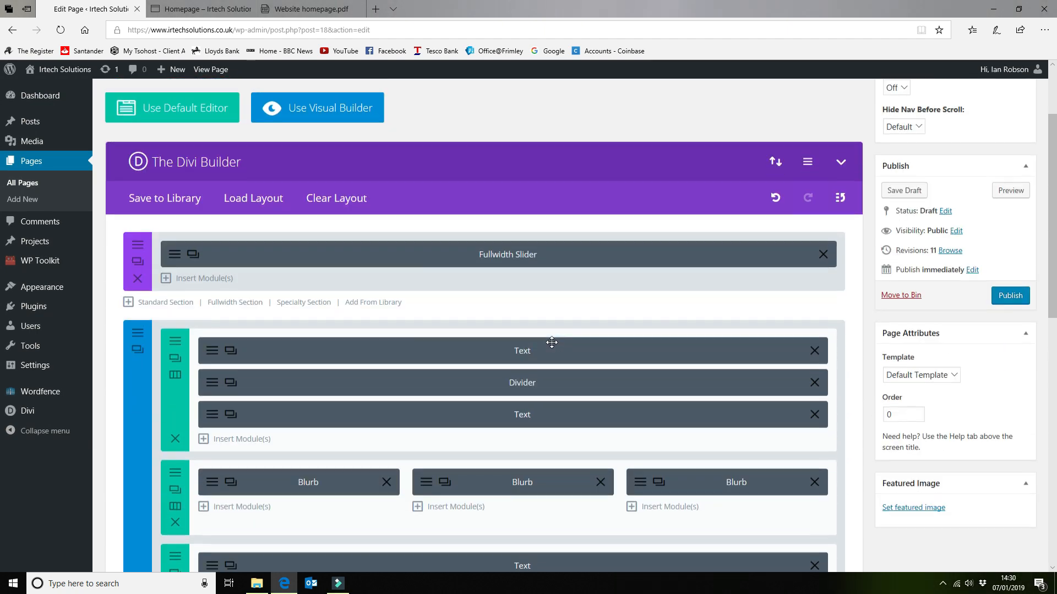
scroll(550, 337, up, 3)
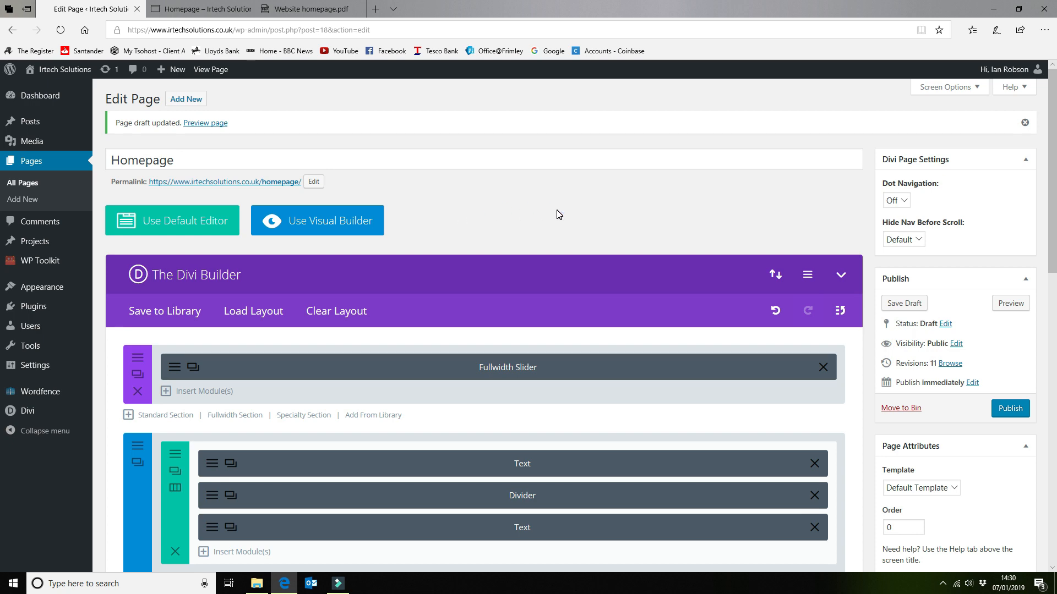
scroll(558, 214, down, 3)
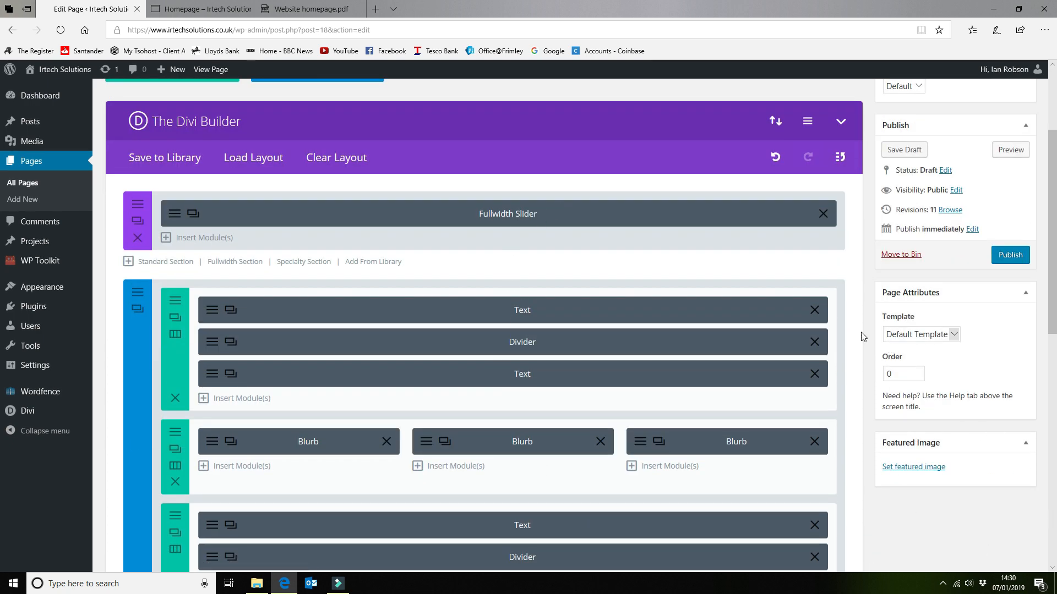
scroll(755, 296, up, 3)
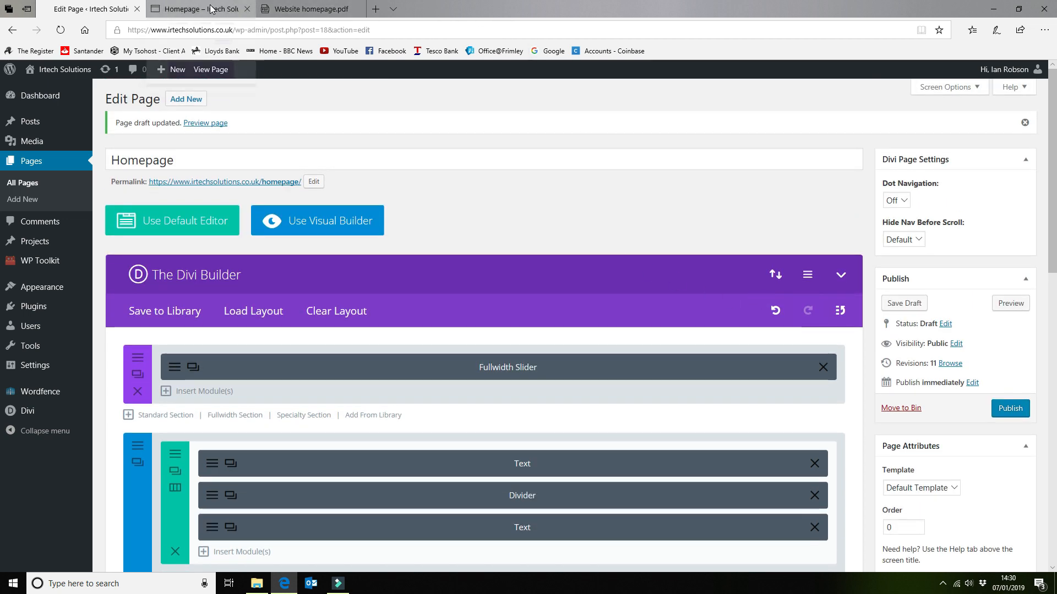
mouse_move(211, 9)
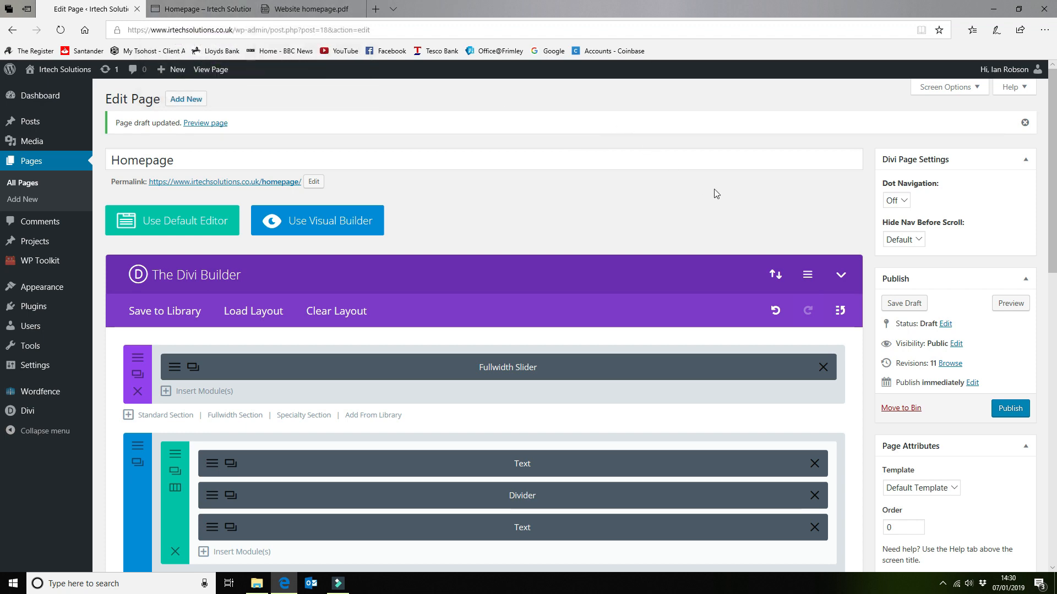
scroll(718, 195, down, 2)
scroll(718, 189, down, 1)
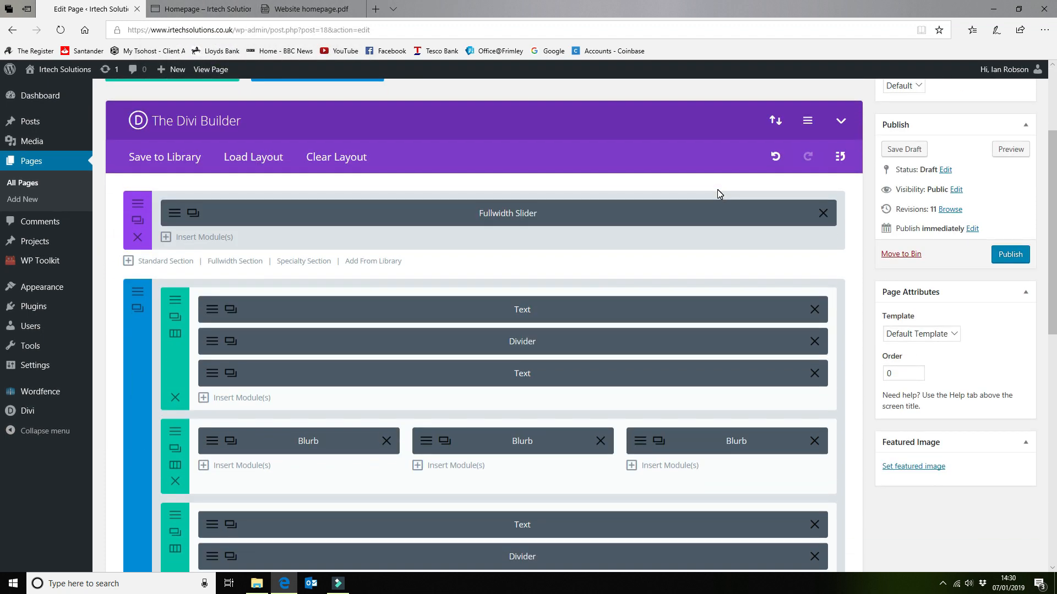
scroll(718, 189, down, 2)
scroll(718, 190, down, 2)
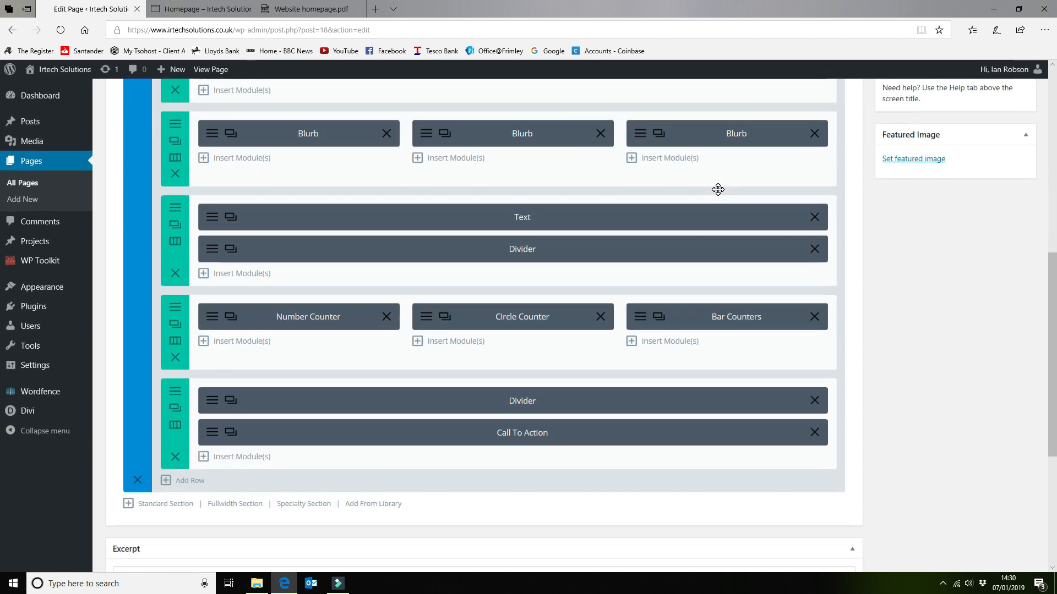
scroll(964, 276, up, 4)
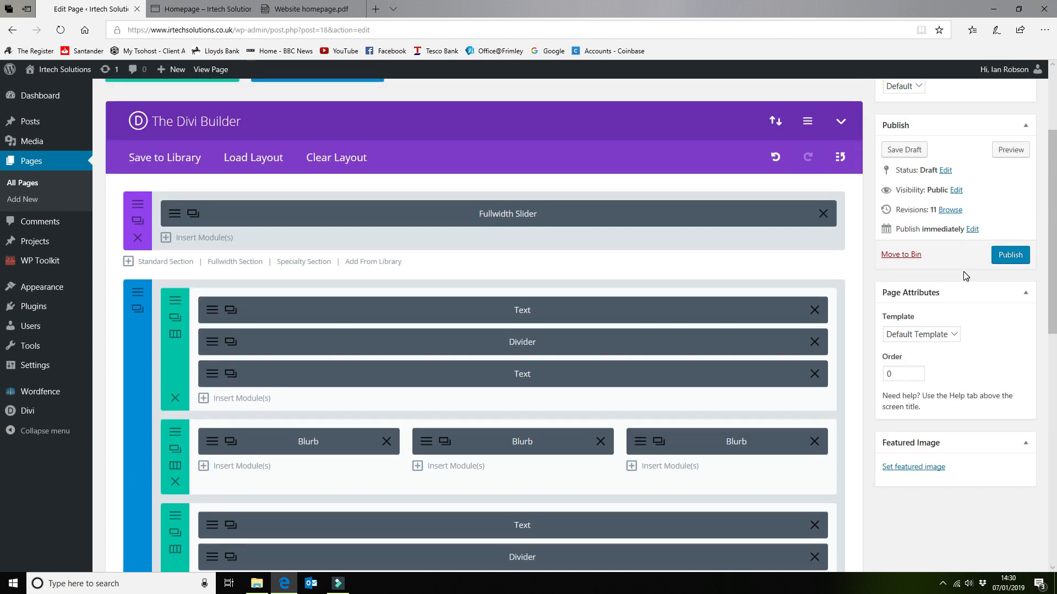
Publish the Homepage page and follow the Divi logo from its preview to the site's front page.
click(1012, 256)
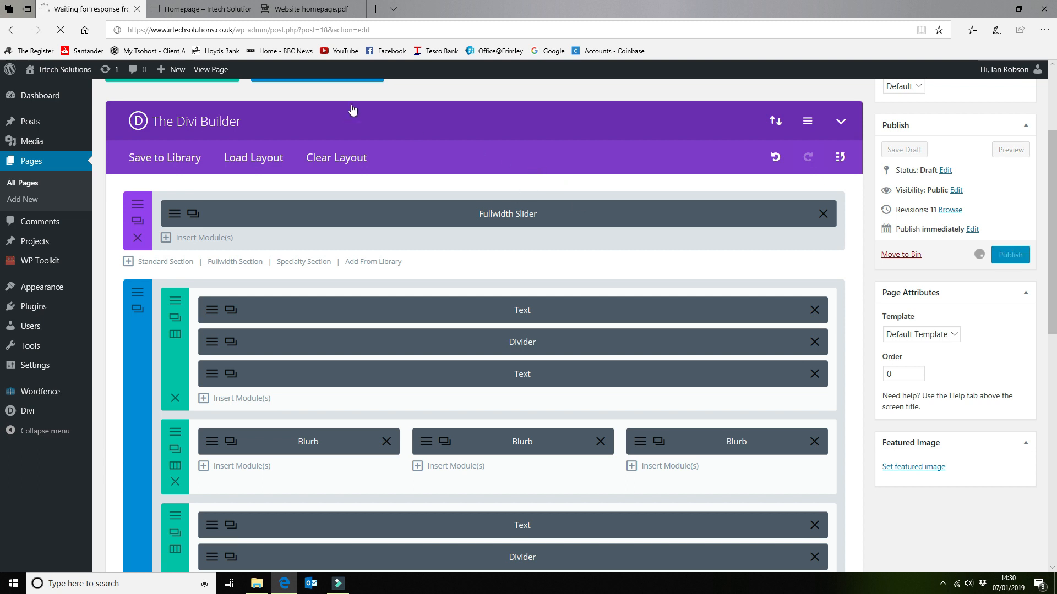
mouse_move(269, 10)
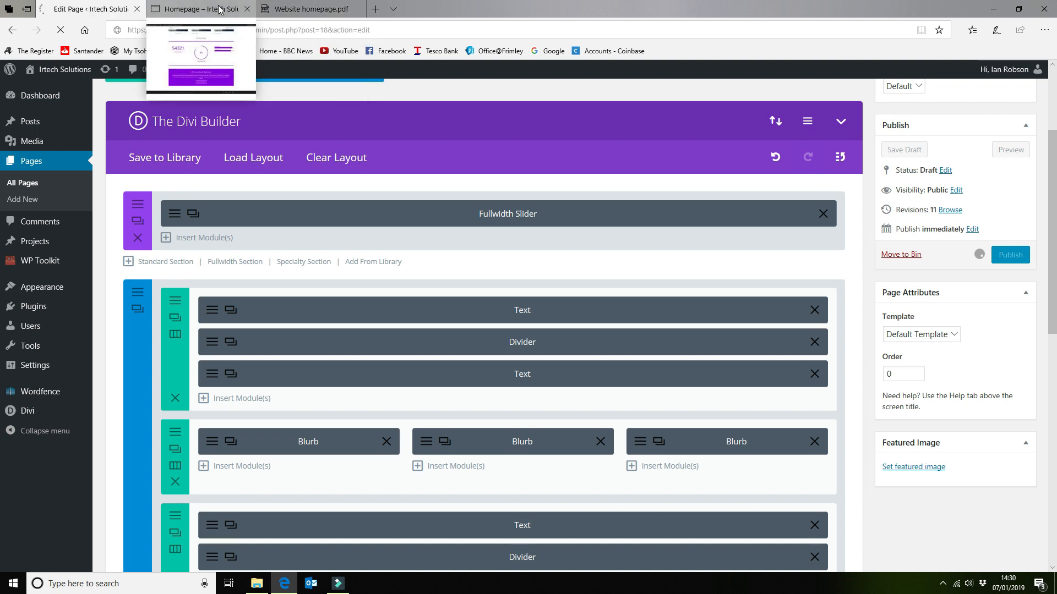
click(219, 9)
scroll(365, 302, up, 10)
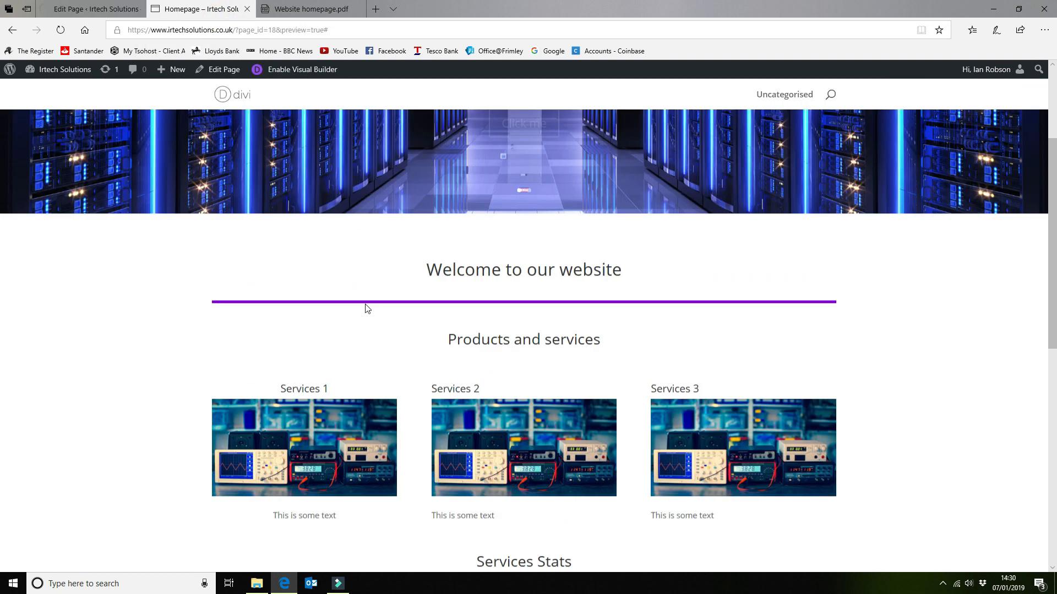
click(240, 101)
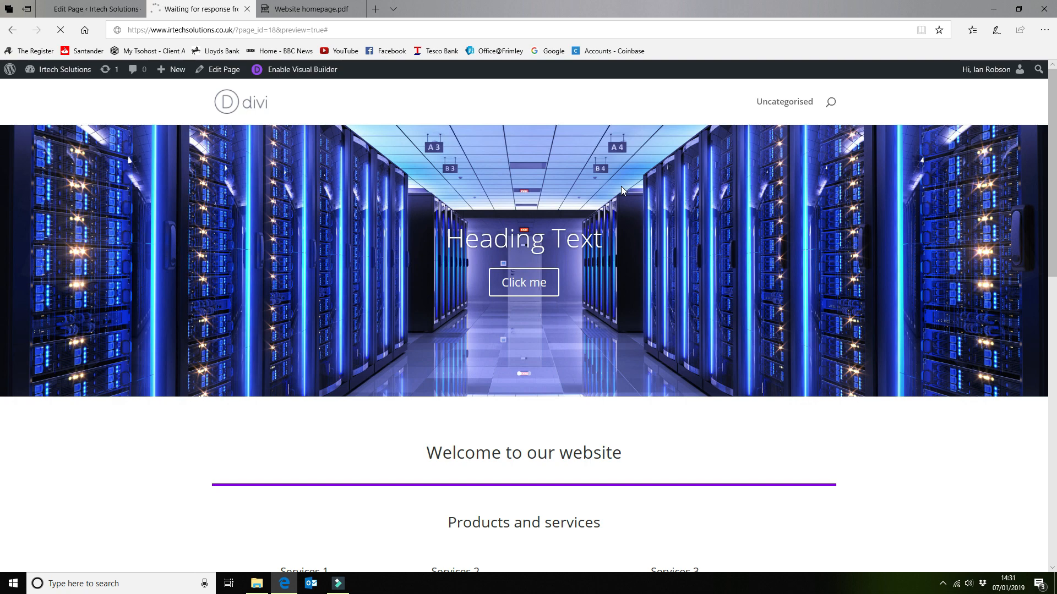
In Divi's Theme Customizer, set the site's homepage to display a static page and select Homepage as that page.
click(96, 9)
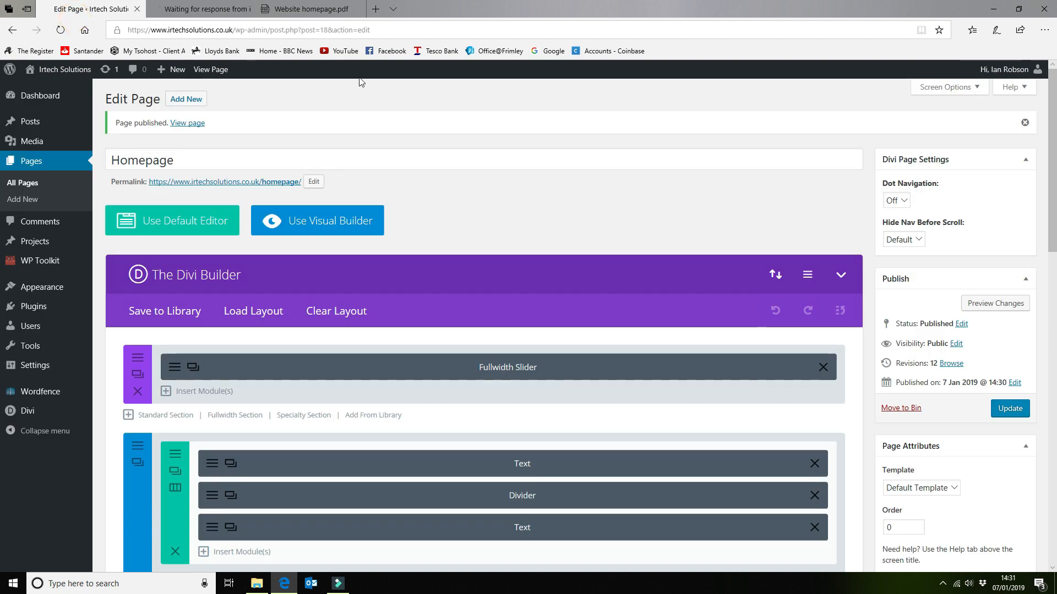
click(27, 412)
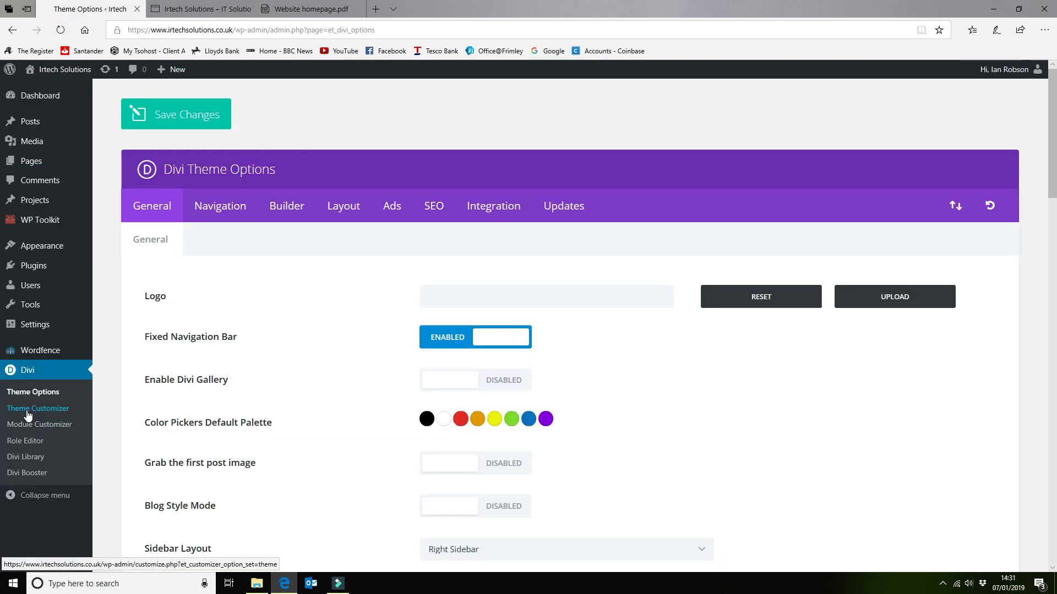
click(28, 414)
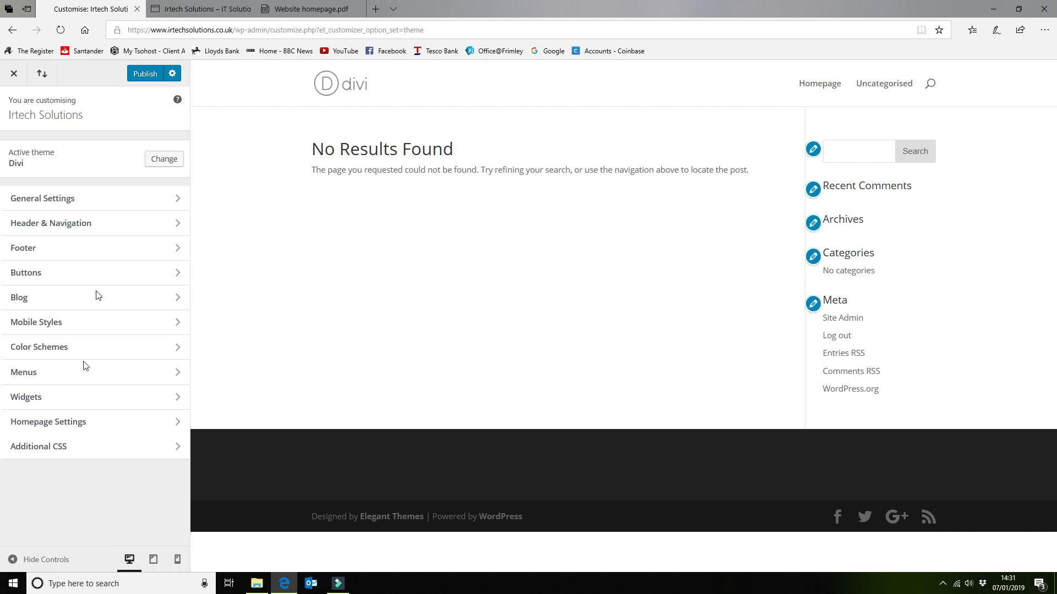
click(38, 429)
click(12, 266)
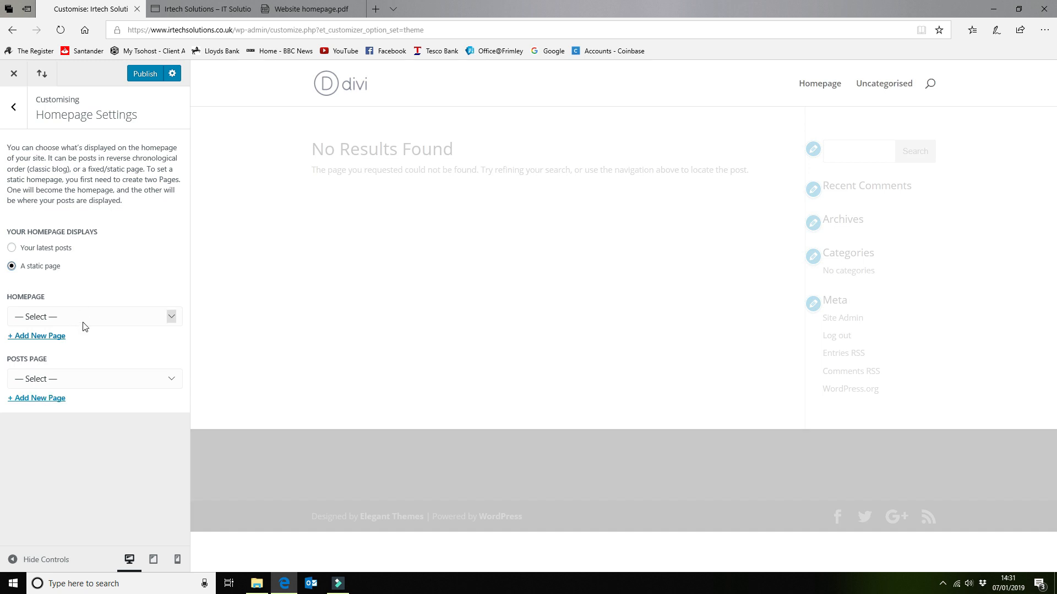
click(86, 314)
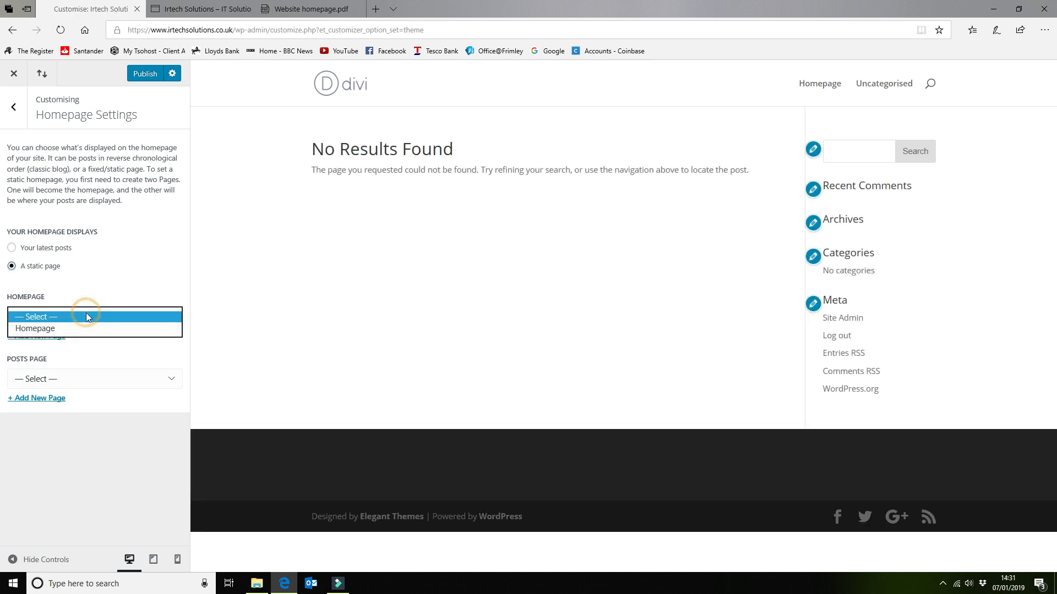
click(55, 328)
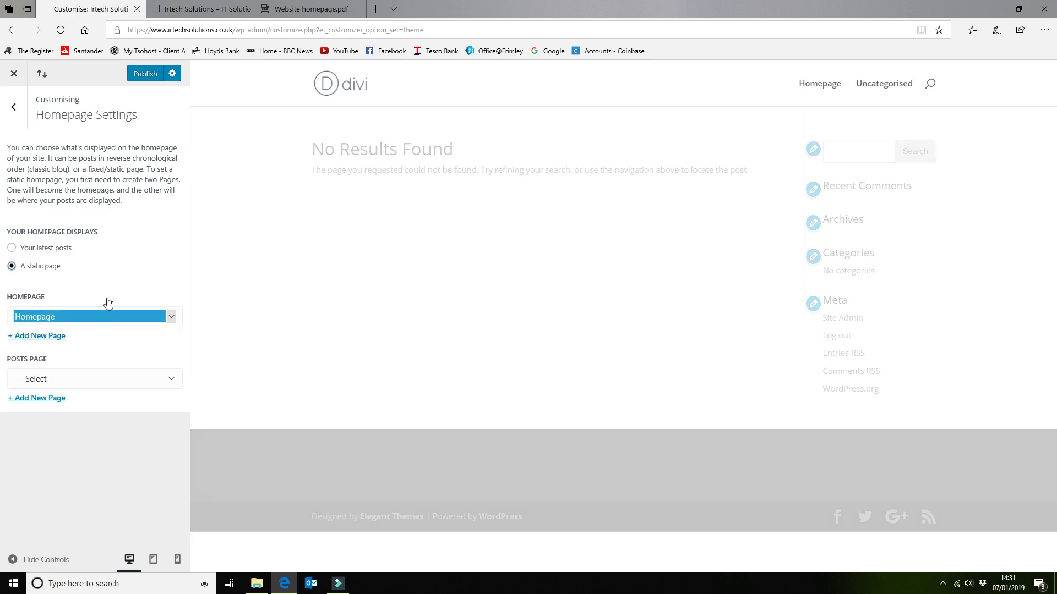
Review the homepage in the customizer's live preview and publish the homepage setting.
scroll(648, 283, down, 10)
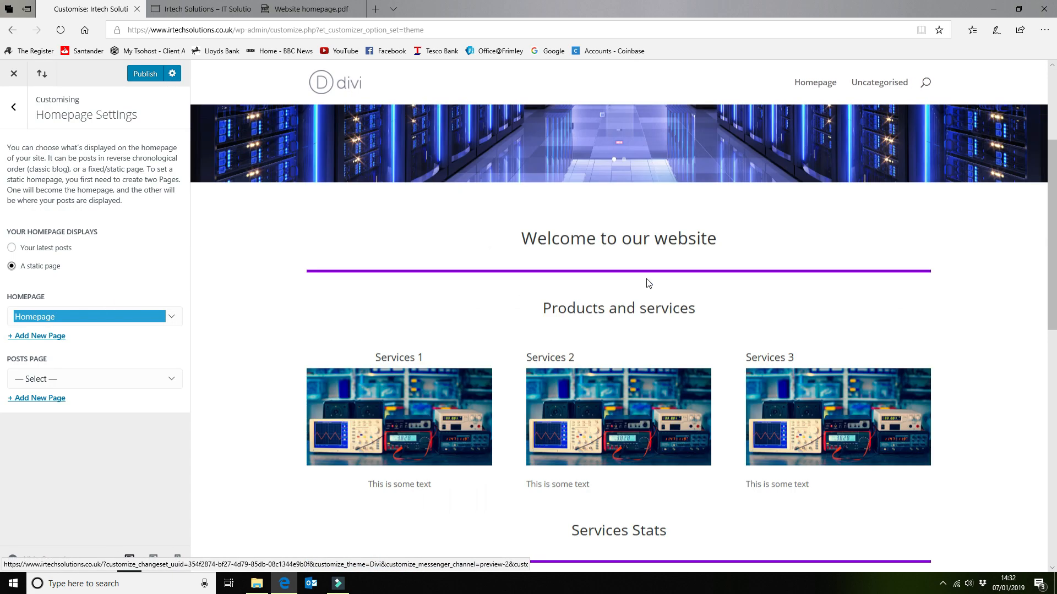
scroll(646, 285, down, 5)
scroll(646, 285, up, 15)
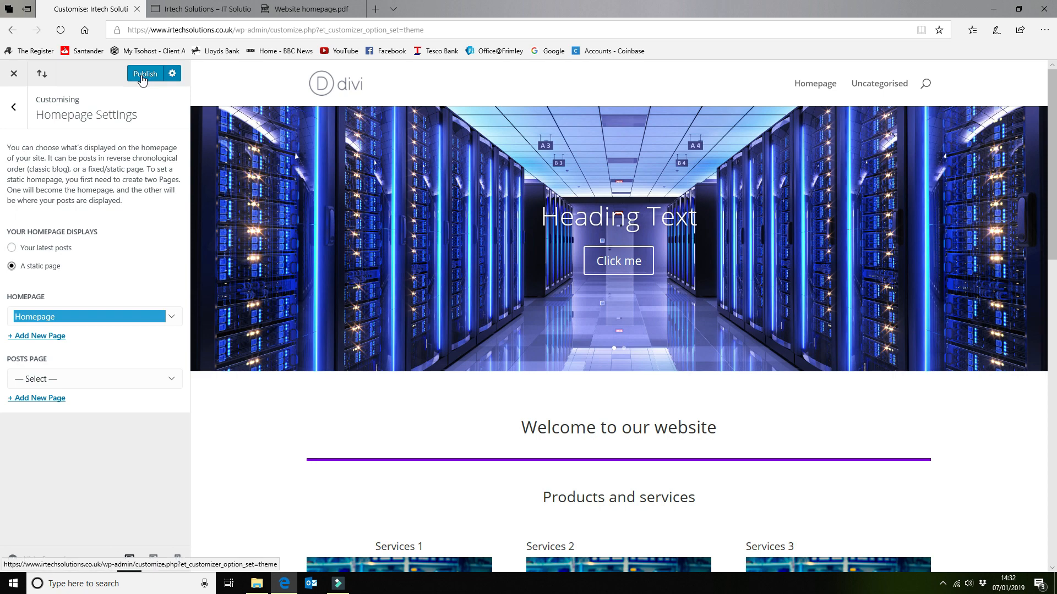
click(142, 75)
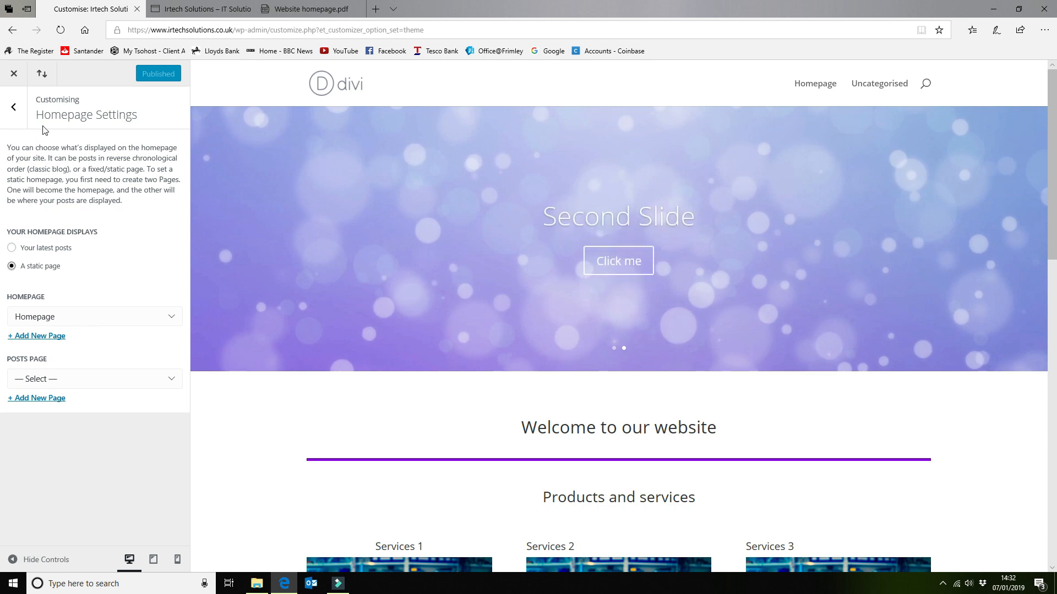
Close the Theme Customizer and reload the live site's front page through the Divi logo.
click(14, 74)
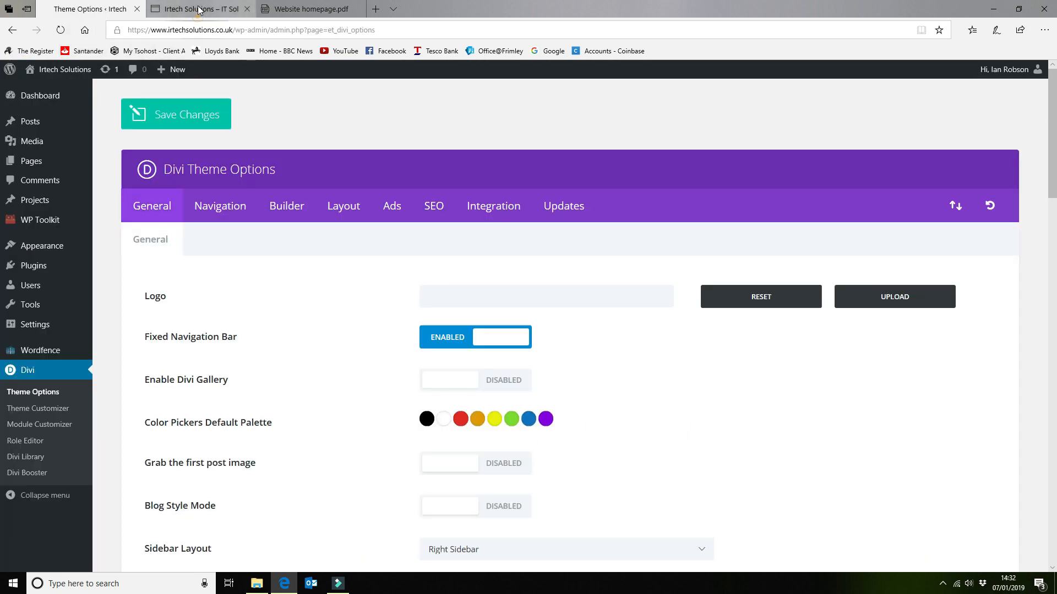
click(199, 9)
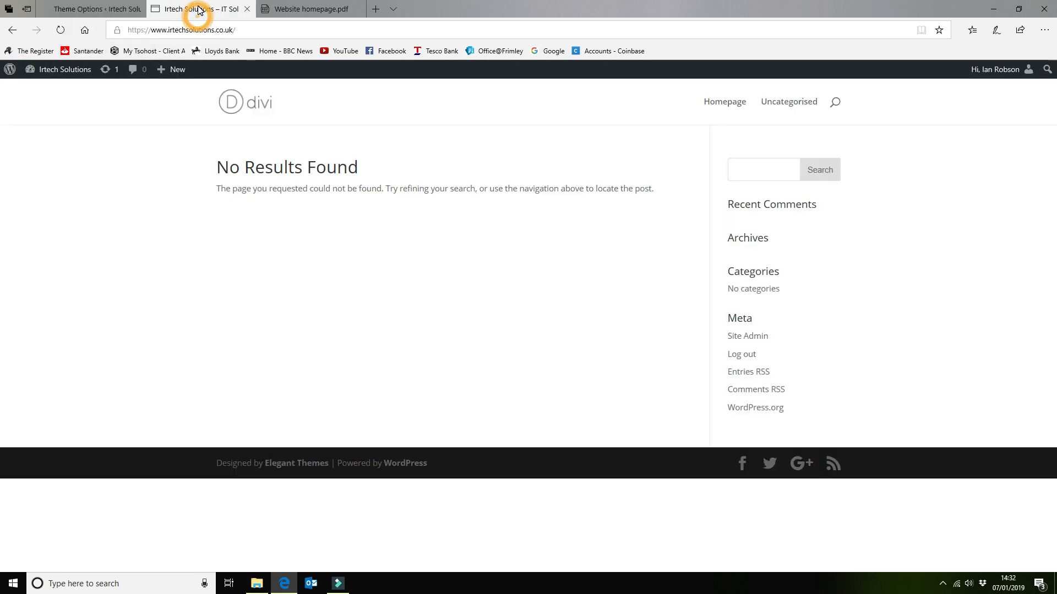
click(255, 103)
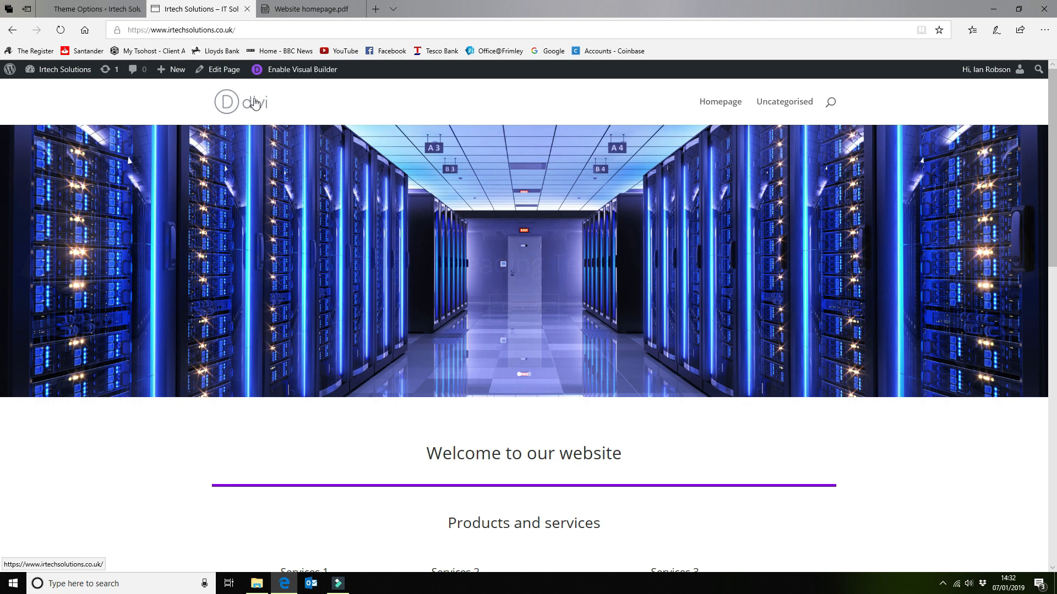
Review the live homepage from the slider down to the "Why you should choose us" section and test its Find out more button.
scroll(941, 290, down, 8)
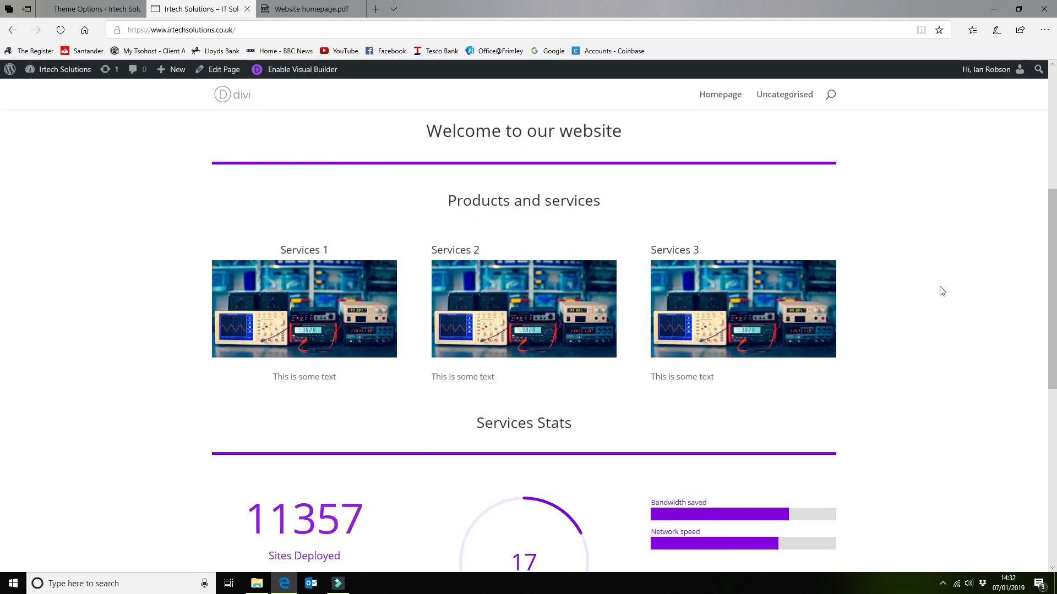
scroll(942, 291, down, 3)
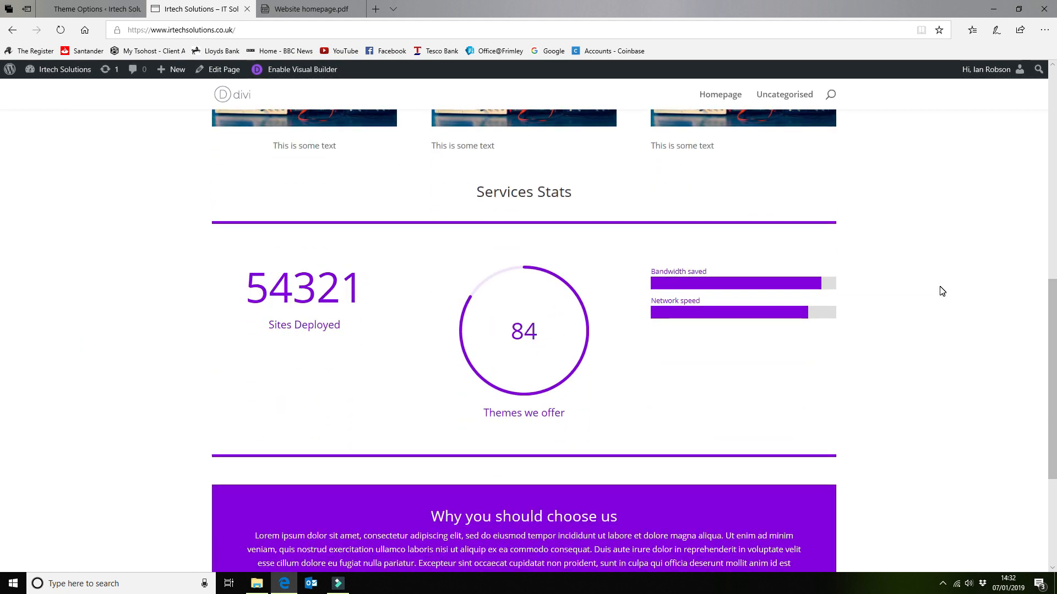
scroll(941, 291, down, 4)
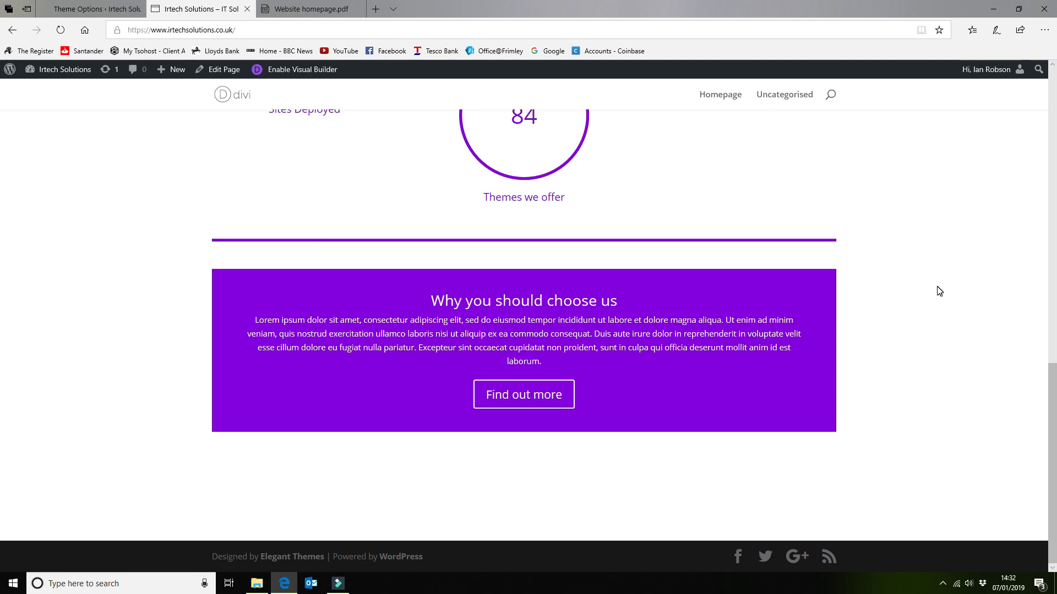
click(543, 398)
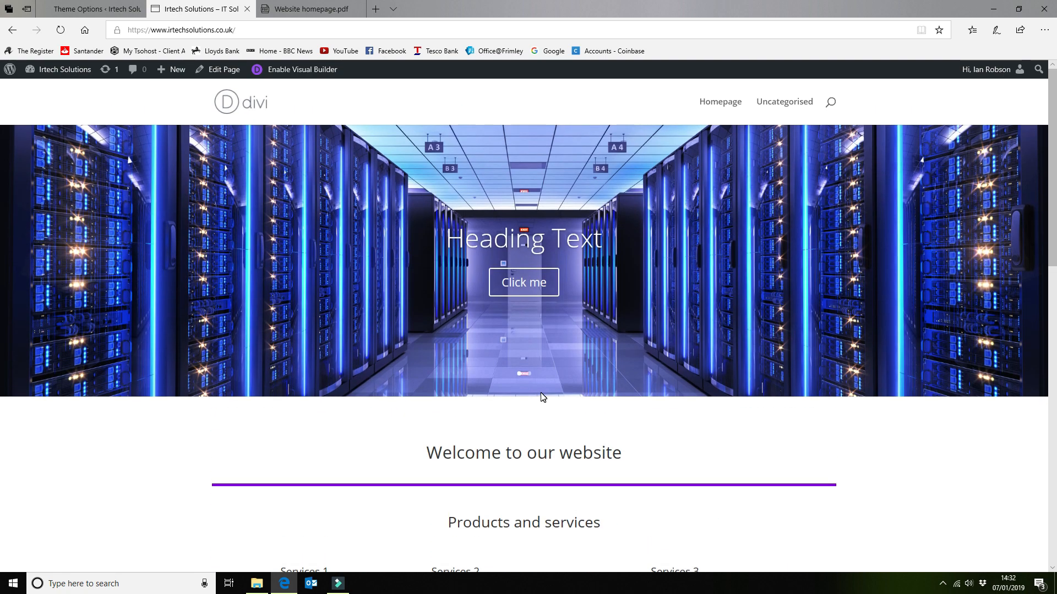